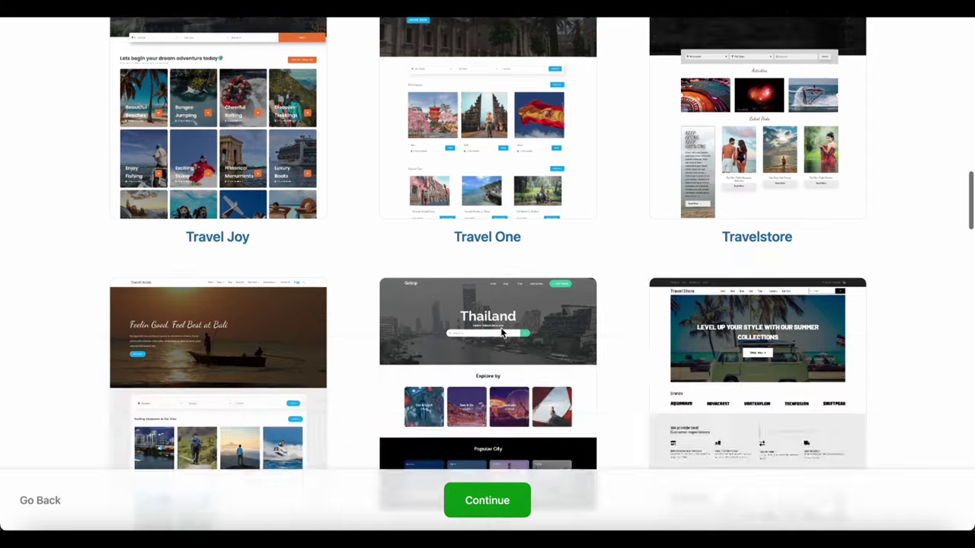
# Browse the Compatible Themes gallery, then continue the wizard to its Finish step
pyautogui.scroll(-7, 501, 332)
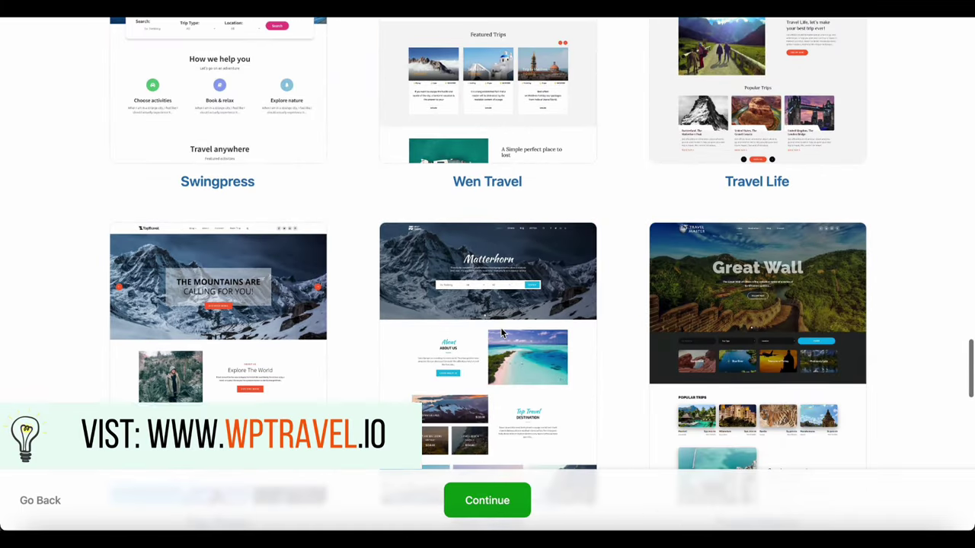
pyautogui.scroll(-4, 500, 328)
pyautogui.scroll(-4, 501, 332)
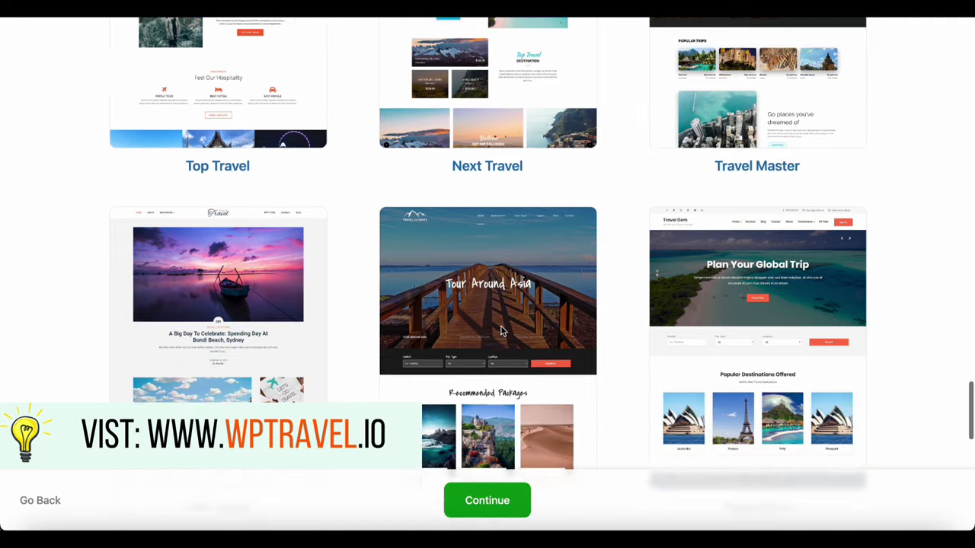
pyautogui.scroll(-6, 501, 331)
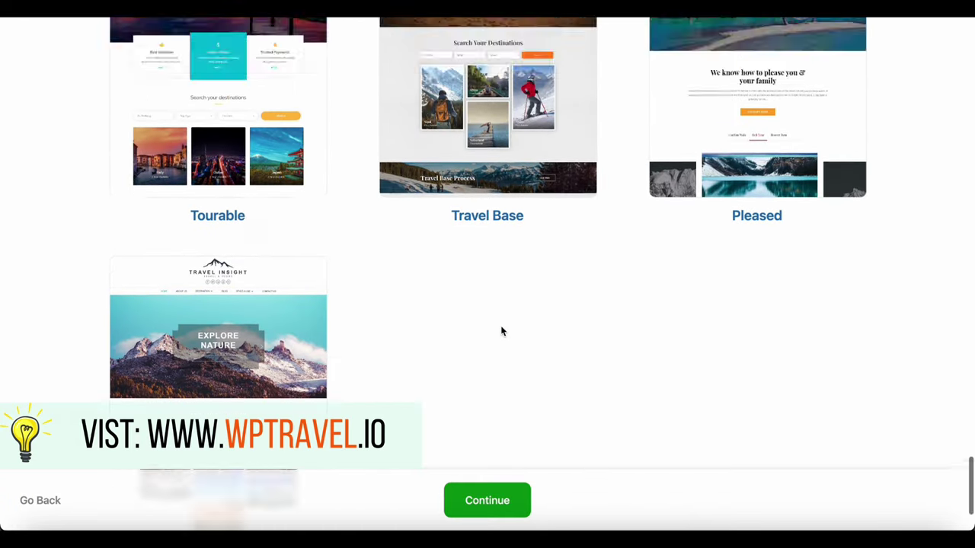
pyautogui.scroll(10, 500, 325)
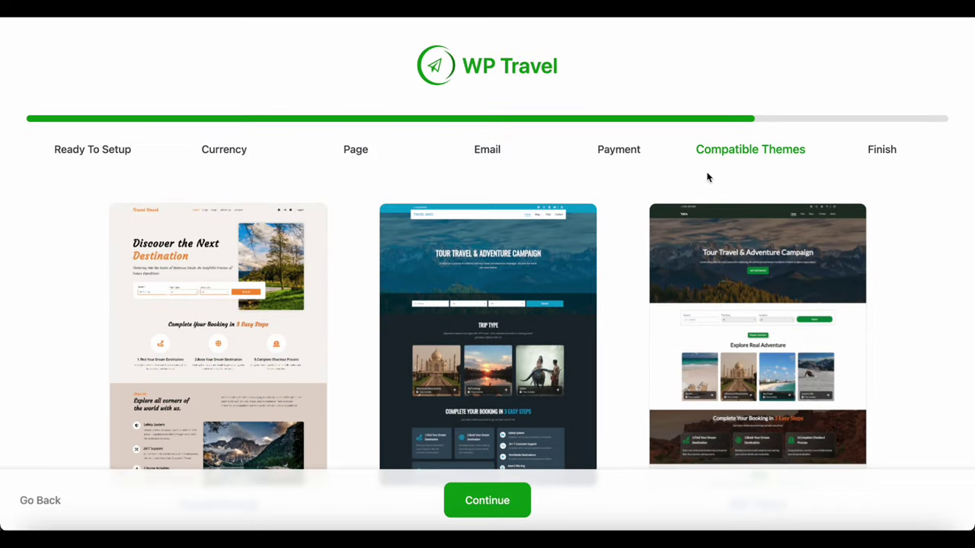
pyautogui.click(485, 499)
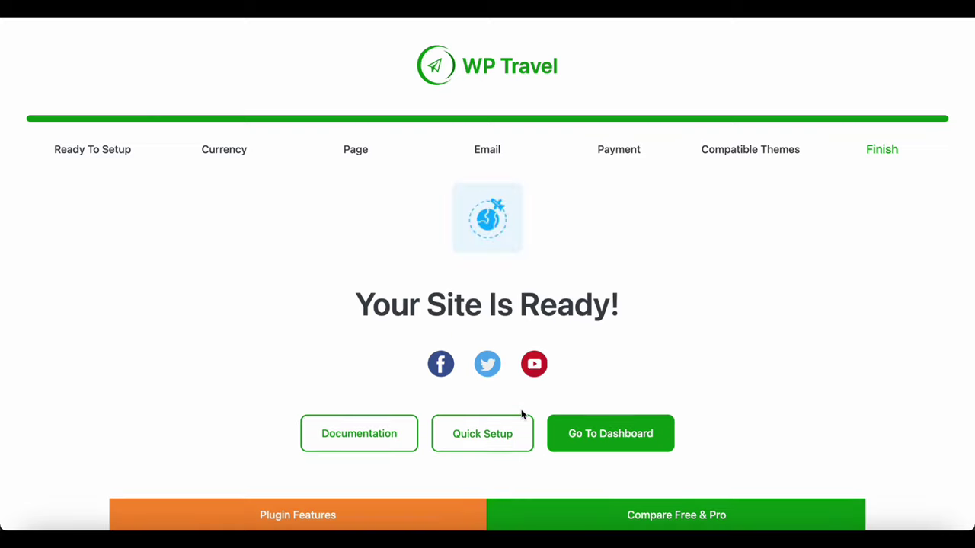
pyautogui.scroll(-3, 523, 413)
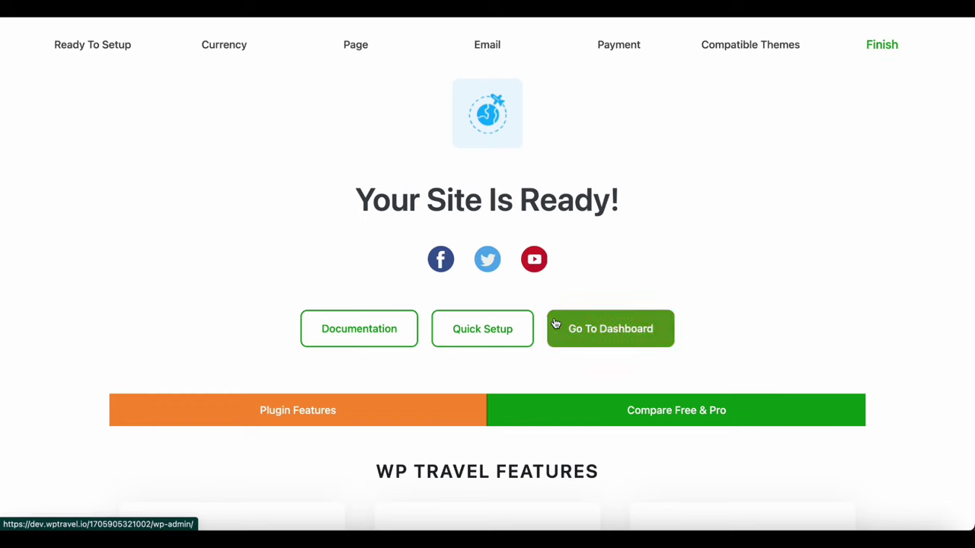
pyautogui.scroll(-3, 464, 391)
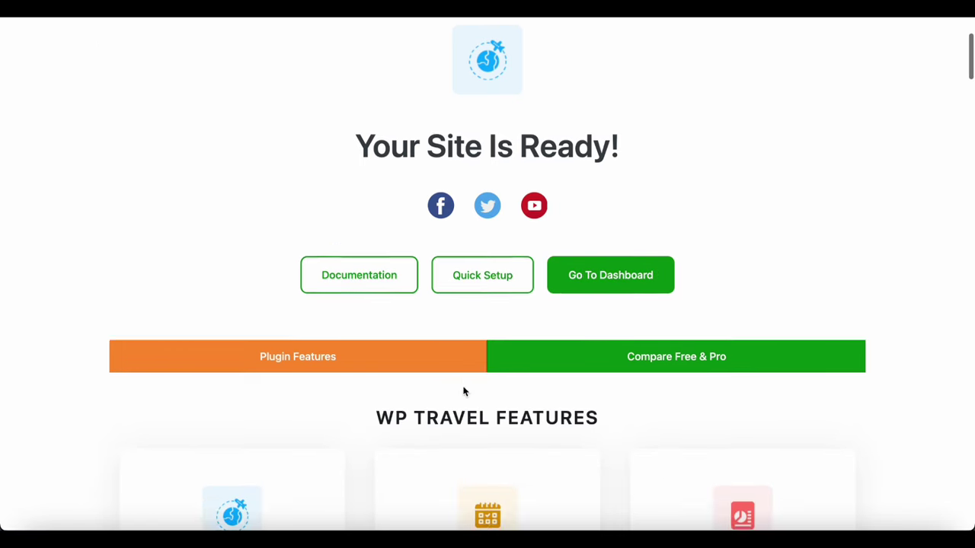
pyautogui.scroll(-3, 463, 391)
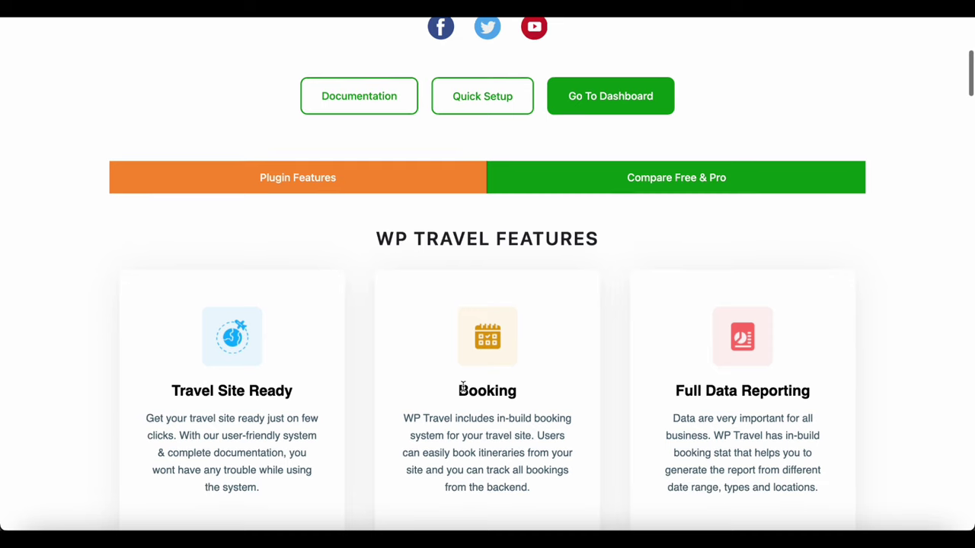
pyautogui.scroll(-2, 464, 391)
pyautogui.scroll(-2, 462, 387)
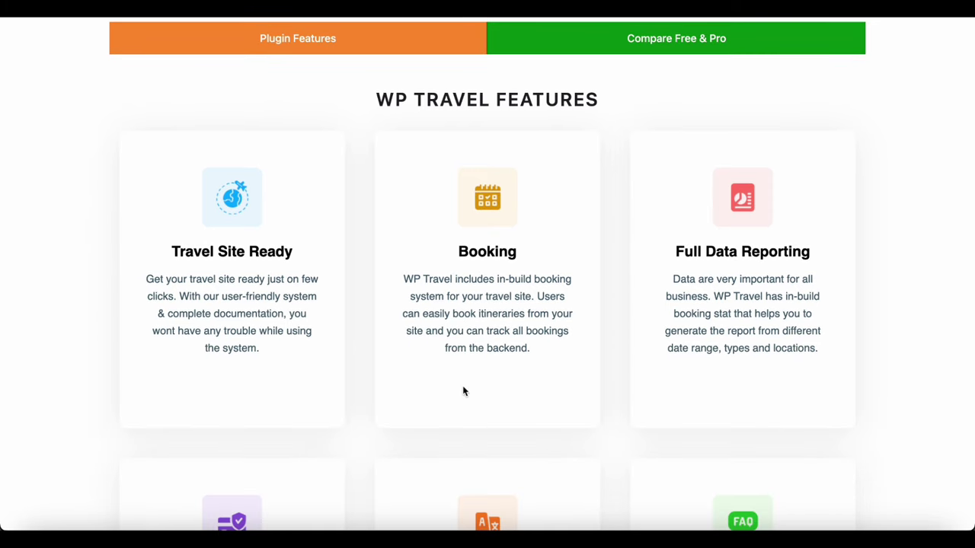
pyautogui.scroll(-5, 463, 390)
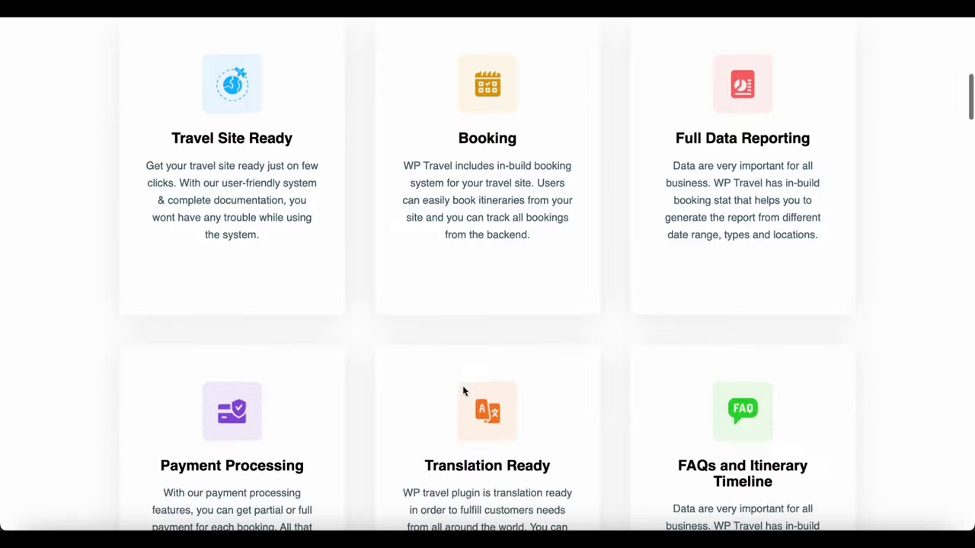
pyautogui.scroll(-2, 462, 387)
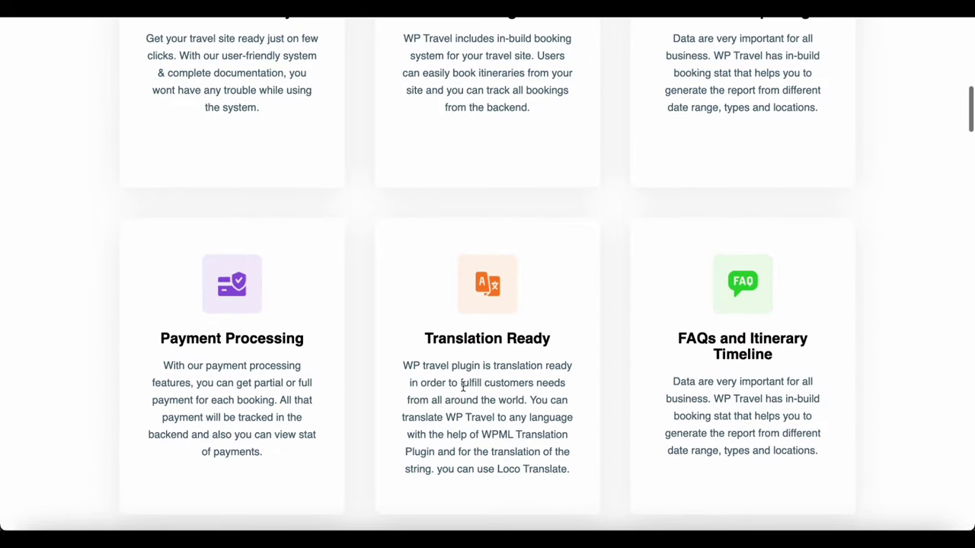
pyautogui.scroll(-2, 462, 387)
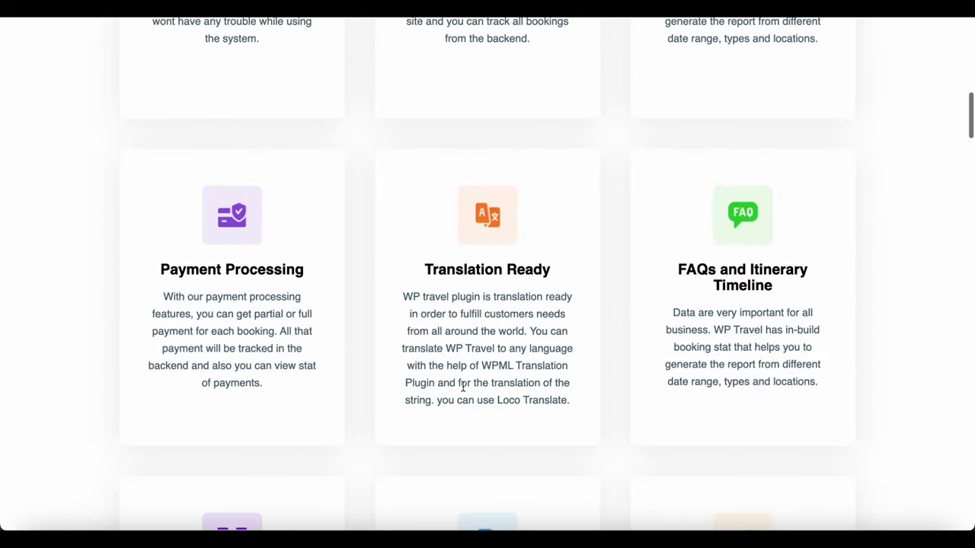
pyautogui.scroll(-2, 462, 388)
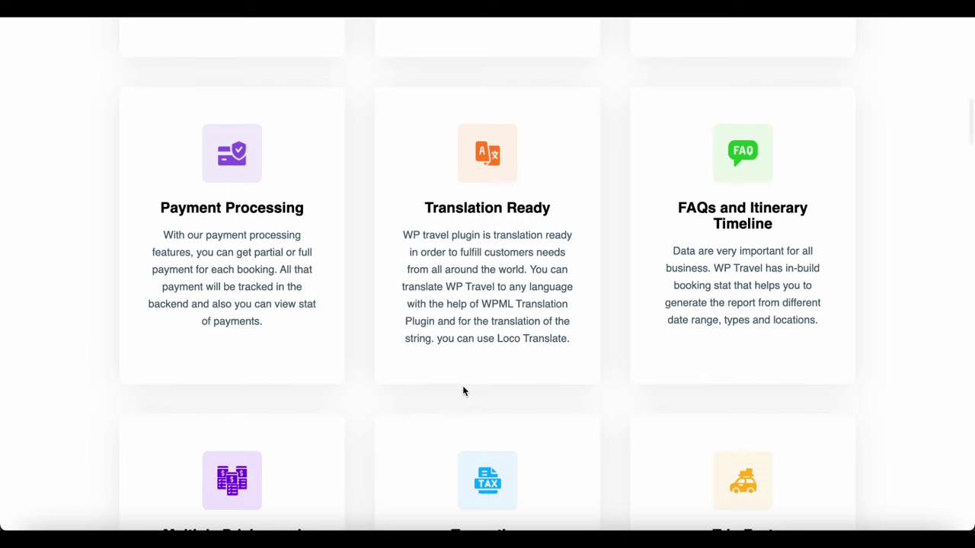
pyautogui.scroll(-6, 463, 391)
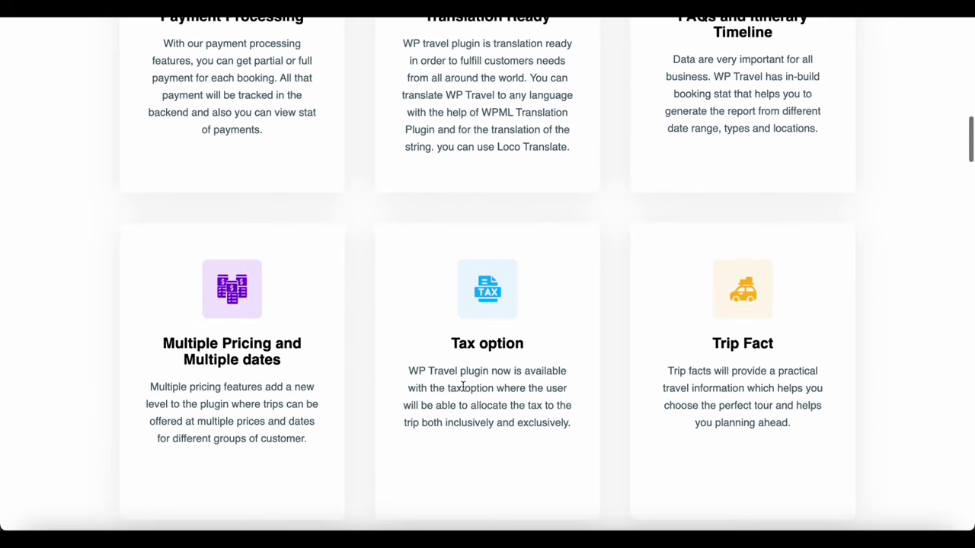
pyautogui.scroll(-15, 462, 387)
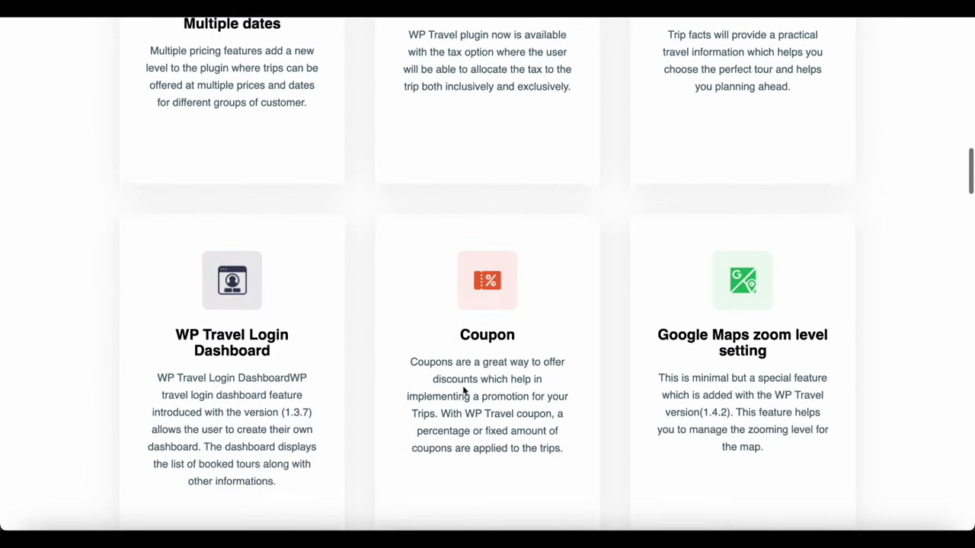
pyautogui.scroll(-6, 462, 390)
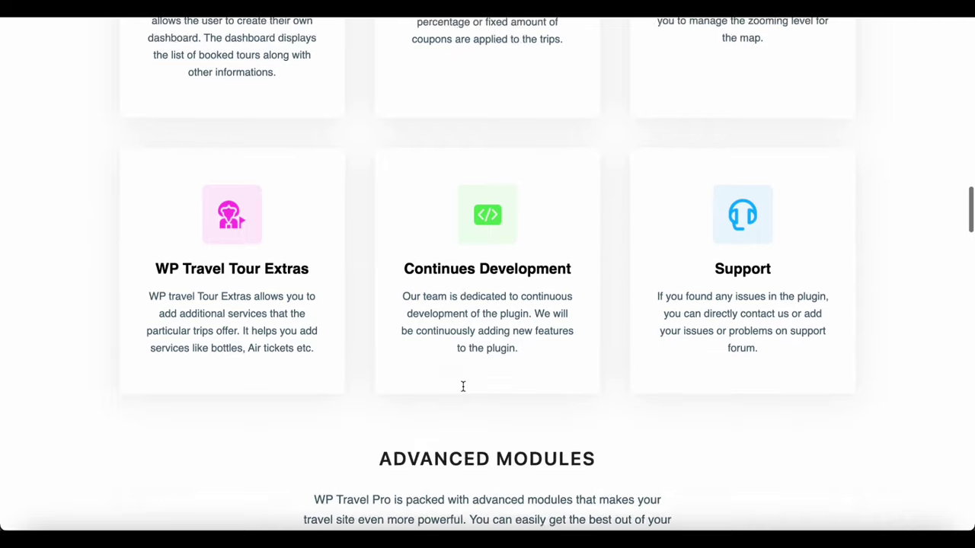
pyautogui.scroll(-7, 463, 391)
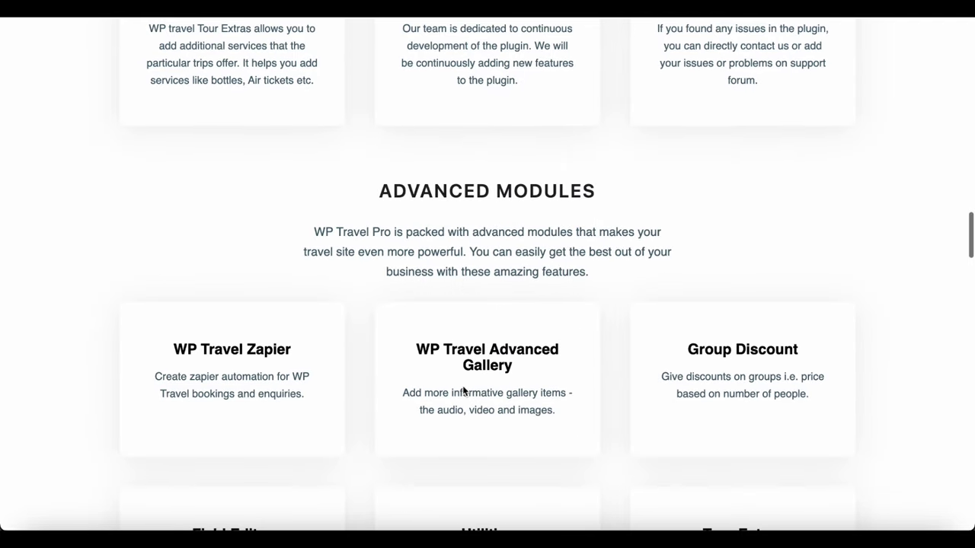
pyautogui.scroll(-4, 462, 386)
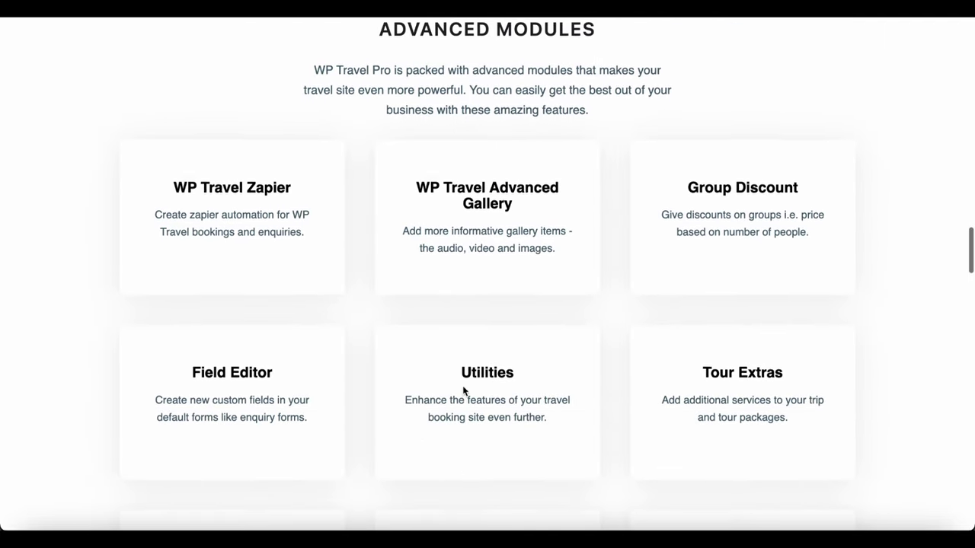
pyautogui.scroll(-2, 463, 387)
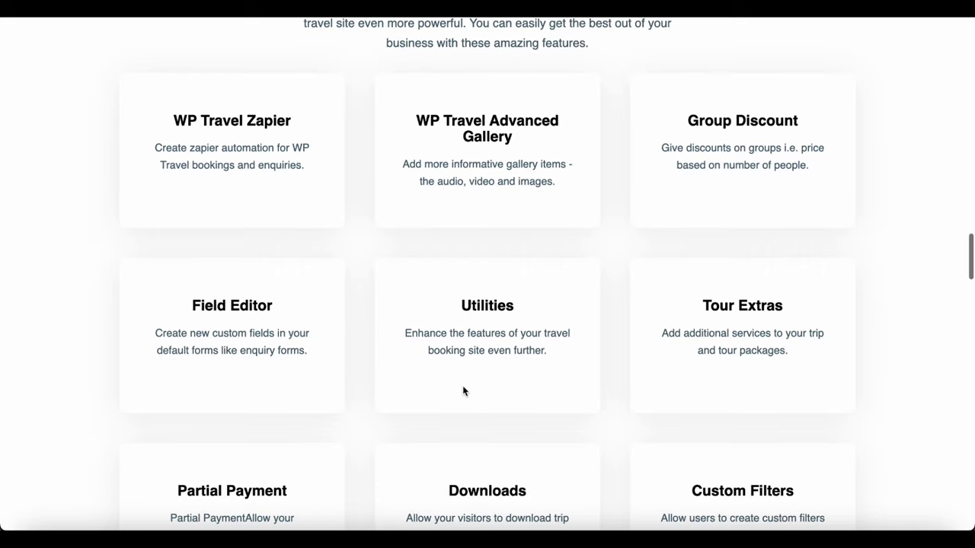
pyautogui.scroll(-5, 463, 391)
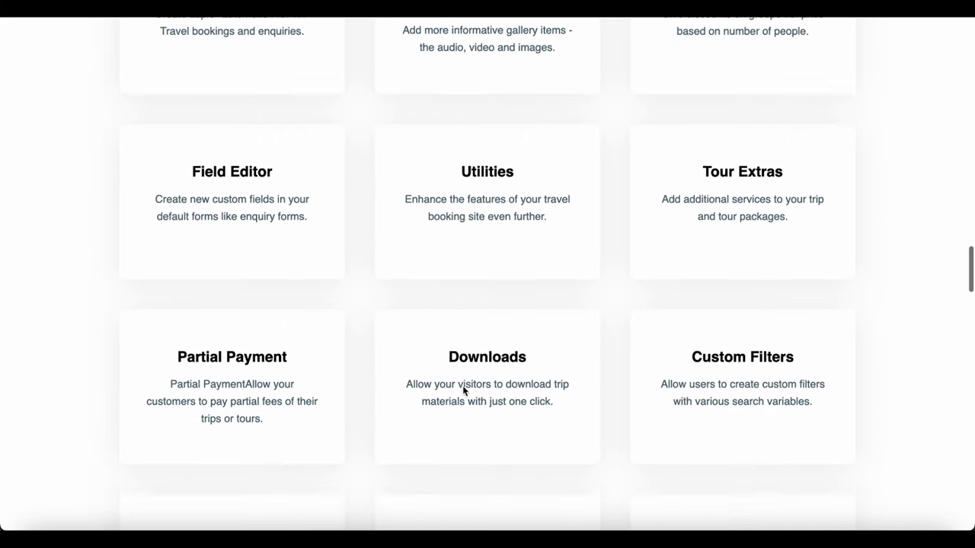
pyautogui.scroll(-7, 462, 390)
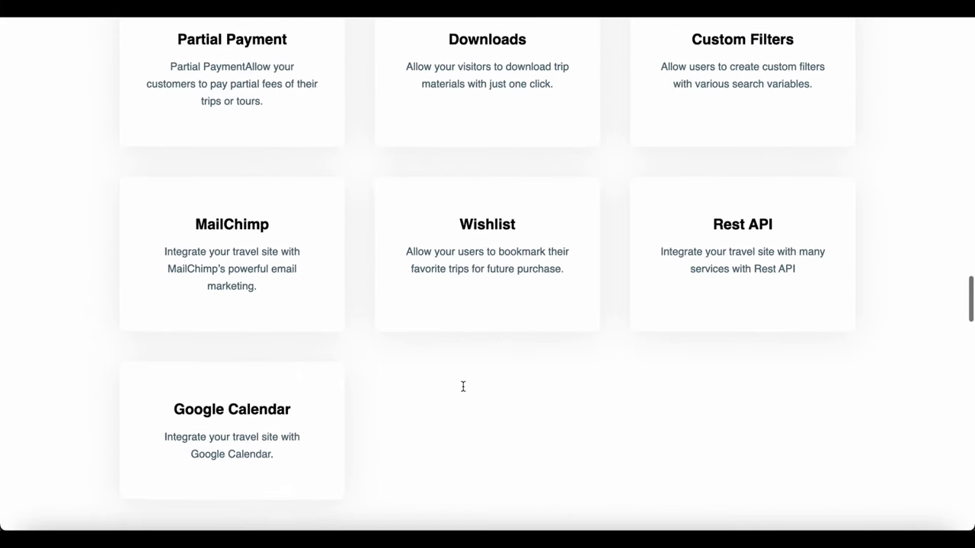
pyautogui.scroll(-10, 464, 391)
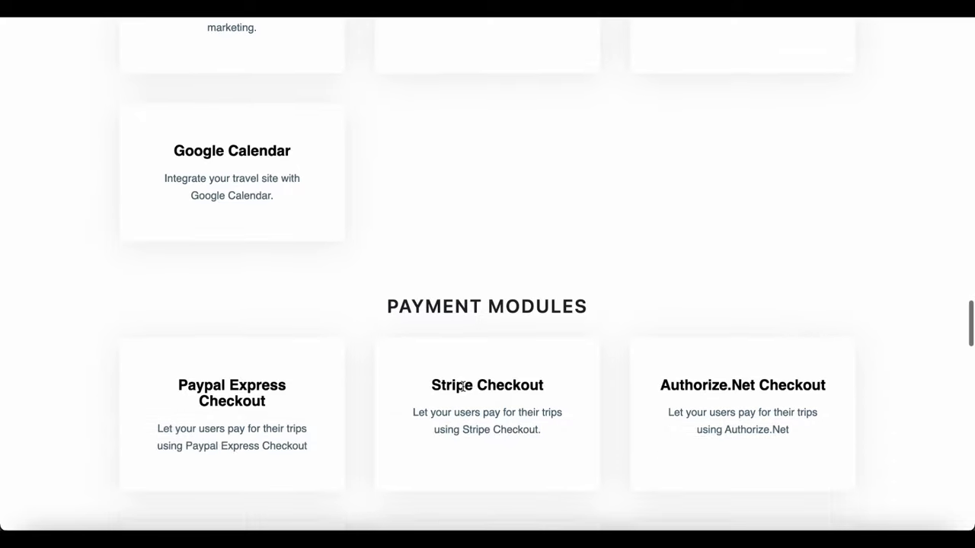
pyautogui.scroll(-10, 463, 386)
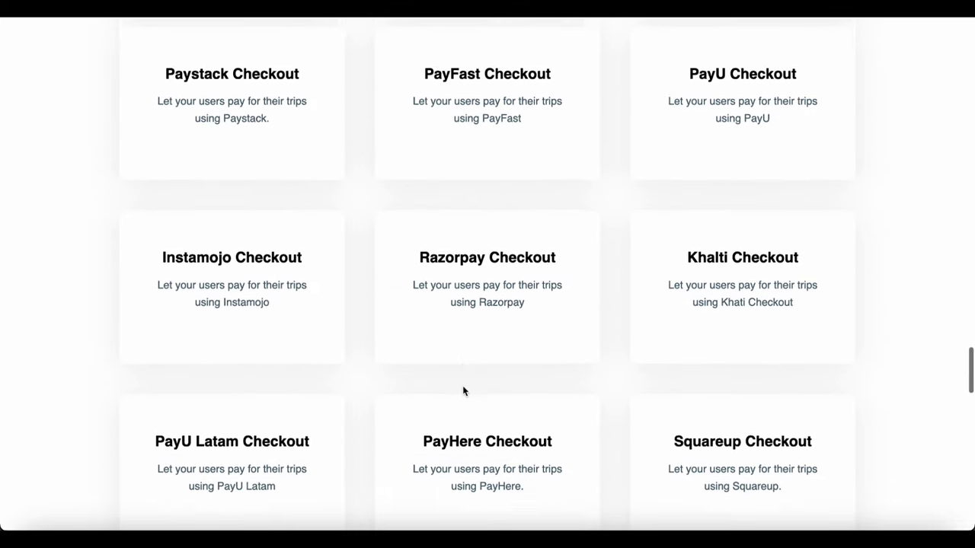
pyautogui.scroll(-10, 463, 386)
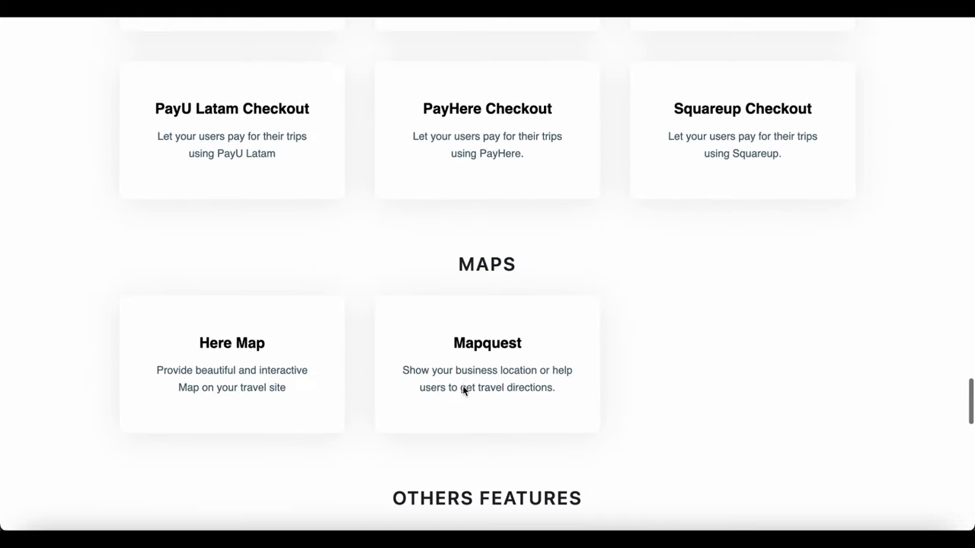
pyautogui.scroll(-12, 463, 386)
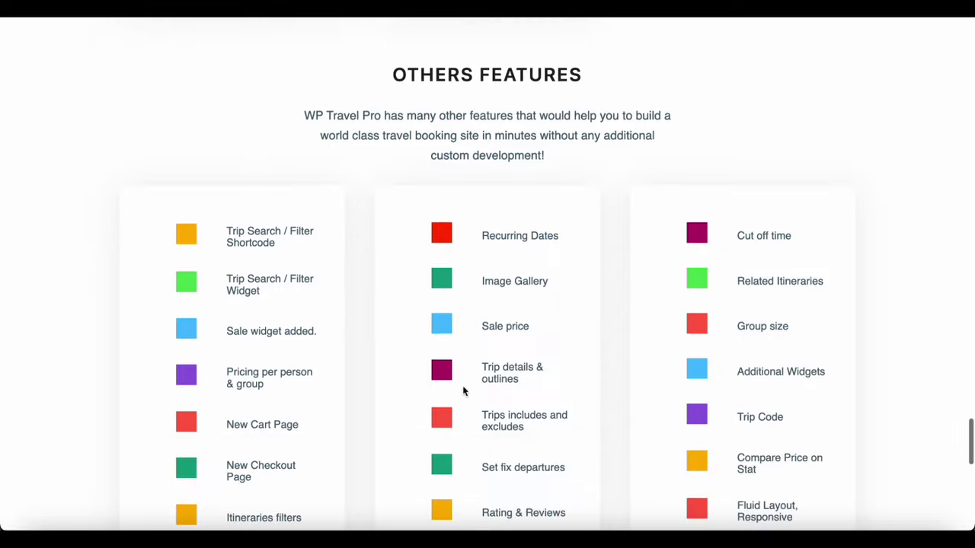
pyautogui.scroll(-8, 463, 386)
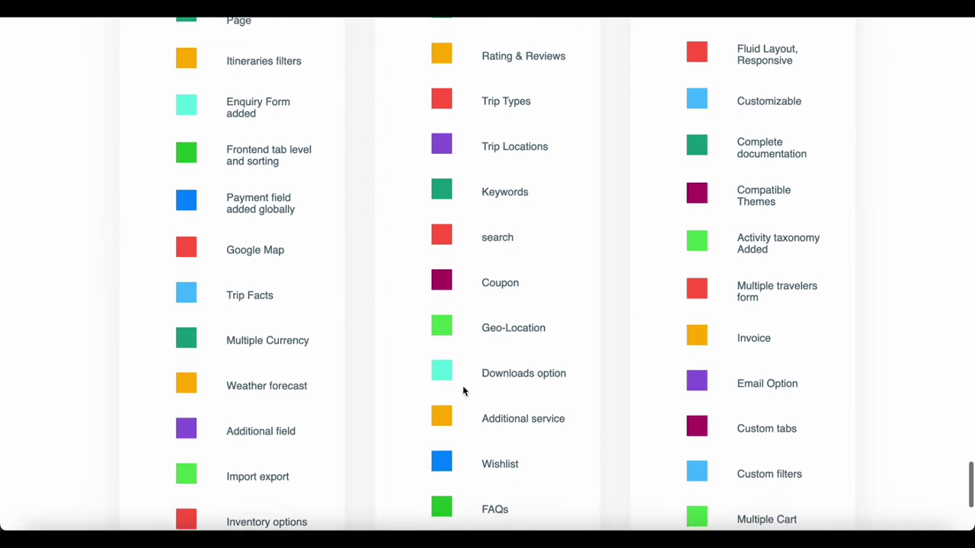
pyautogui.scroll(-4, 463, 387)
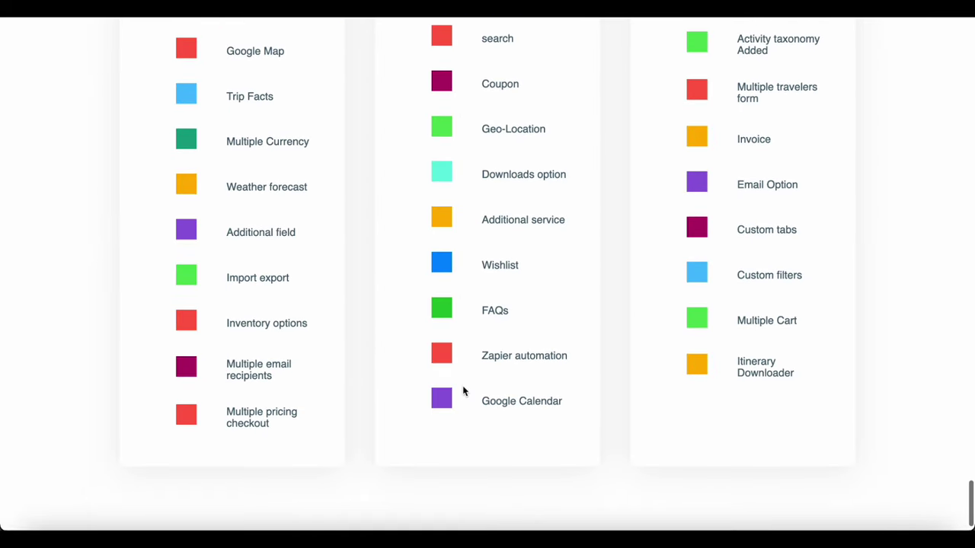
pyautogui.scroll(13, 463, 387)
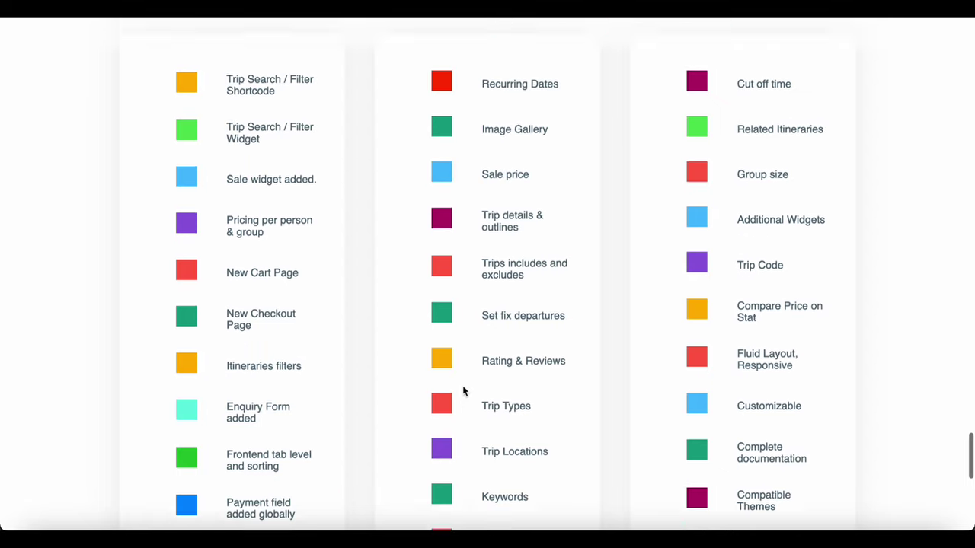
pyautogui.scroll(7, 462, 387)
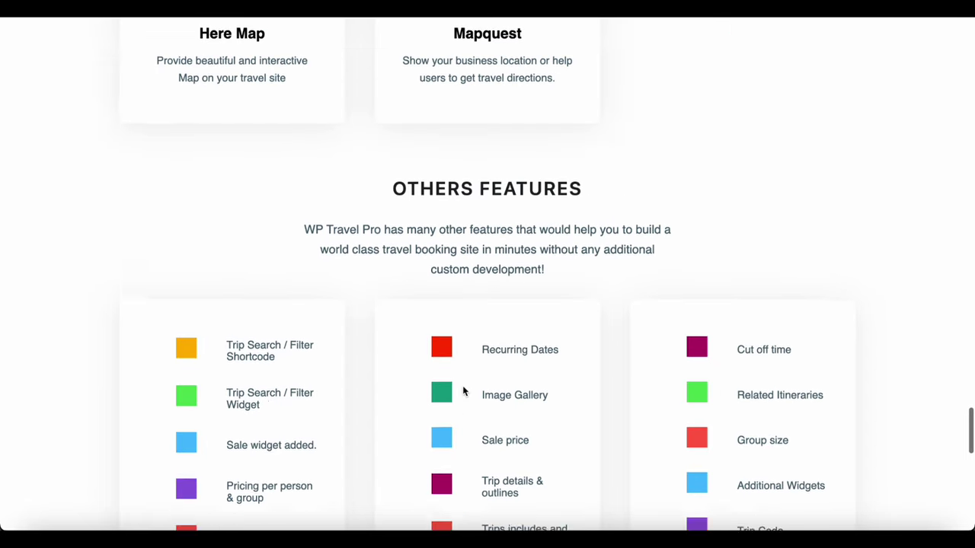
pyautogui.scroll(20, 462, 390)
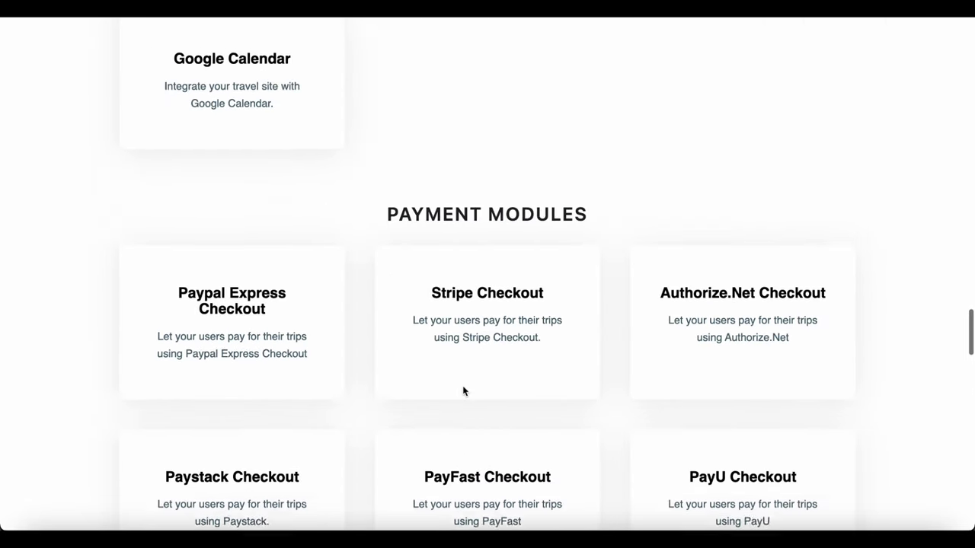
pyautogui.scroll(13, 462, 392)
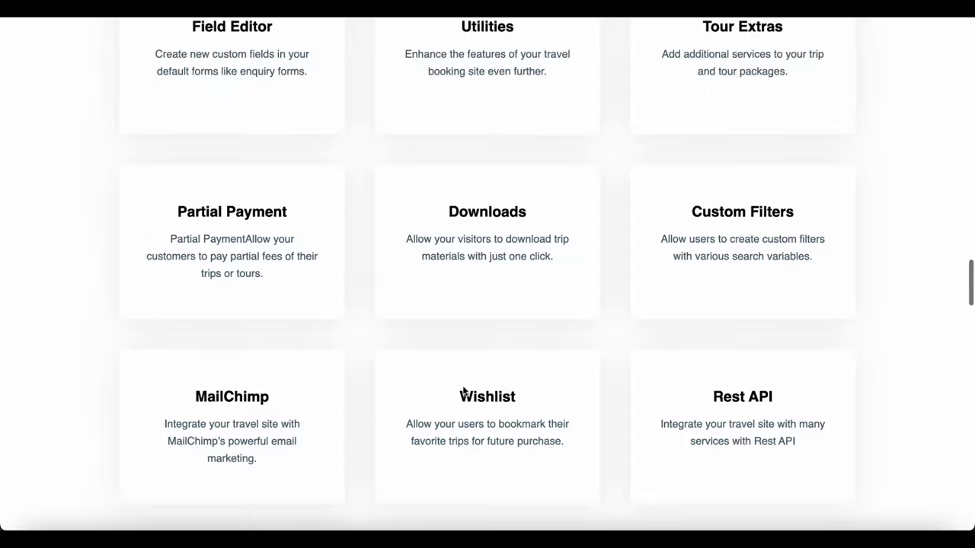
pyautogui.scroll(19, 462, 391)
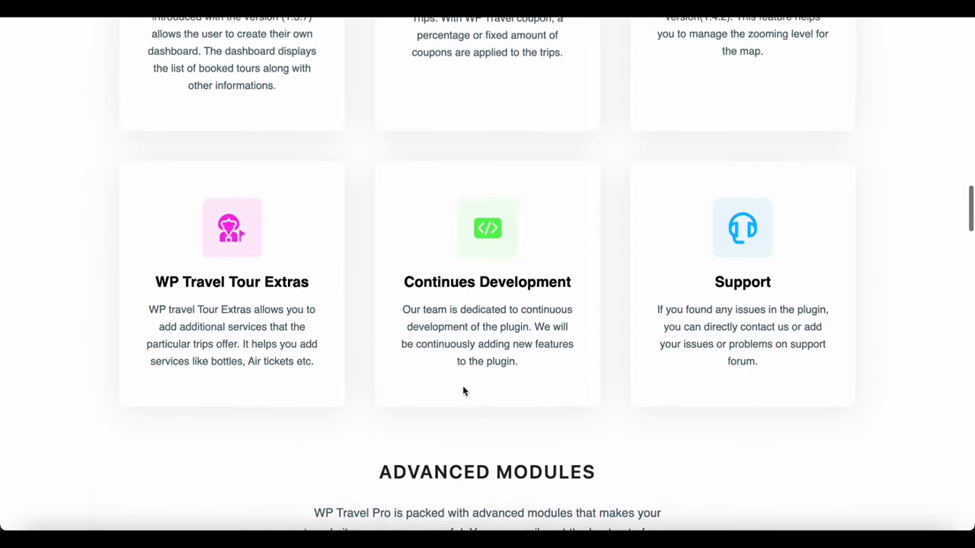
pyautogui.scroll(20, 462, 390)
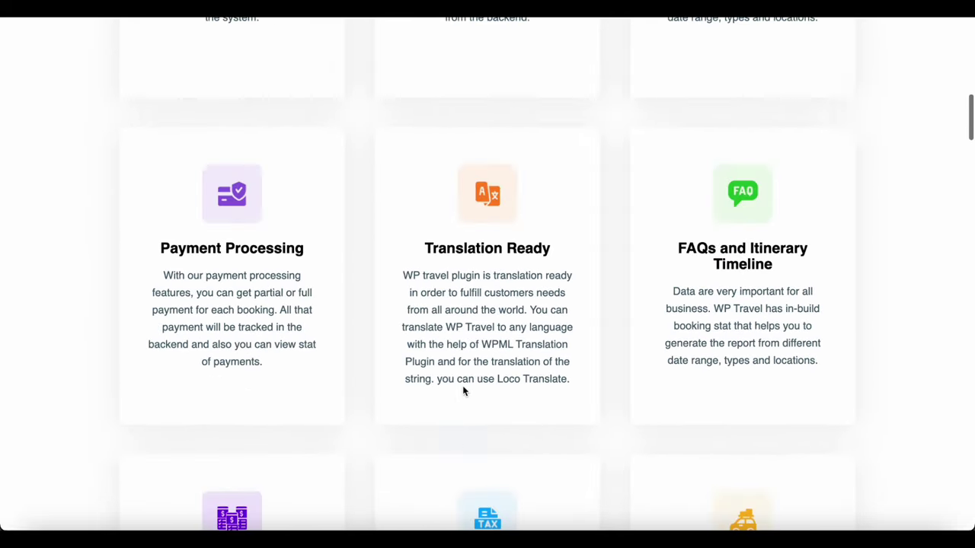
pyautogui.scroll(17, 462, 391)
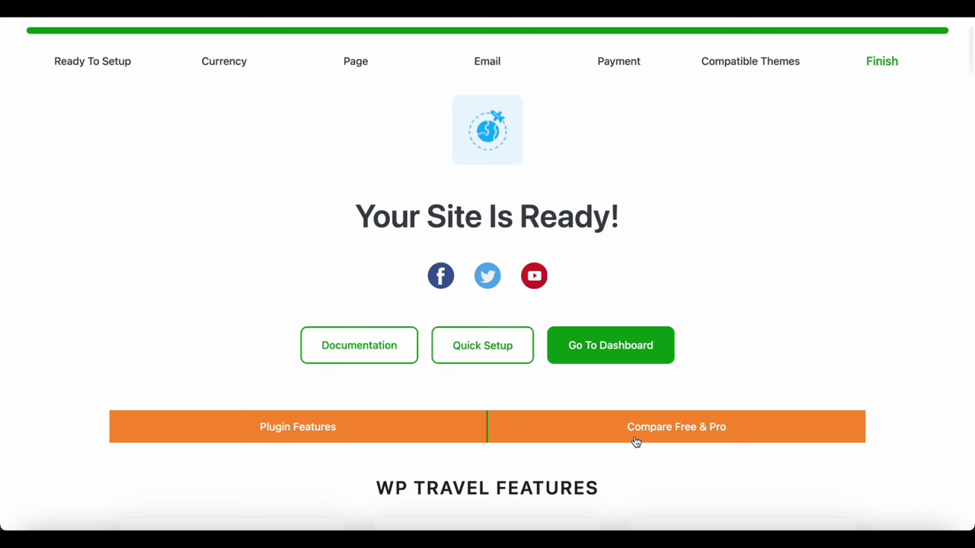
# Review the Compare Free & Pro feature table from top to bottom and back
pyautogui.click(636, 442)
pyautogui.scroll(-8, 636, 441)
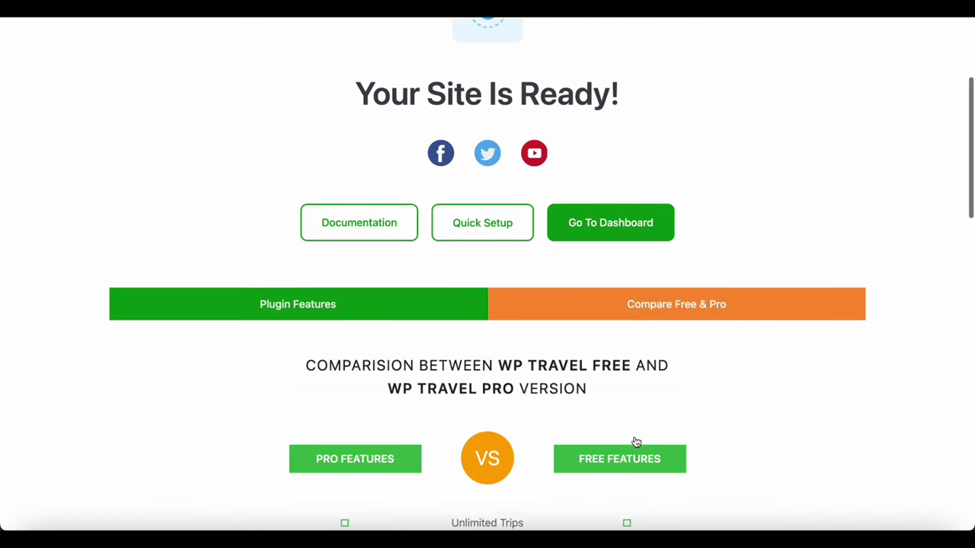
pyautogui.scroll(-3, 637, 440)
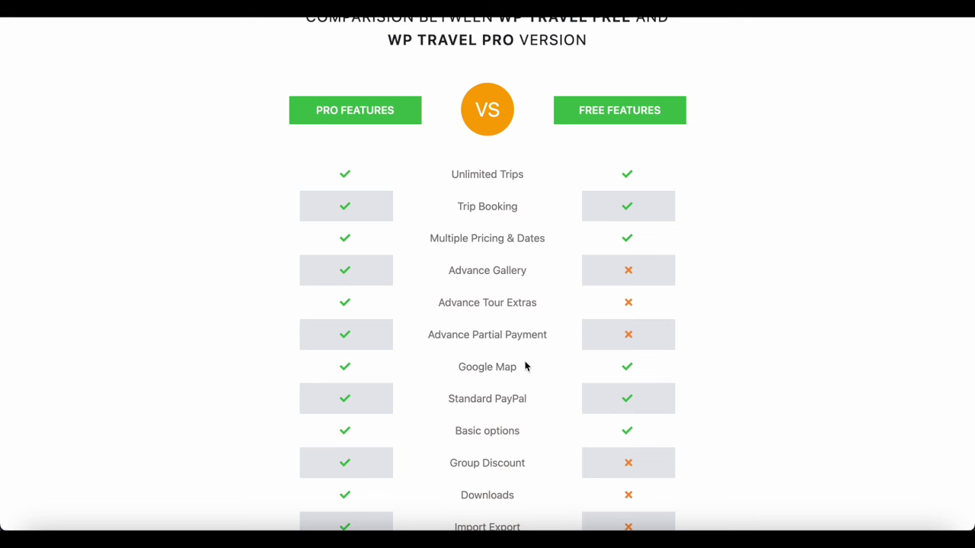
pyautogui.scroll(-3, 533, 376)
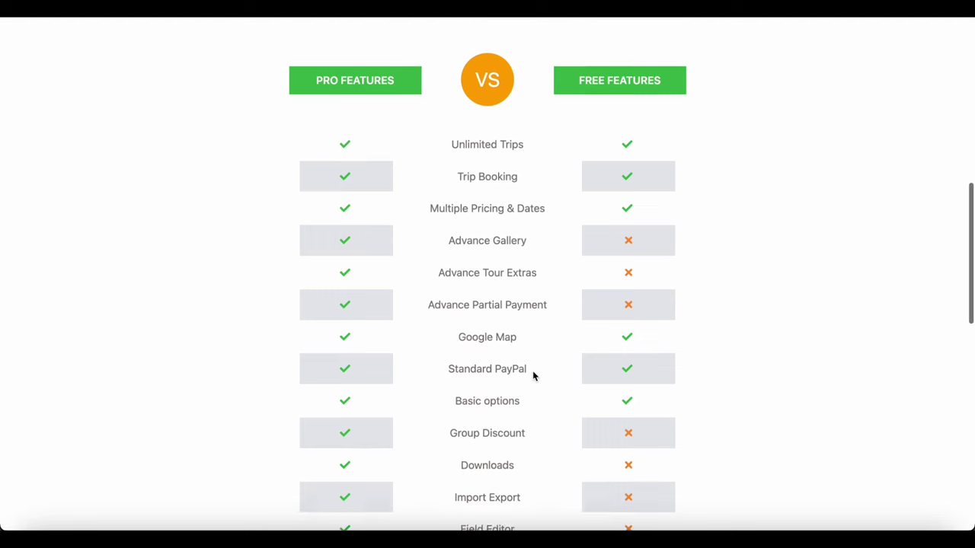
pyautogui.scroll(-6, 533, 375)
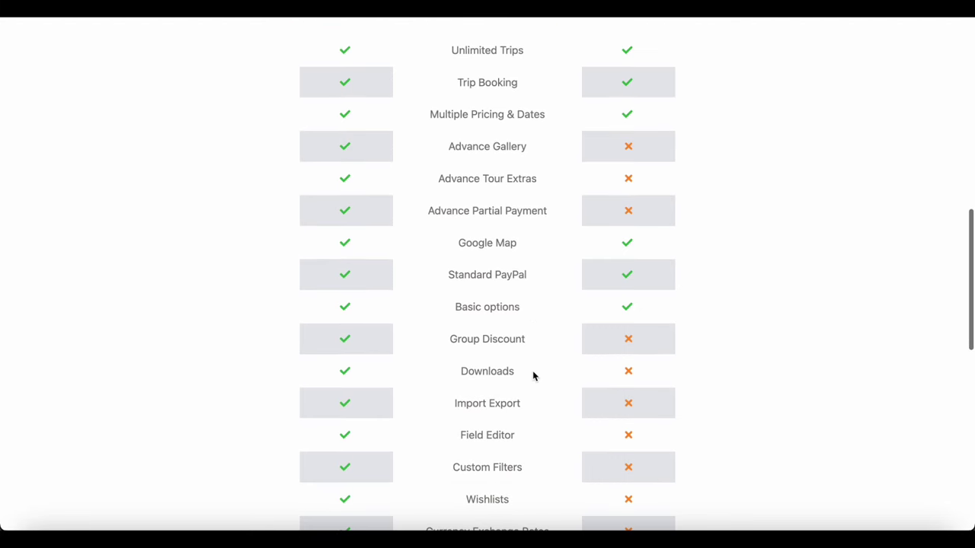
pyautogui.scroll(-8, 533, 376)
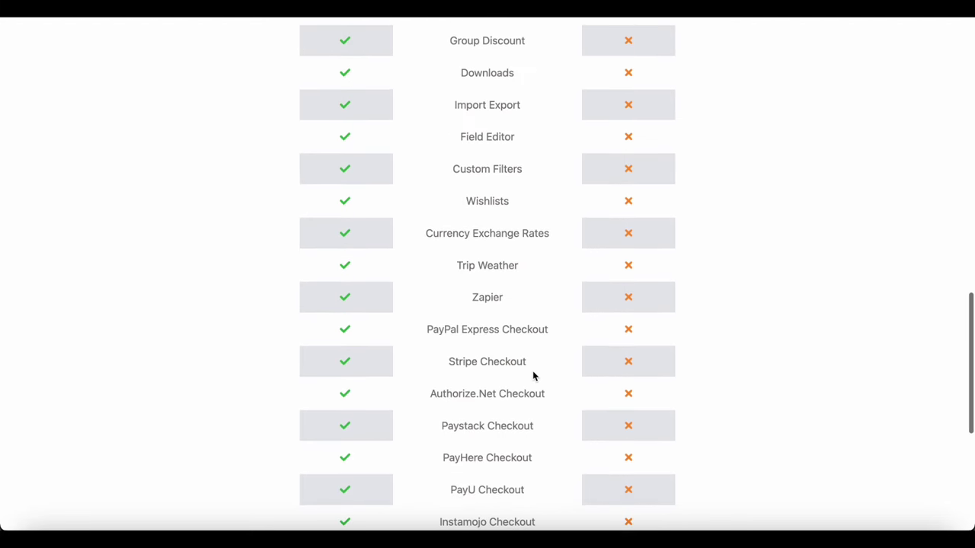
pyautogui.scroll(-3, 533, 375)
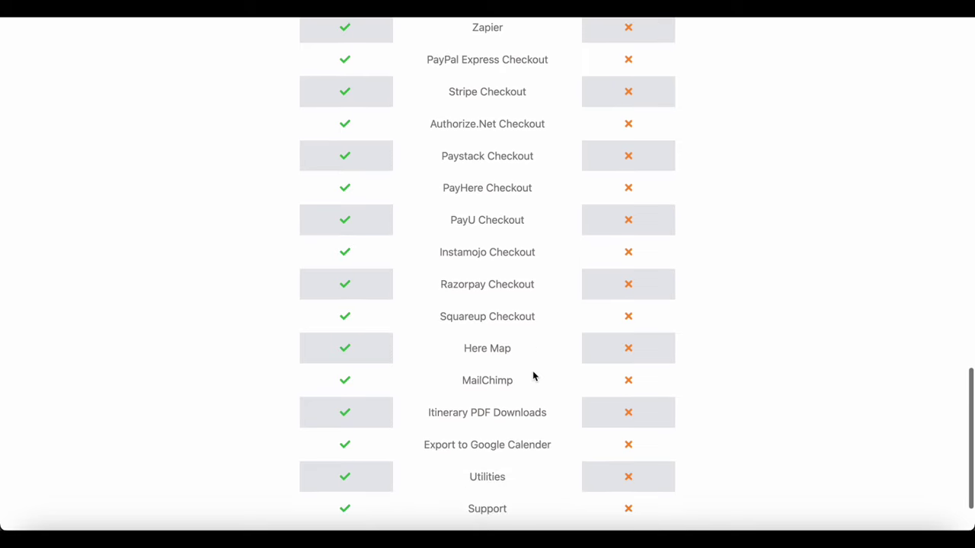
pyautogui.scroll(9, 533, 372)
pyautogui.scroll(15, 533, 371)
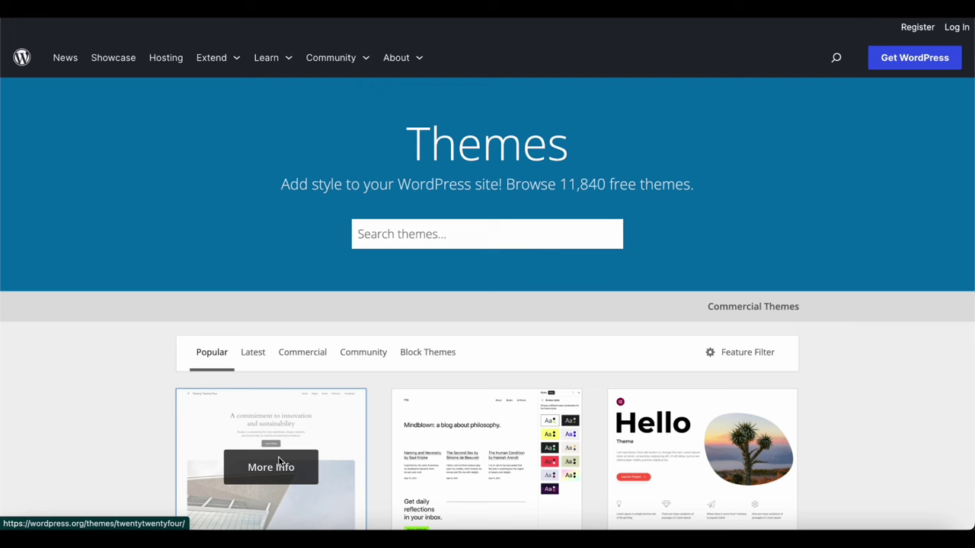
# Search the theme directory for 'travel joy' and download the Travel Joy theme zip
pyautogui.click(425, 238)
pyautogui.write('tra')
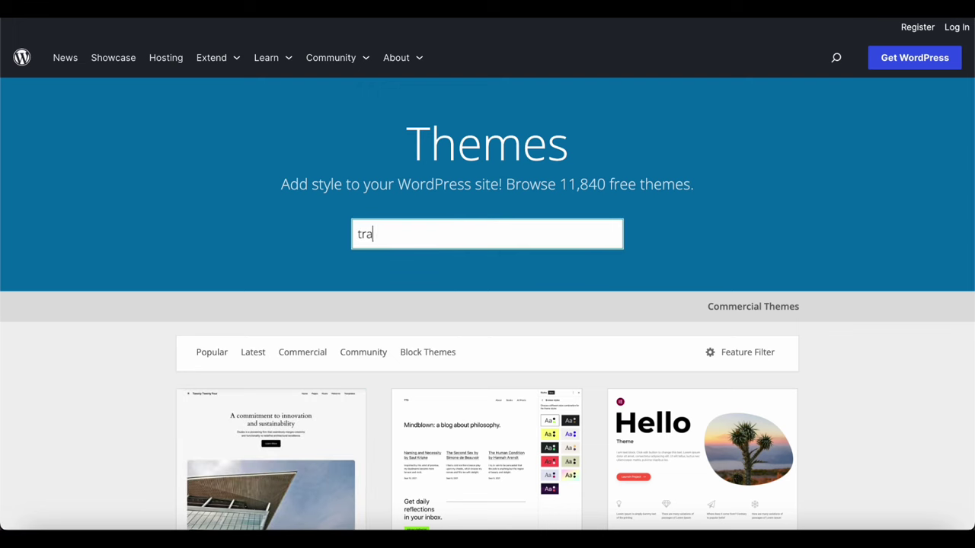
pyautogui.write('vel joy')
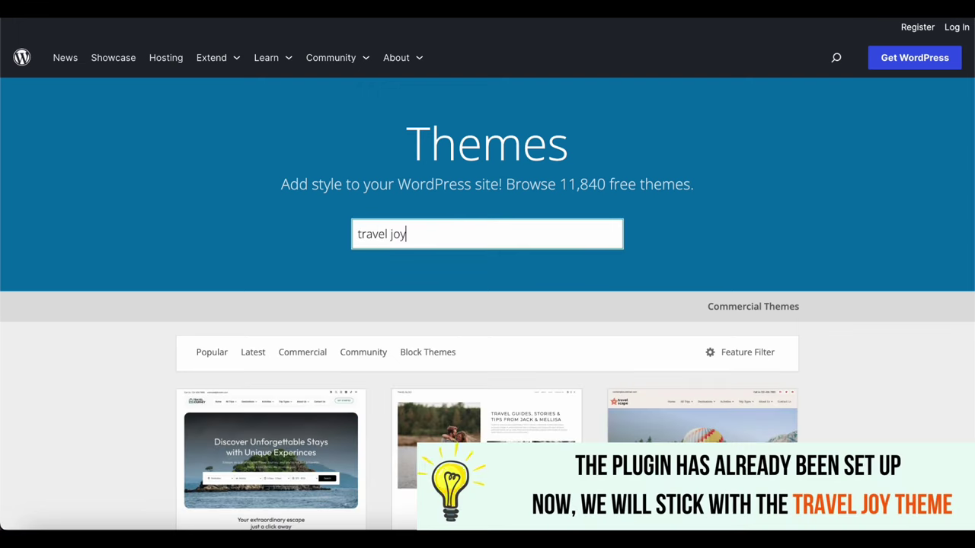
pyautogui.scroll(-2, 626, 215)
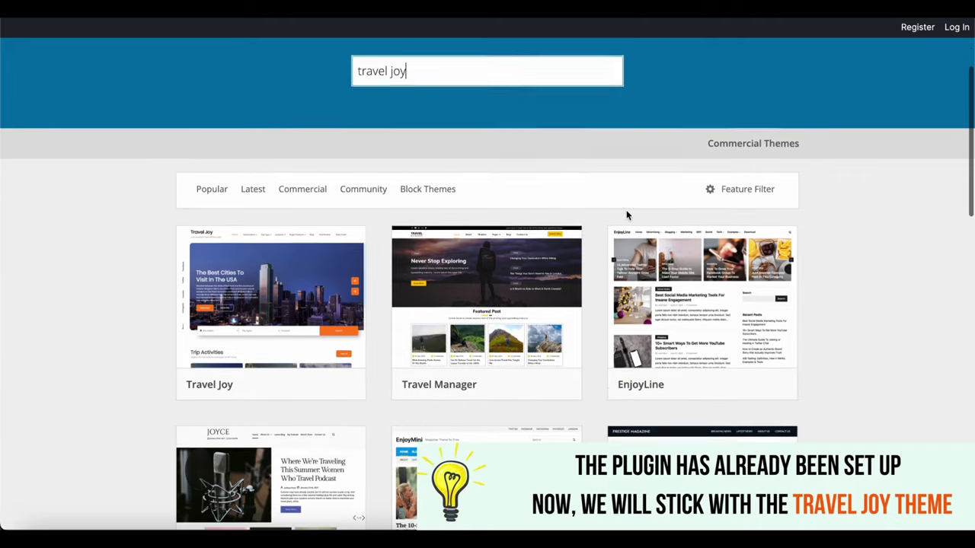
pyautogui.click(312, 327)
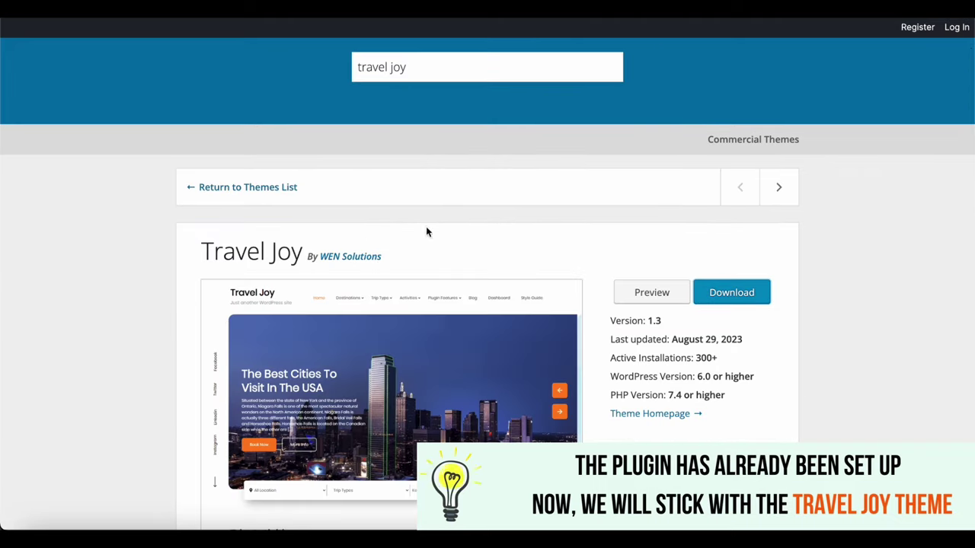
pyautogui.scroll(-1, 455, 198)
pyautogui.scroll(-1, 455, 198)
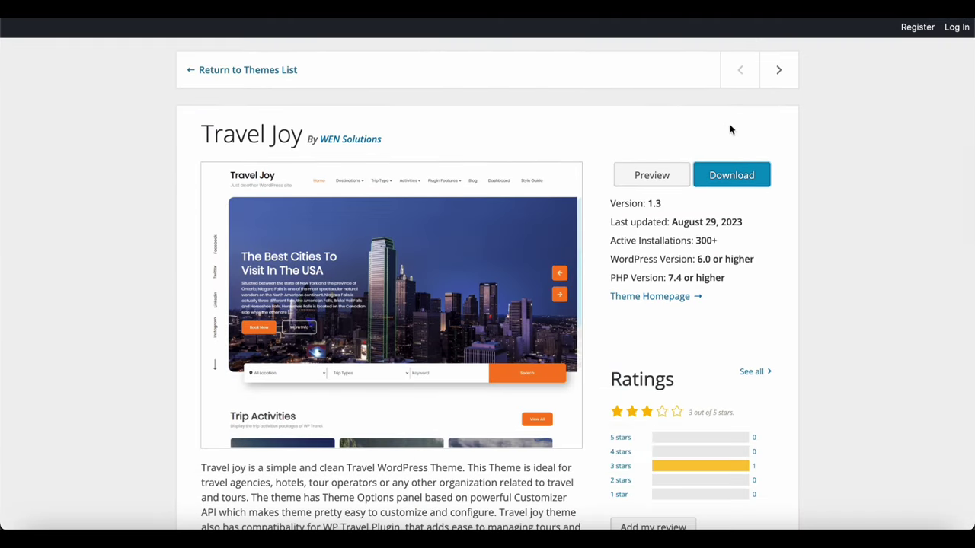
pyautogui.click(731, 176)
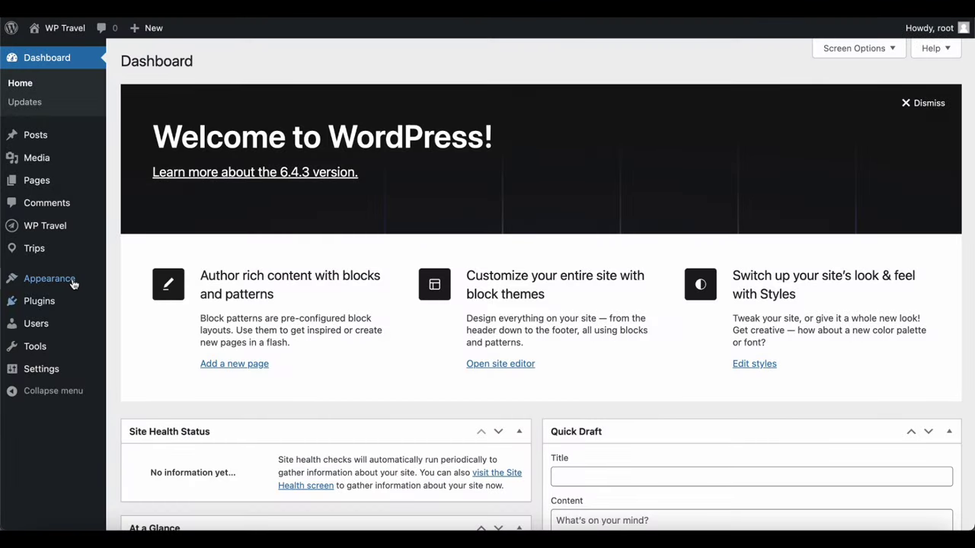
pyautogui.moveTo(73, 279)
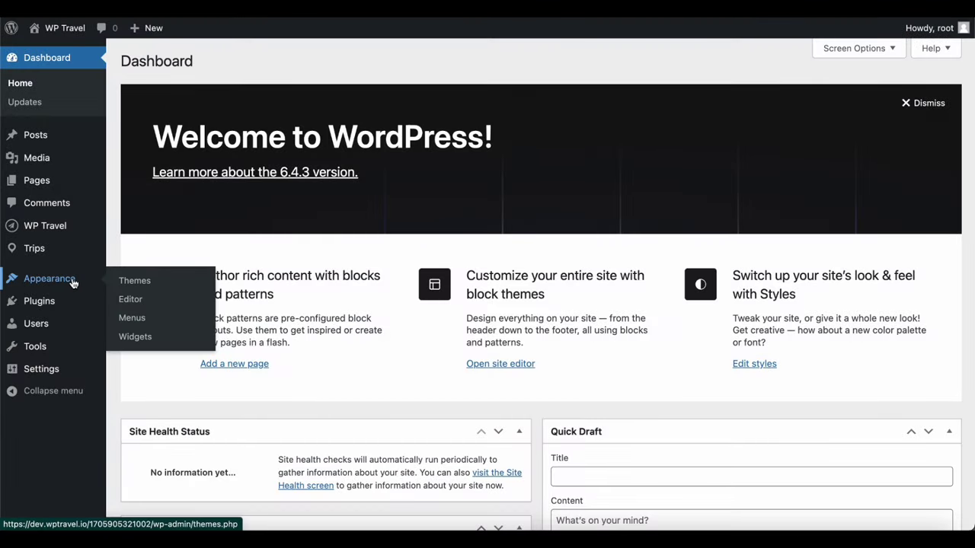
# Search for the Travel Joy theme under Appearance > Themes > Add New Theme
pyautogui.click(126, 283)
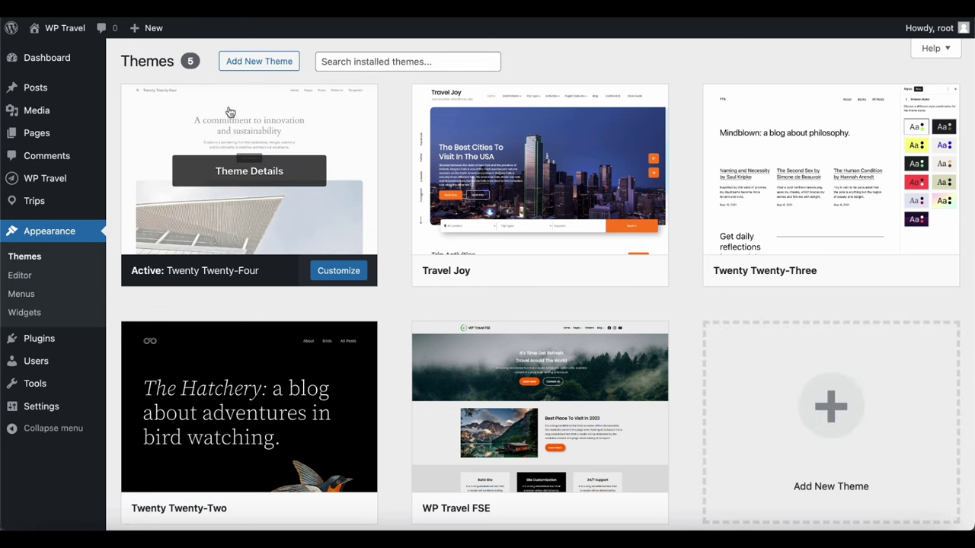
pyautogui.click(269, 64)
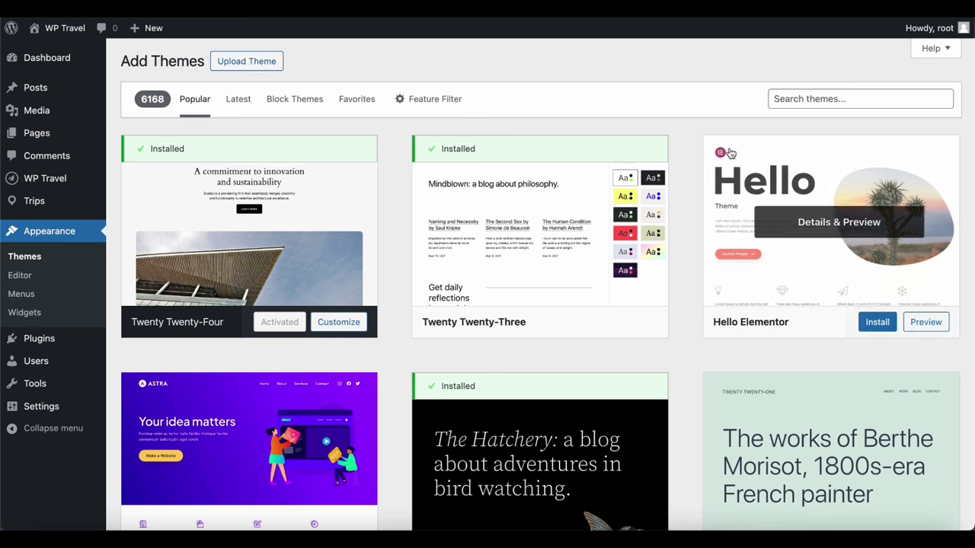
pyautogui.click(794, 98)
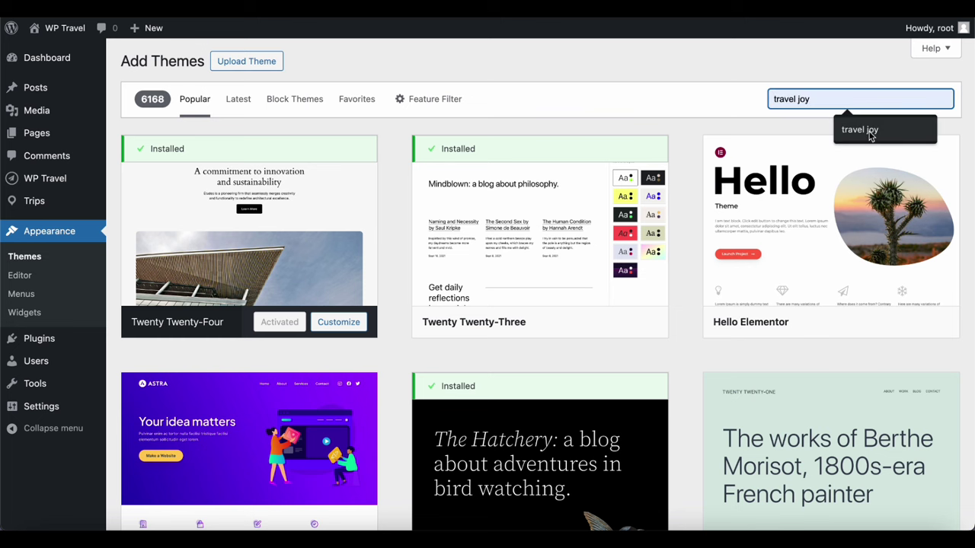
pyautogui.click(871, 131)
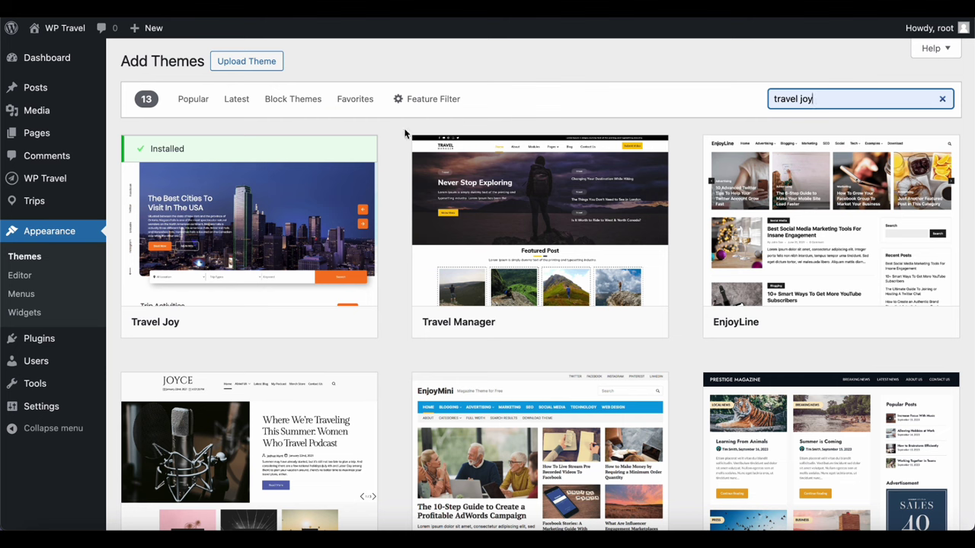
# Activate the Travel Joy theme
pyautogui.moveTo(351, 229)
pyautogui.moveTo(450, 323)
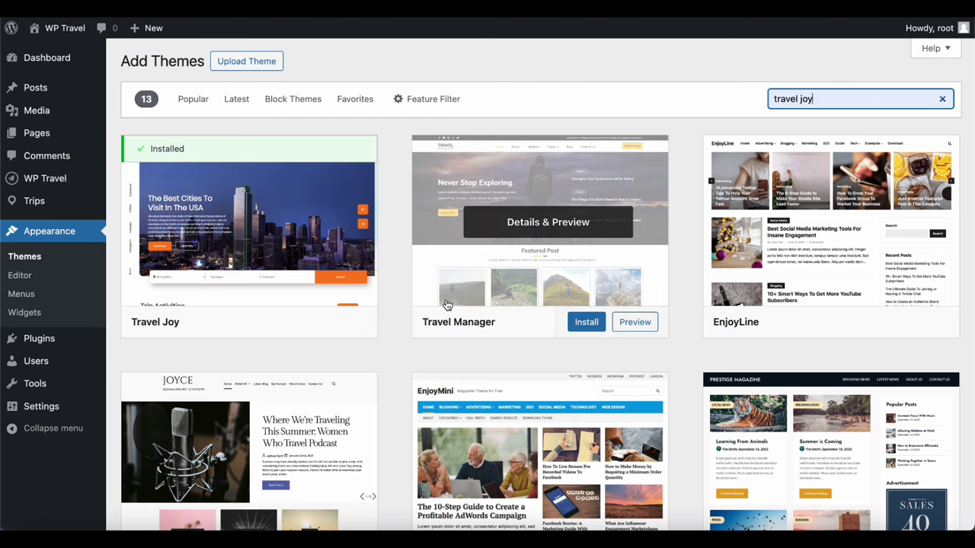
pyautogui.moveTo(319, 315)
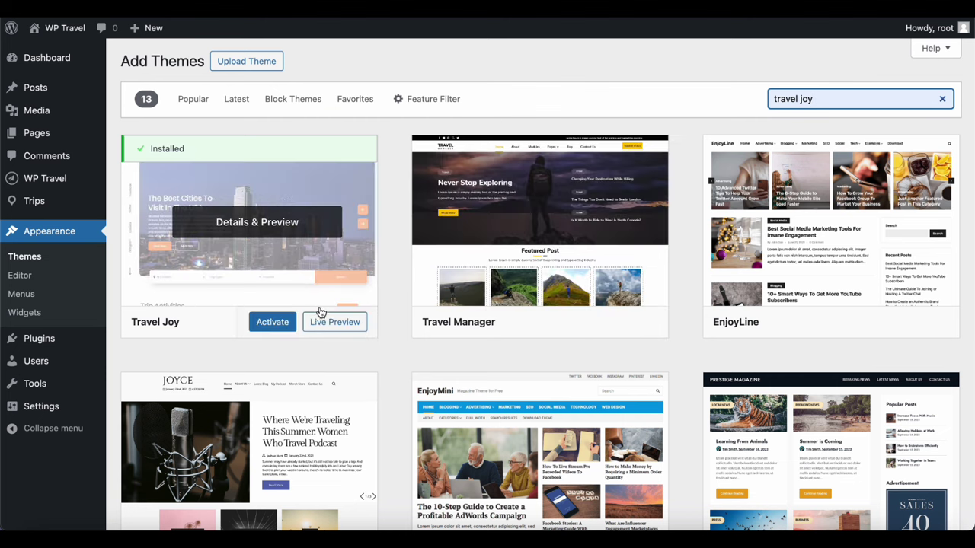
pyautogui.click(273, 323)
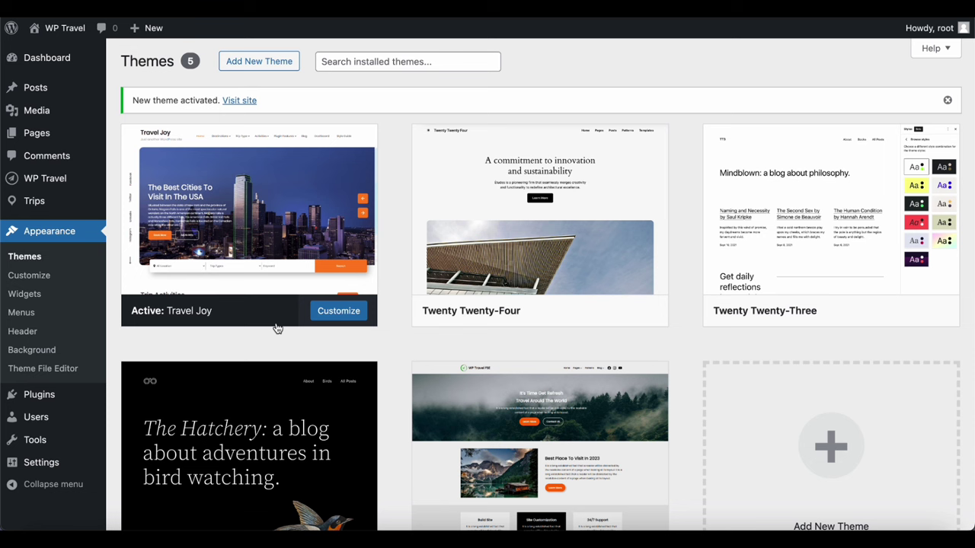
pyautogui.moveTo(303, 256)
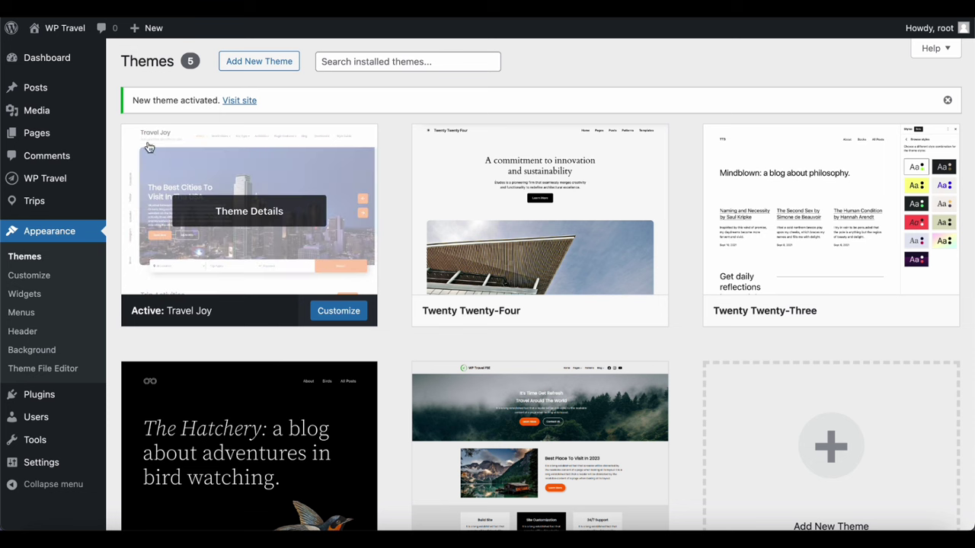
pyautogui.moveTo(69, 131)
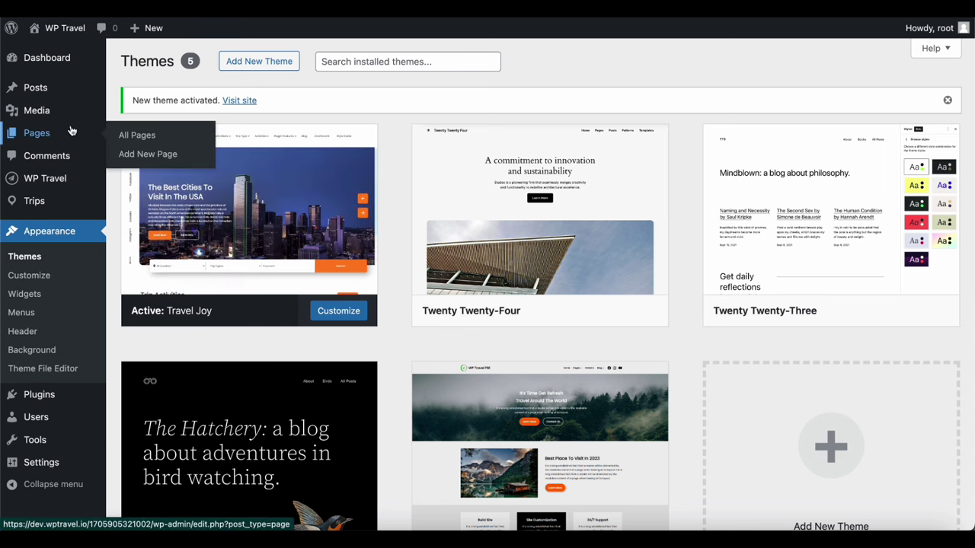
# Add a new page titled 'Homepage' and publish it
pyautogui.click(133, 155)
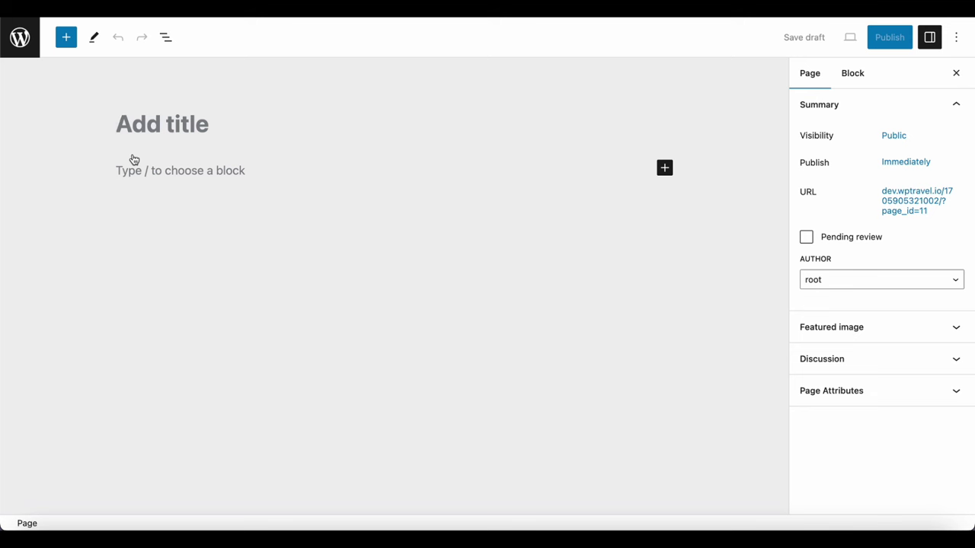
pyautogui.write('Homepage')
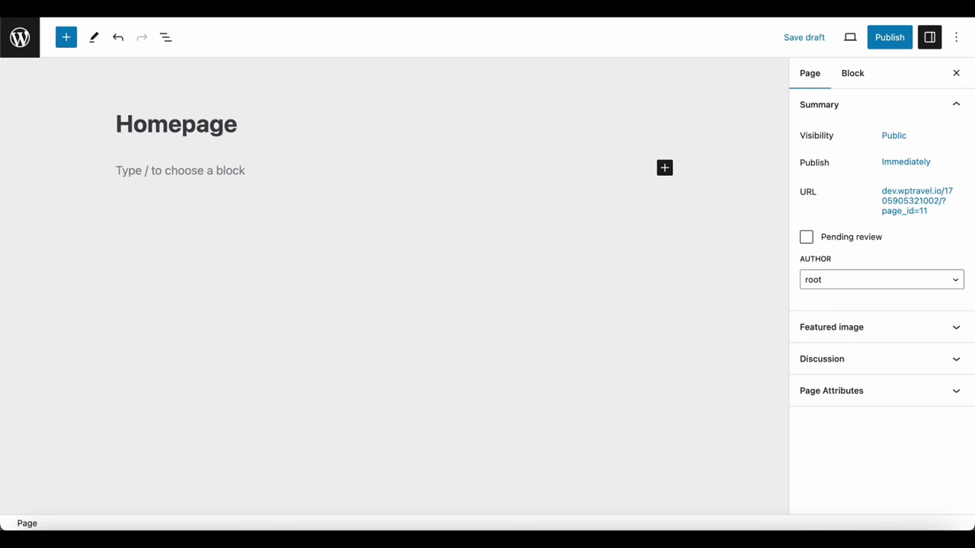
pyautogui.click(888, 42)
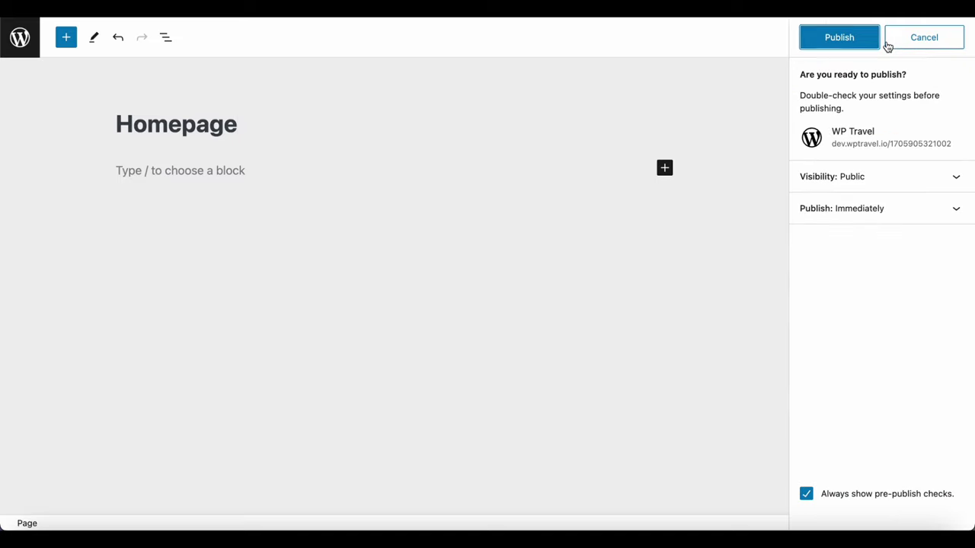
pyautogui.click(854, 38)
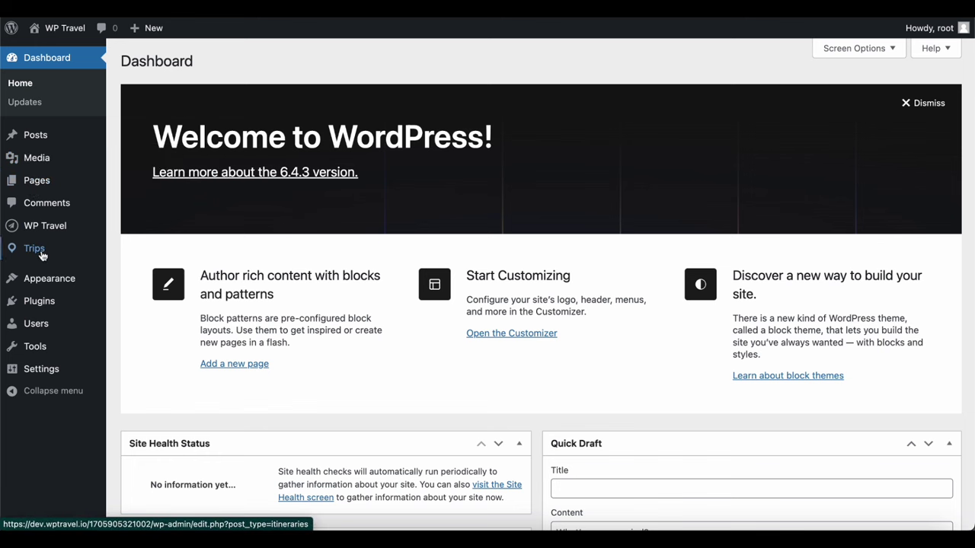
# Create the trip 'Trip To Nepal' with excerpt 'Explore the beauty of Nepal' and publish
pyautogui.moveTo(42, 257)
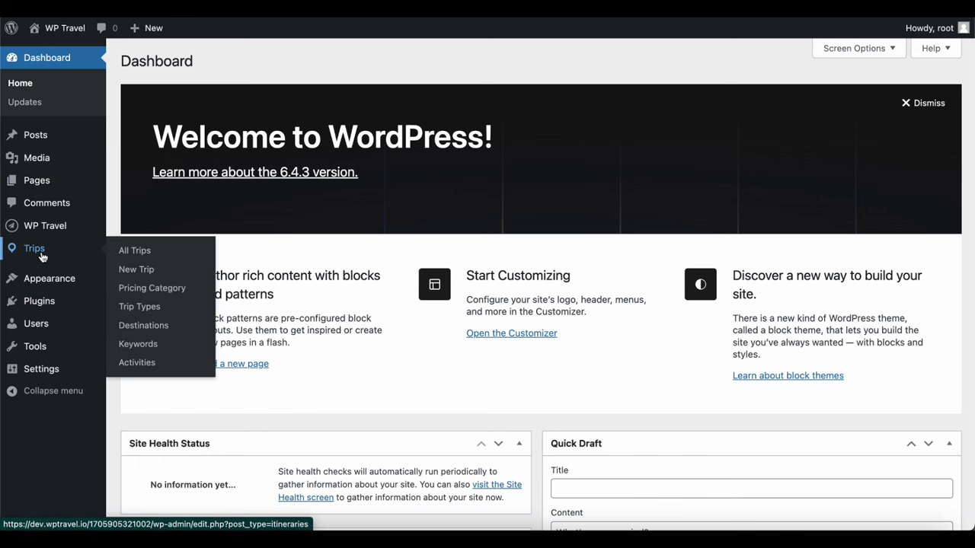
pyautogui.click(138, 272)
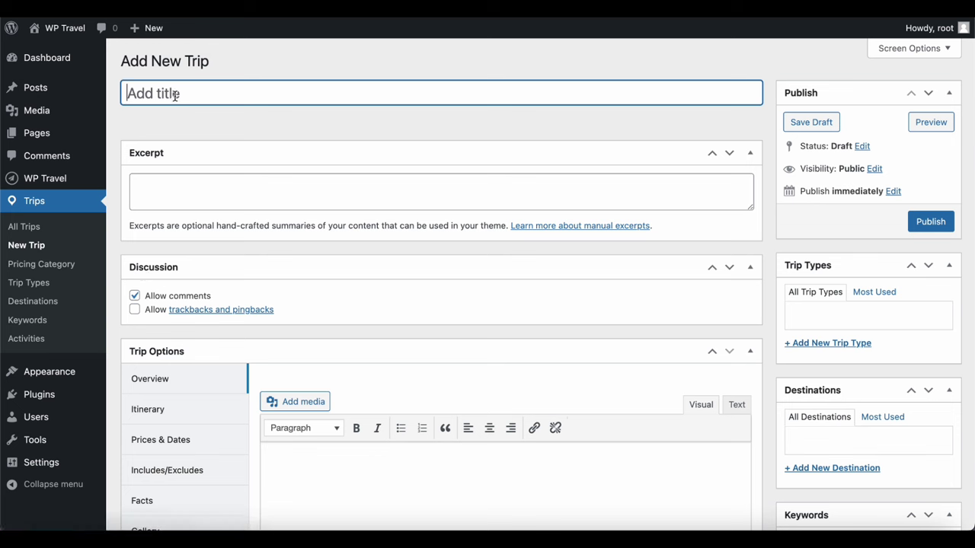
pyautogui.write('Trip To Nepal')
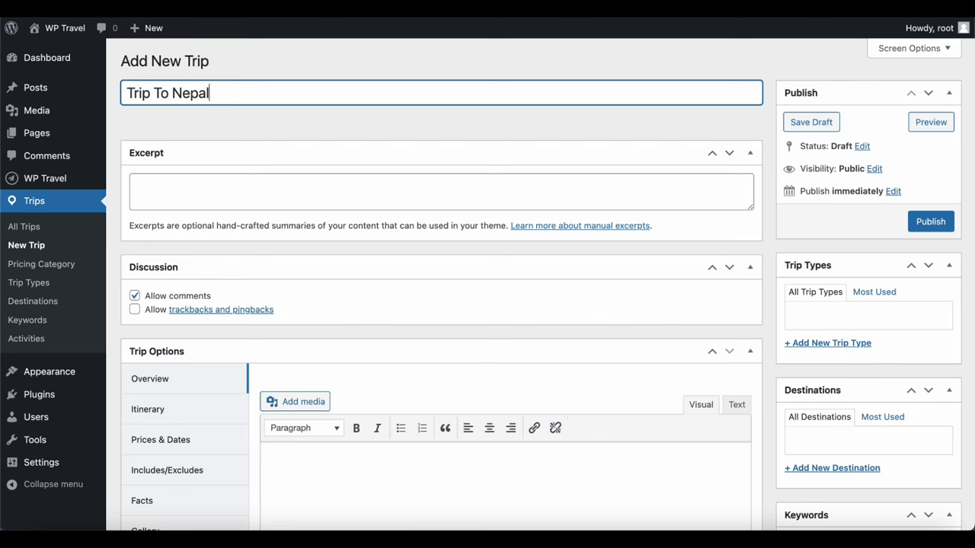
pyautogui.click(241, 192)
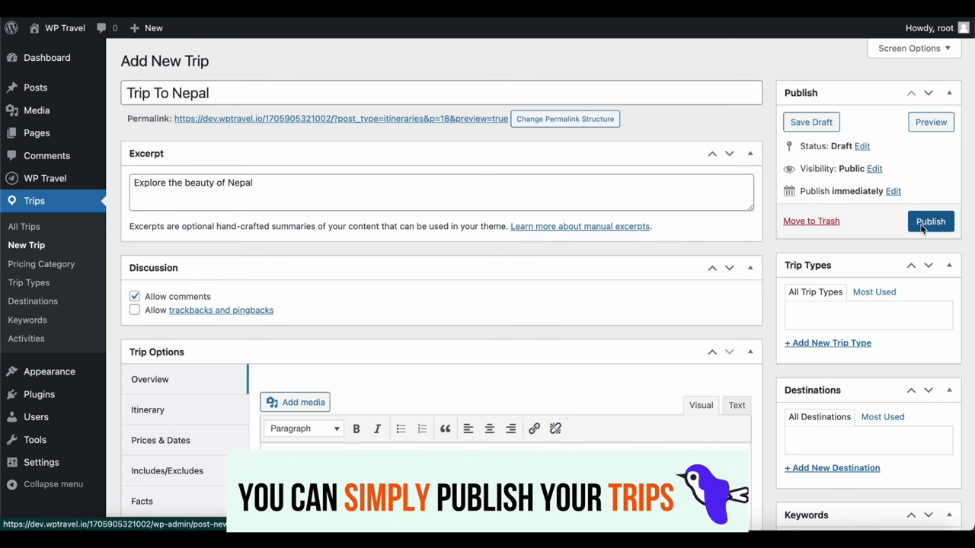
pyautogui.click(921, 225)
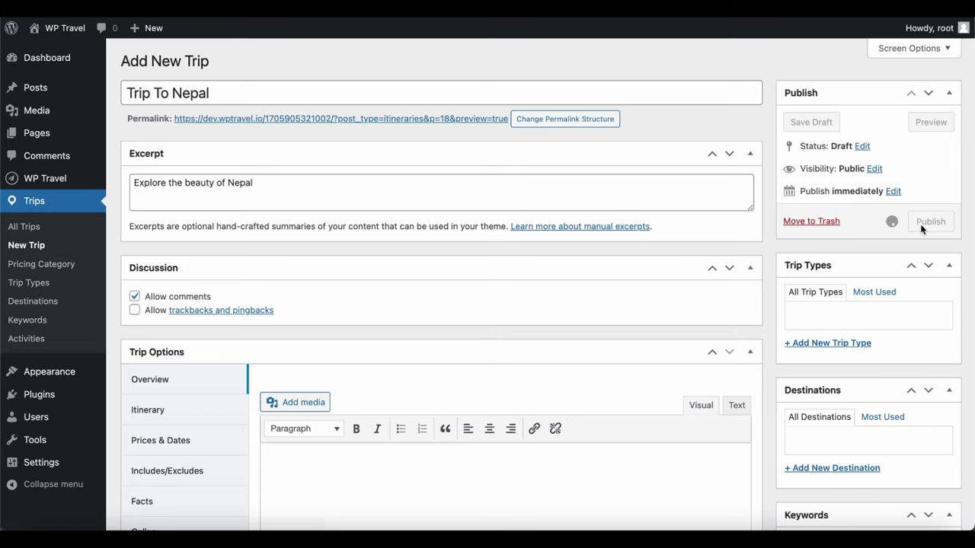
# Add two default 'Day X, Your Plan' entries in the trip's Itinerary tab
pyautogui.scroll(-2, 288, 449)
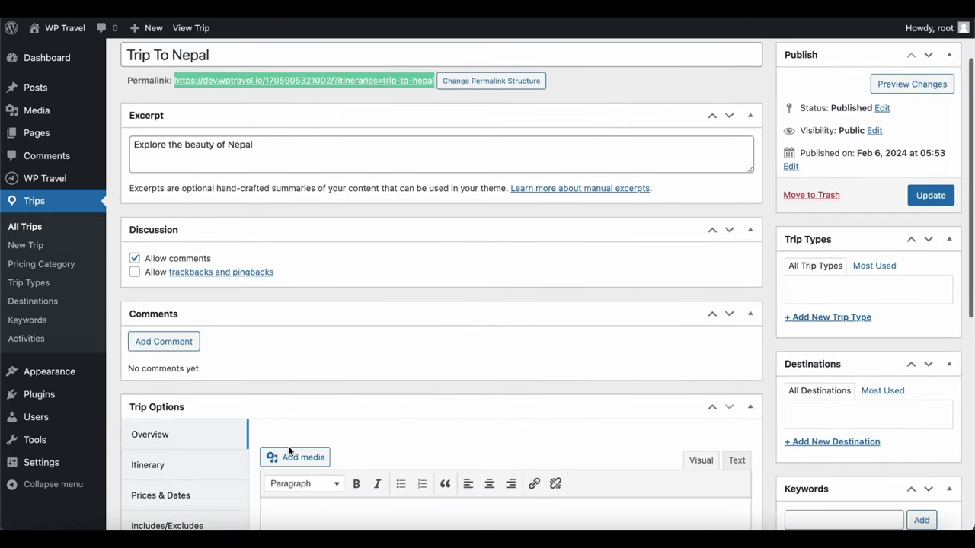
pyautogui.scroll(-3, 288, 452)
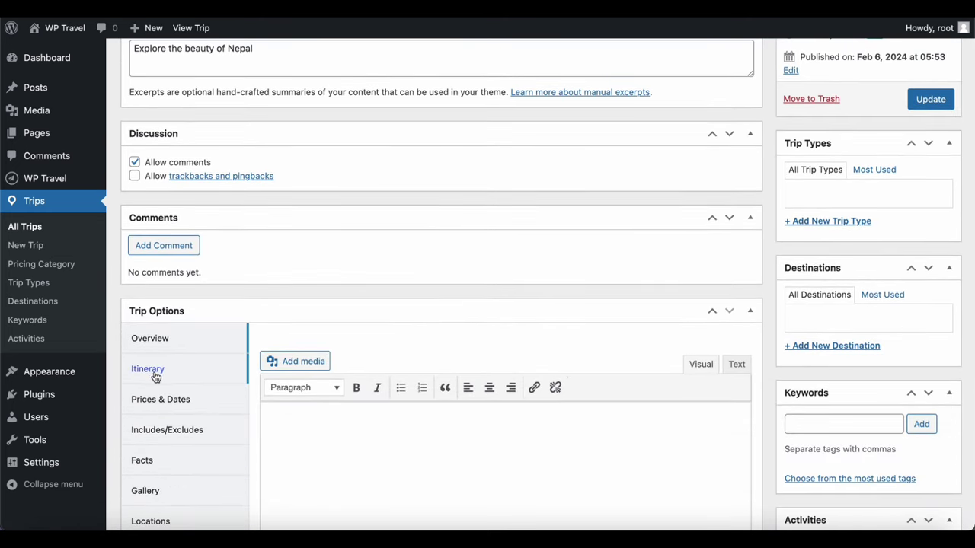
pyautogui.click(156, 374)
pyautogui.scroll(-4, 258, 395)
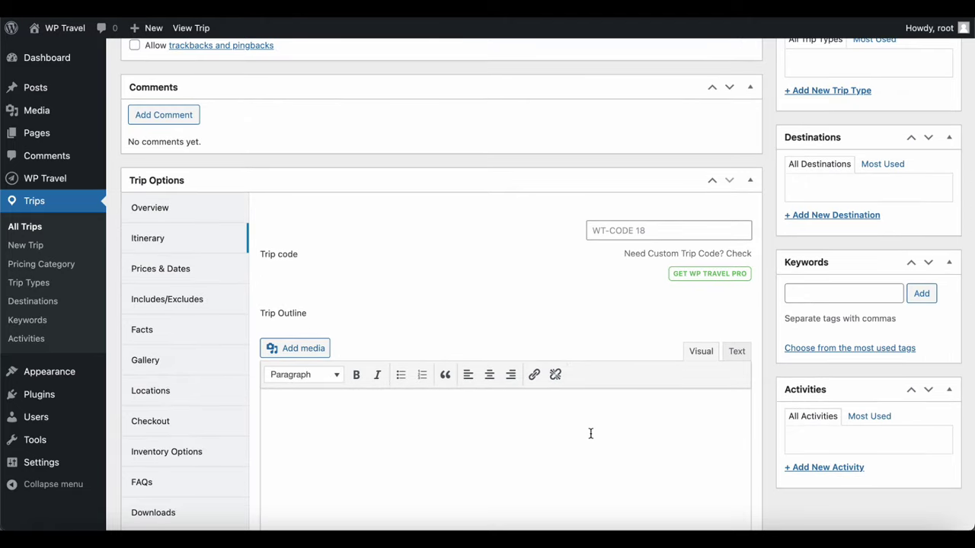
pyautogui.scroll(-8, 591, 434)
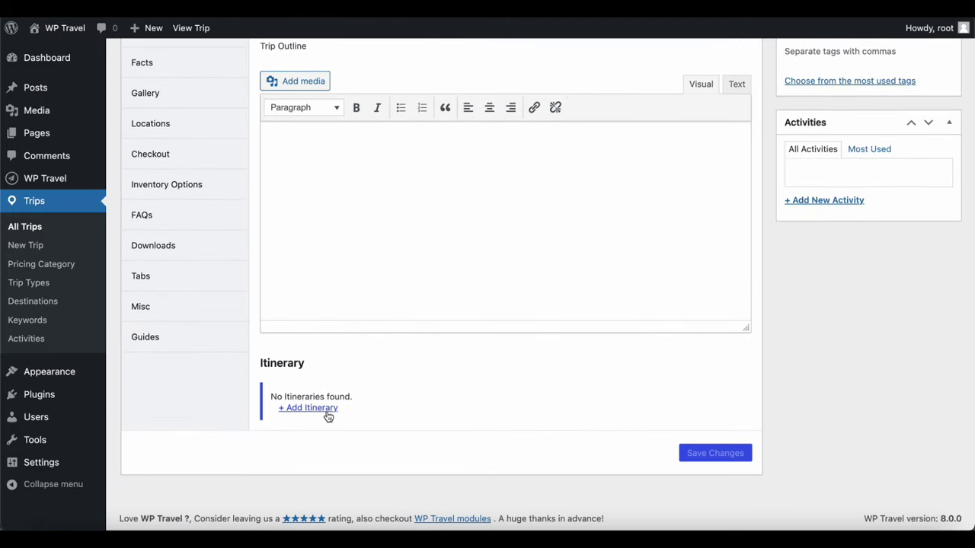
pyautogui.click(328, 409)
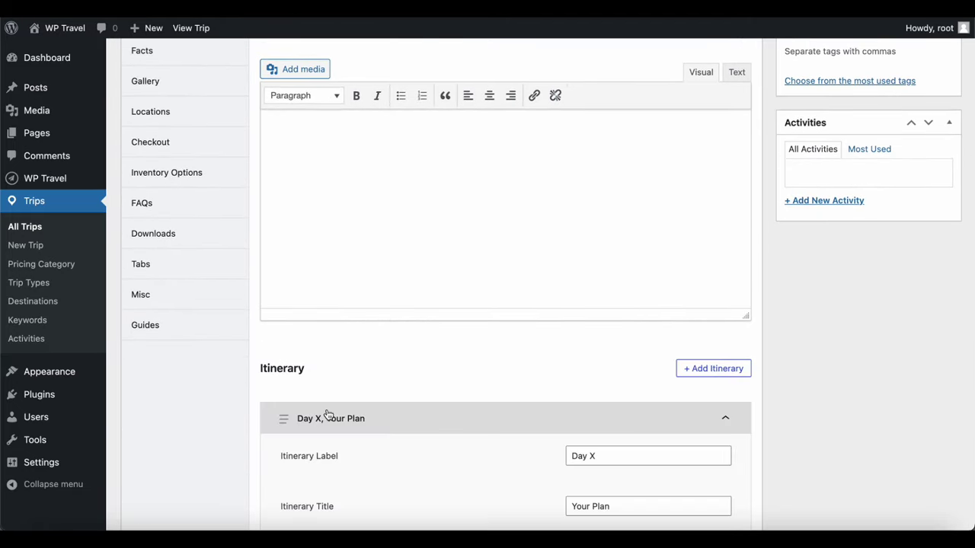
pyautogui.click(698, 370)
pyautogui.scroll(-3, 699, 376)
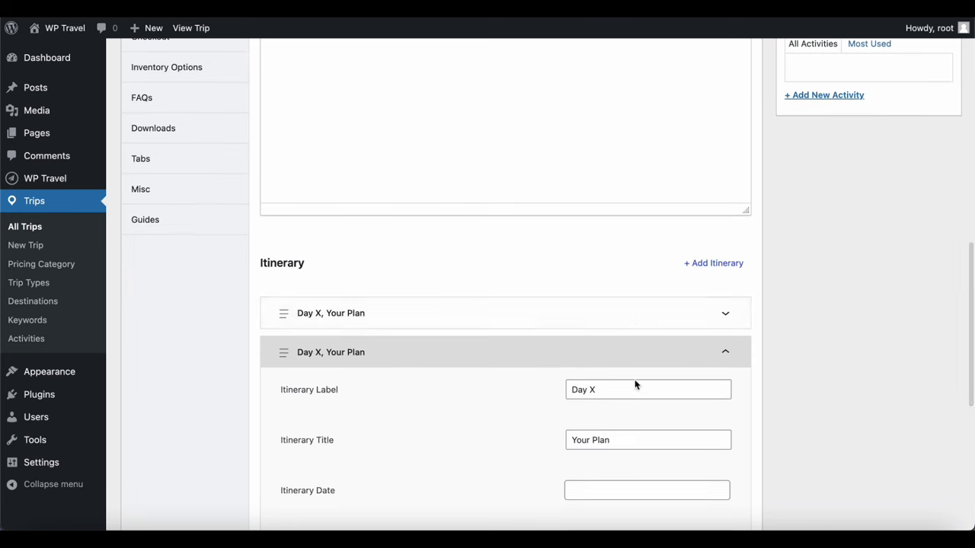
pyautogui.scroll(-4, 662, 441)
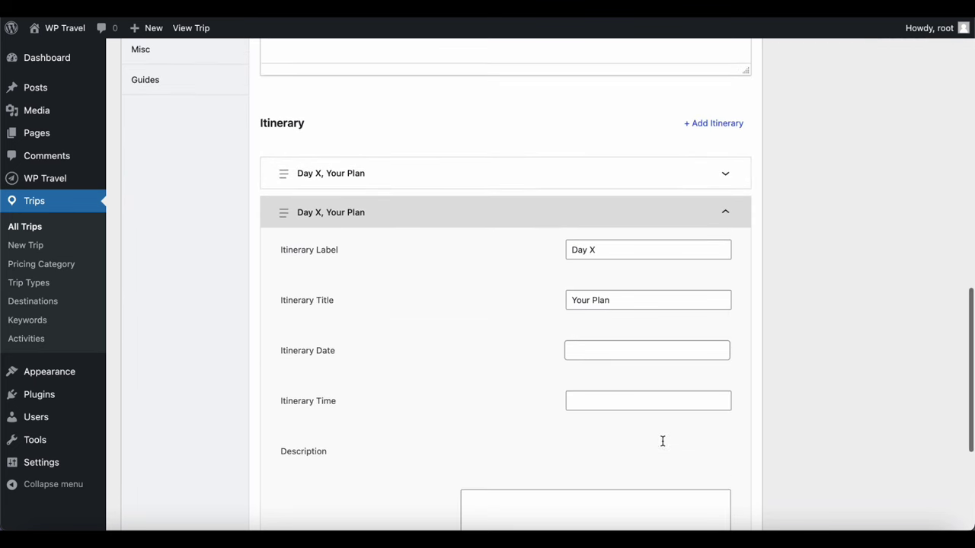
pyautogui.scroll(-5, 662, 441)
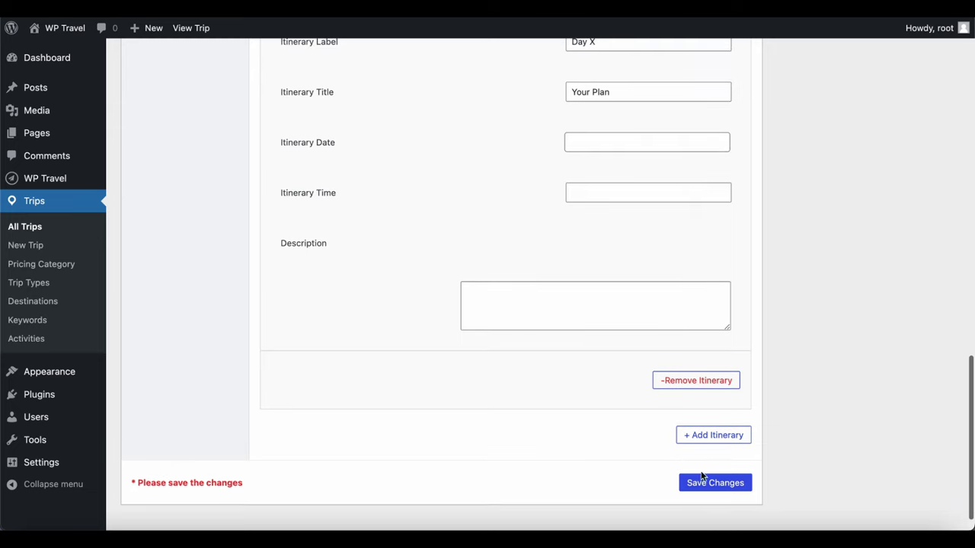
pyautogui.scroll(14, 621, 406)
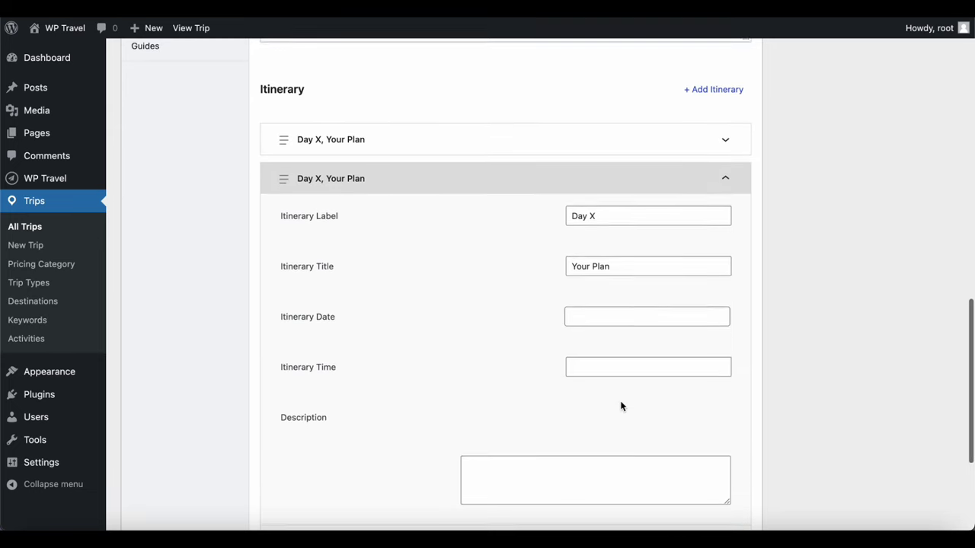
pyautogui.scroll(2, 621, 406)
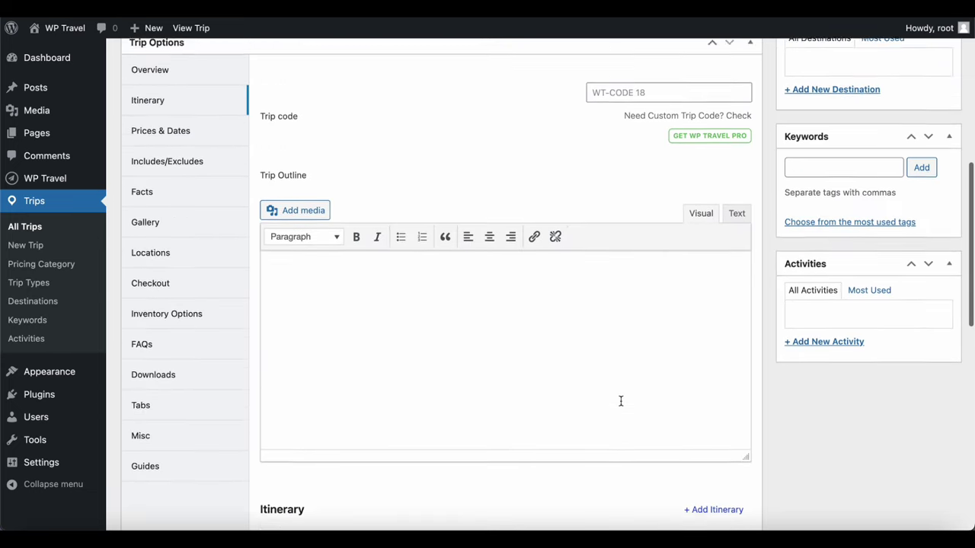
# Add a blank pricing entry in the trip's Prices & Dates section
pyautogui.click(157, 150)
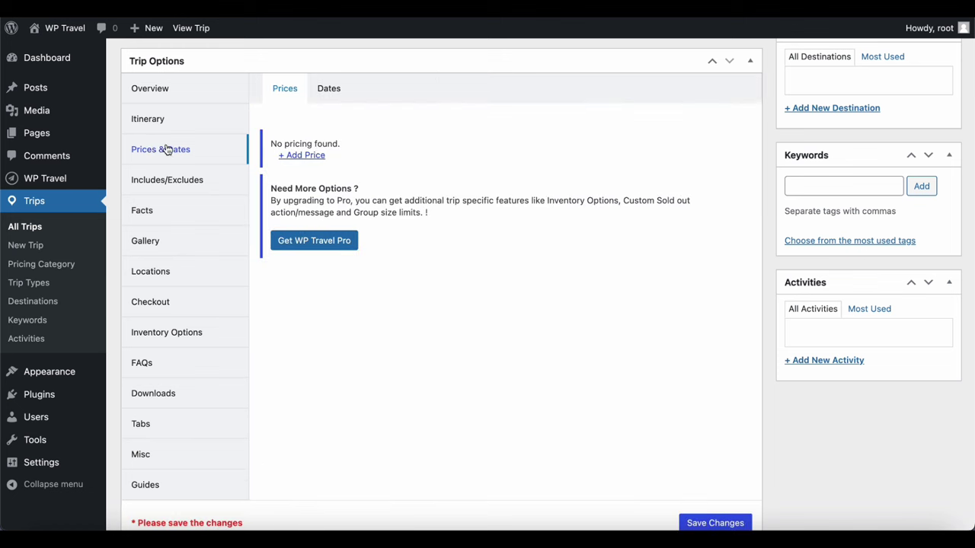
pyautogui.click(300, 156)
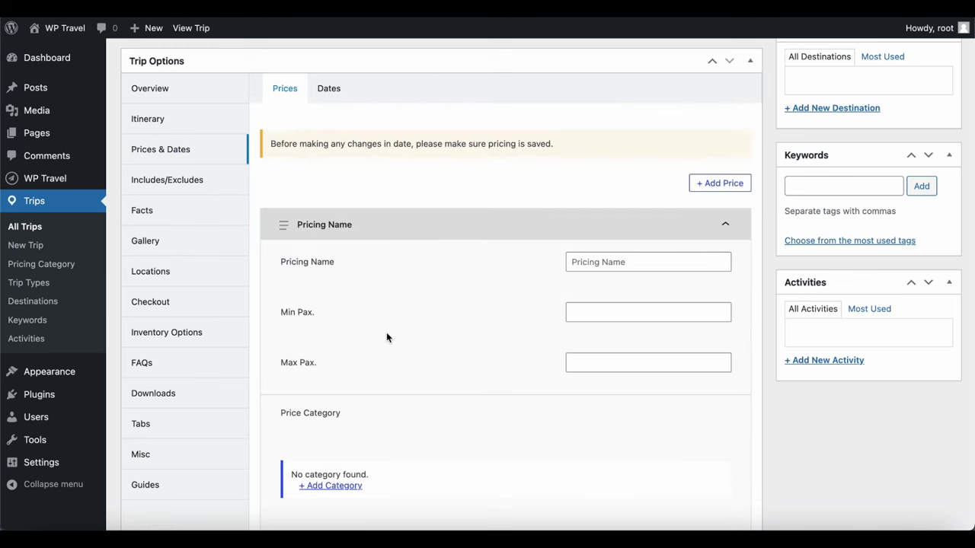
pyautogui.scroll(-5, 386, 337)
pyautogui.scroll(5, 386, 337)
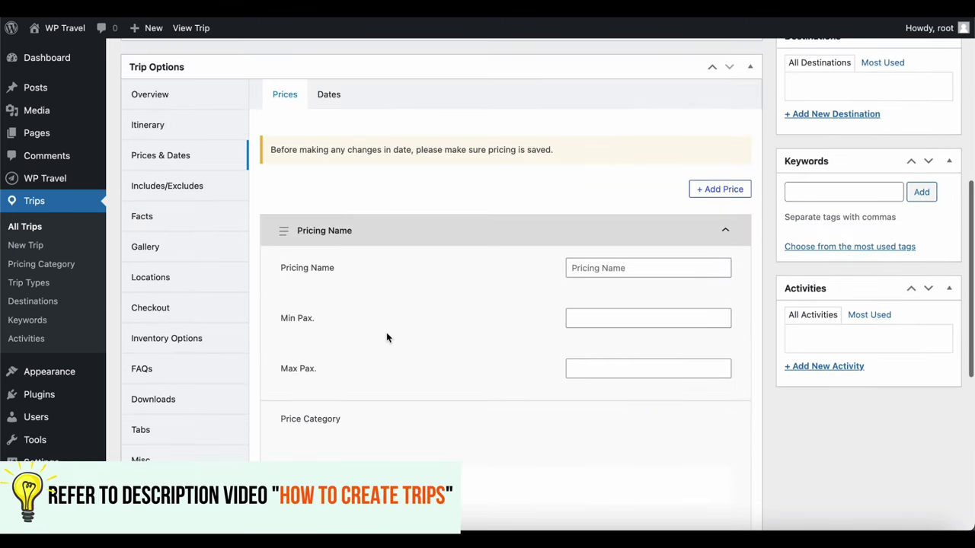
# Keep duration as Day and Night, enable Fixed Departure, and add a Fixed Departure 1 date
pyautogui.click(338, 99)
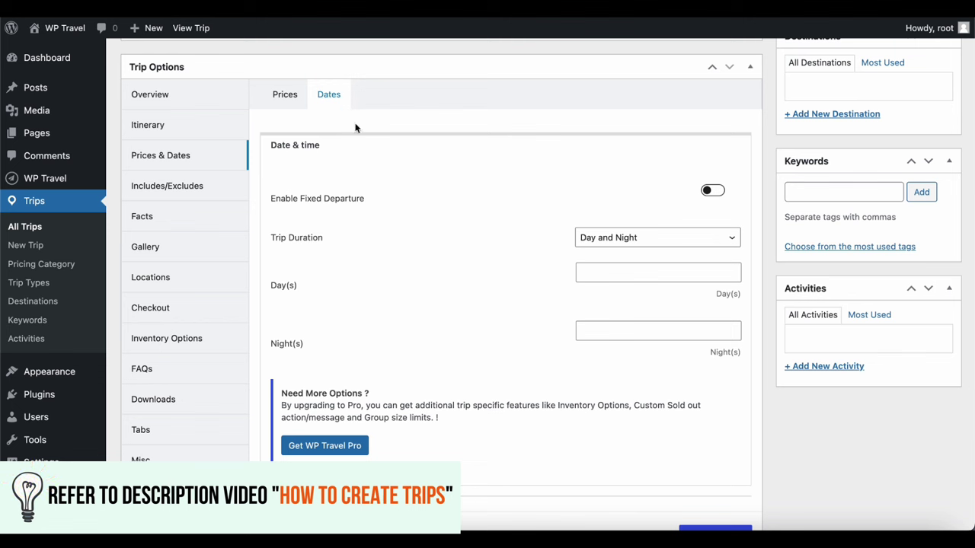
pyautogui.click(608, 238)
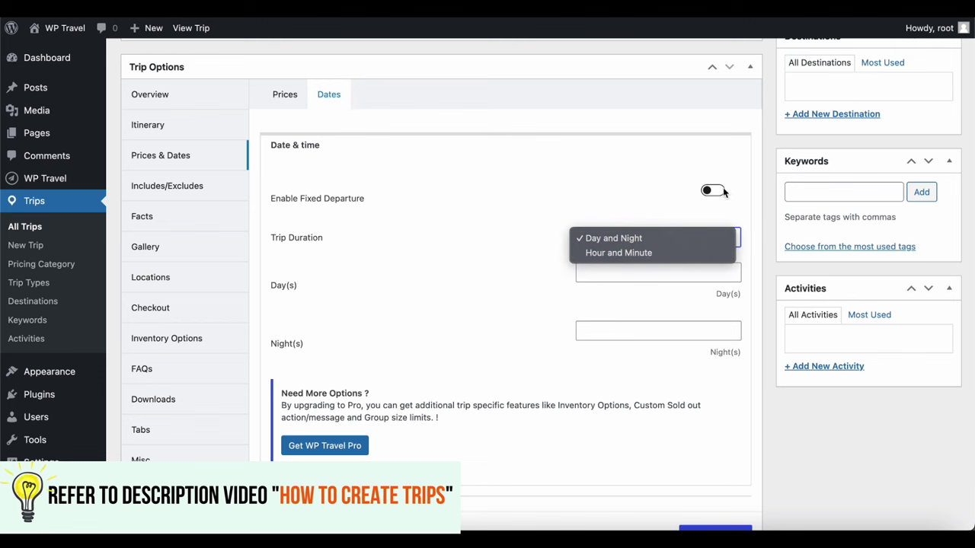
pyautogui.click(713, 190)
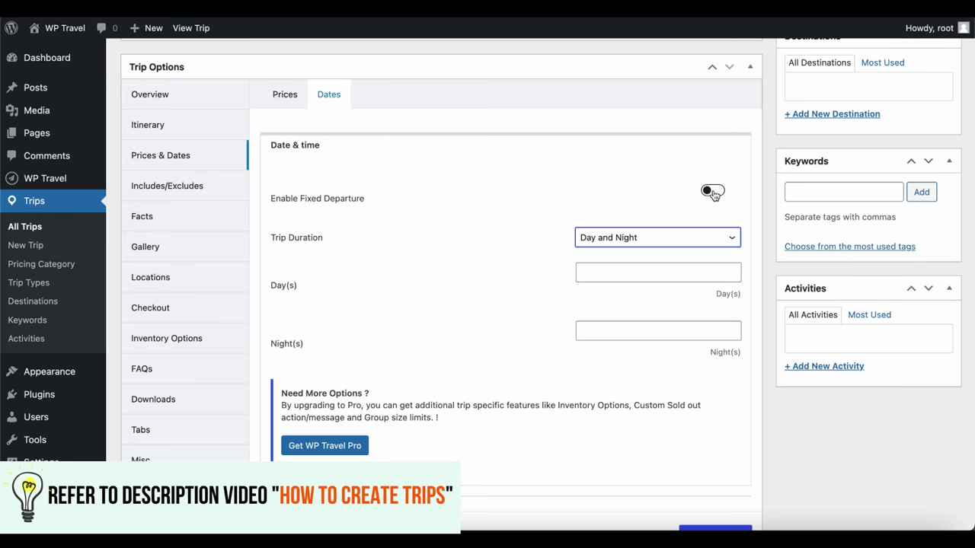
pyautogui.click(713, 192)
pyautogui.click(311, 251)
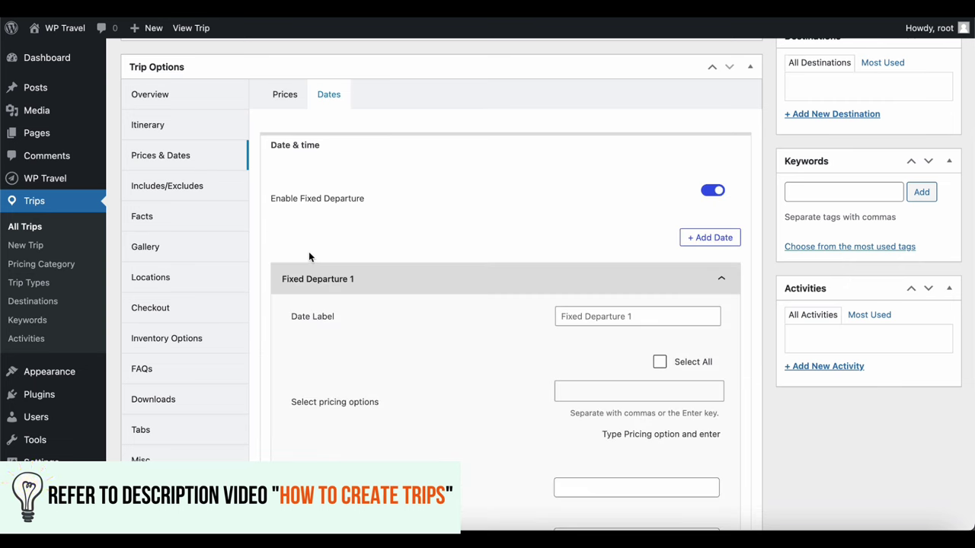
pyautogui.scroll(-2, 308, 253)
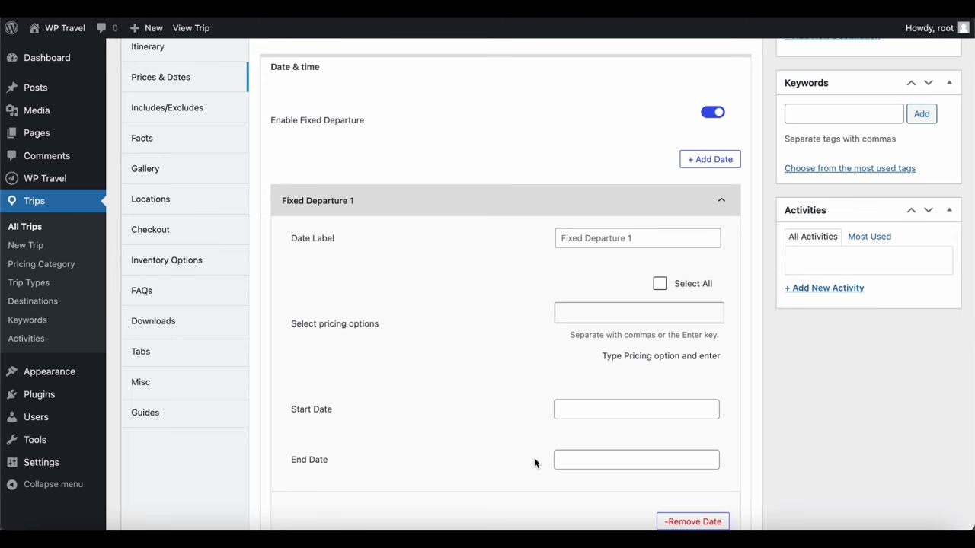
pyautogui.scroll(-2, 358, 408)
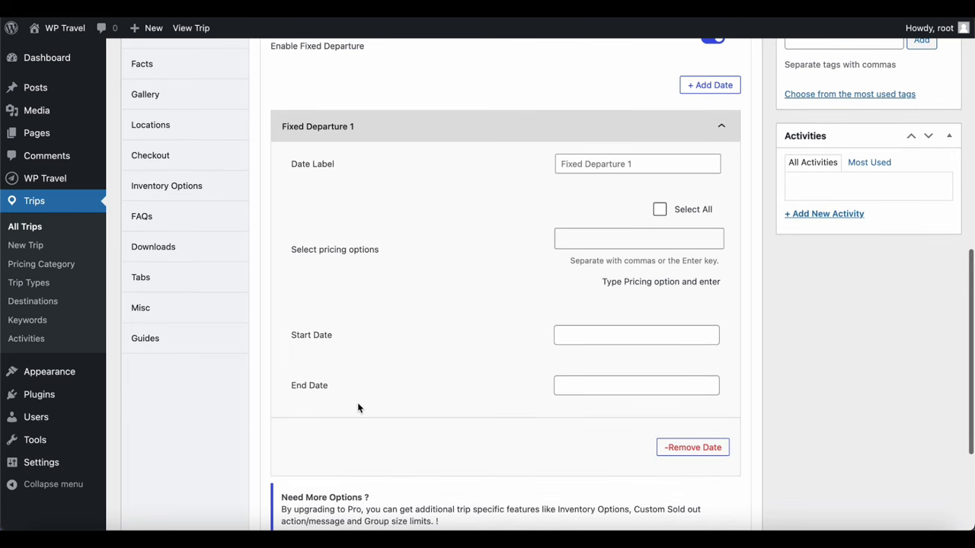
pyautogui.scroll(-3, 357, 406)
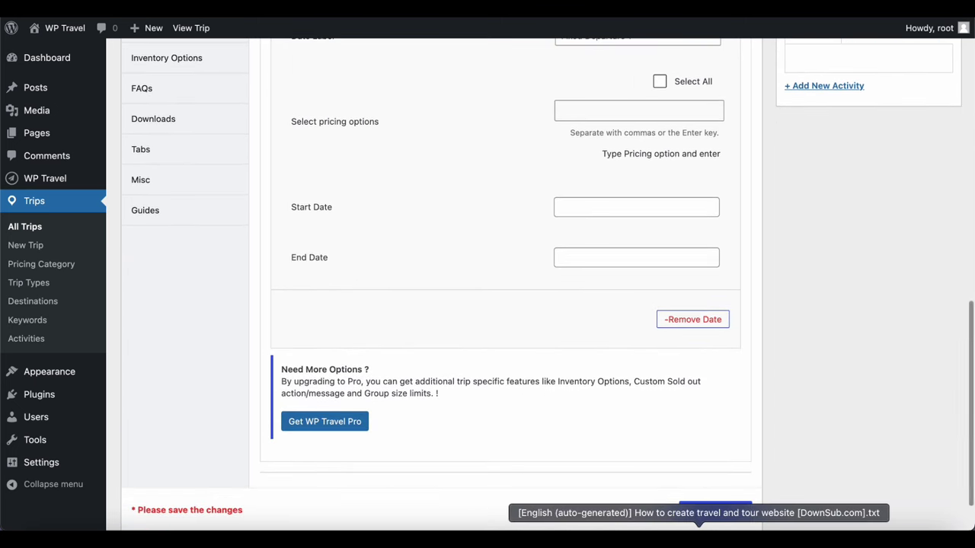
pyautogui.scroll(5, 478, 360)
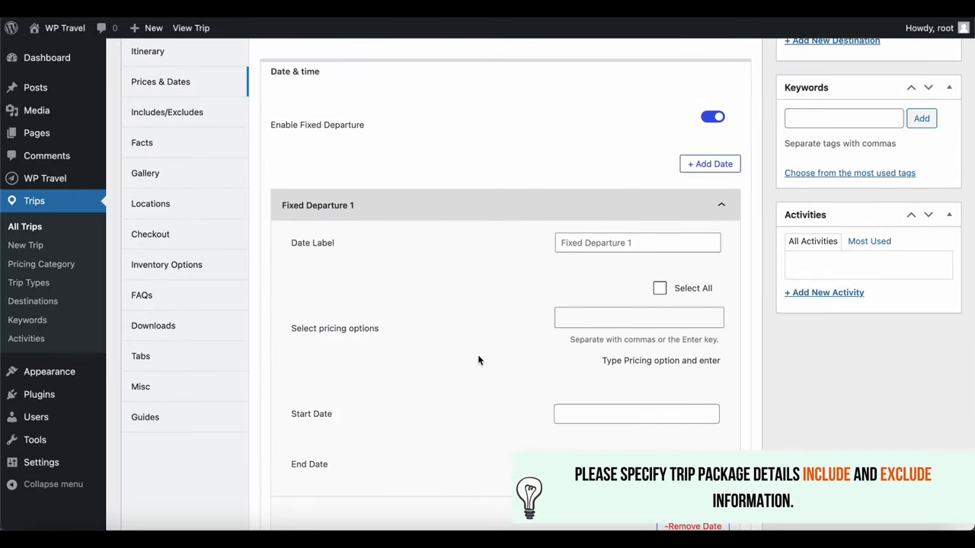
pyautogui.scroll(1, 479, 360)
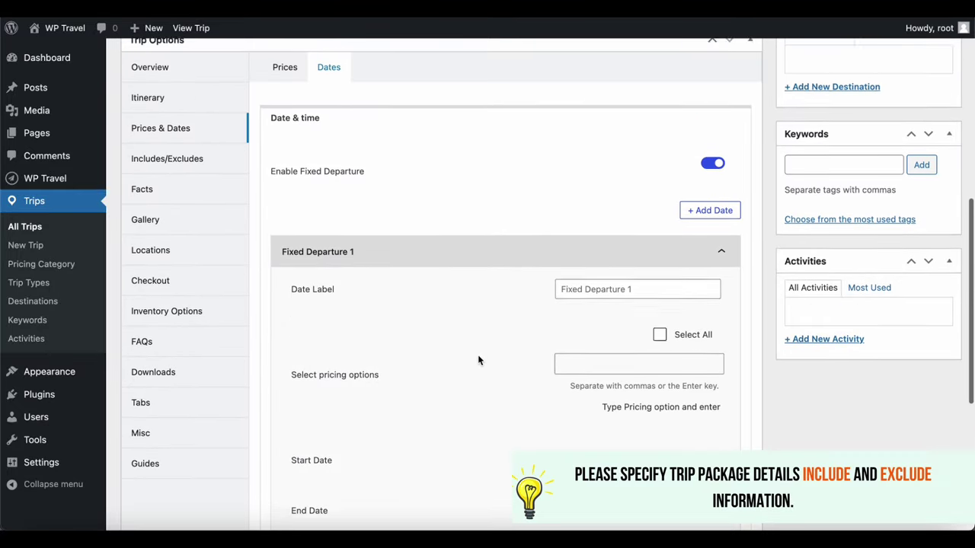
# Look over the trip's Includes/Excludes editors
pyautogui.click(189, 166)
pyautogui.scroll(-1, 419, 268)
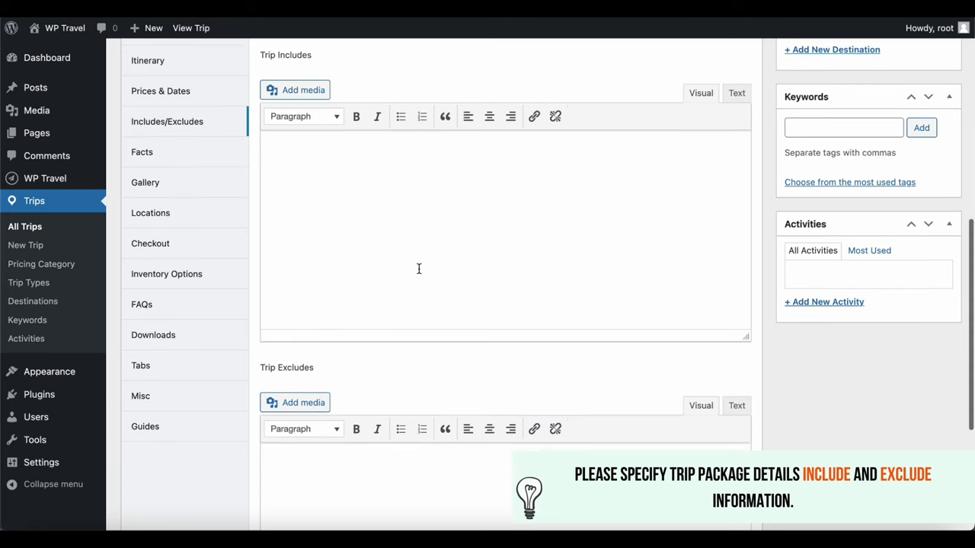
pyautogui.click(401, 211)
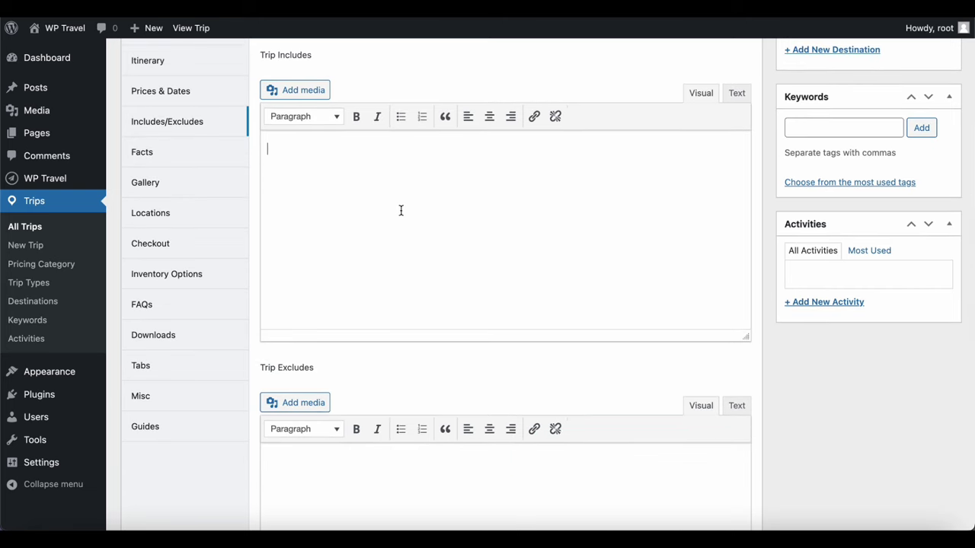
pyautogui.scroll(-2, 401, 211)
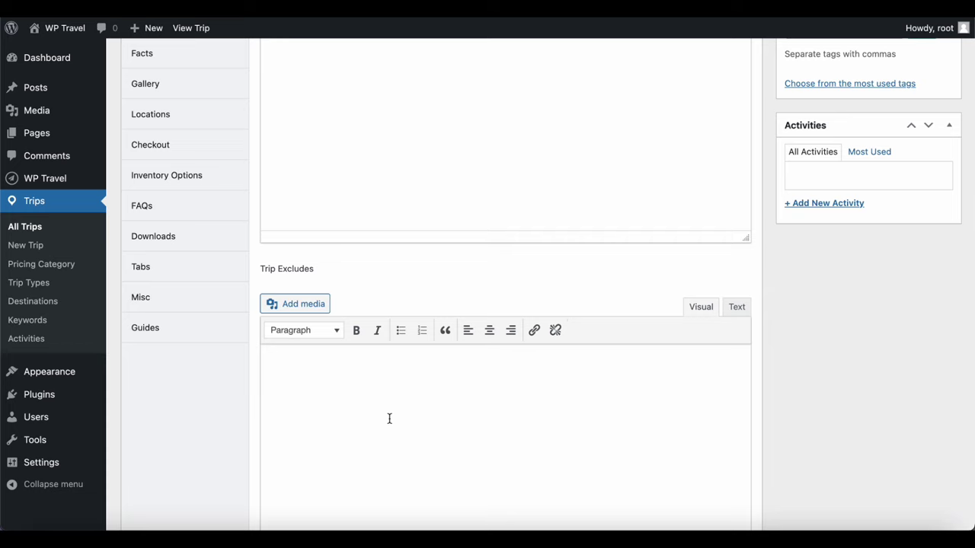
pyautogui.scroll(3, 389, 418)
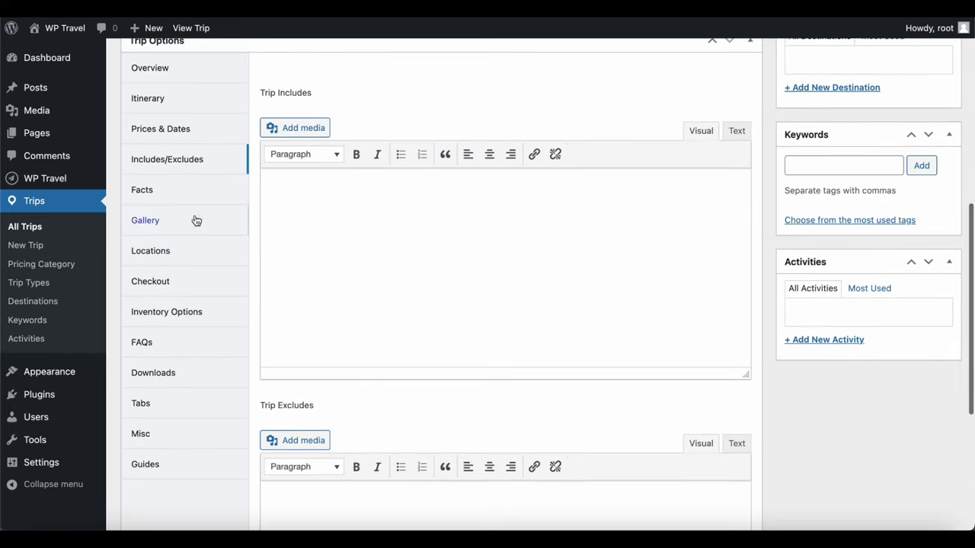
# Step through the Facts and Gallery tabs to reach the Locations map settings
pyautogui.click(156, 193)
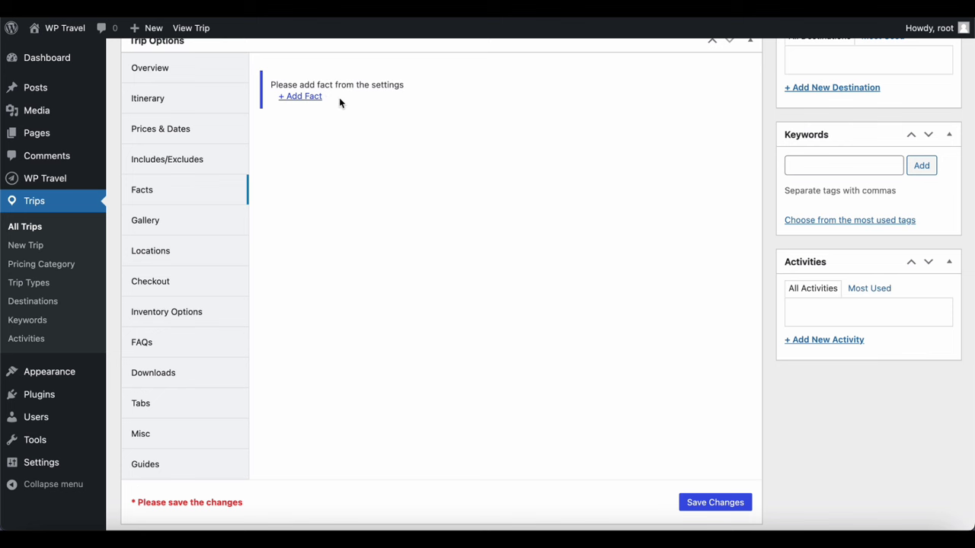
pyautogui.click(140, 222)
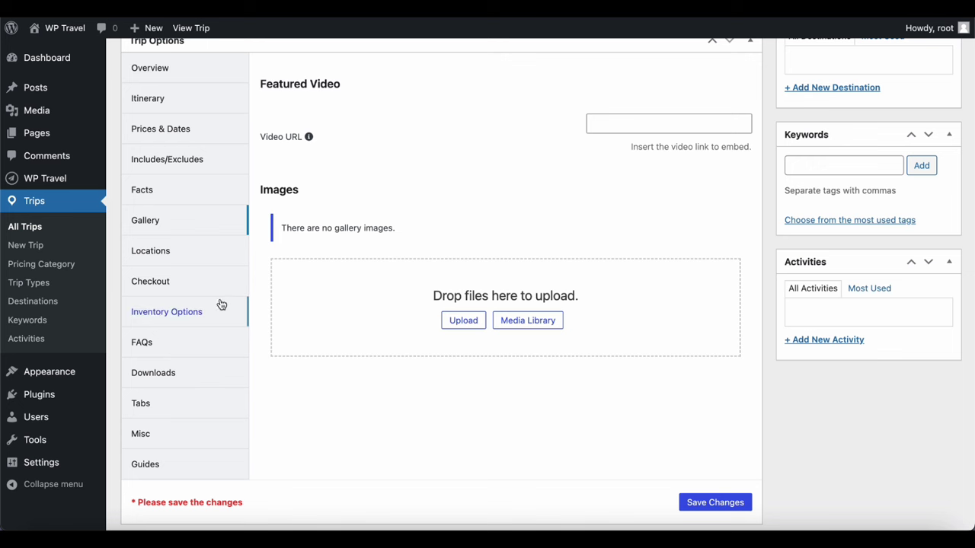
pyautogui.click(151, 251)
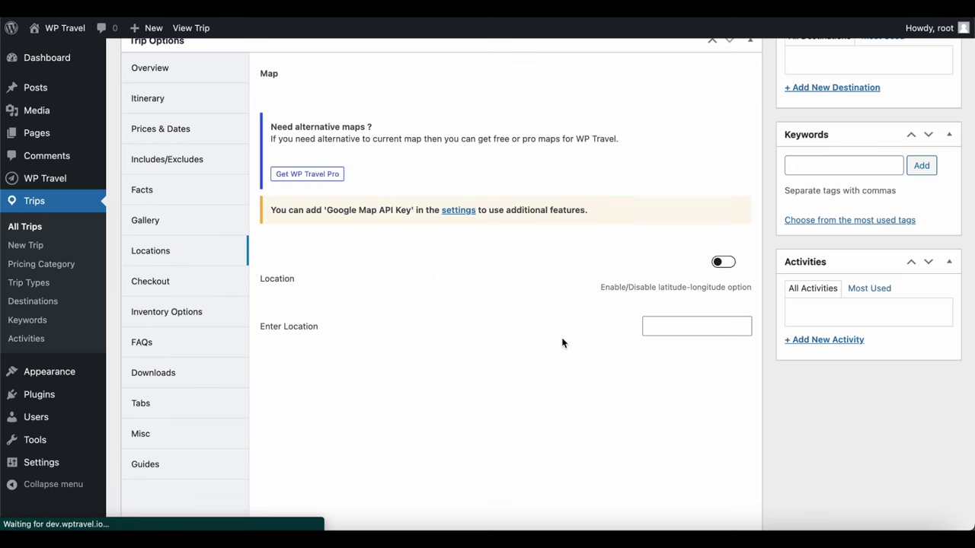
pyautogui.scroll(-2, 564, 342)
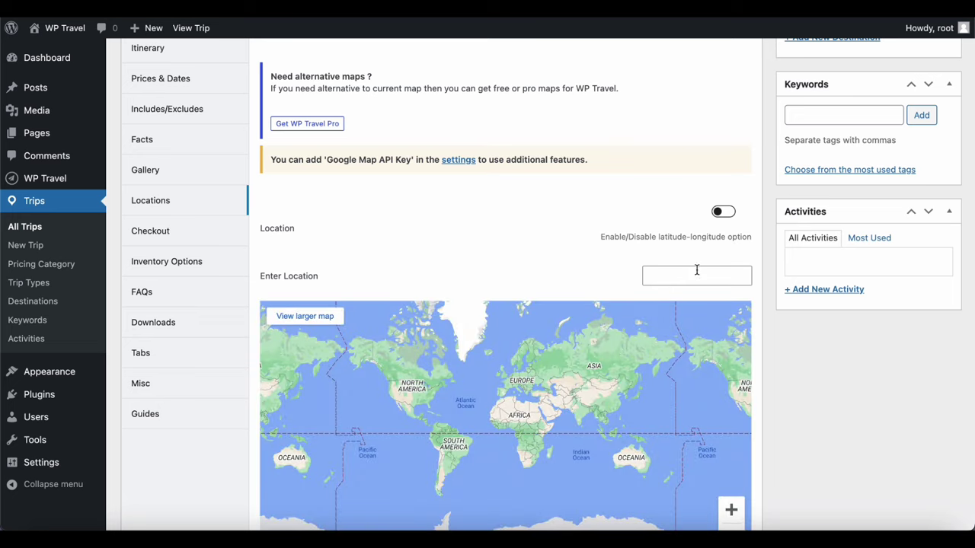
# Set the trip location to 'nepal', enable latitude-longitude entry, then view Checkout options
pyautogui.click(689, 275)
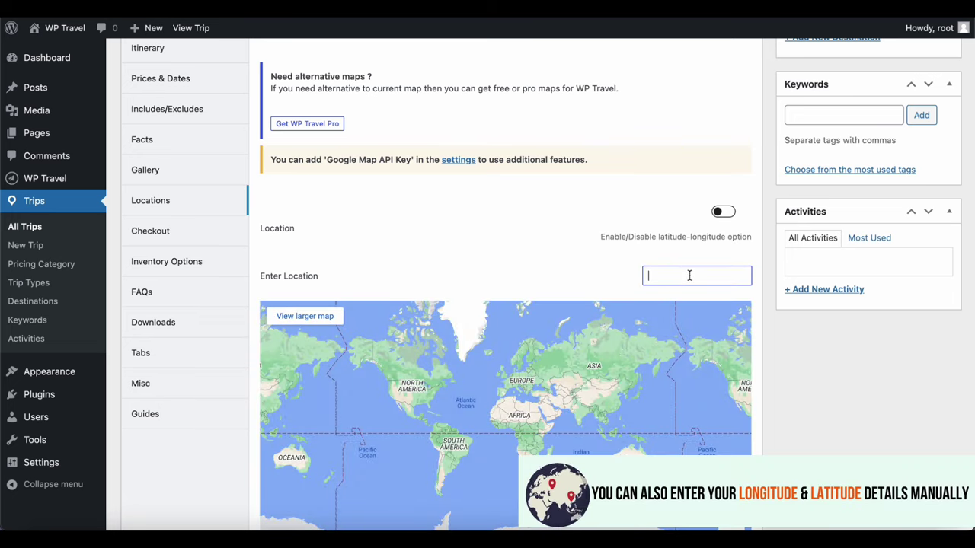
pyautogui.write('nep')
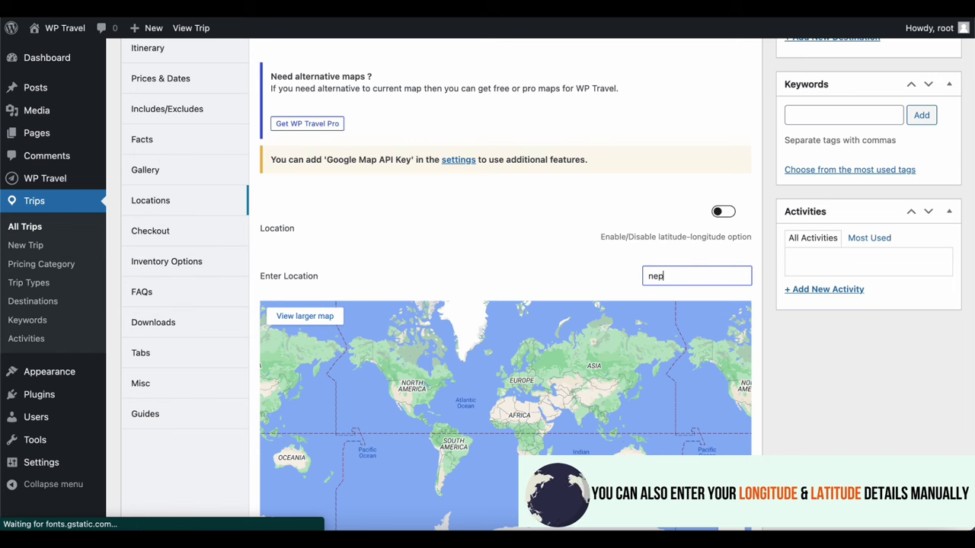
pyautogui.write('al')
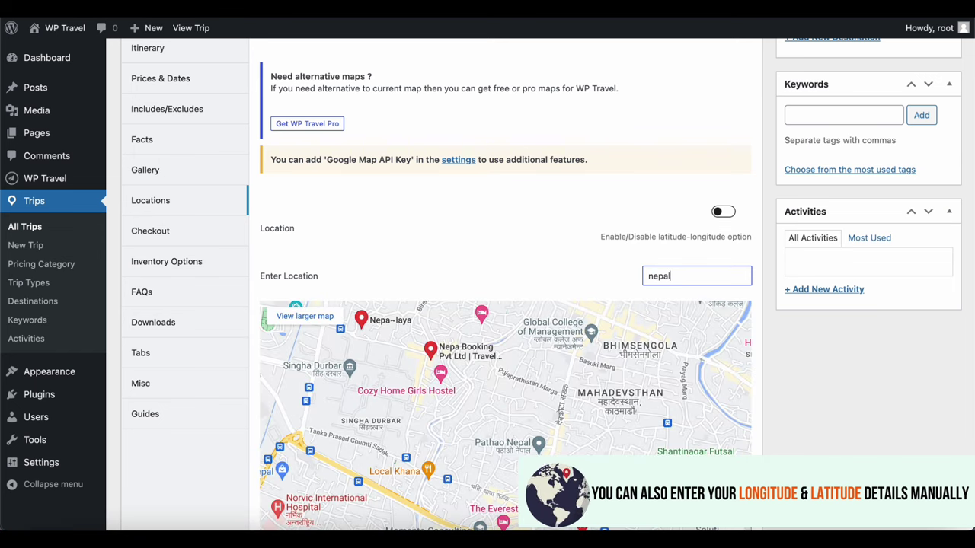
pyautogui.scroll(-2, 686, 339)
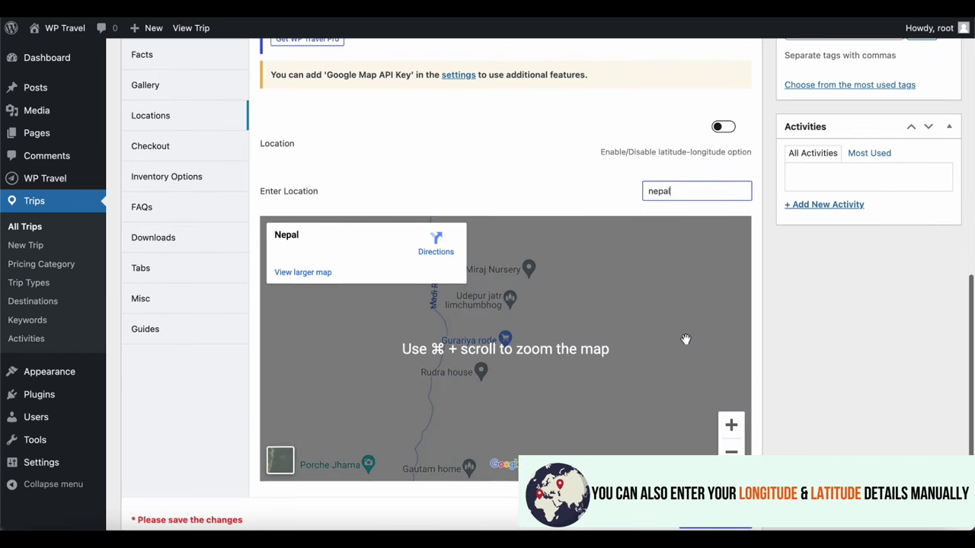
pyautogui.scroll(-1, 685, 340)
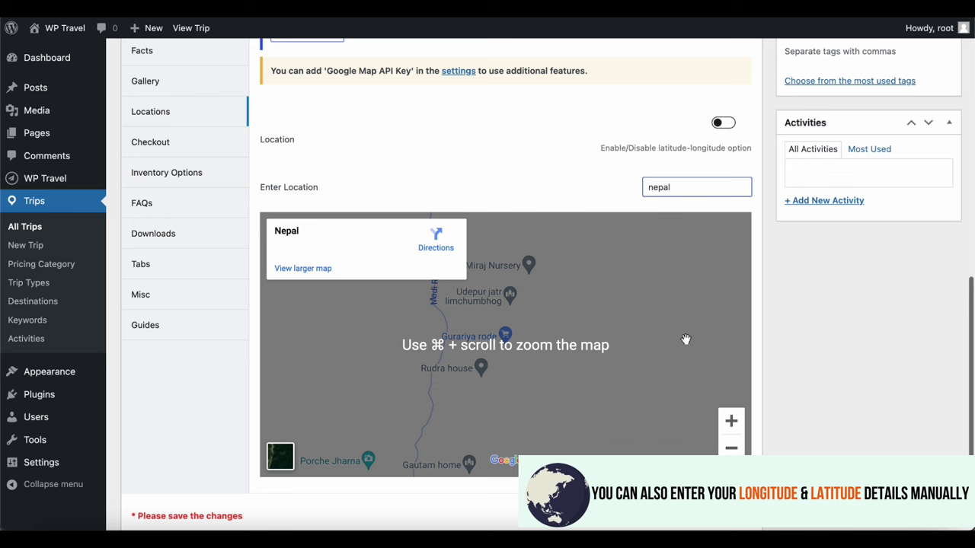
pyautogui.click(540, 340)
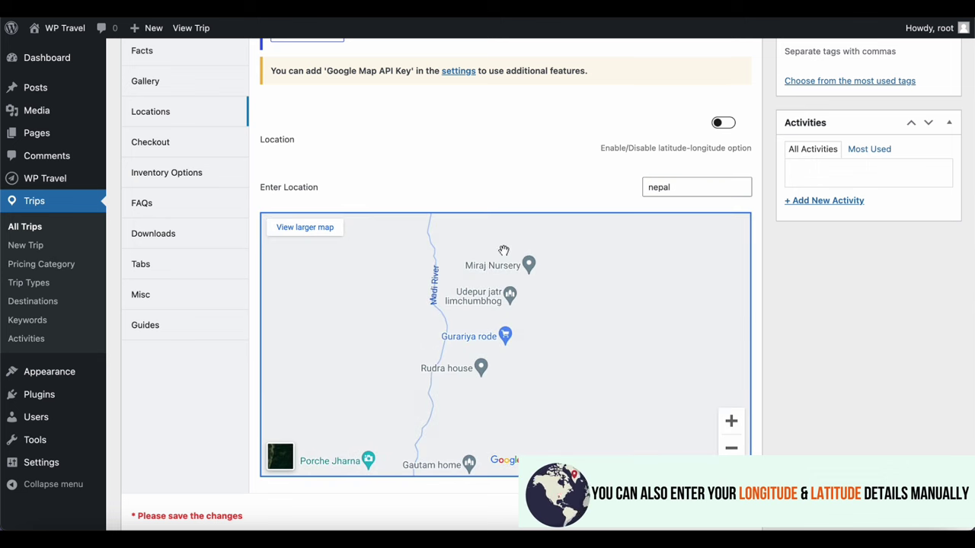
pyautogui.click(724, 124)
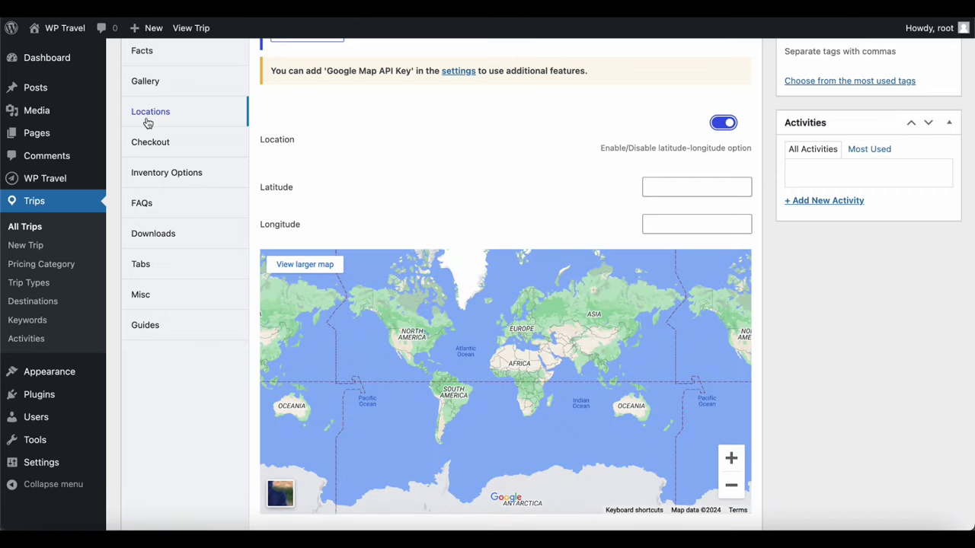
pyautogui.click(149, 152)
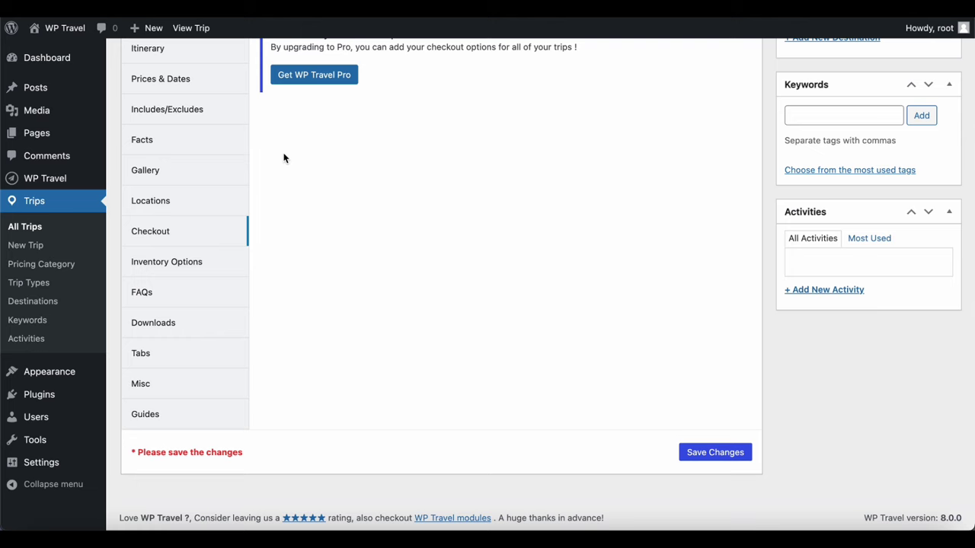
# Add a blank FAQ entry to Trip To Nepal, then view its Downloads section
pyautogui.scroll(2, 283, 158)
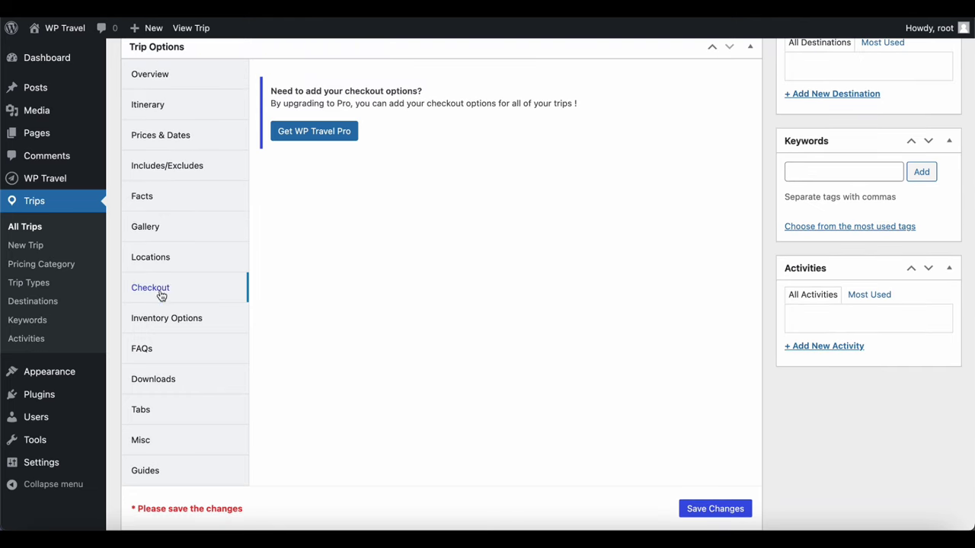
pyautogui.scroll(-1, 158, 325)
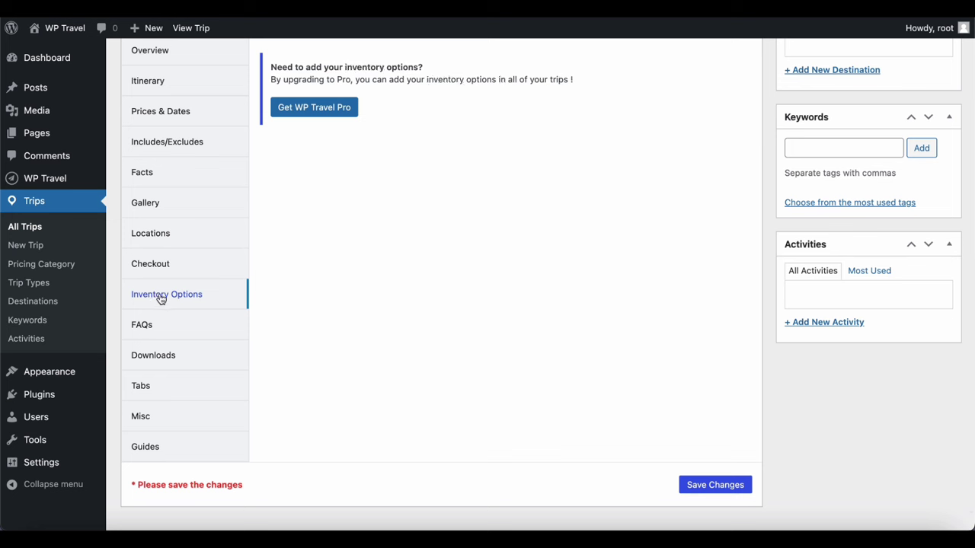
pyautogui.click(147, 326)
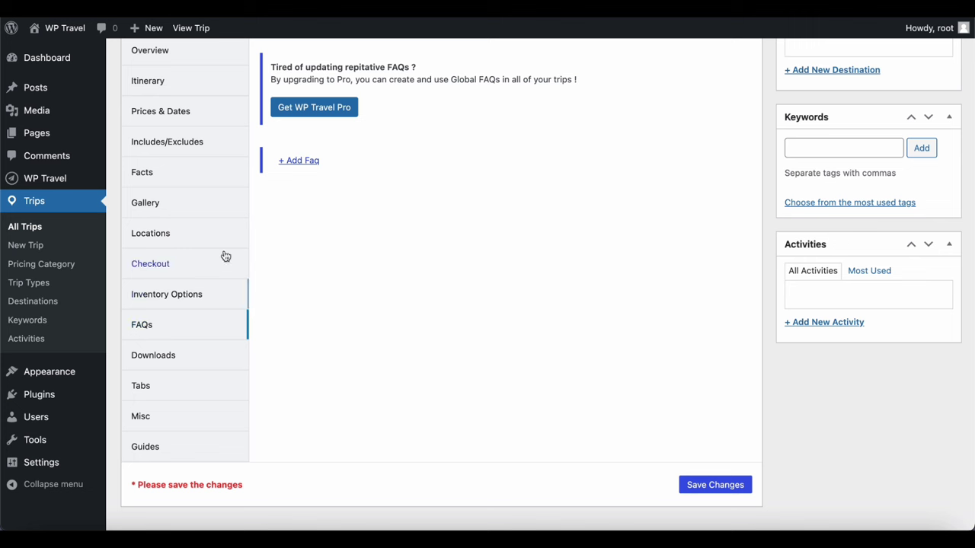
pyautogui.click(300, 162)
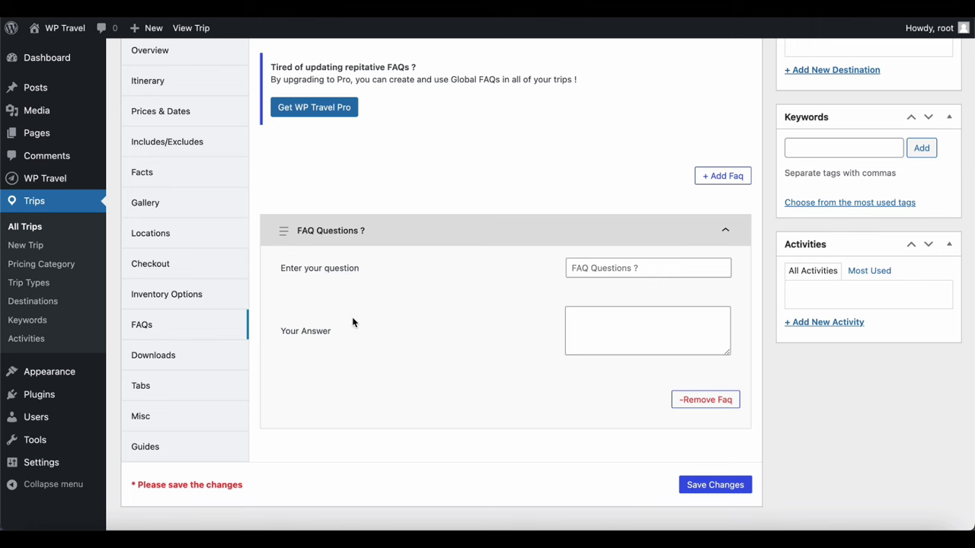
pyautogui.click(171, 361)
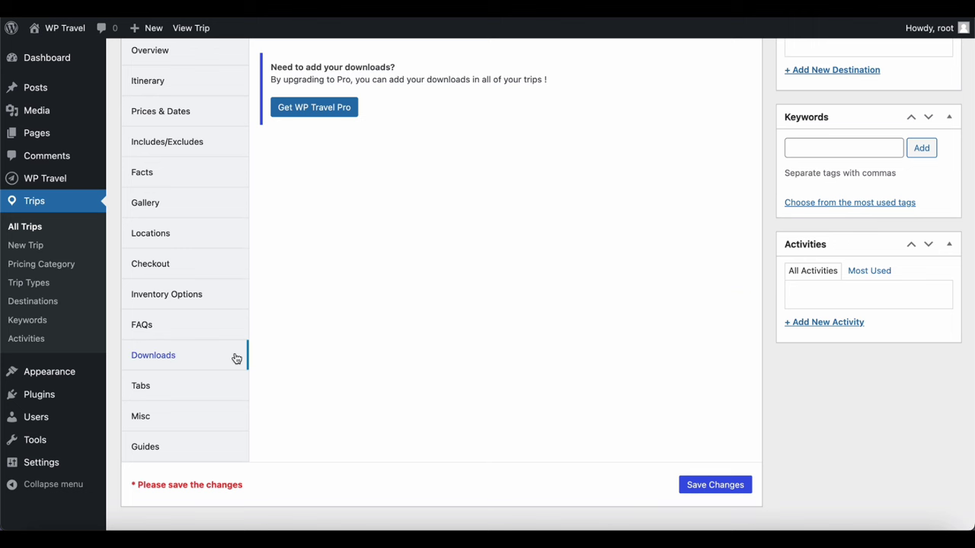
# Review Trip To Nepal's tab layout list, then view its Misc settings
pyautogui.click(141, 388)
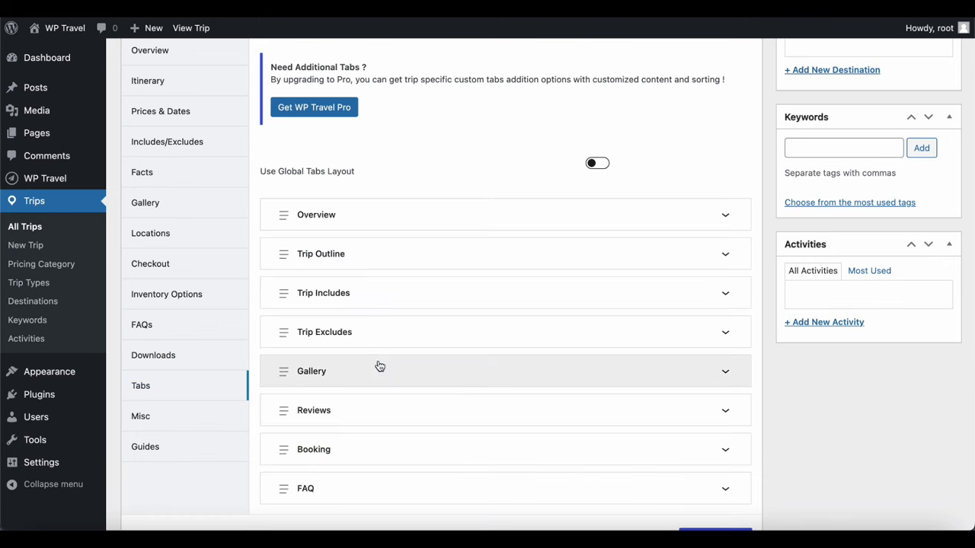
pyautogui.scroll(-2, 389, 367)
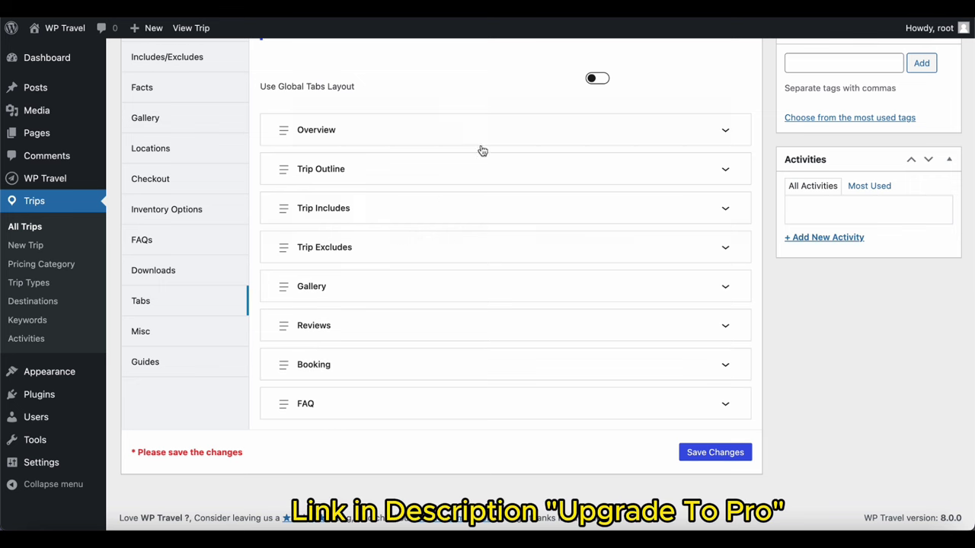
pyautogui.scroll(3, 495, 298)
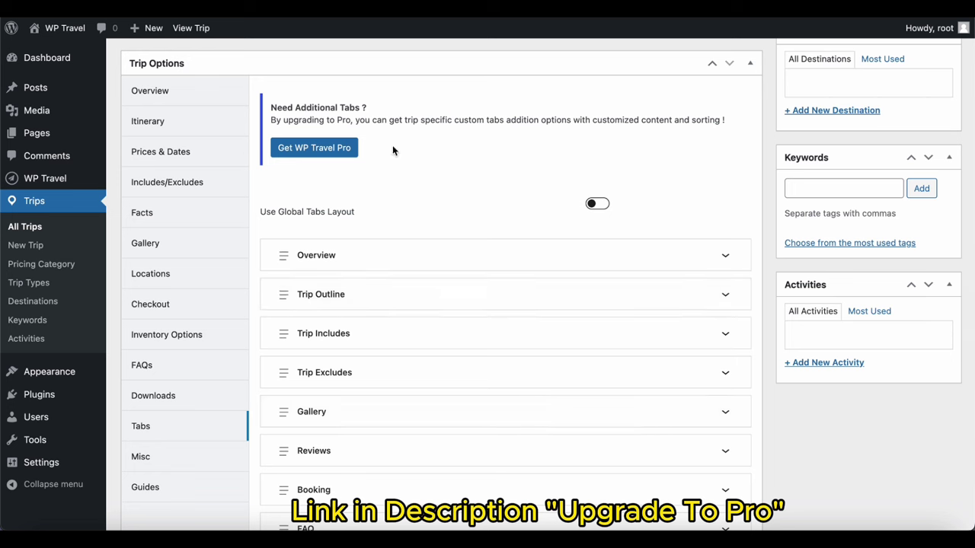
pyautogui.scroll(-2, 281, 218)
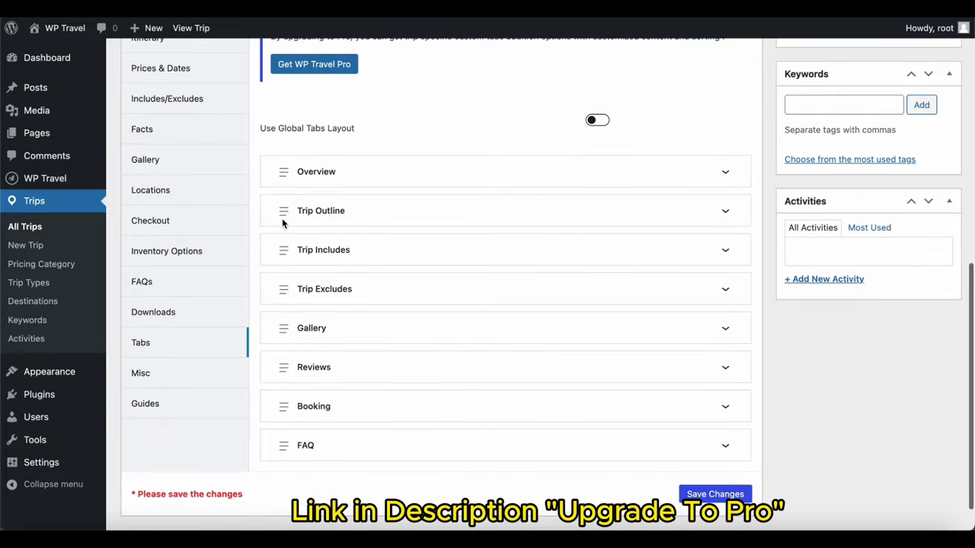
pyautogui.click(162, 379)
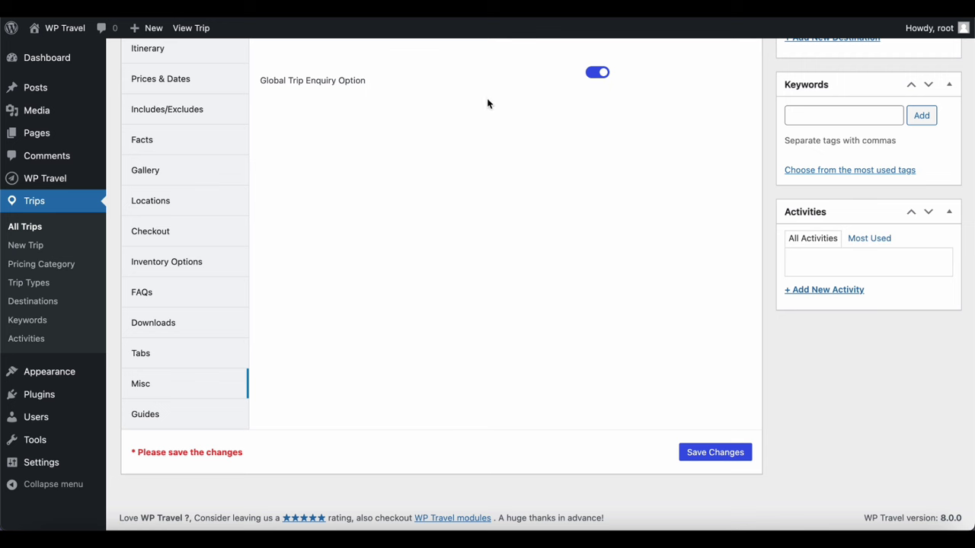
# Toggle the Global Trip Enquiry Option off and on, view Guides, and return to the trip title
pyautogui.click(598, 78)
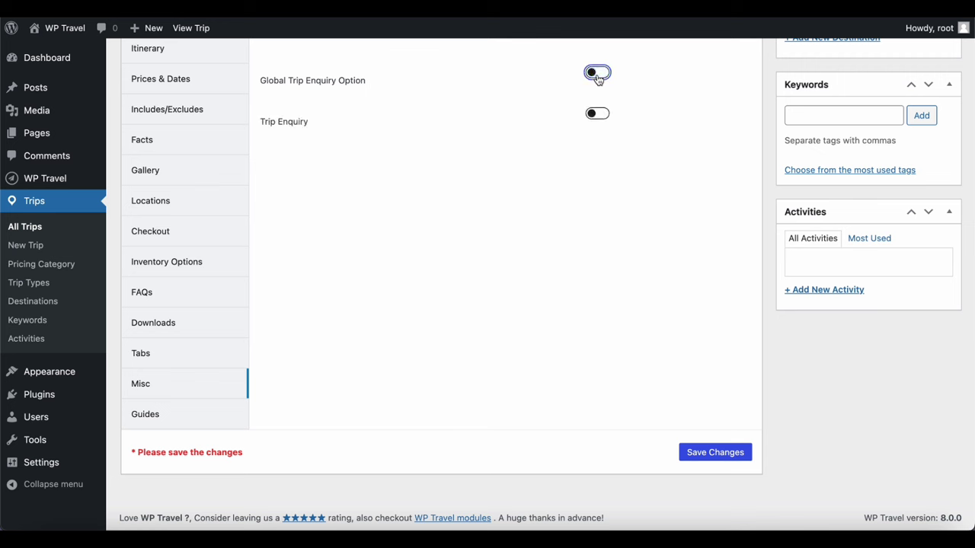
pyautogui.click(598, 77)
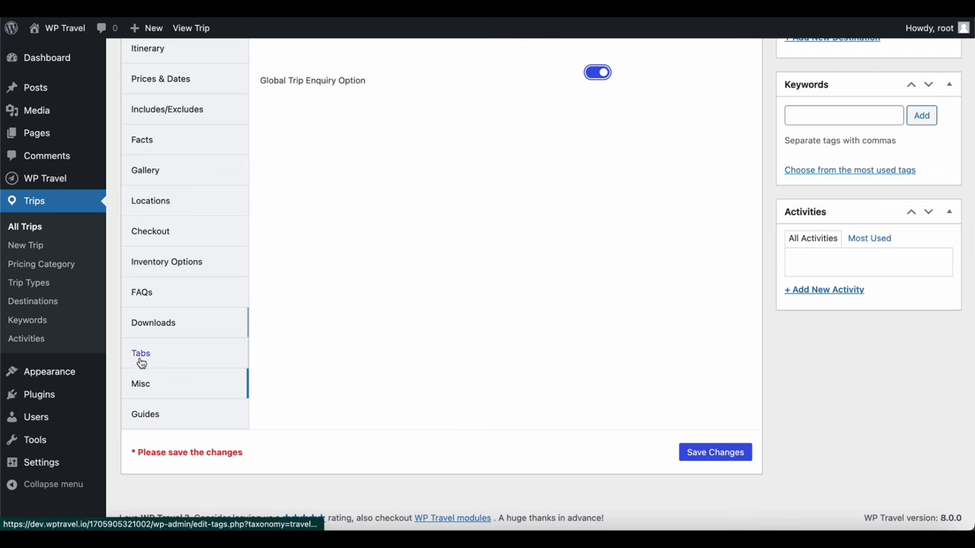
pyautogui.click(145, 416)
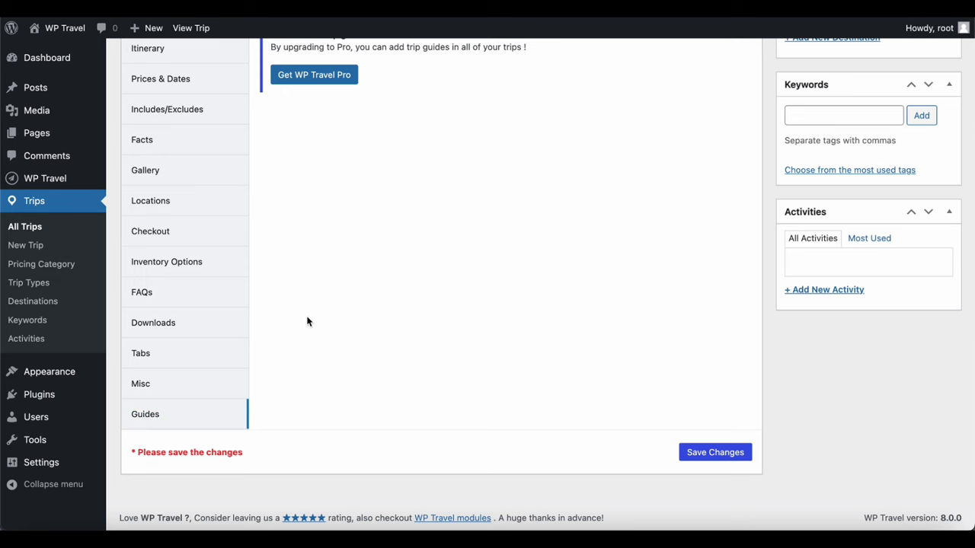
pyautogui.scroll(1, 308, 321)
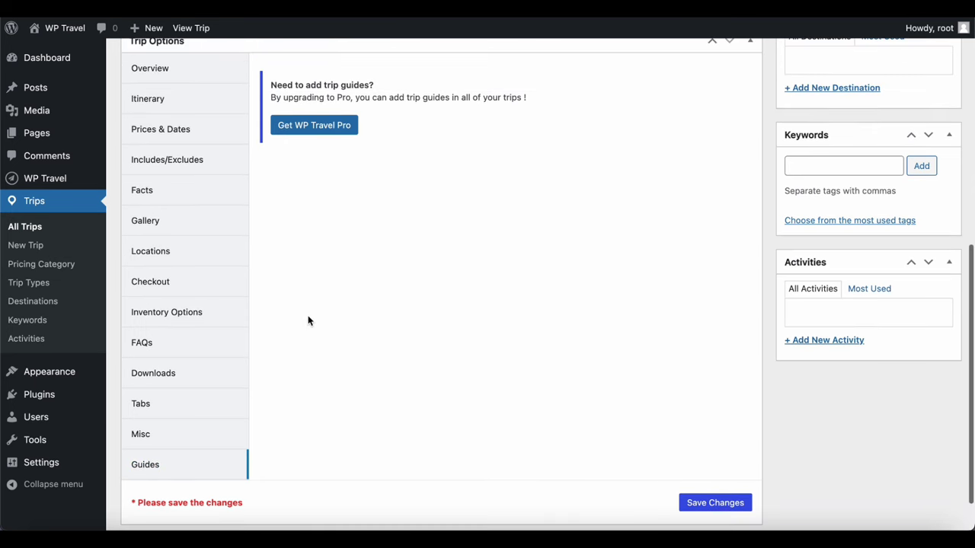
pyautogui.scroll(4, 308, 320)
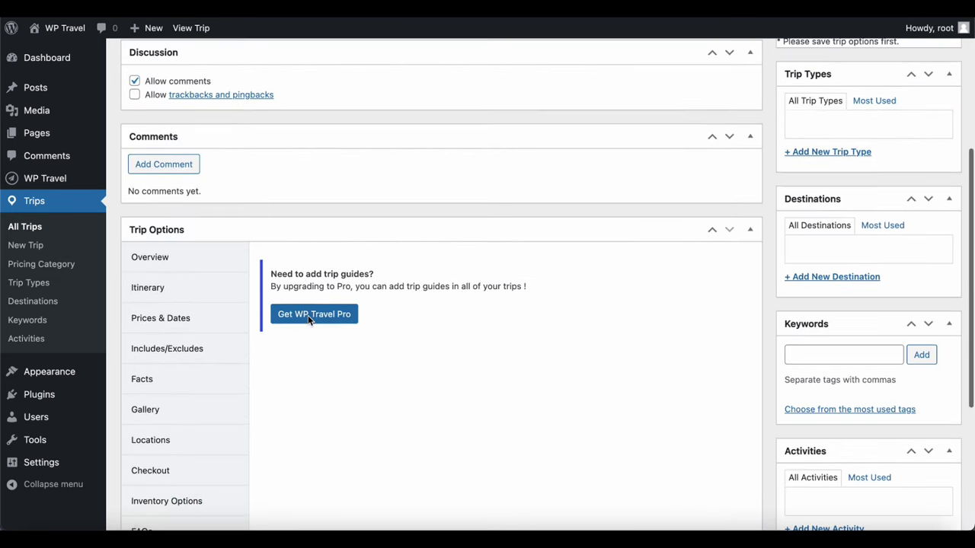
pyautogui.scroll(4, 391, 280)
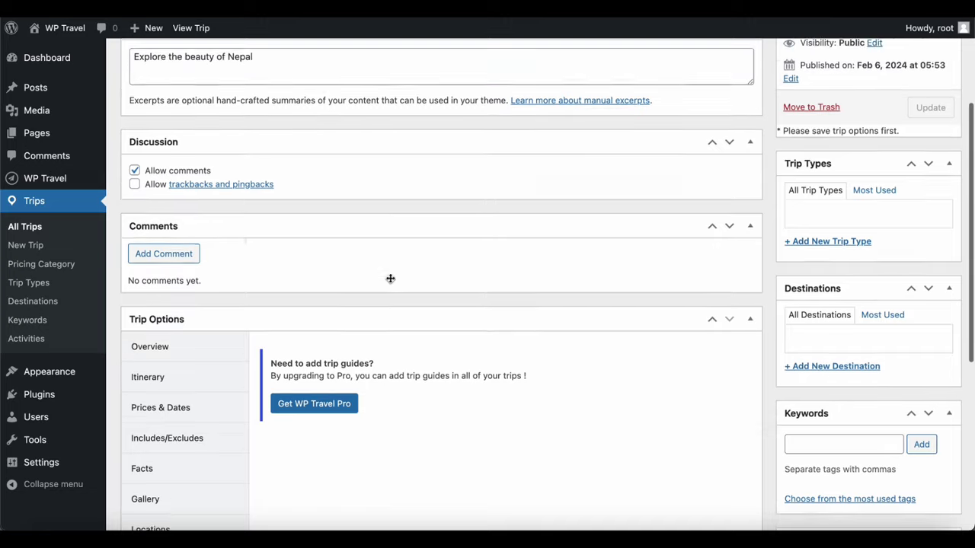
pyautogui.scroll(1, 390, 278)
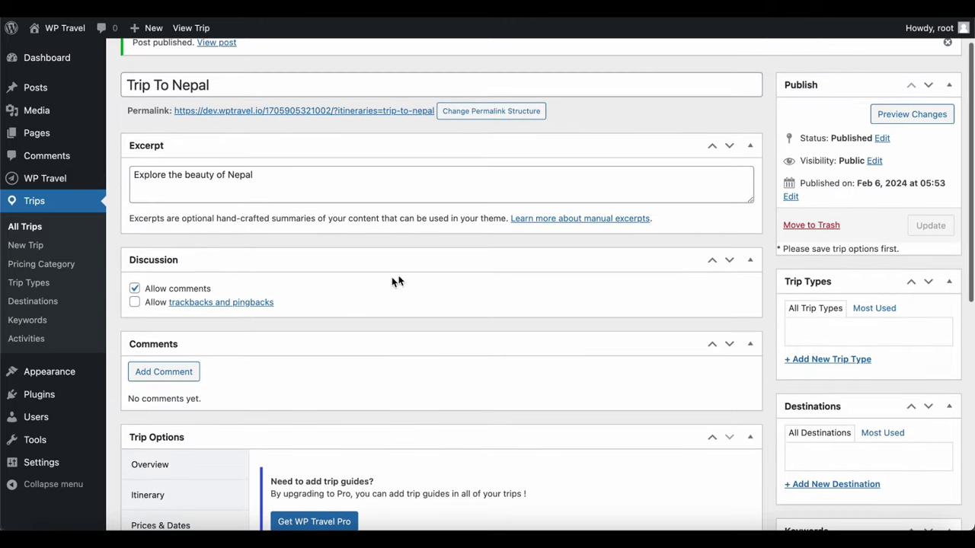
# Create the trip types 'hiking' and 'Rafting', both checked for Trip To Nepal
pyautogui.click(821, 361)
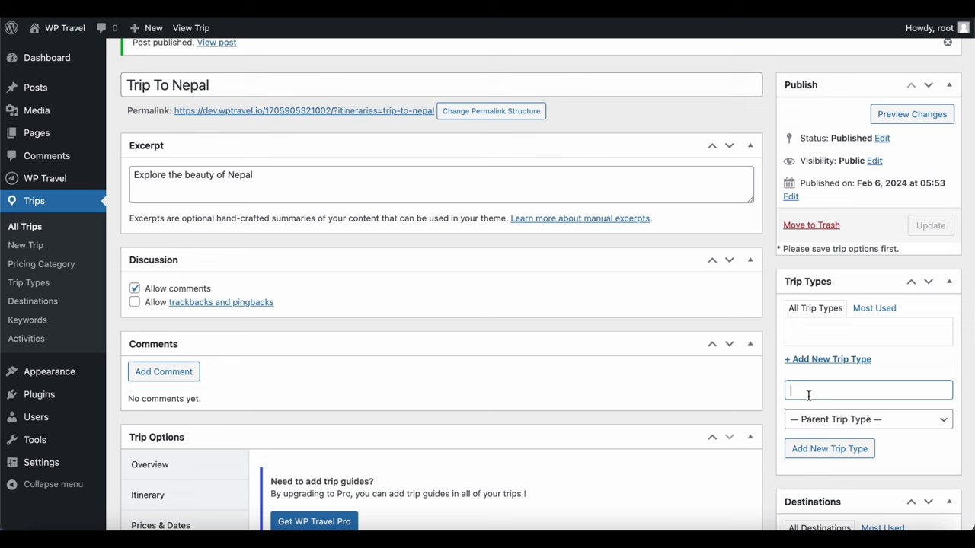
pyautogui.click(833, 455)
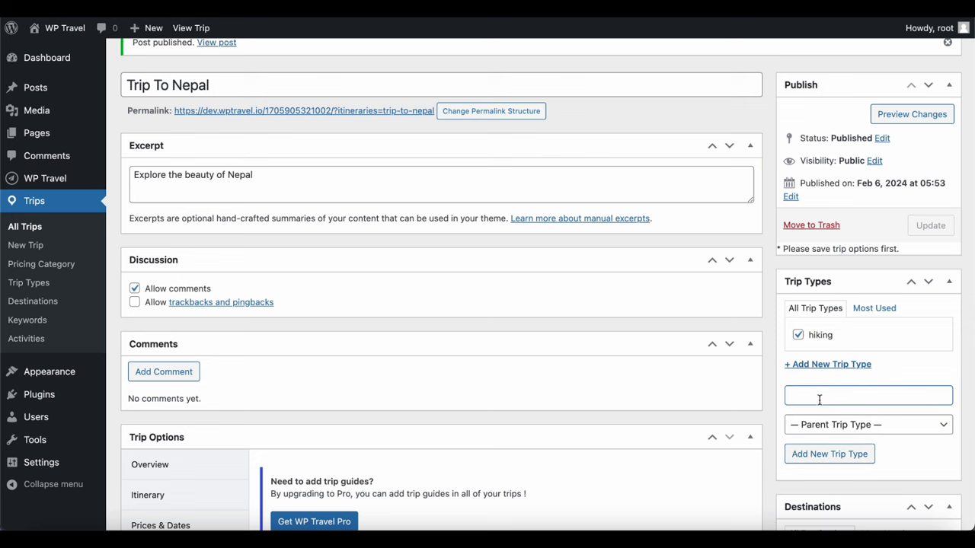
pyautogui.write('Rafting')
pyautogui.scroll(-1, 845, 457)
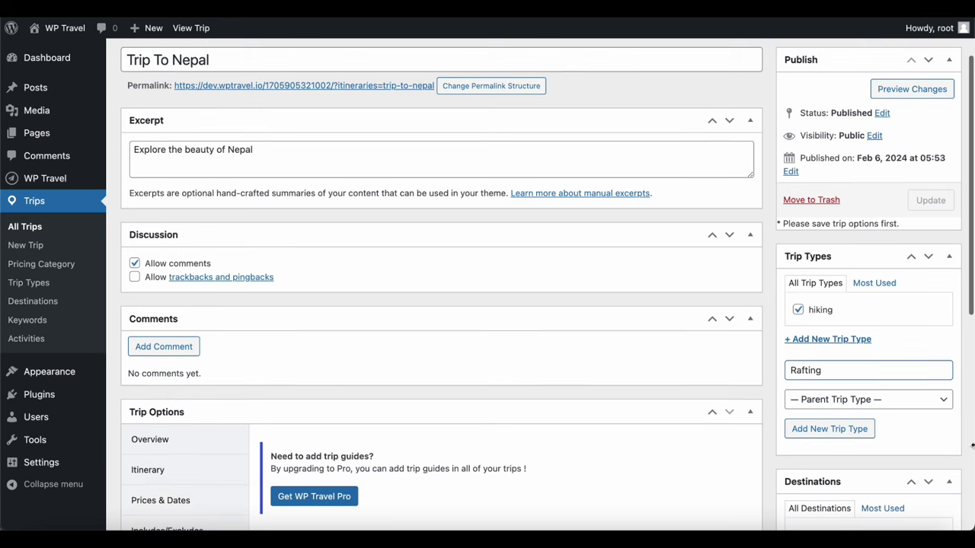
pyautogui.click(820, 430)
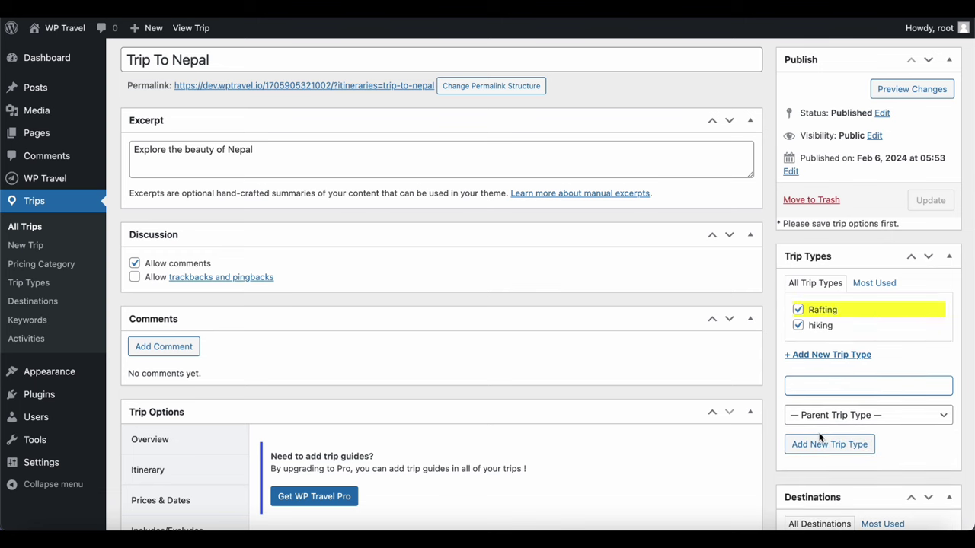
pyautogui.scroll(-1, 820, 436)
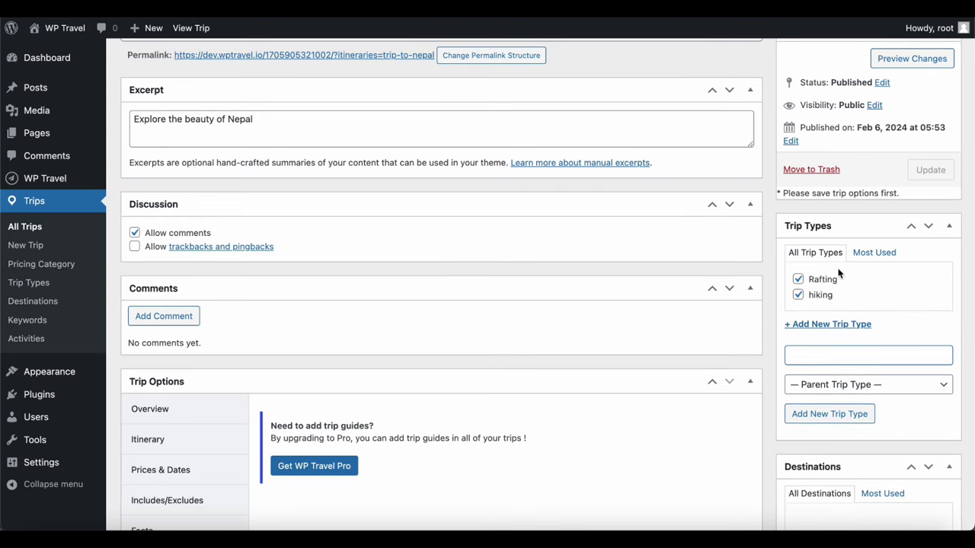
pyautogui.scroll(-2, 822, 303)
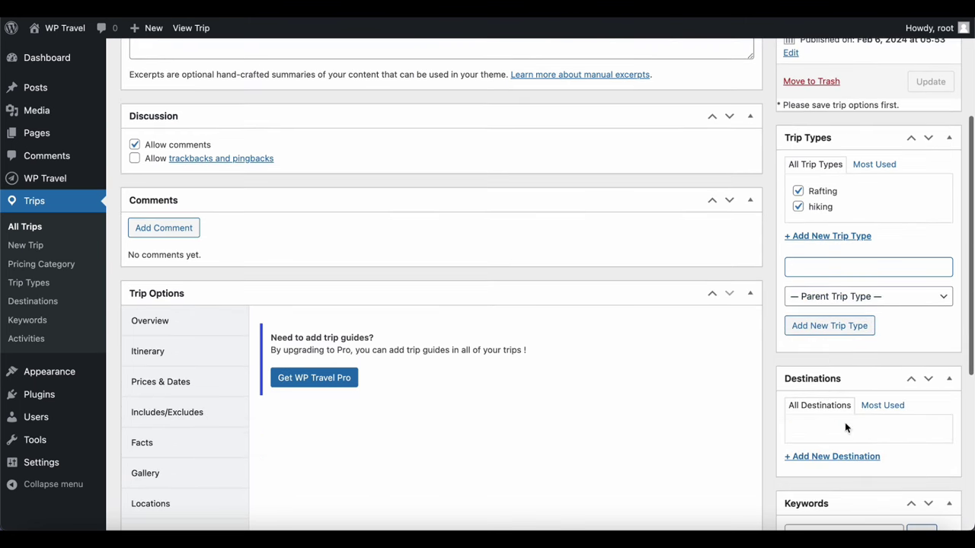
pyautogui.scroll(-1, 833, 457)
pyautogui.scroll(-1, 833, 457)
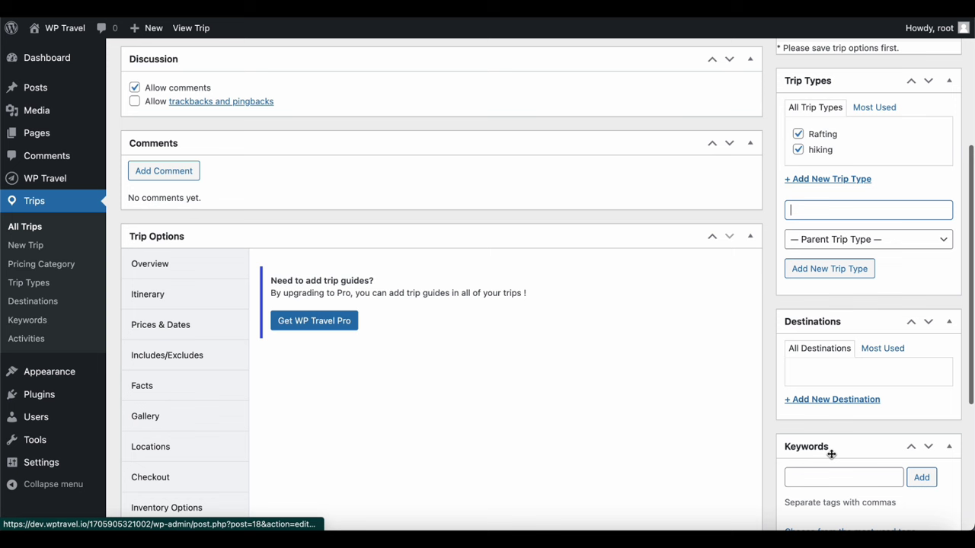
# Create the destination 'Asia' for the trip
pyautogui.click(828, 402)
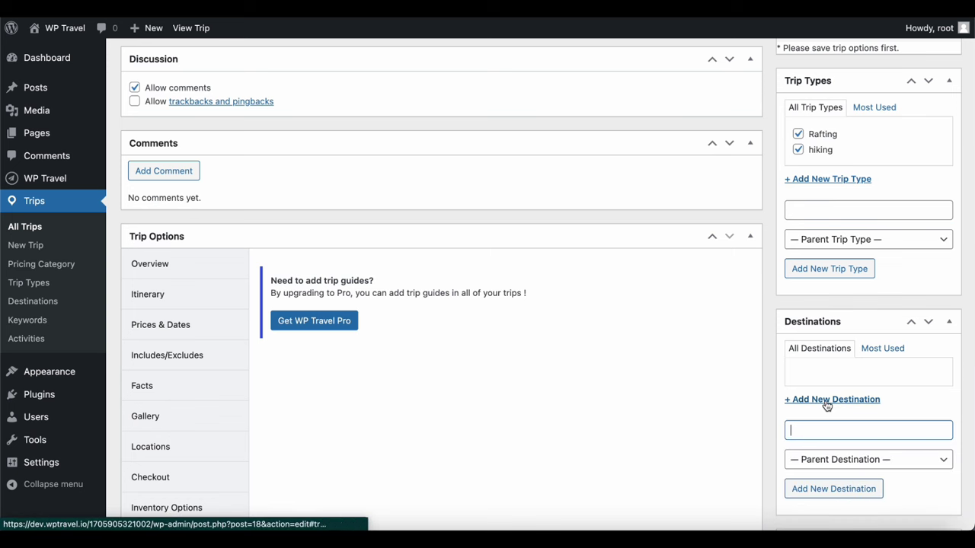
pyautogui.write('Asia')
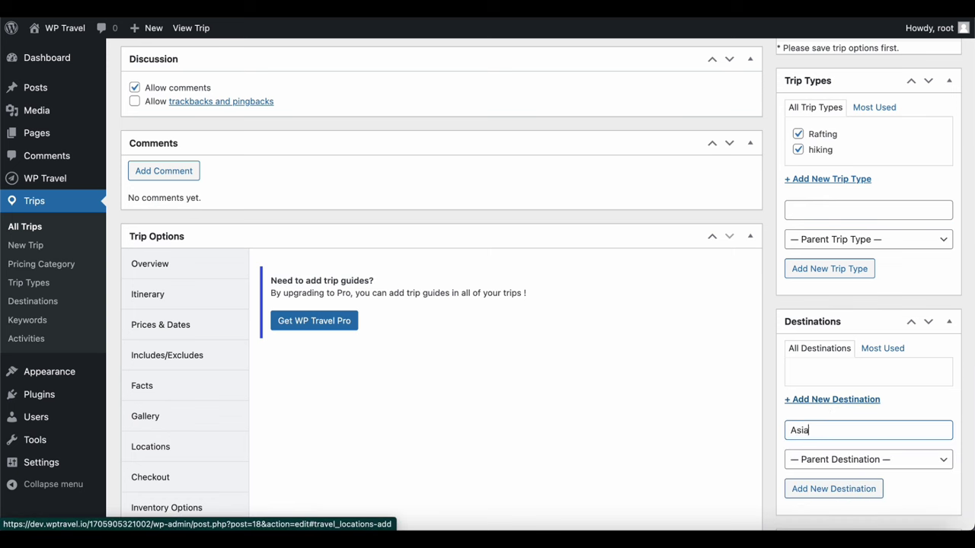
pyautogui.click(846, 495)
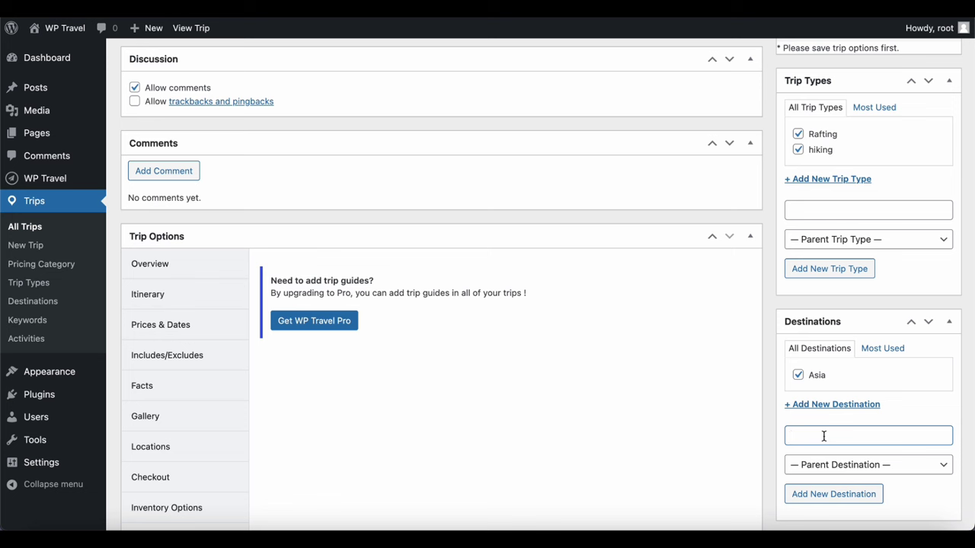
# Create the destination 'Nepal' with Asia as its parent destination
pyautogui.write('Nepal')
pyautogui.click(885, 466)
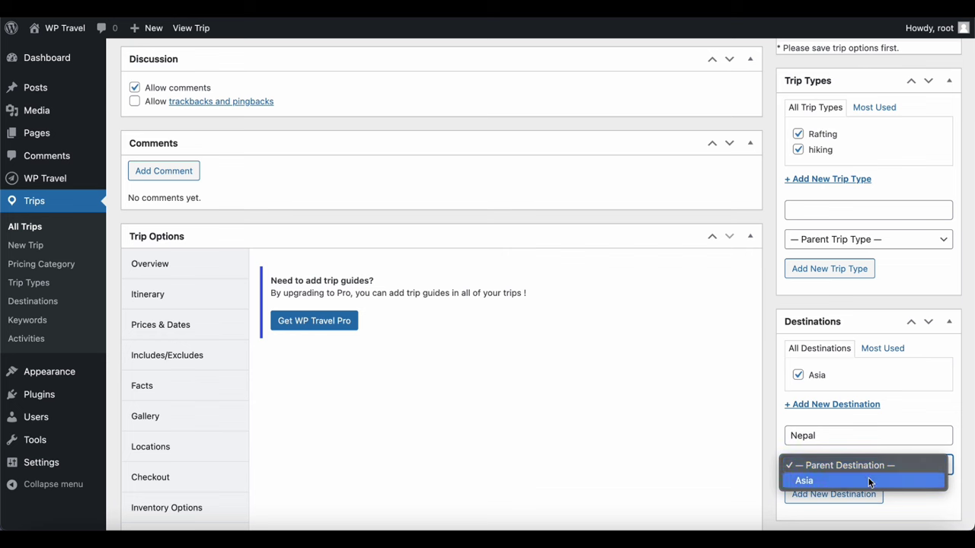
pyautogui.click(868, 479)
pyautogui.scroll(-1, 841, 472)
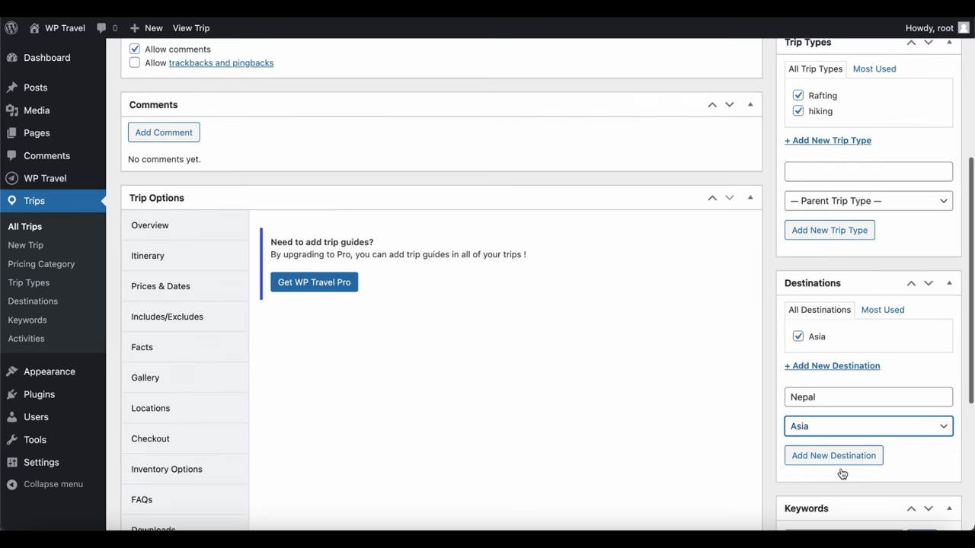
pyautogui.click(835, 460)
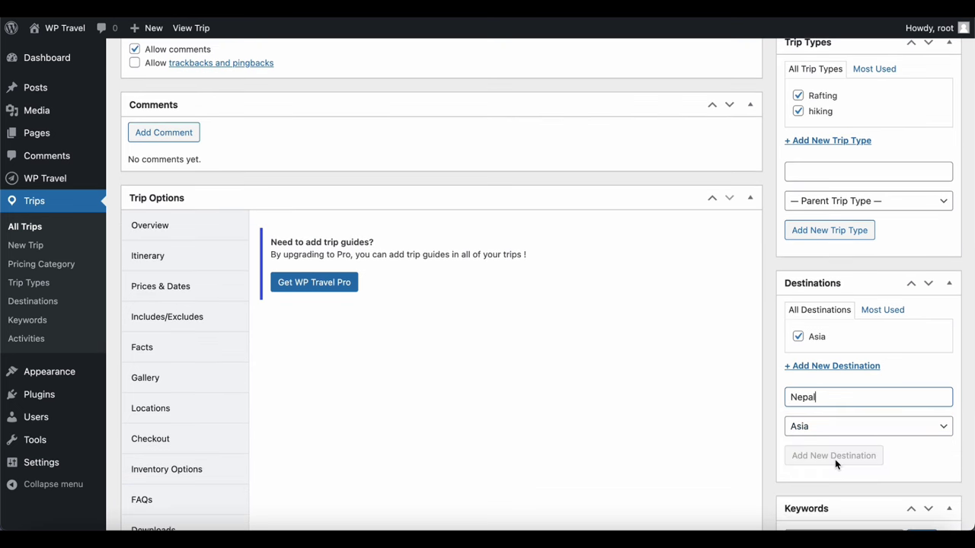
pyautogui.scroll(-3, 836, 462)
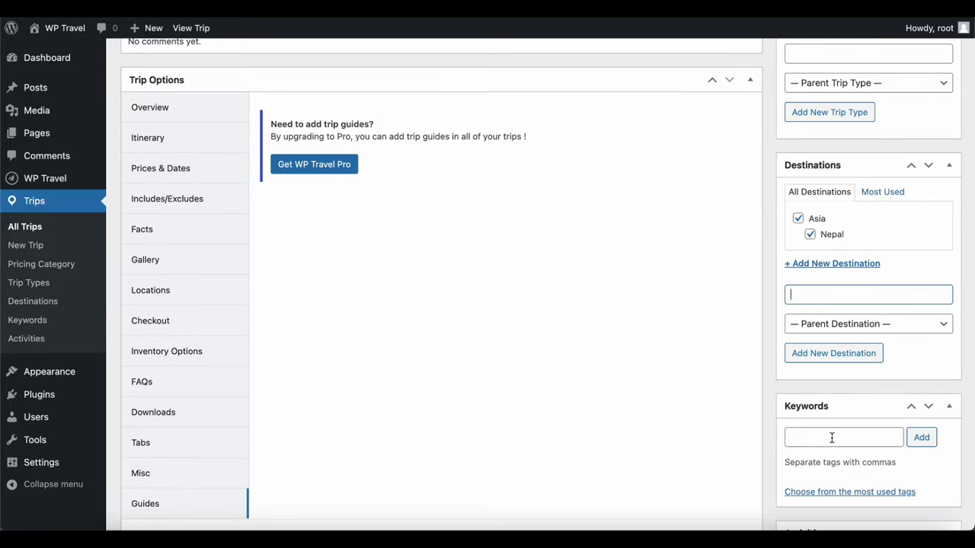
# Add the keyword tags 'Beauty' and 'Hiking' to Trip To Nepal
pyautogui.click(832, 438)
pyautogui.write('B')
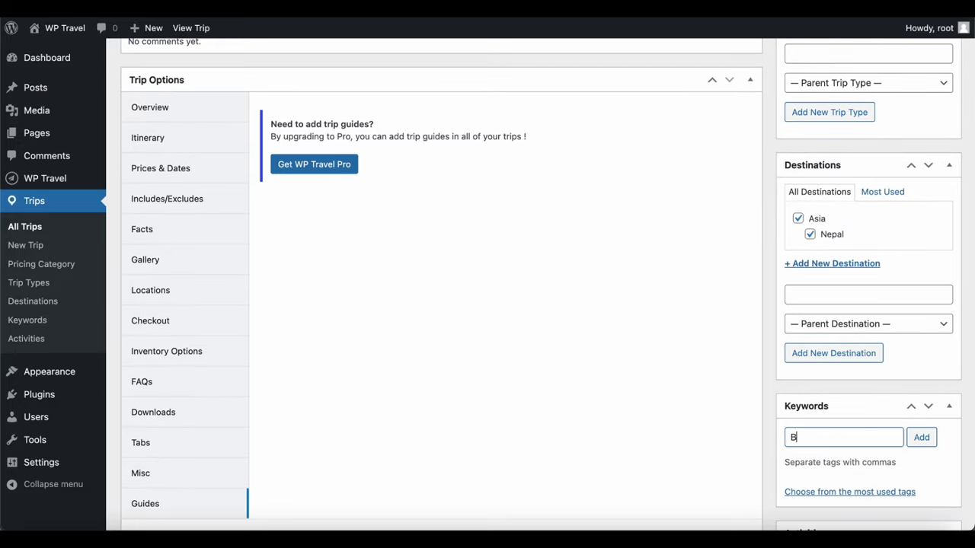
pyautogui.write('eauty')
pyautogui.click(922, 437)
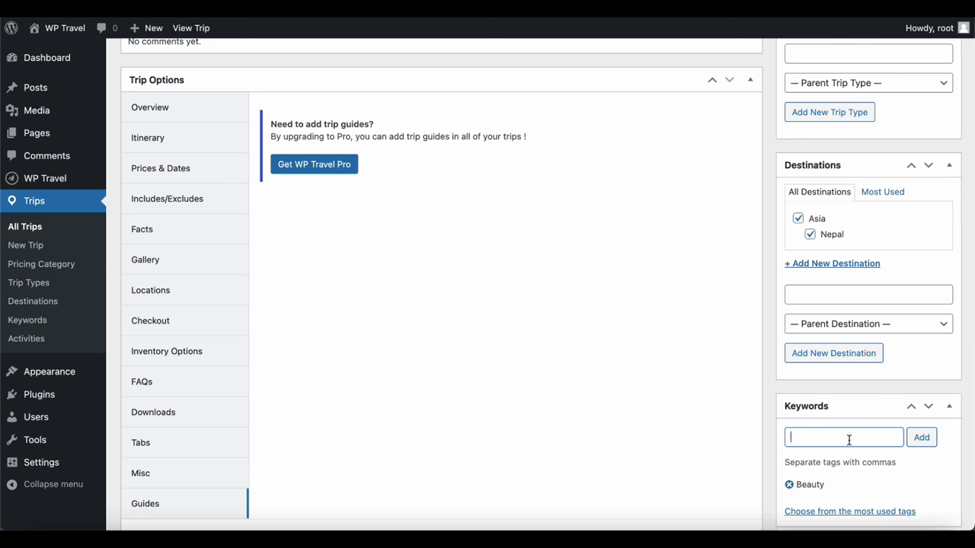
pyautogui.write('Hiking')
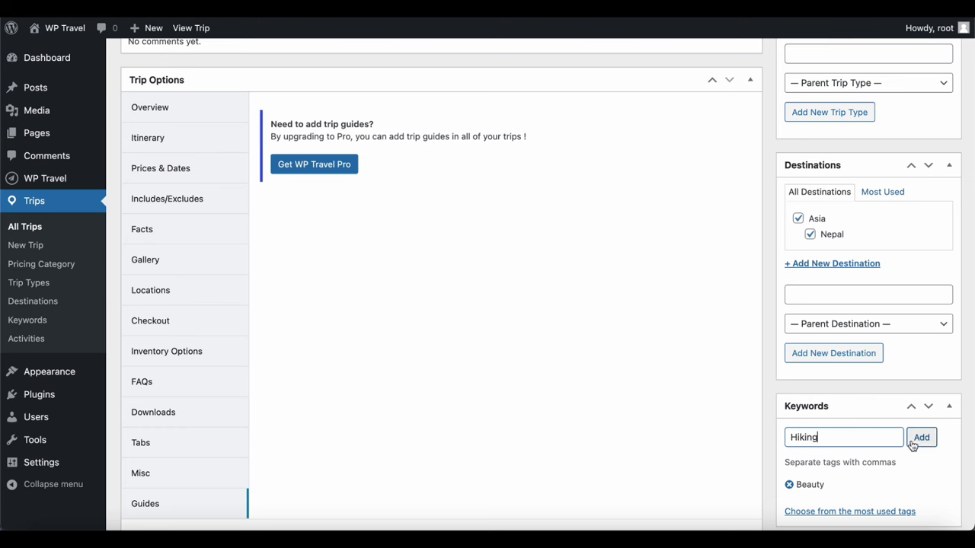
pyautogui.click(922, 440)
pyautogui.scroll(-1, 924, 446)
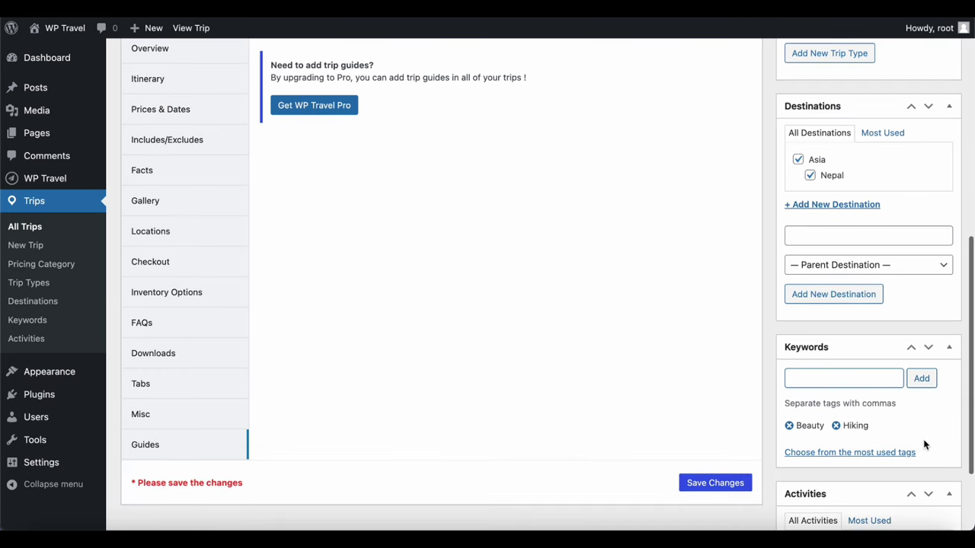
pyautogui.scroll(-2, 924, 445)
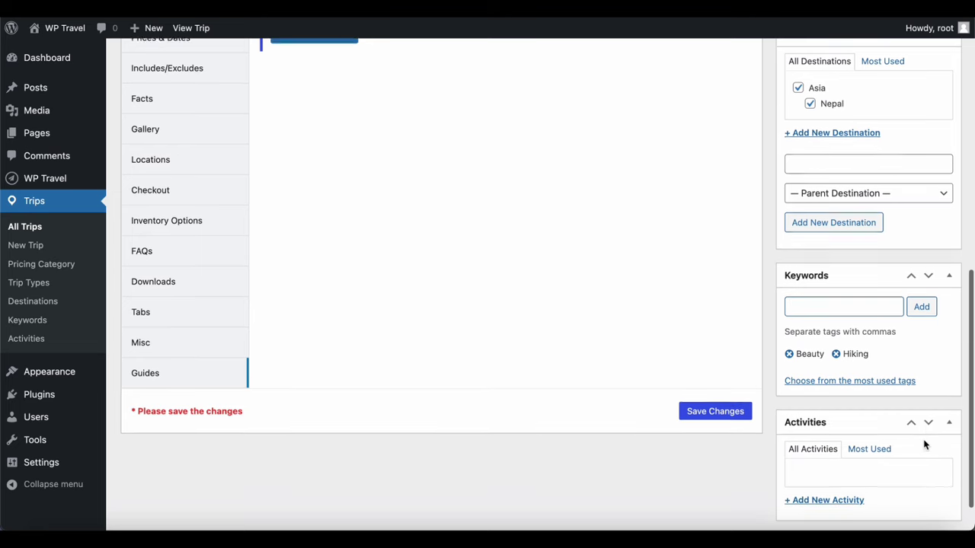
pyautogui.scroll(-1, 924, 445)
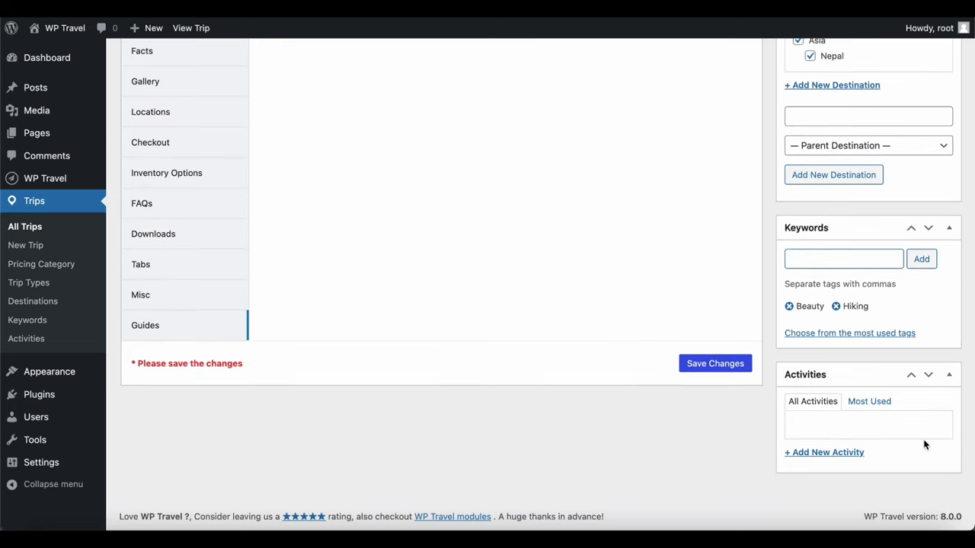
# Create the activities 'Raft' and 'swimming' and check both for Trip To Nepal
pyautogui.click(838, 454)
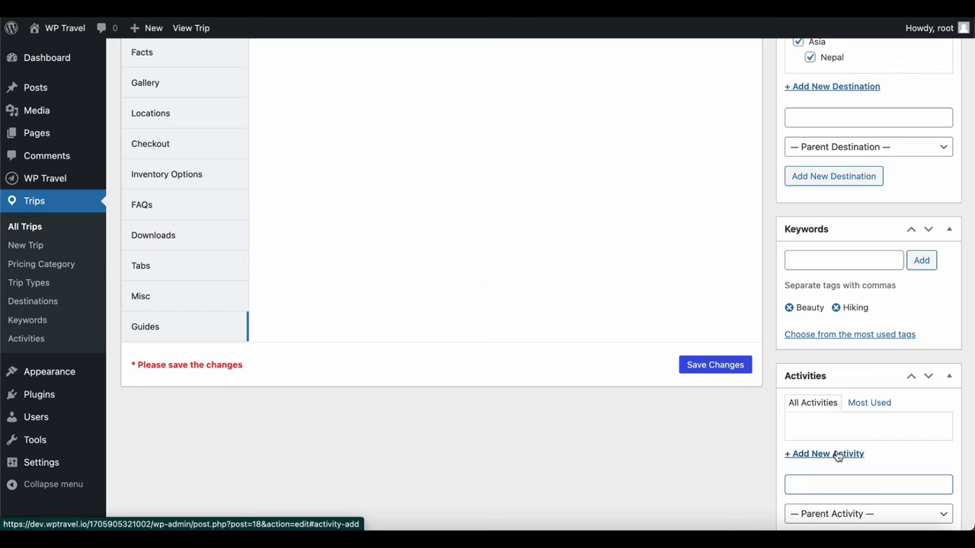
pyautogui.scroll(-1, 838, 454)
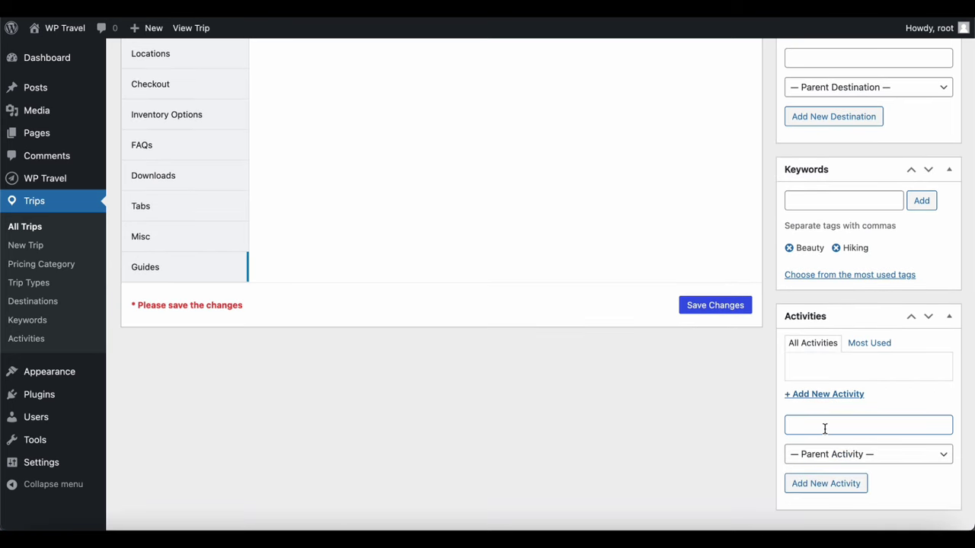
pyautogui.write('Raft')
pyautogui.click(834, 491)
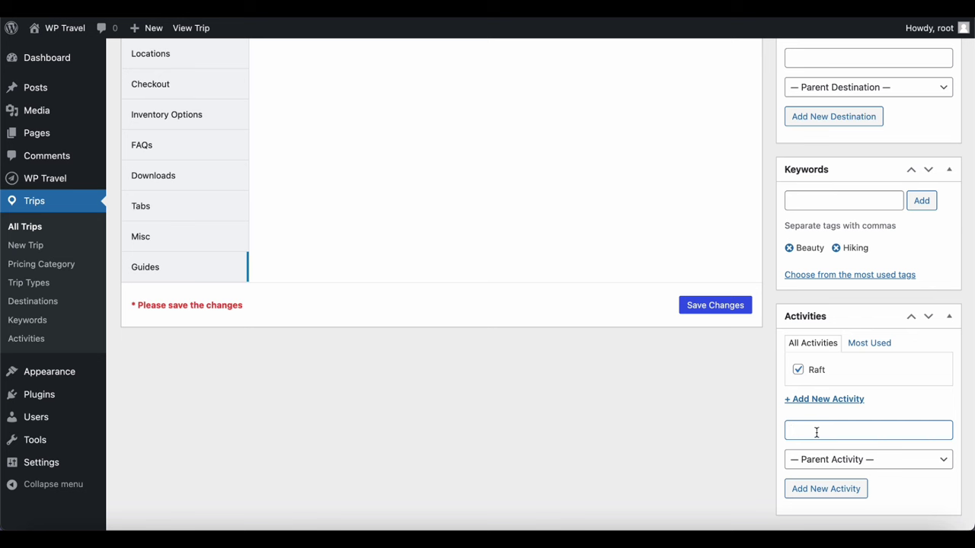
pyautogui.write('swimming')
pyautogui.click(824, 488)
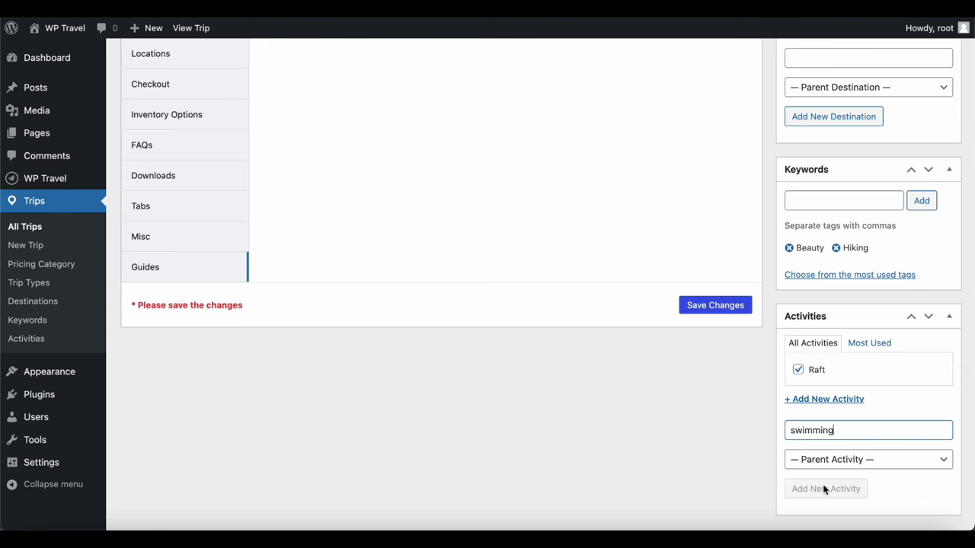
pyautogui.scroll(-2, 823, 488)
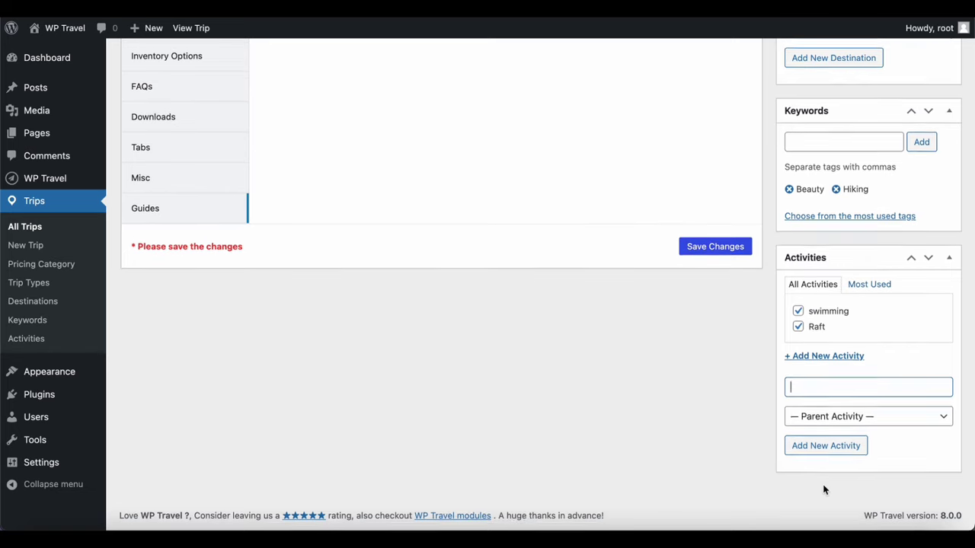
pyautogui.scroll(1, 824, 488)
pyautogui.scroll(5, 823, 488)
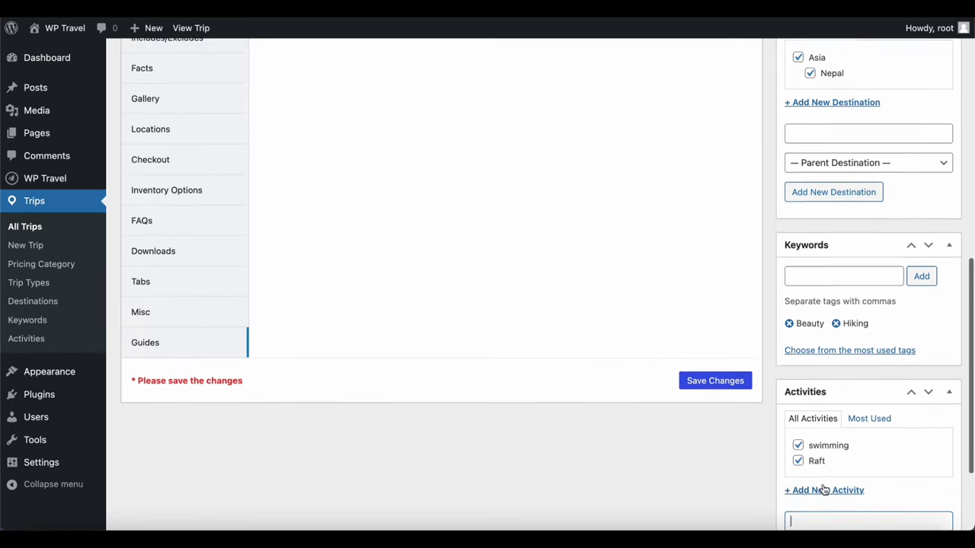
pyautogui.scroll(5, 823, 490)
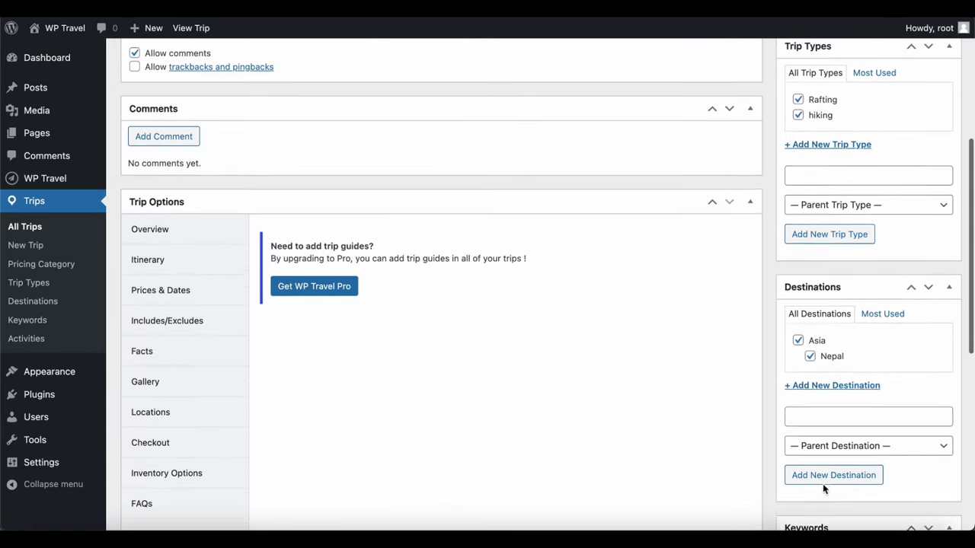
# Leave the trip editor and go to the Trip Types page under Trips
pyautogui.scroll(3, 824, 490)
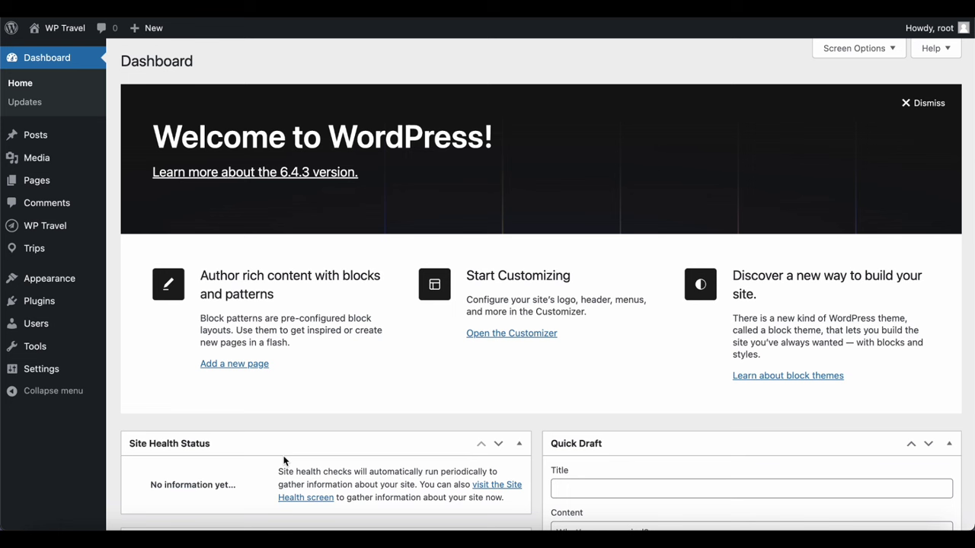
pyautogui.moveTo(38, 251)
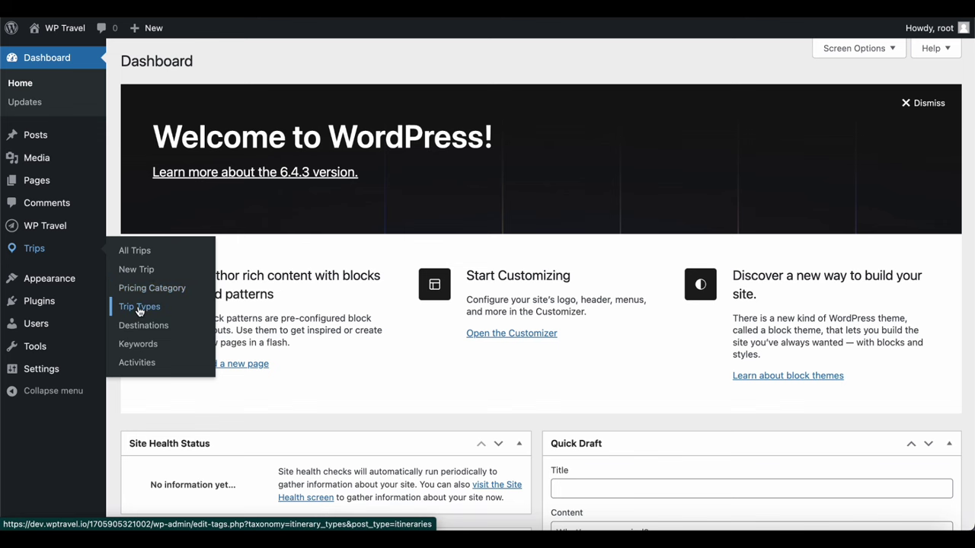
pyautogui.click(139, 309)
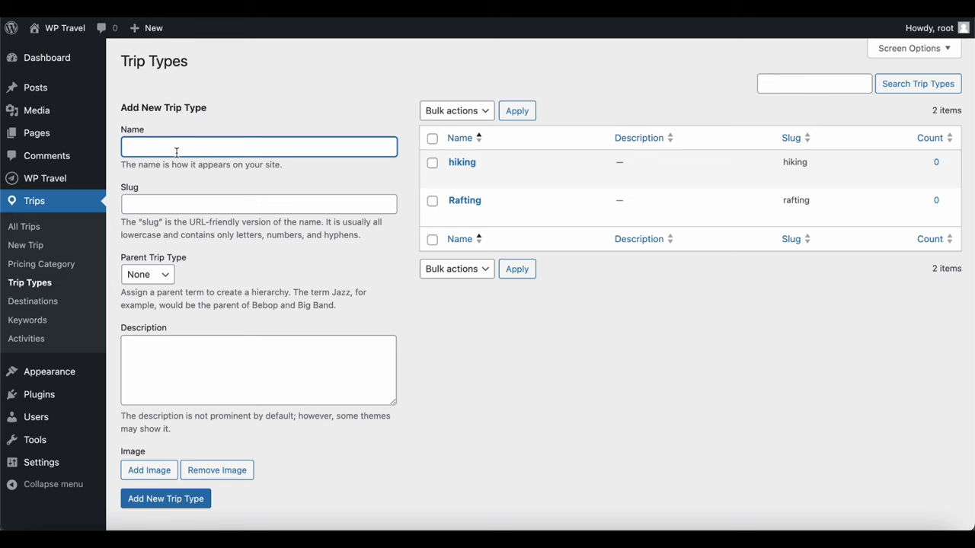
# Name the new trip type 'Natural Beauty' and bring up the media window for its image
pyautogui.write('N')
pyautogui.write('atural Beauty')
pyautogui.scroll(-1, 164, 357)
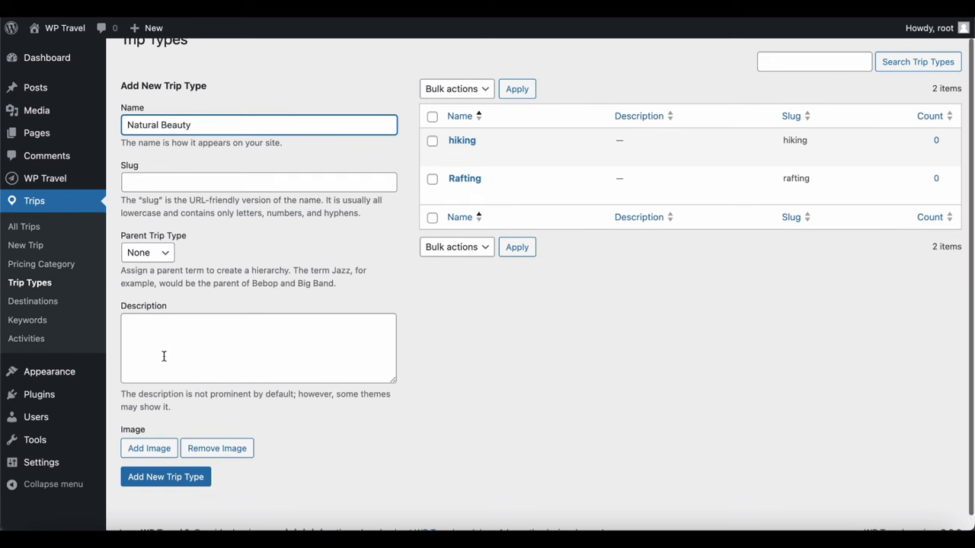
pyautogui.click(150, 449)
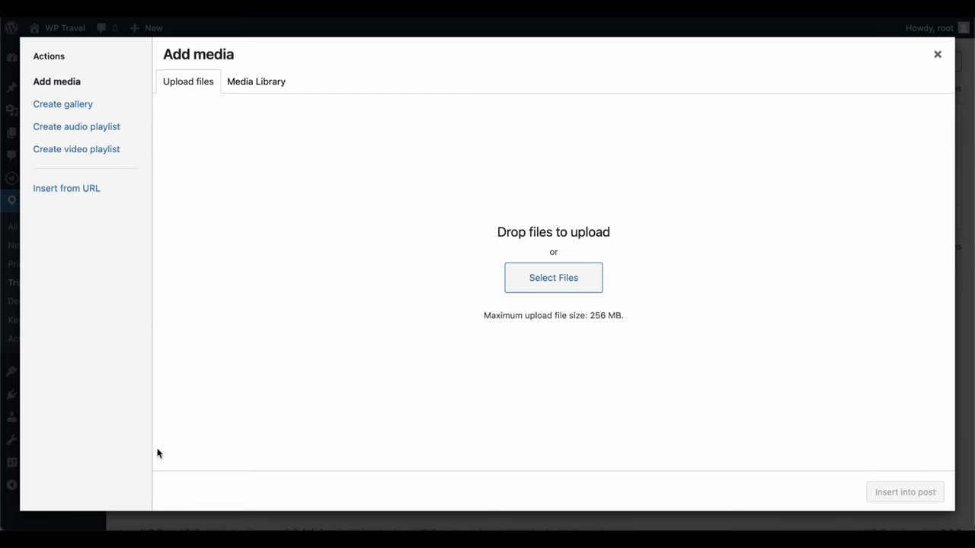
# Upload the landscape photo as its image and add the Natural Beauty trip type
pyautogui.click(560, 279)
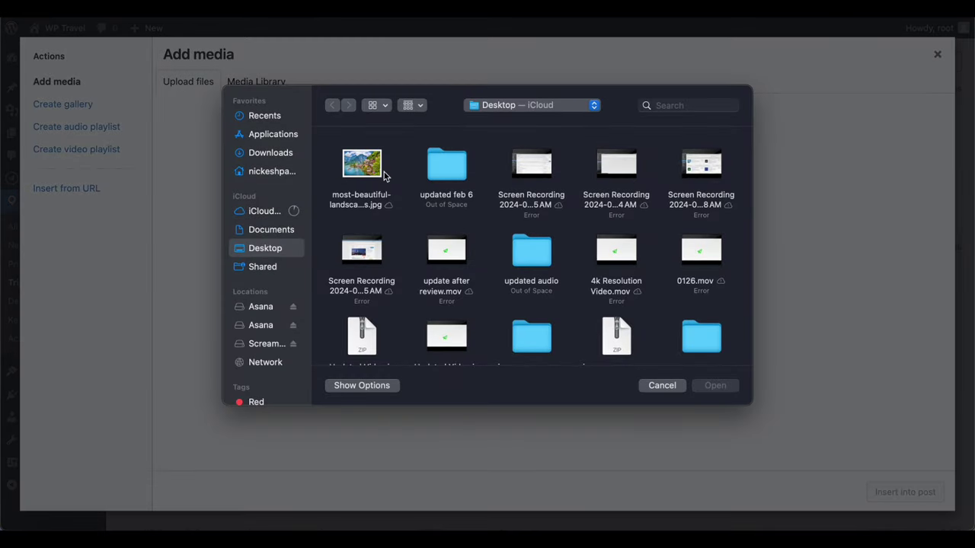
pyautogui.click(383, 175)
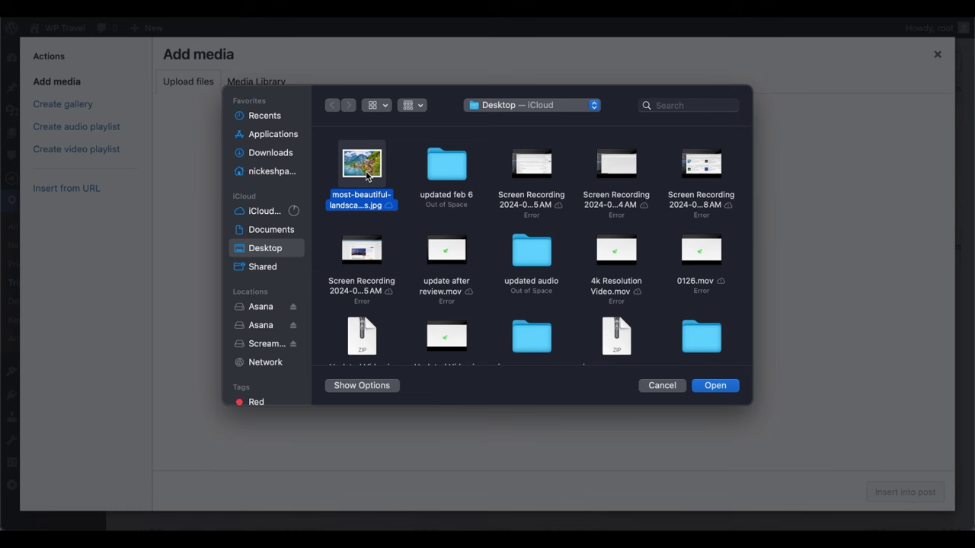
pyautogui.click(719, 387)
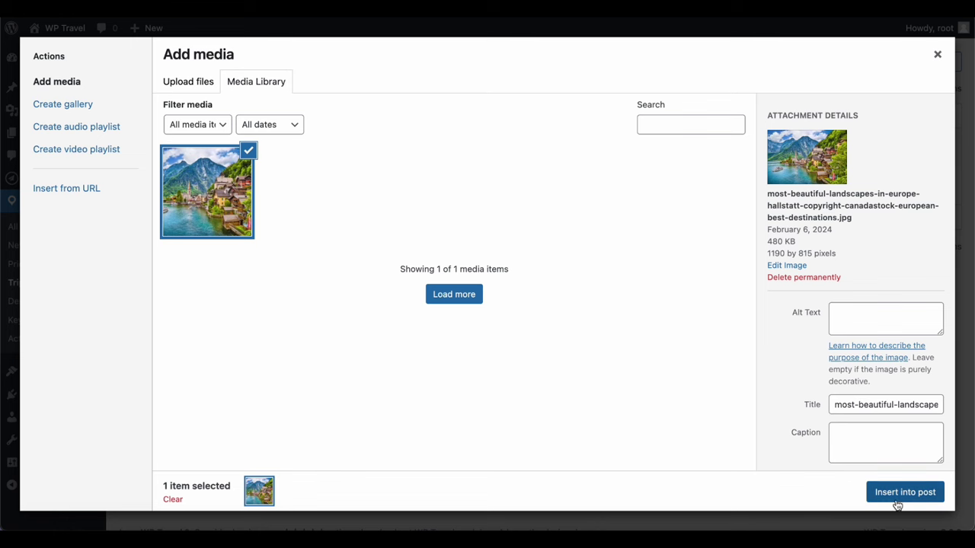
pyautogui.click(905, 492)
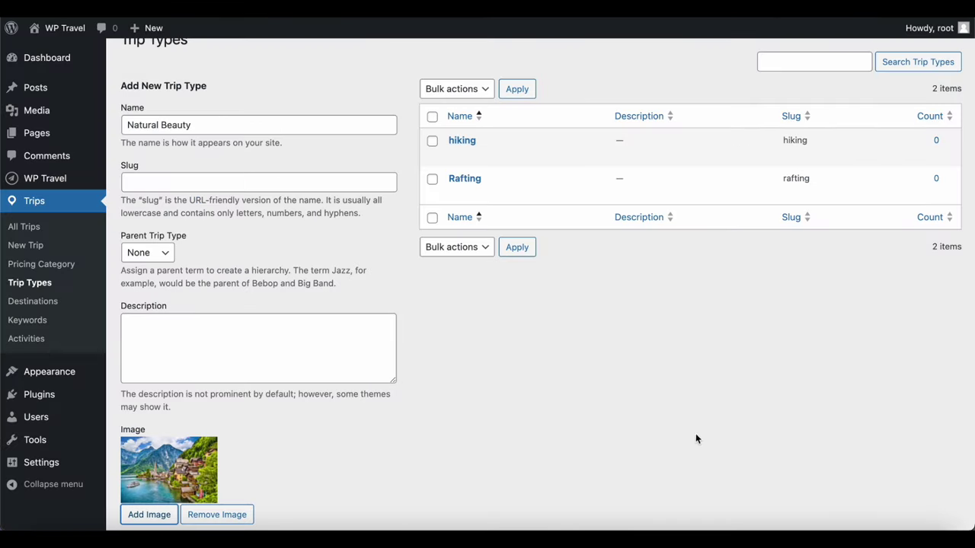
pyautogui.scroll(-2, 613, 446)
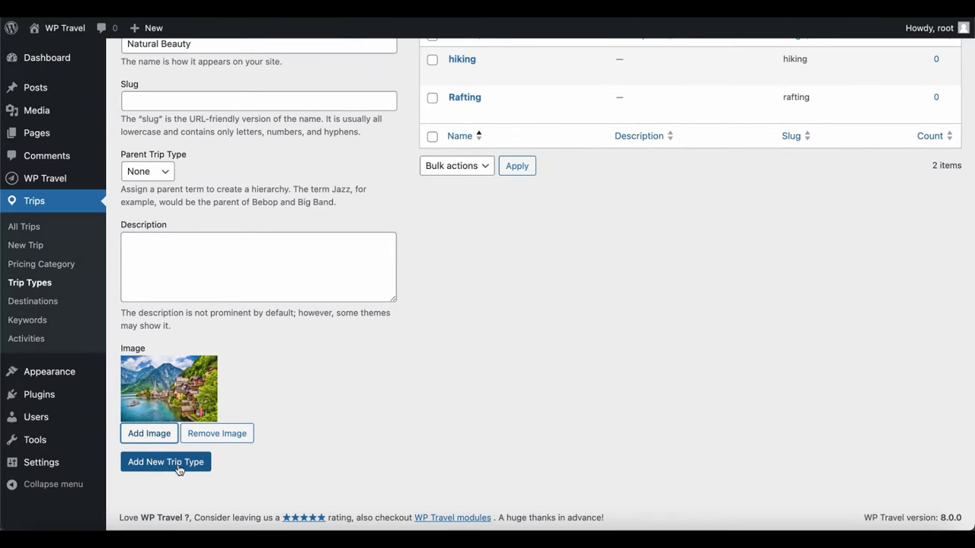
pyautogui.click(182, 465)
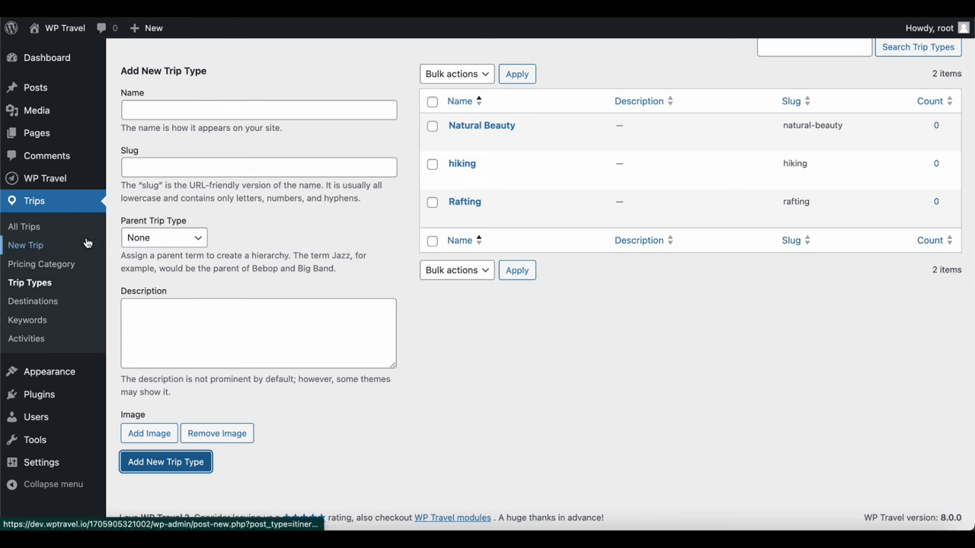
# Browse the trip Destinations, Keywords and Activities lists, ending on the nine published trips
pyautogui.click(41, 307)
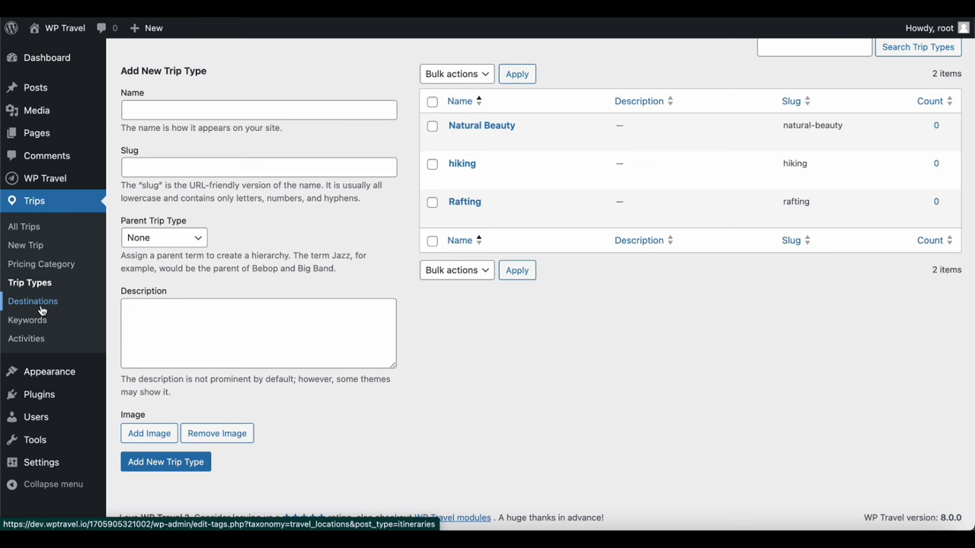
pyautogui.click(39, 324)
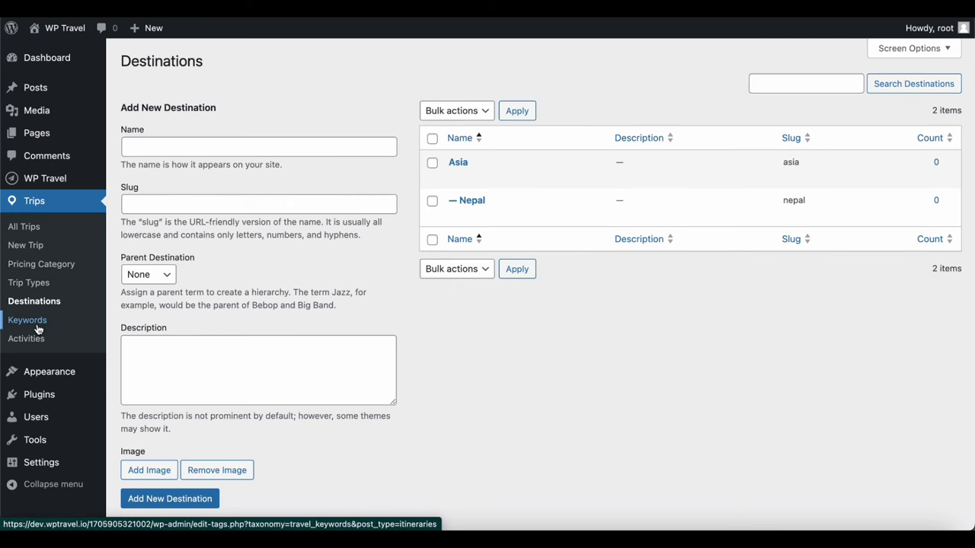
pyautogui.click(36, 342)
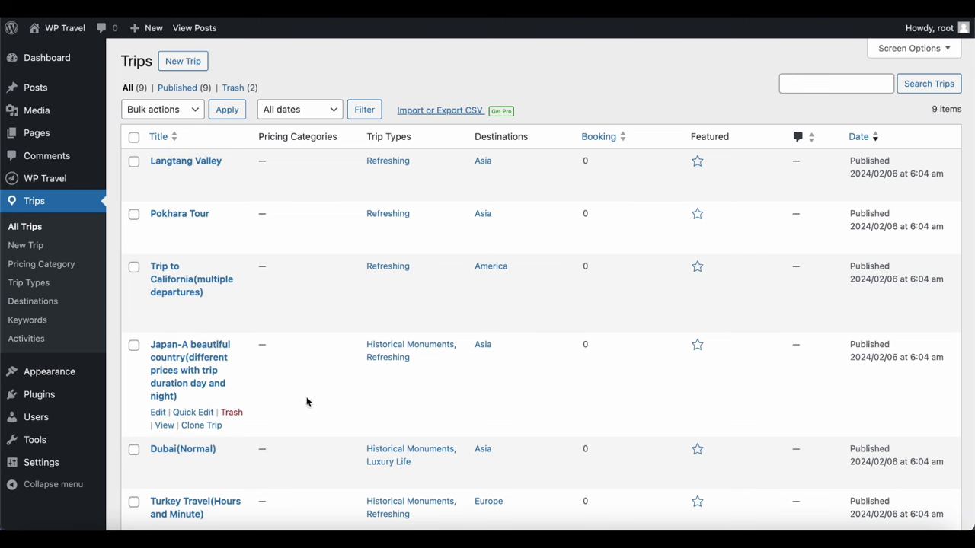
pyautogui.scroll(-3, 390, 369)
pyautogui.scroll(-5, 390, 370)
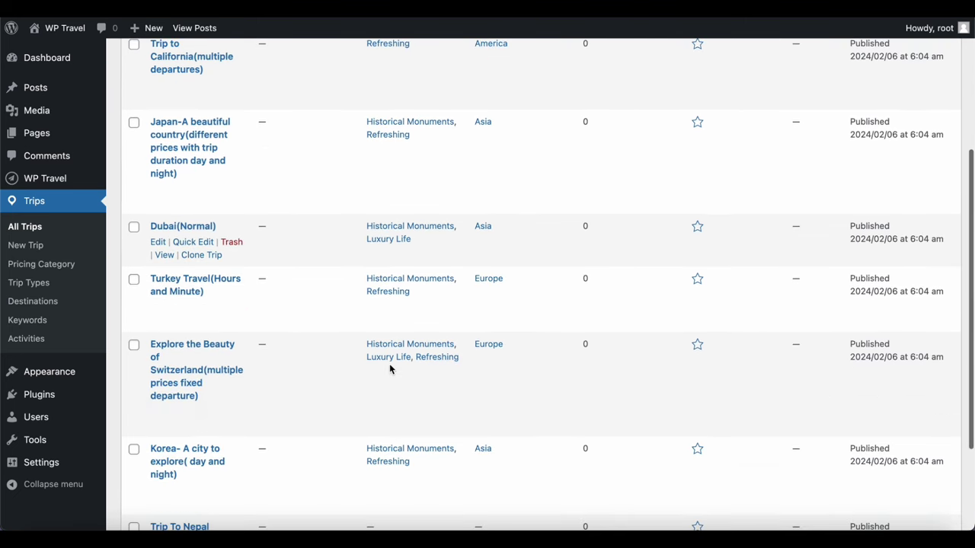
pyautogui.scroll(2, 390, 369)
pyautogui.scroll(5, 390, 369)
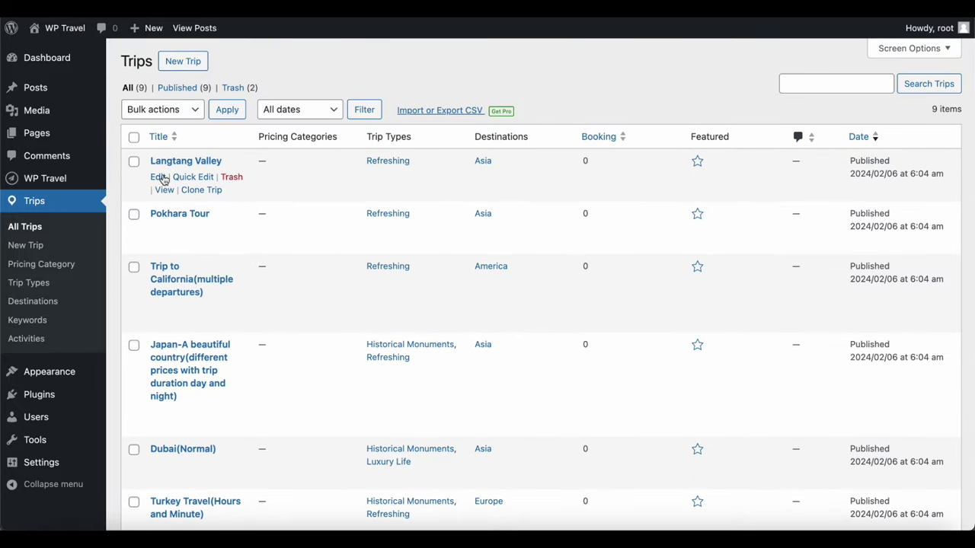
# Open the Langtang Valley trip editor and scroll through its Trip Options before heading to Dashboard
pyautogui.click(159, 177)
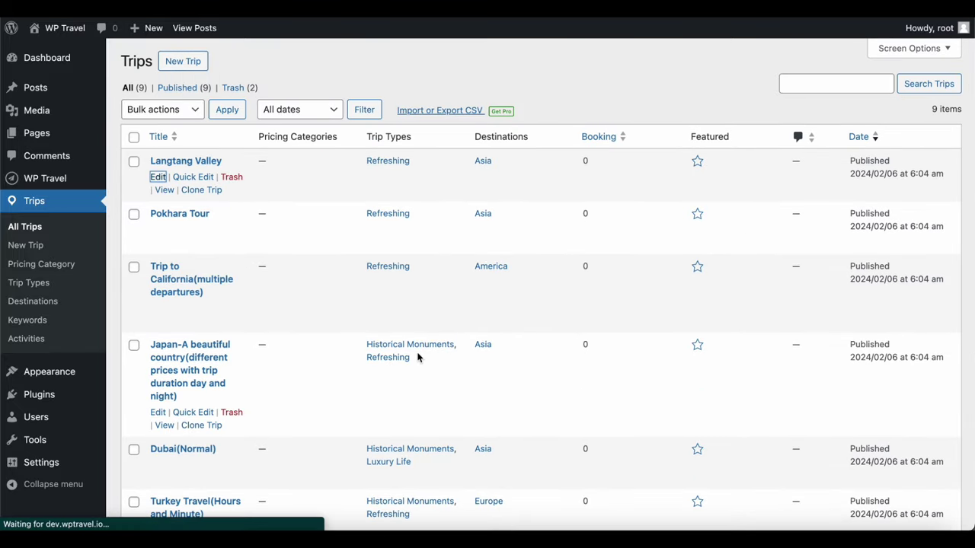
pyautogui.scroll(-5, 418, 358)
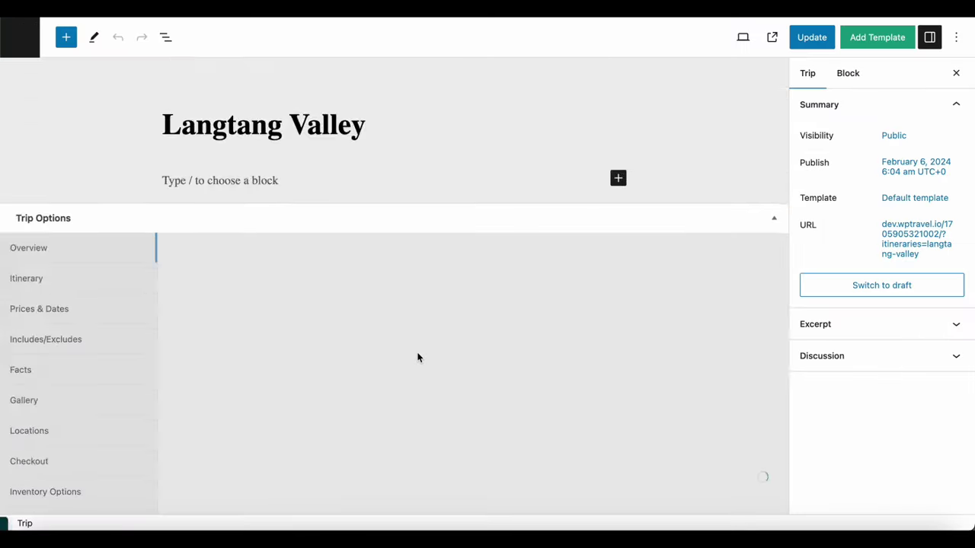
pyautogui.scroll(-3, 417, 357)
pyautogui.scroll(3, 417, 357)
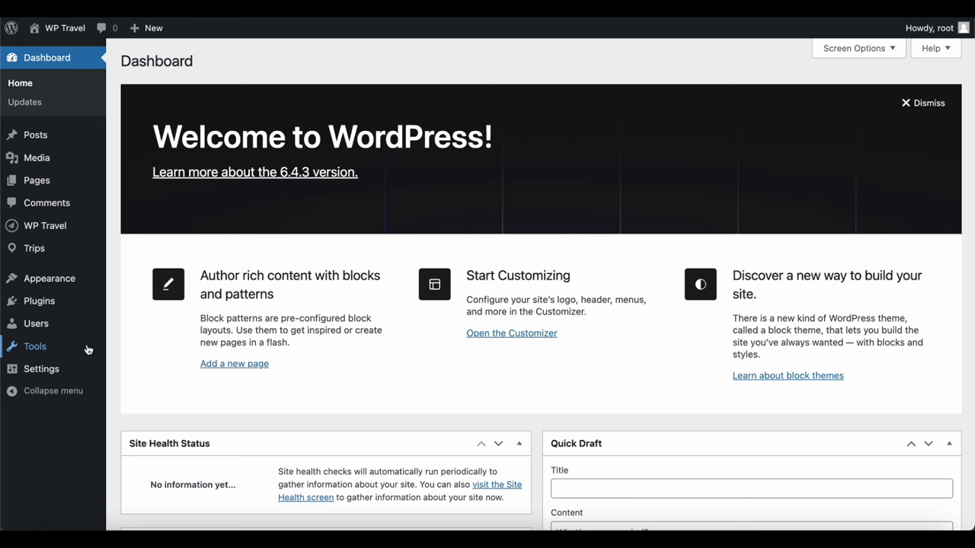
pyautogui.moveTo(36, 348)
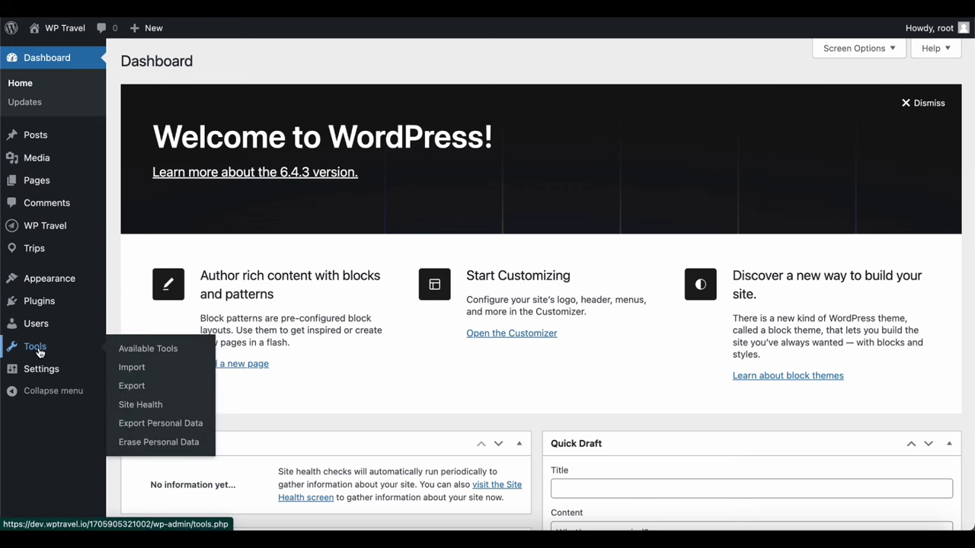
# Under Appearance > Menus, rename Menu 1 to 'Menu header' and create it
pyautogui.moveTo(50, 283)
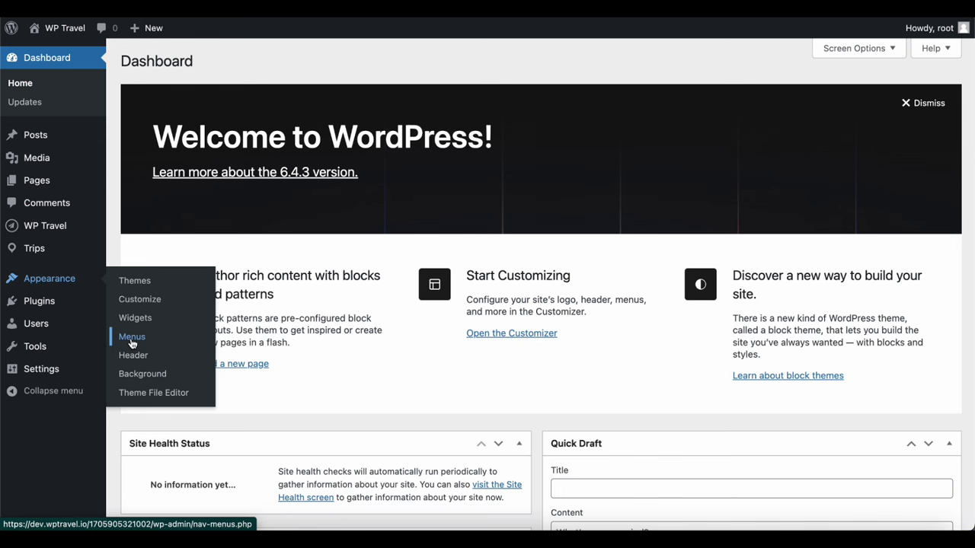
pyautogui.click(132, 340)
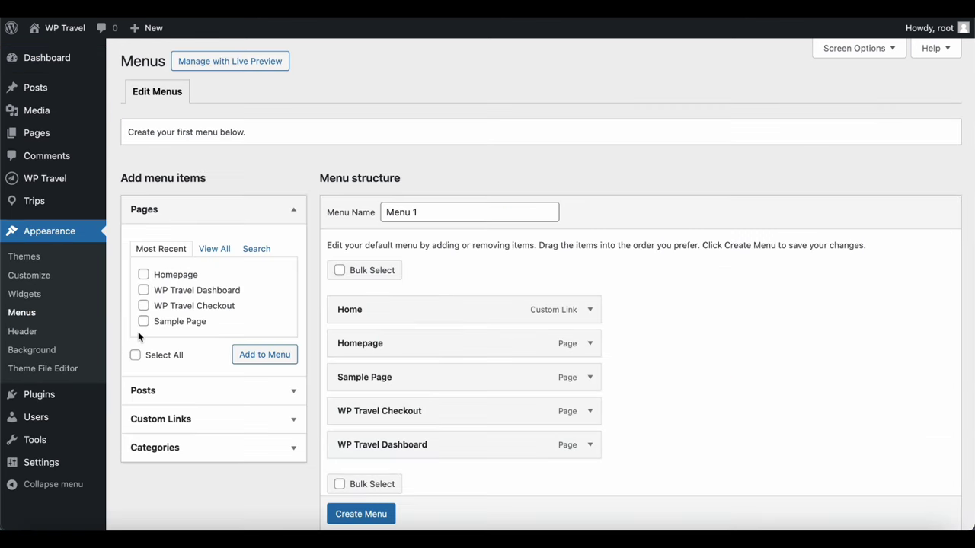
pyautogui.click(426, 212)
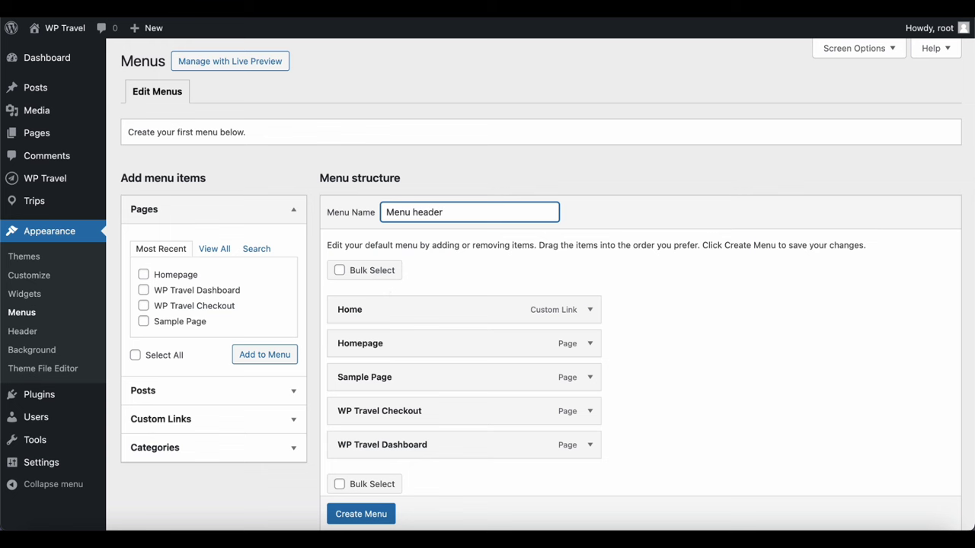
pyautogui.scroll(-1, 386, 299)
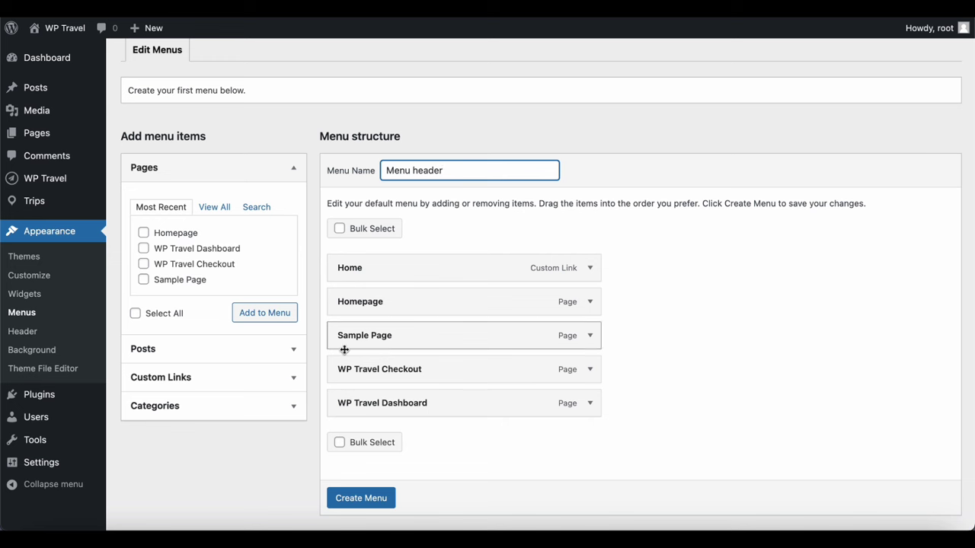
pyautogui.click(356, 503)
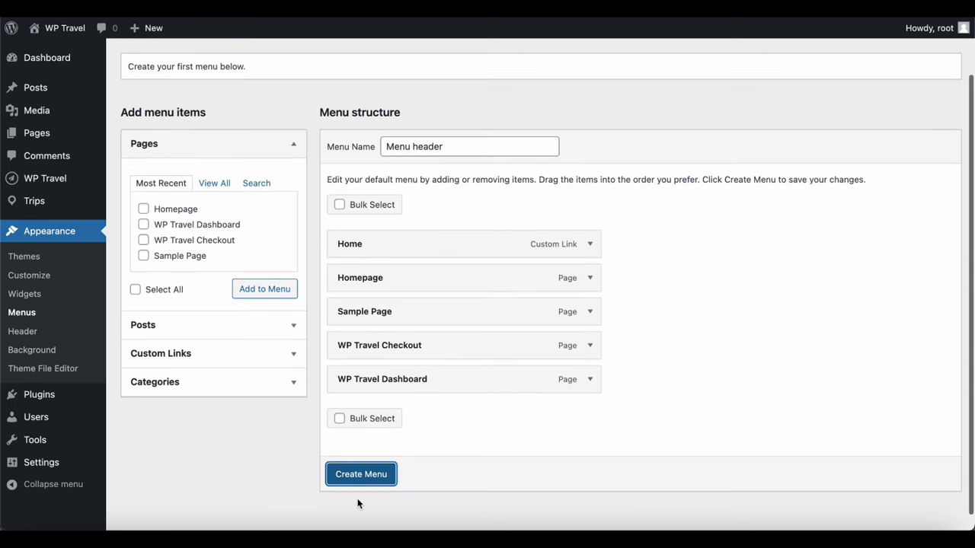
pyautogui.click(361, 480)
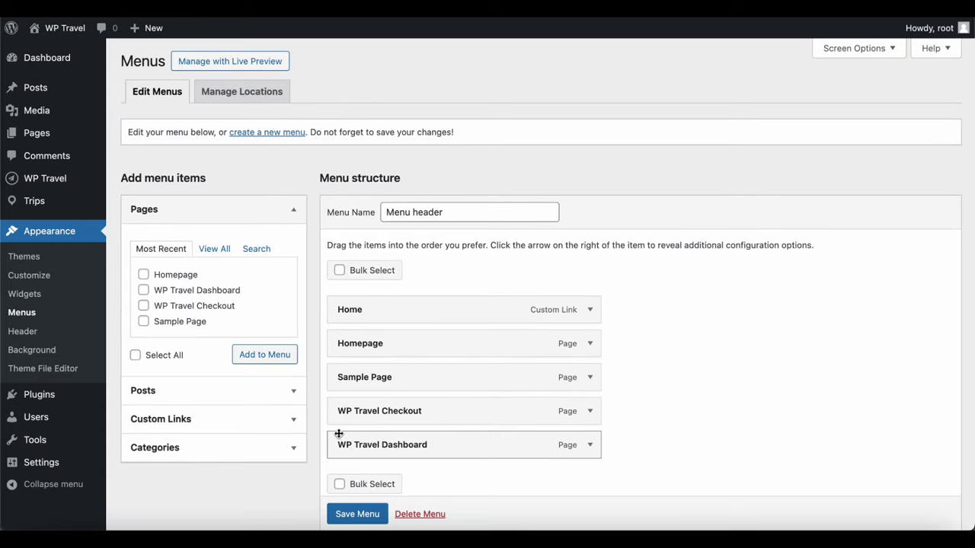
pyautogui.click(290, 393)
pyautogui.scroll(-1, 291, 404)
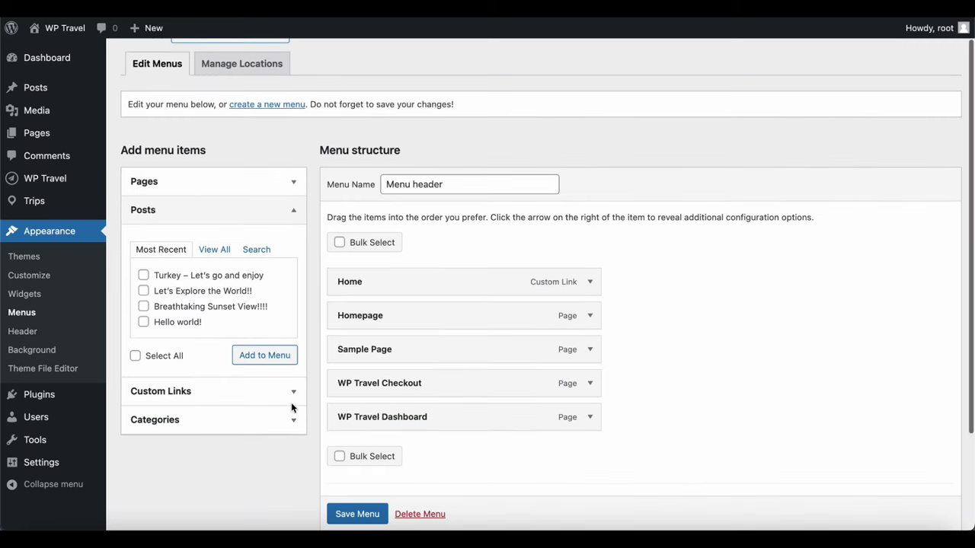
pyautogui.click(294, 398)
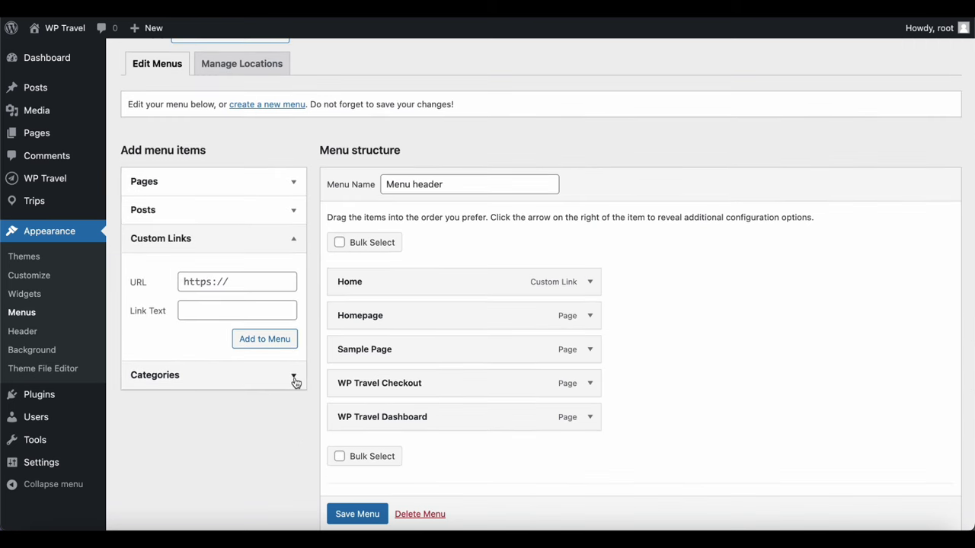
pyautogui.click(296, 376)
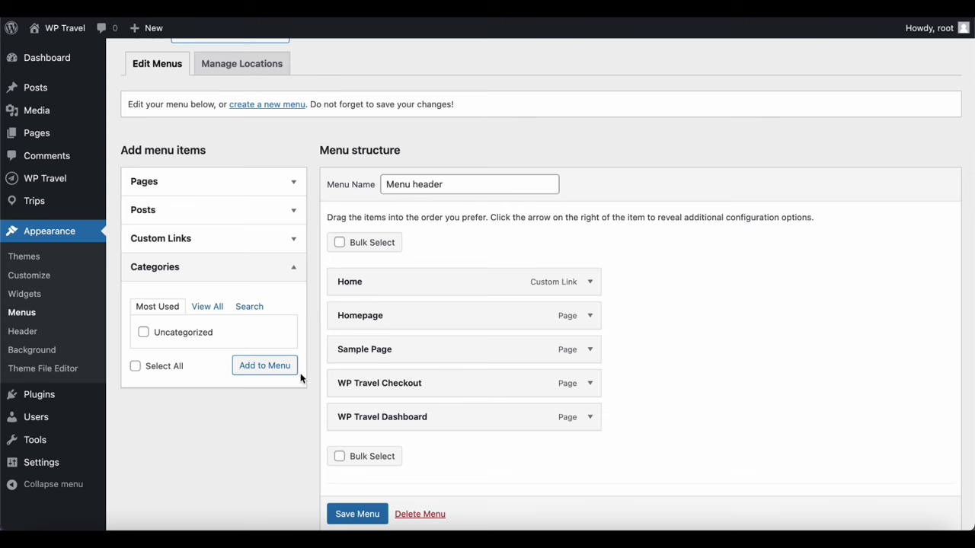
pyautogui.scroll(-1, 374, 461)
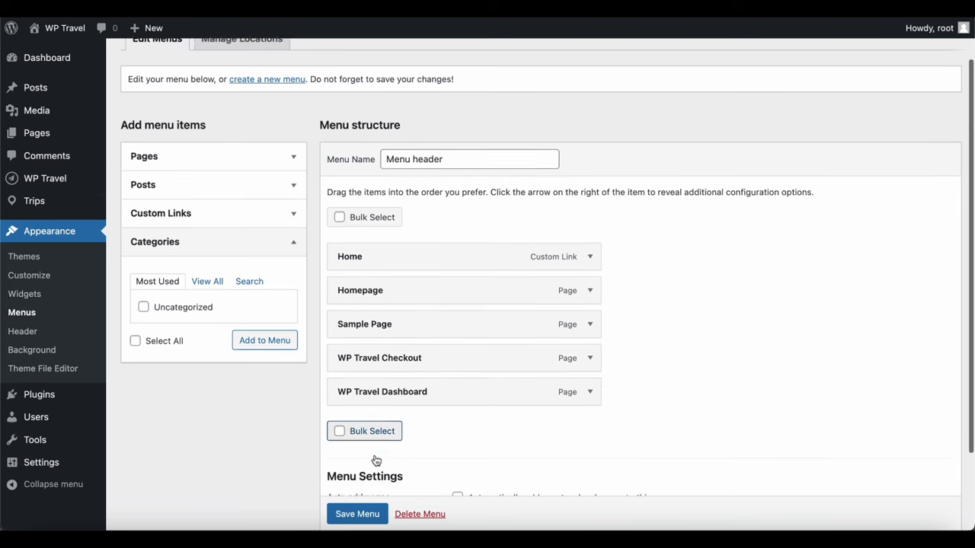
pyautogui.scroll(2, 374, 459)
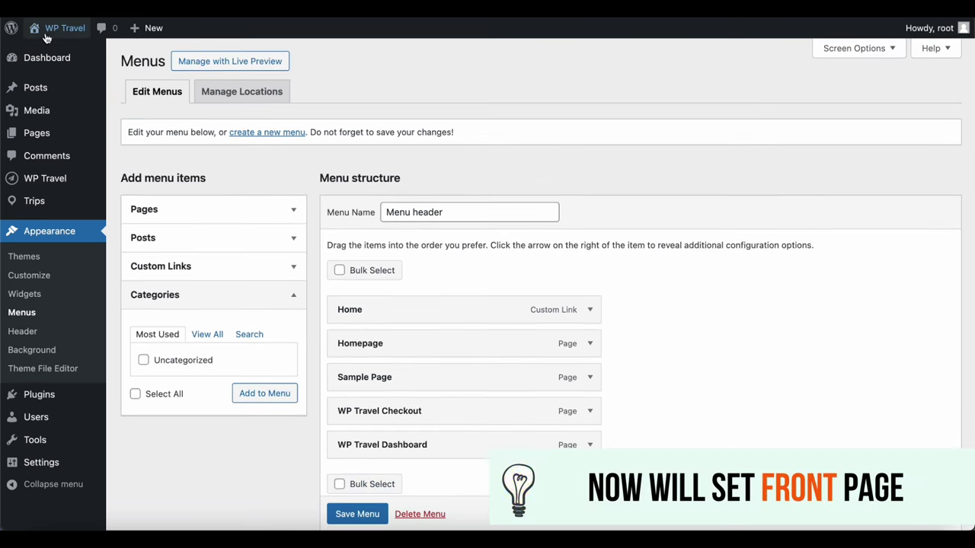
# Visit the live site and launch the Customizer for the Travel Joy theme
pyautogui.moveTo(60, 28)
pyautogui.click(46, 48)
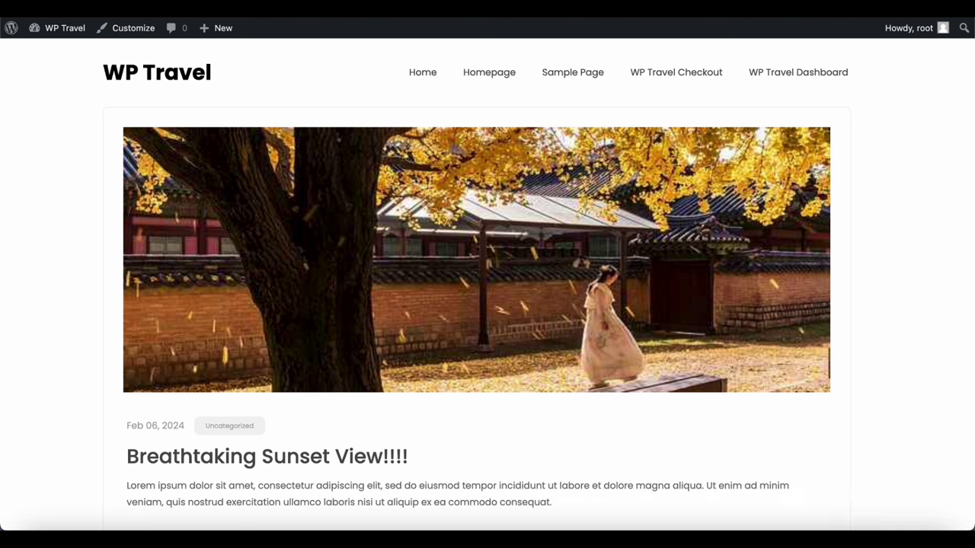
pyautogui.click(133, 27)
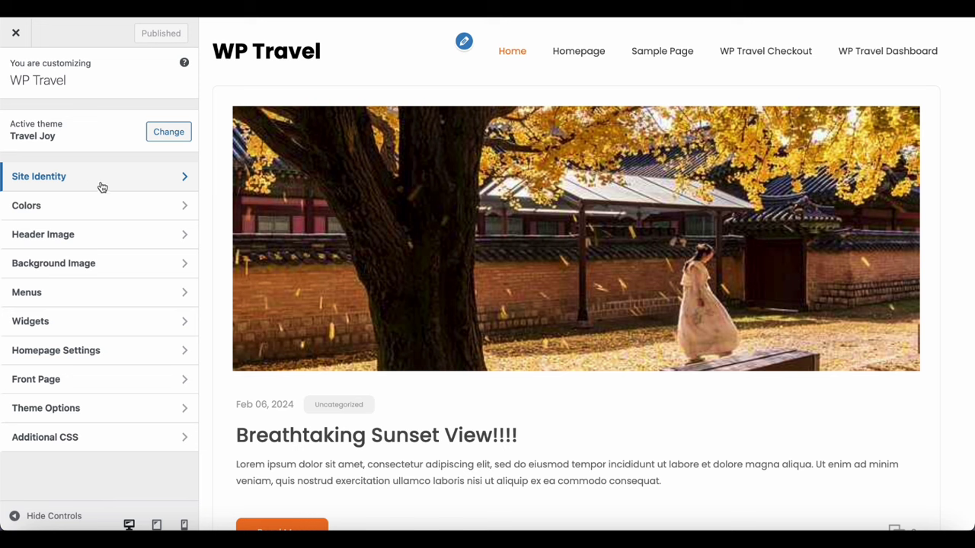
pyautogui.click(102, 187)
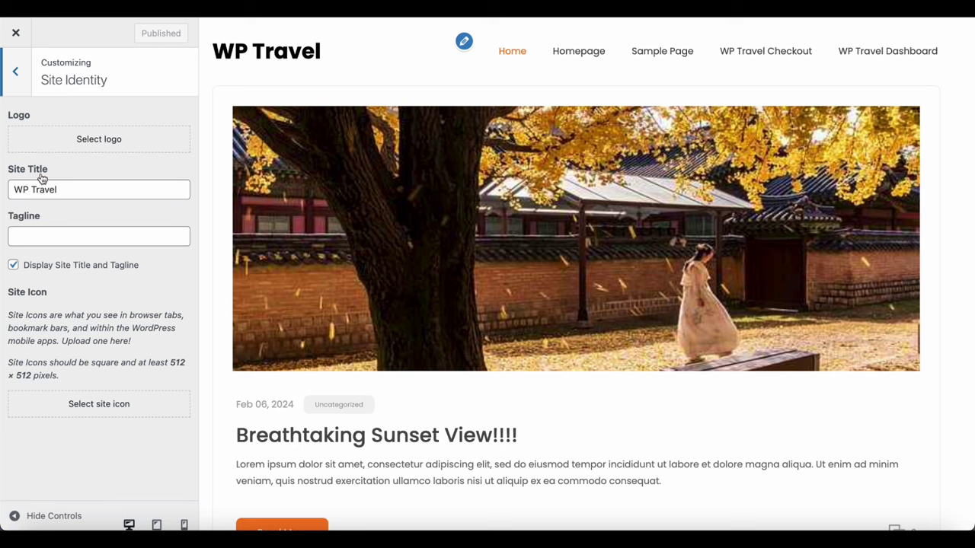
pyautogui.click(16, 71)
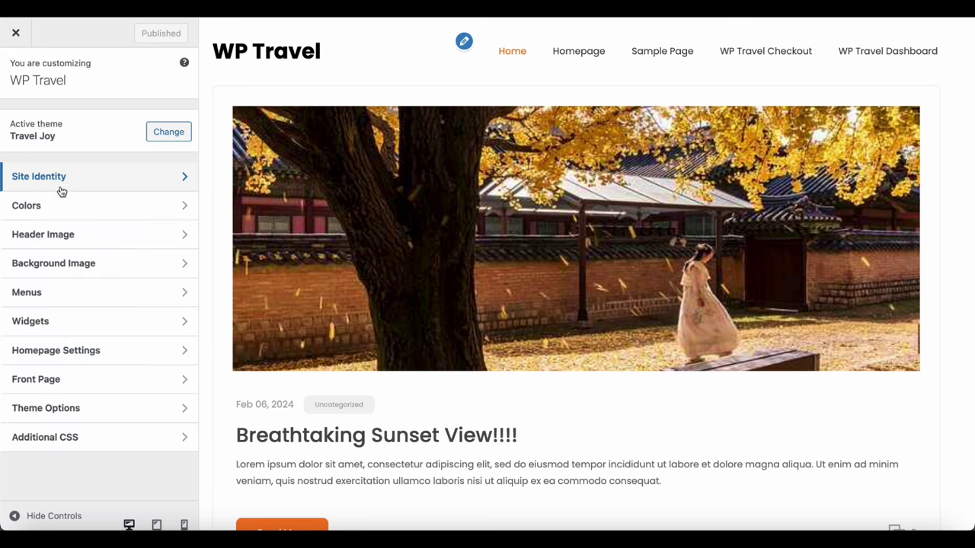
pyautogui.click(61, 202)
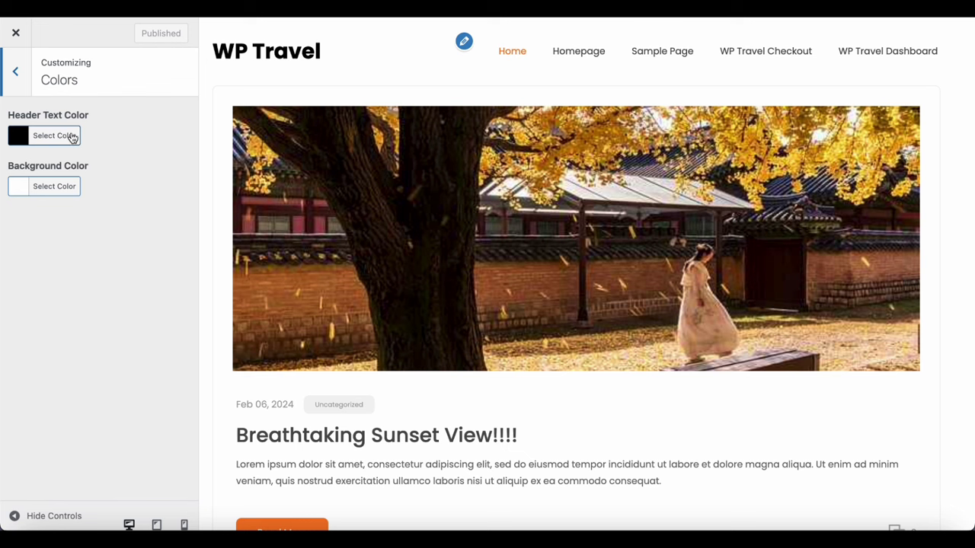
pyautogui.click(15, 72)
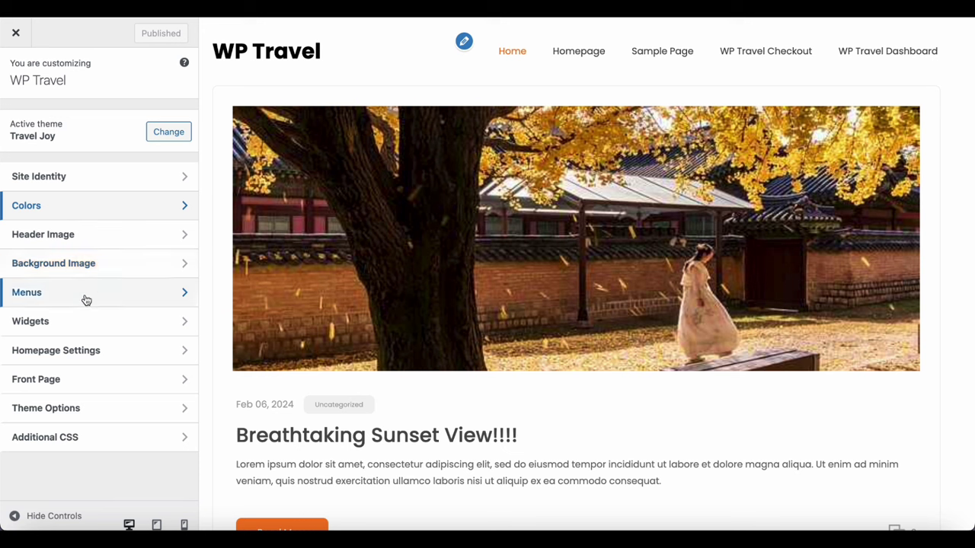
# Set the static 'Homepage' page as the front page, publish, and return to the main sections
pyautogui.click(87, 352)
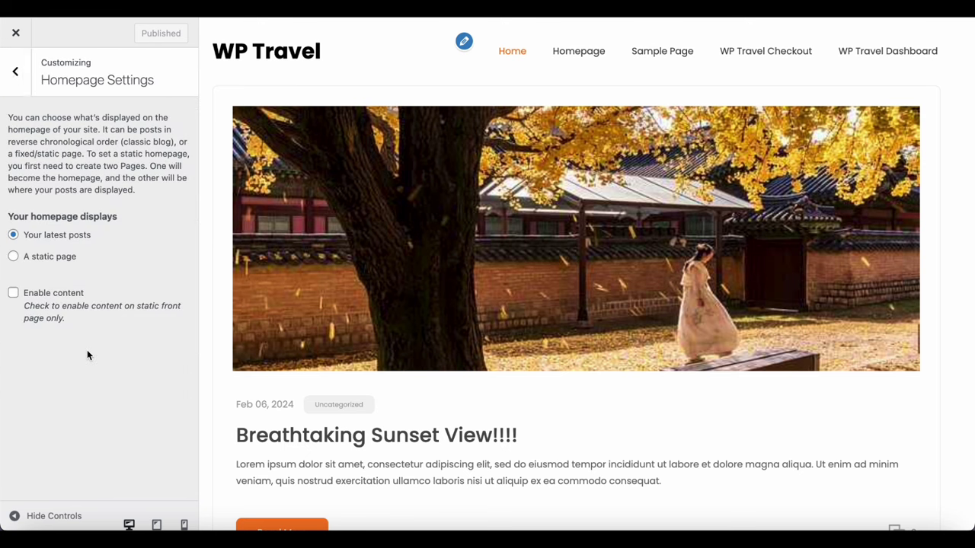
pyautogui.click(15, 257)
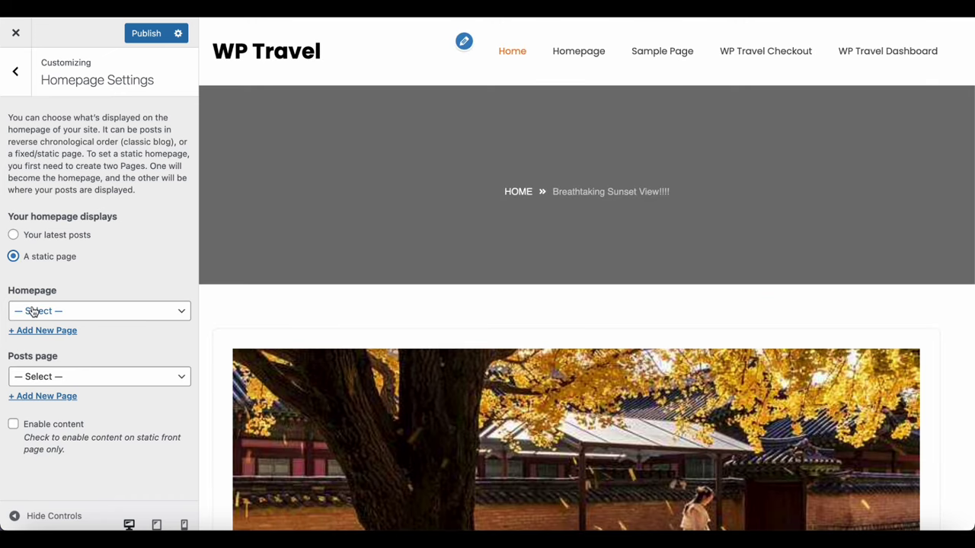
pyautogui.click(33, 311)
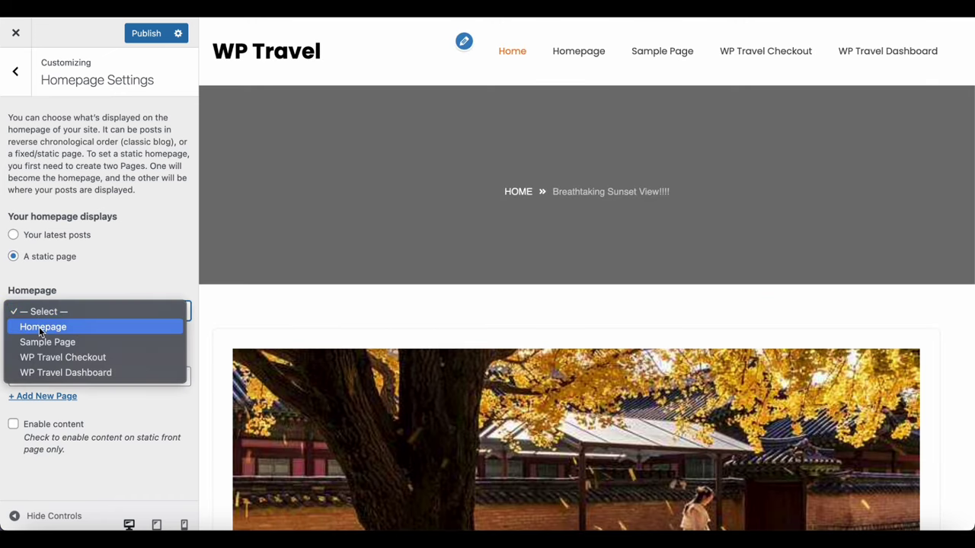
pyautogui.click(38, 327)
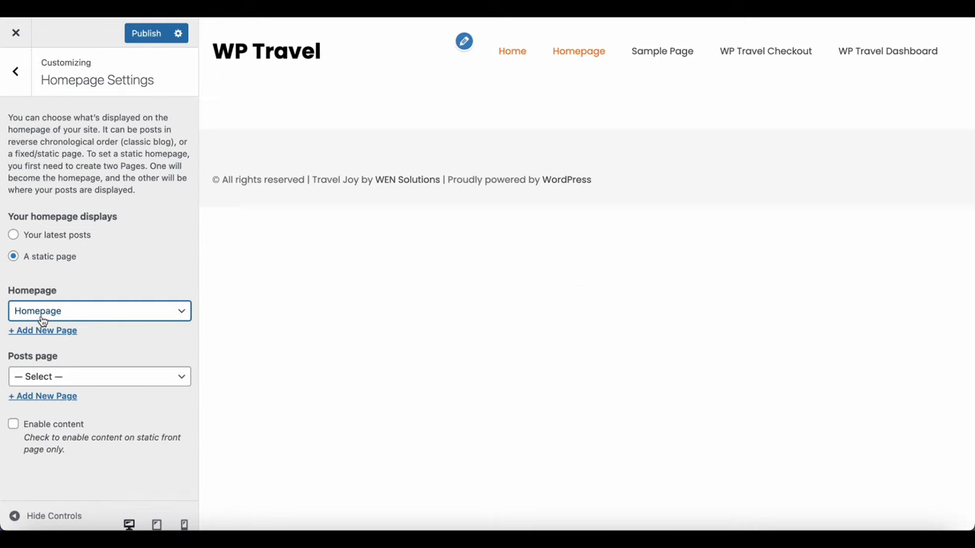
pyautogui.click(142, 36)
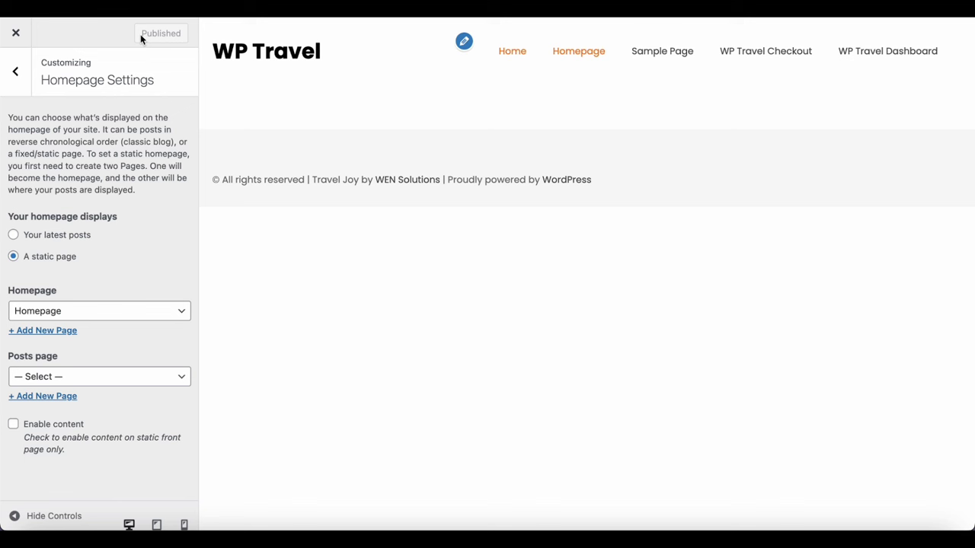
pyautogui.click(23, 80)
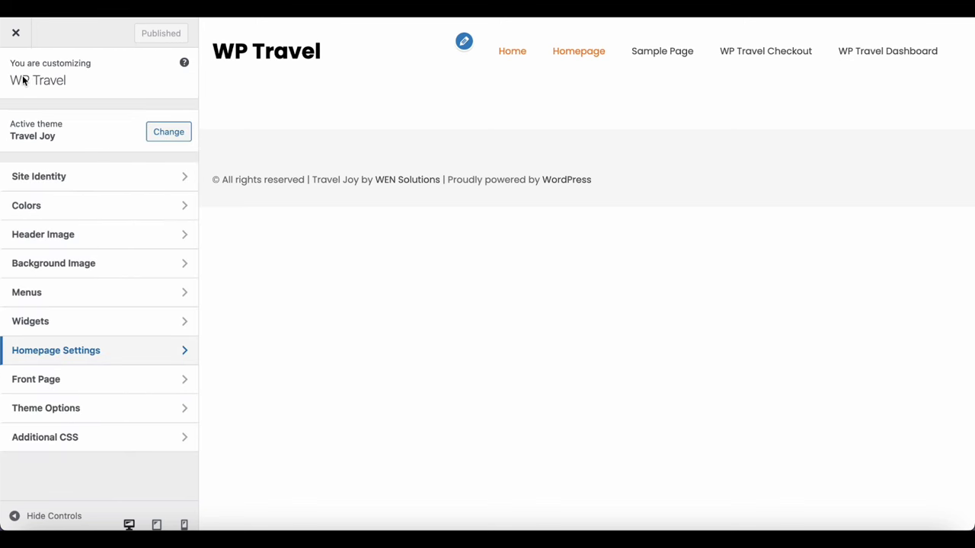
# Enable the Banner Slider section, drawing from the Trip Locations taxonomy with the America term
pyautogui.click(61, 382)
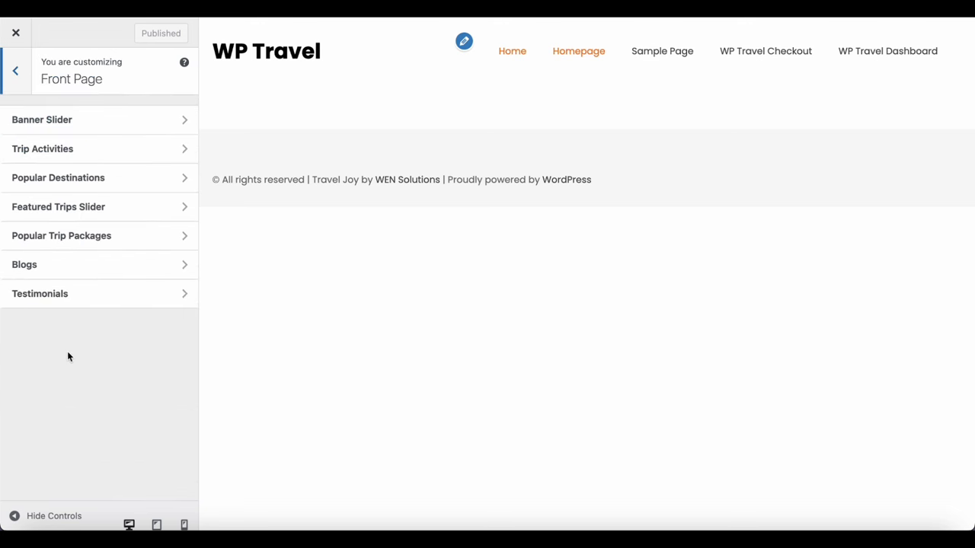
pyautogui.click(86, 124)
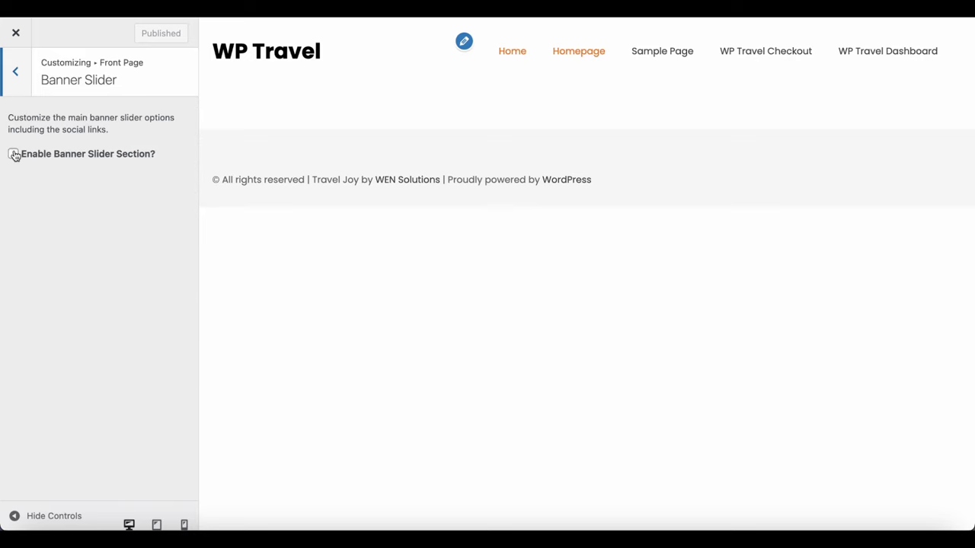
pyautogui.click(13, 154)
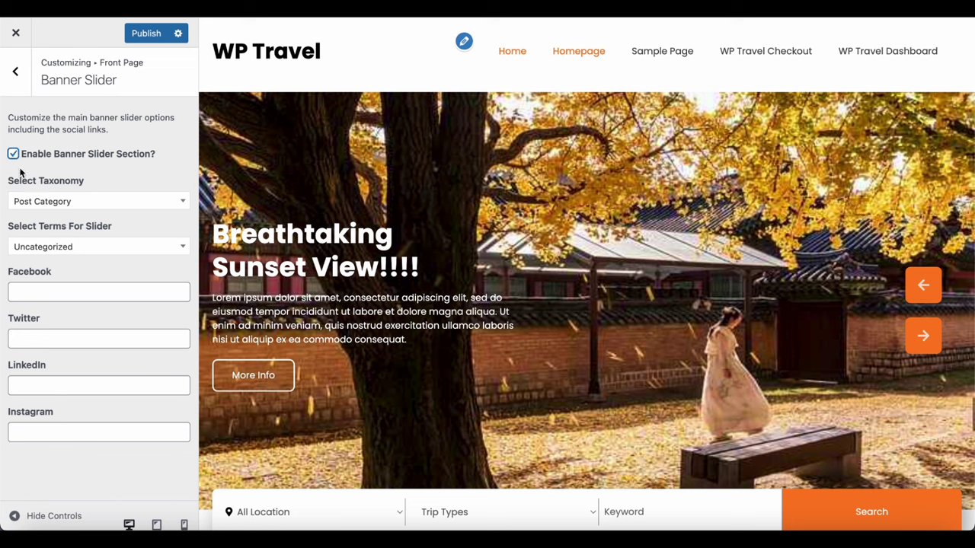
pyautogui.click(29, 207)
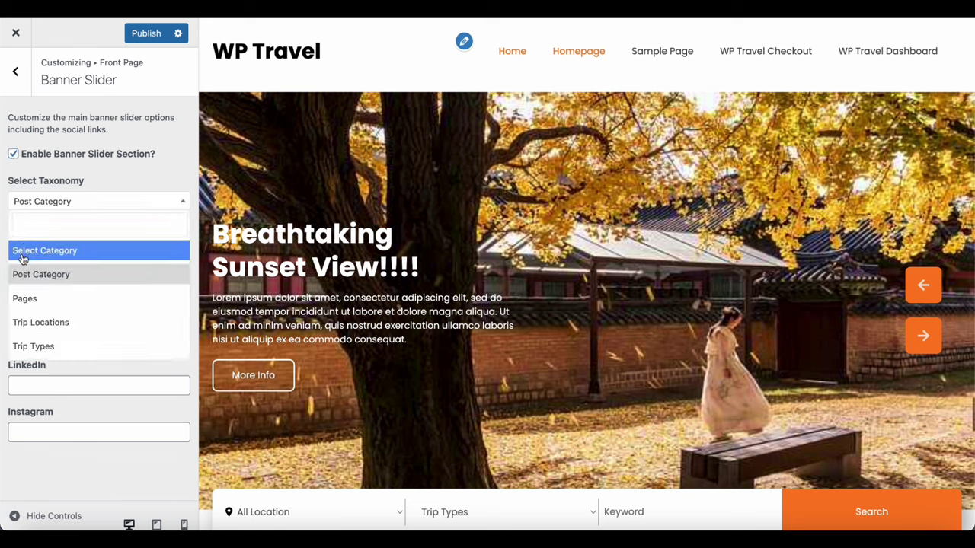
pyautogui.click(32, 325)
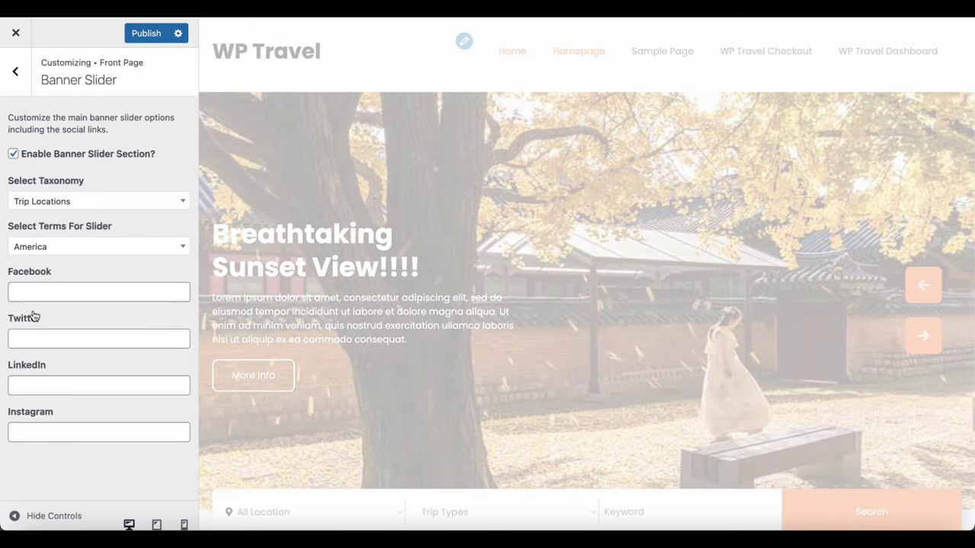
pyautogui.click(48, 247)
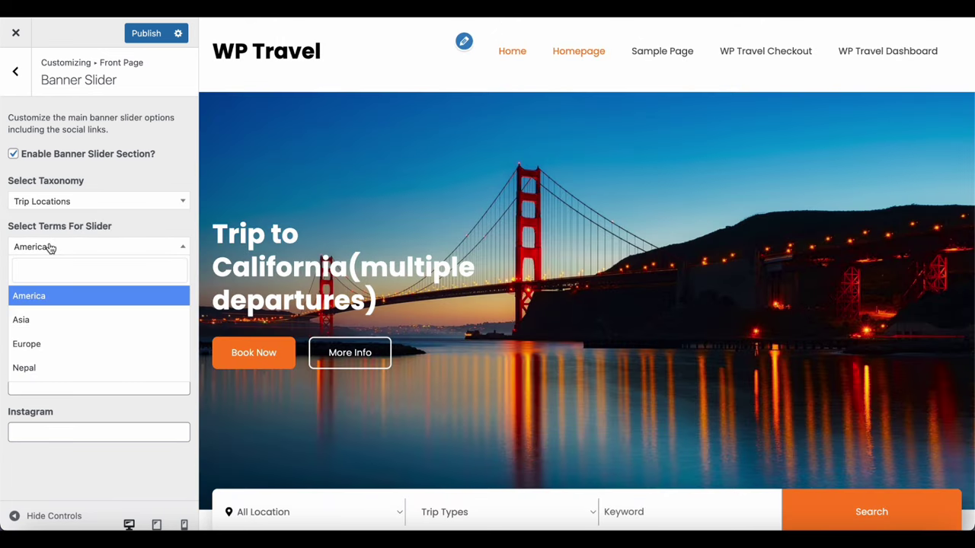
pyautogui.click(37, 304)
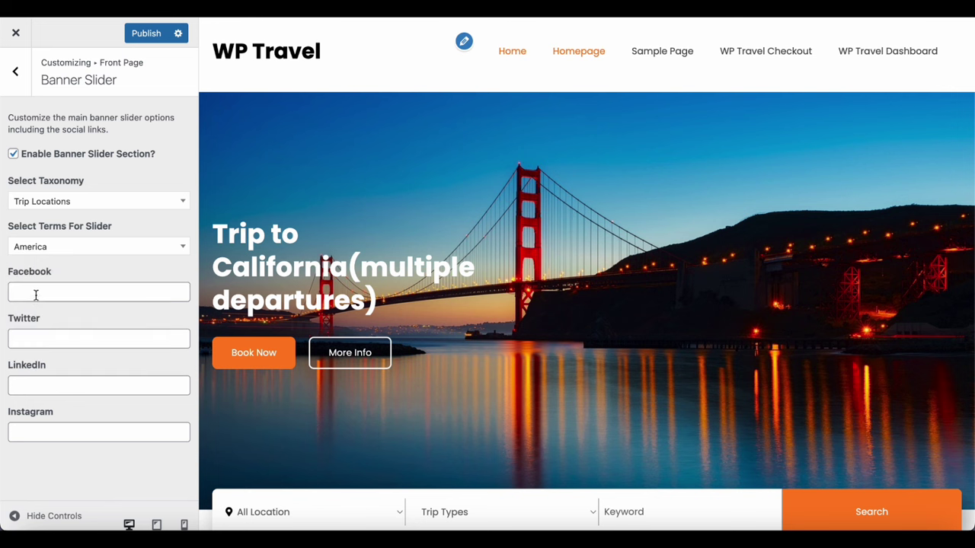
# Enter facebook.com, twitter.com, linkedin.com and instagram.com as the slider's social links and publish
pyautogui.click(36, 295)
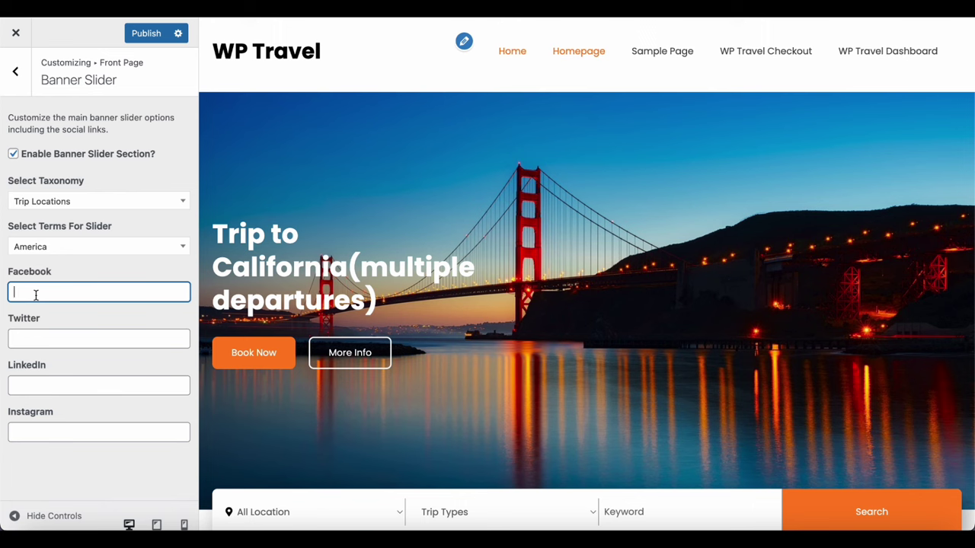
pyautogui.write('faceb')
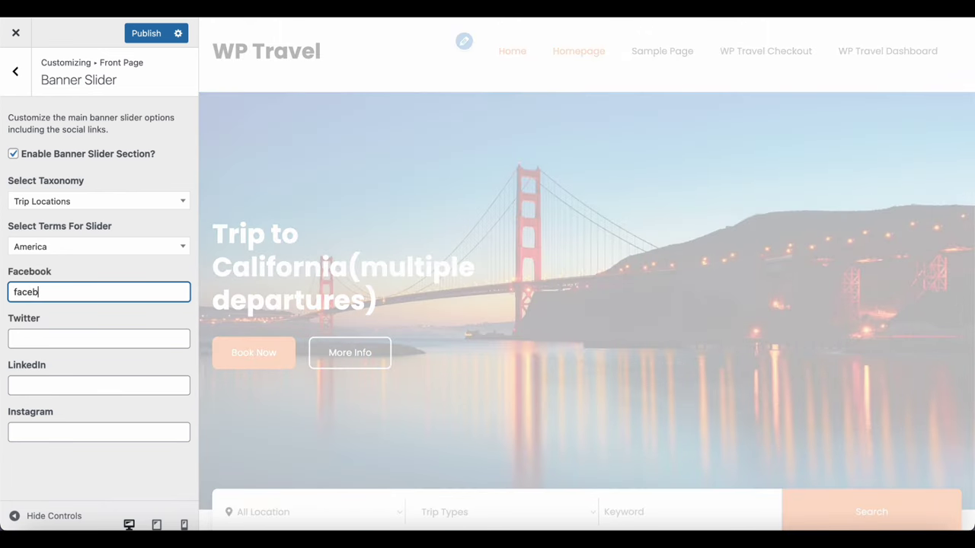
pyautogui.write('ook.com')
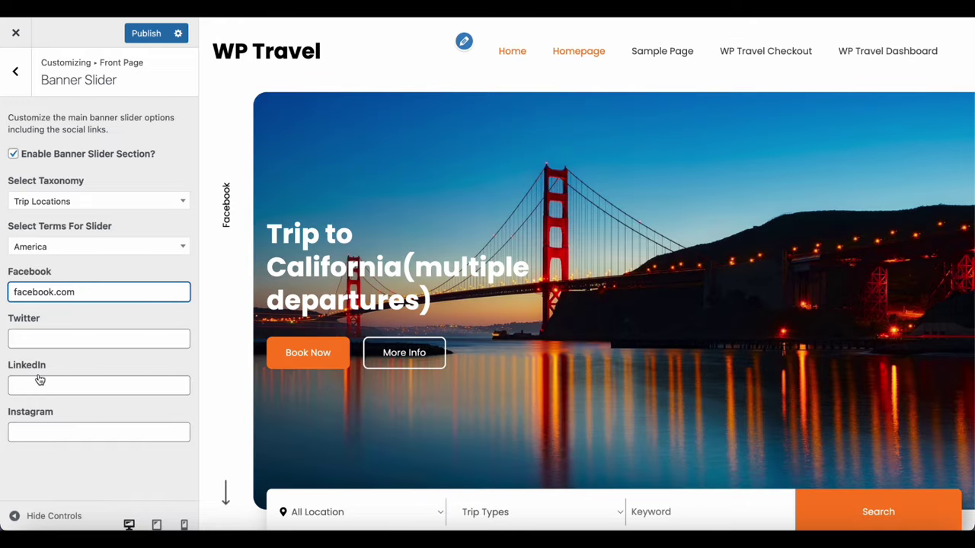
pyautogui.click(35, 336)
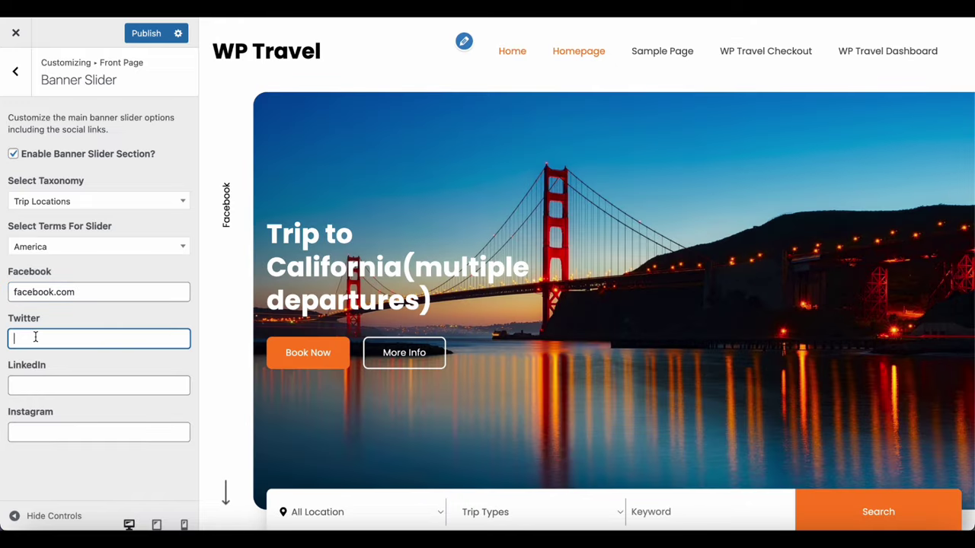
pyautogui.write('twitter')
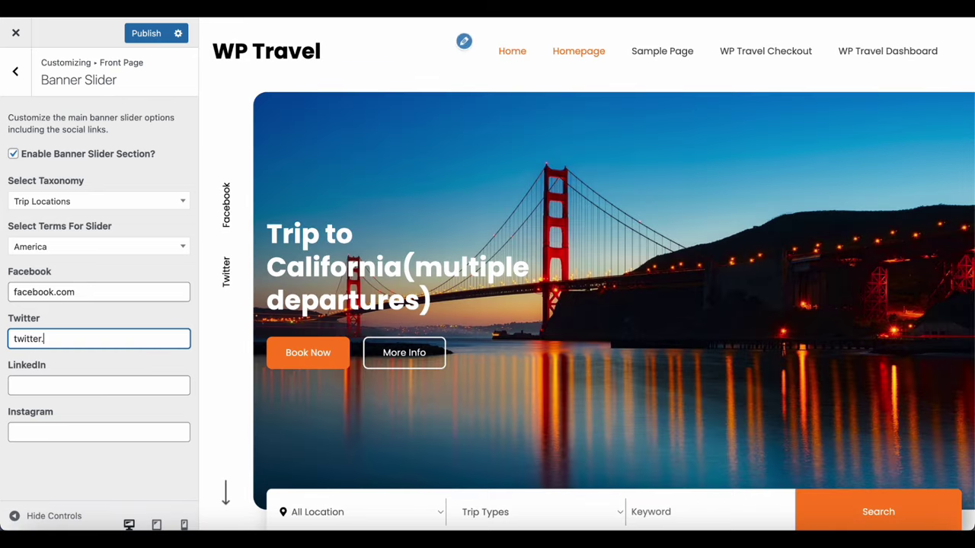
pyautogui.write('.com')
pyautogui.click(42, 383)
pyautogui.write('l')
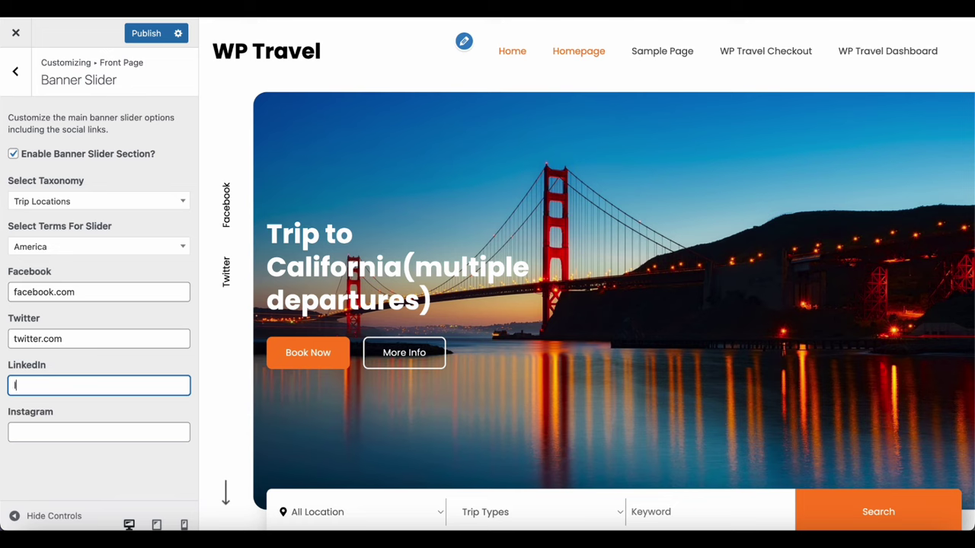
pyautogui.write('inke')
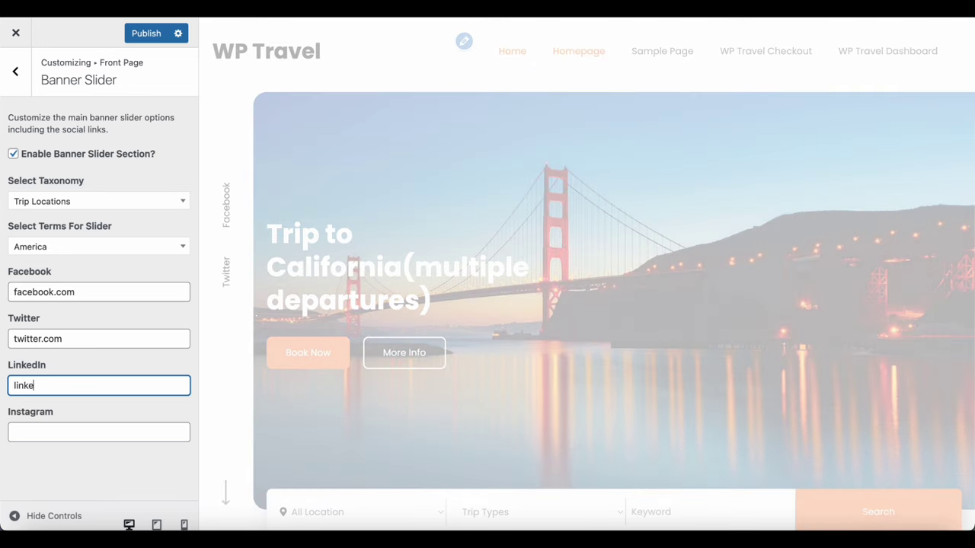
pyautogui.write('din.com')
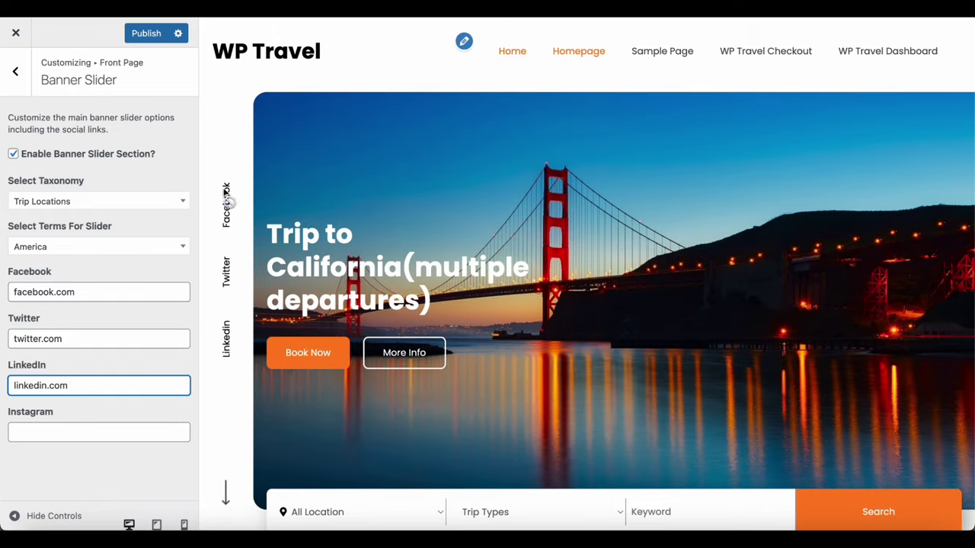
pyautogui.click(112, 434)
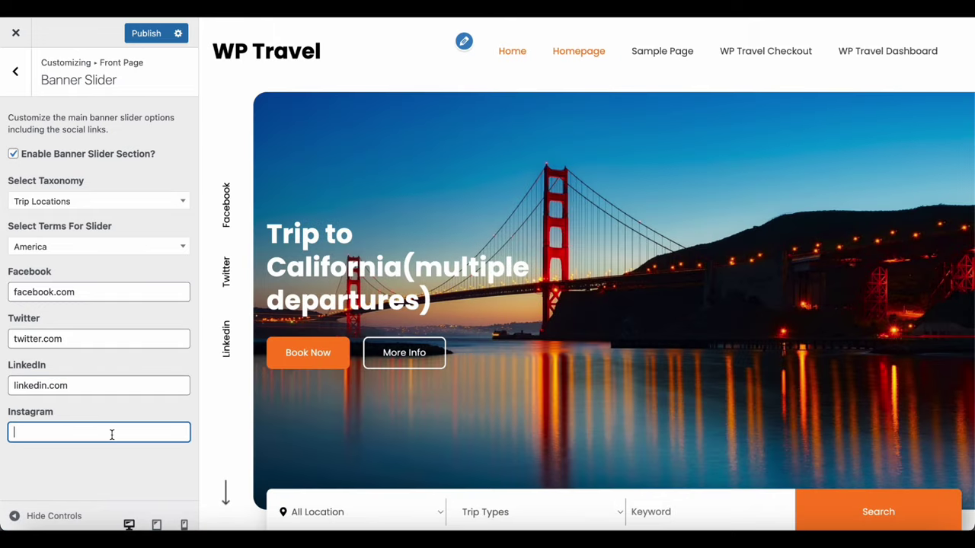
pyautogui.write('inst')
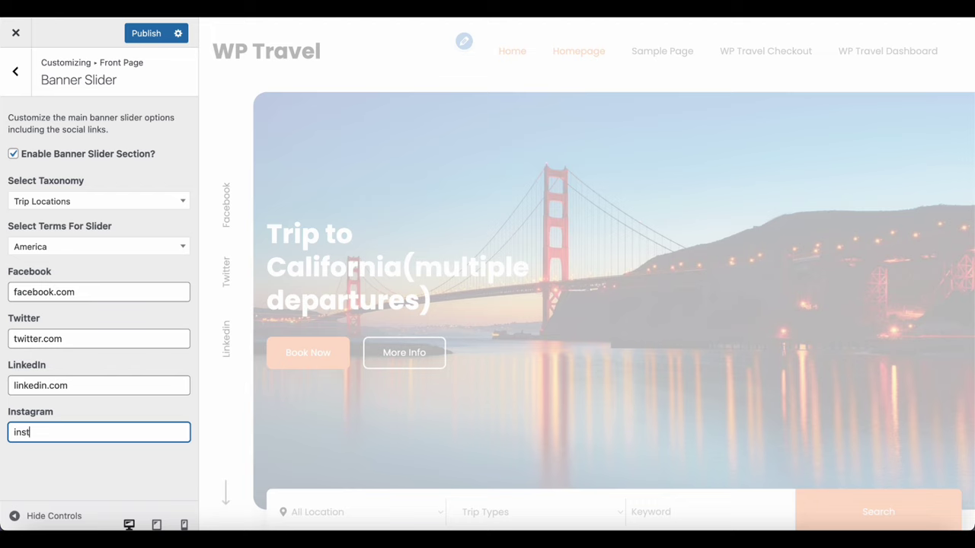
pyautogui.write('af')
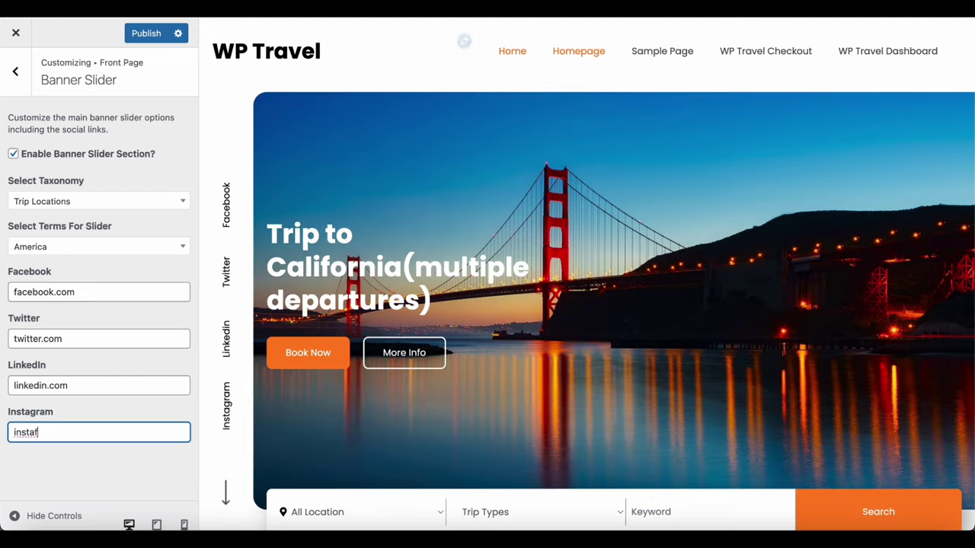
pyautogui.press('BackSpace')
pyautogui.write('gram')
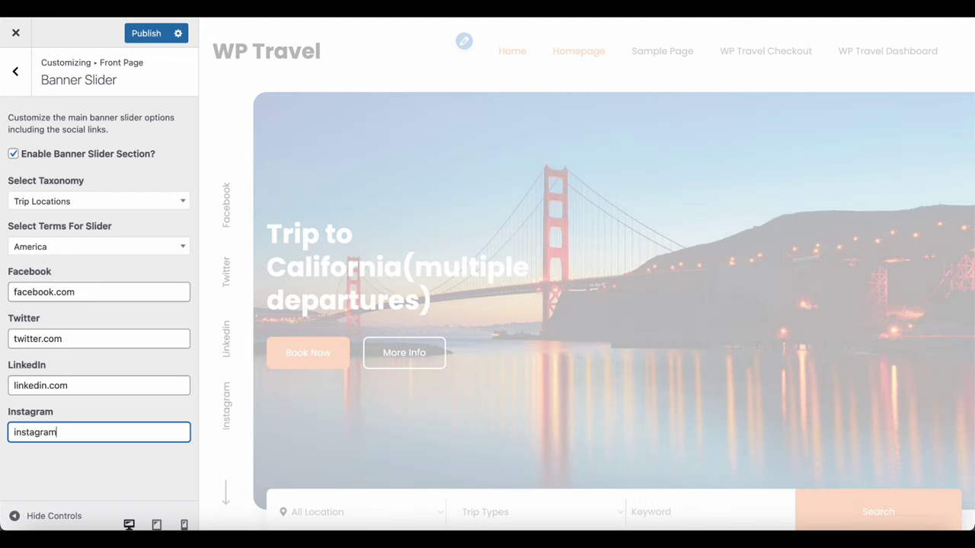
pyautogui.write('.com')
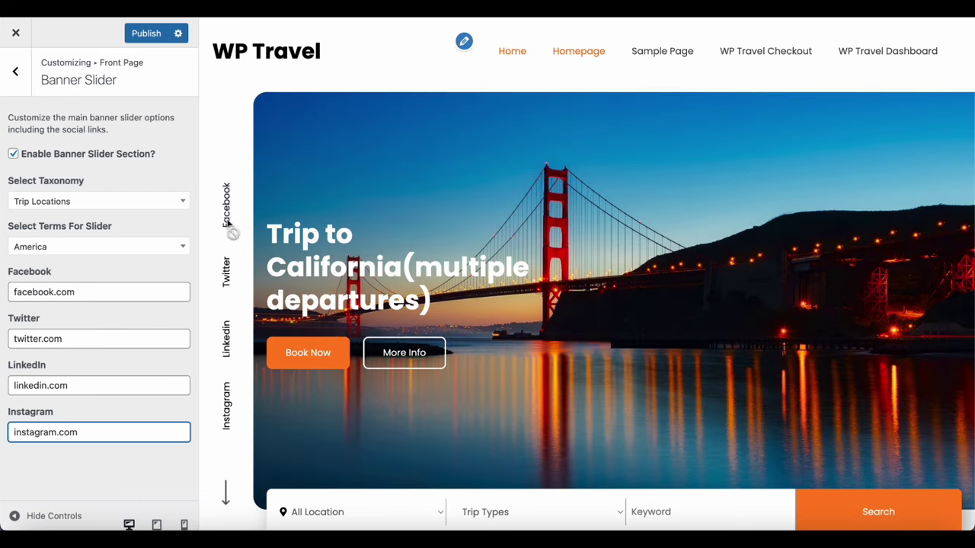
pyautogui.click(148, 37)
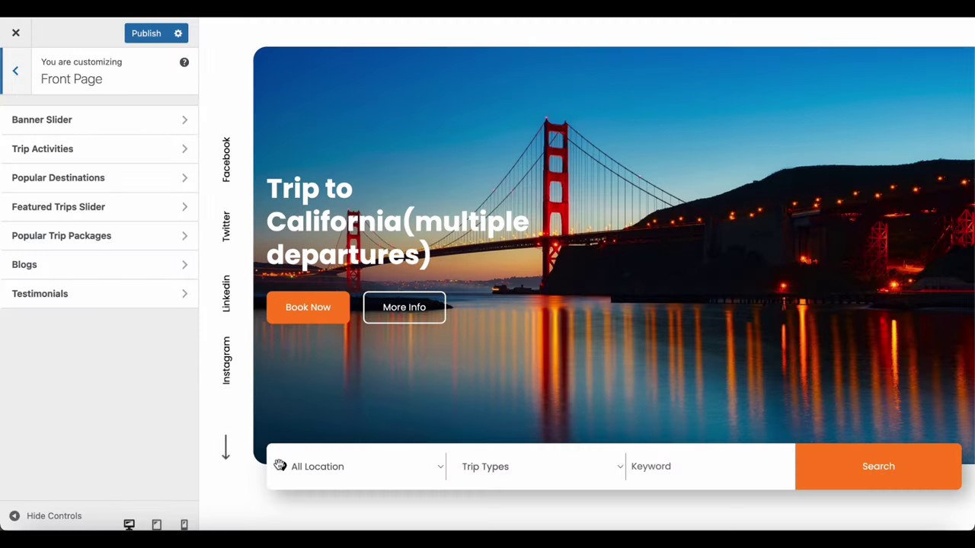
# Enable the Trip Activities section headed 'Trip Activities', publish it, and go back to Front Page
pyautogui.scroll(-2, 279, 466)
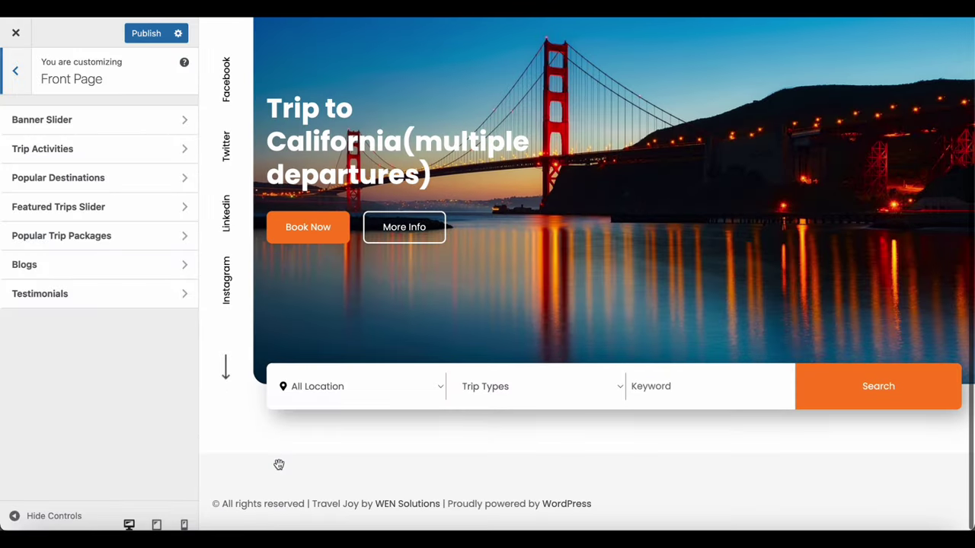
pyautogui.click(107, 156)
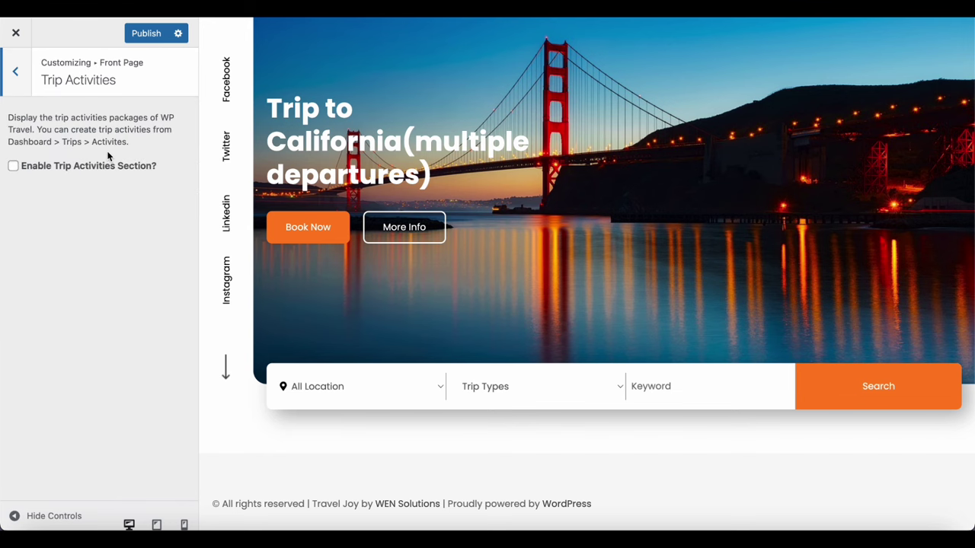
pyautogui.click(13, 168)
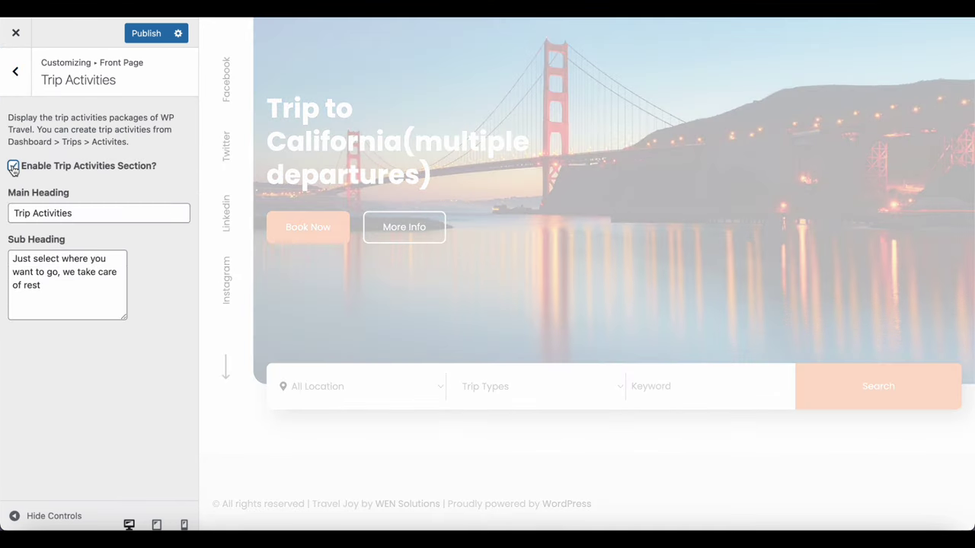
pyautogui.scroll(-3, 215, 348)
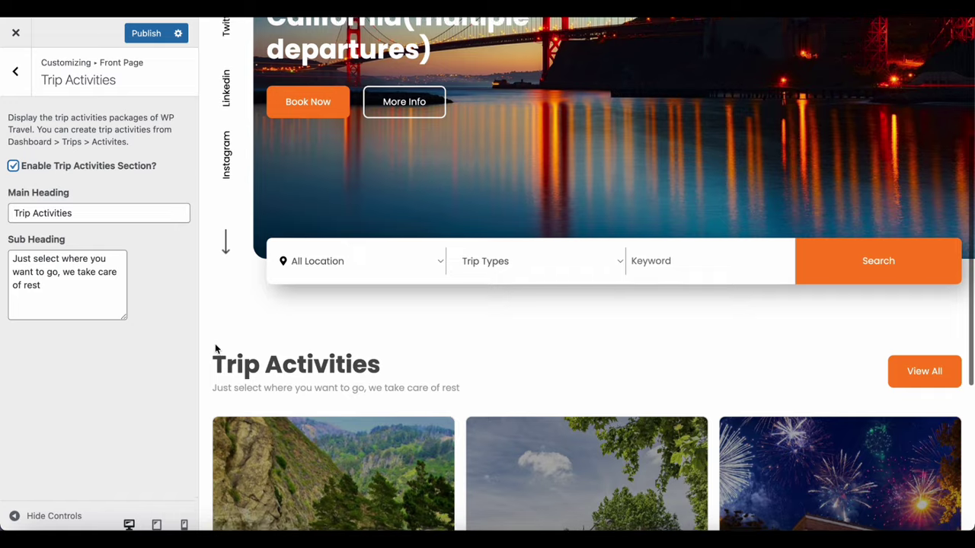
pyautogui.scroll(-4, 216, 349)
pyautogui.scroll(-2, 352, 487)
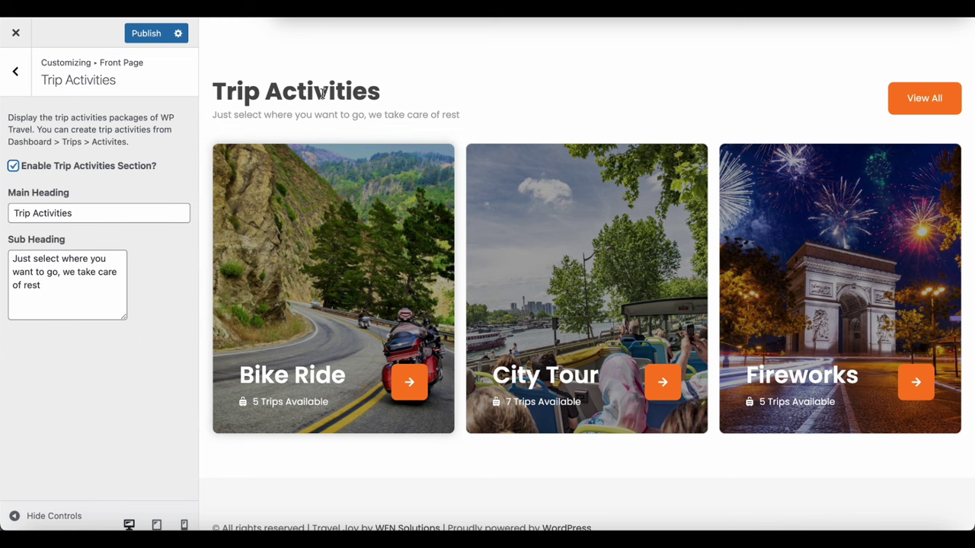
pyautogui.click(155, 34)
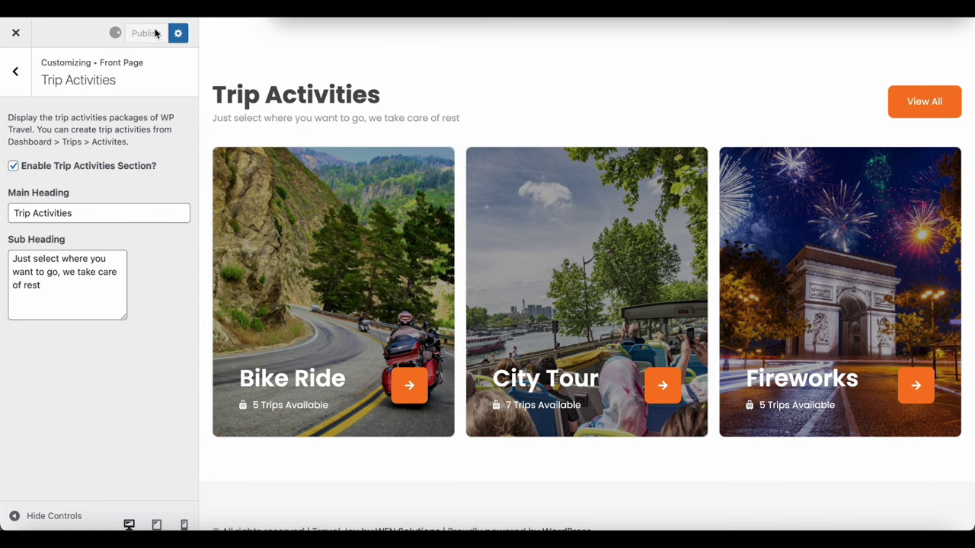
pyautogui.scroll(10, 226, 86)
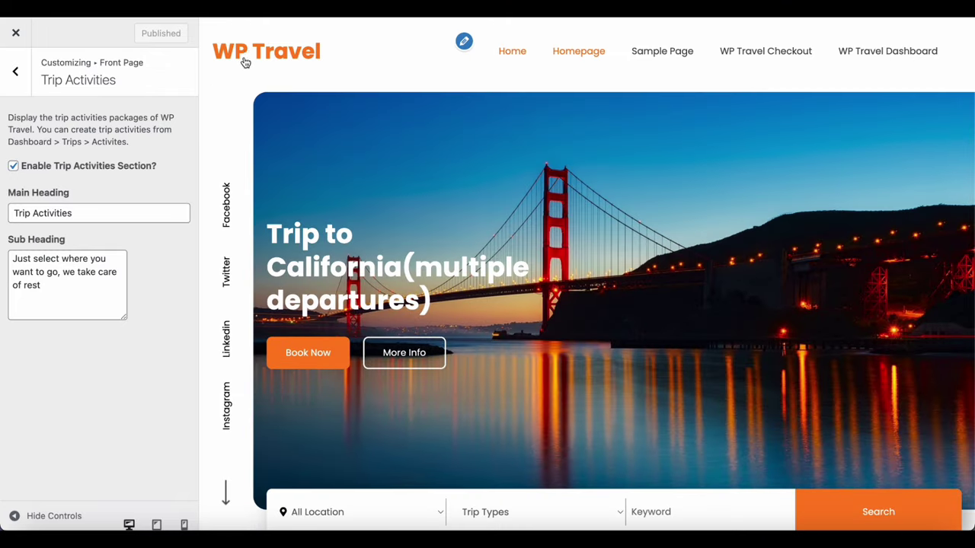
pyautogui.tripleClick(259, 67)
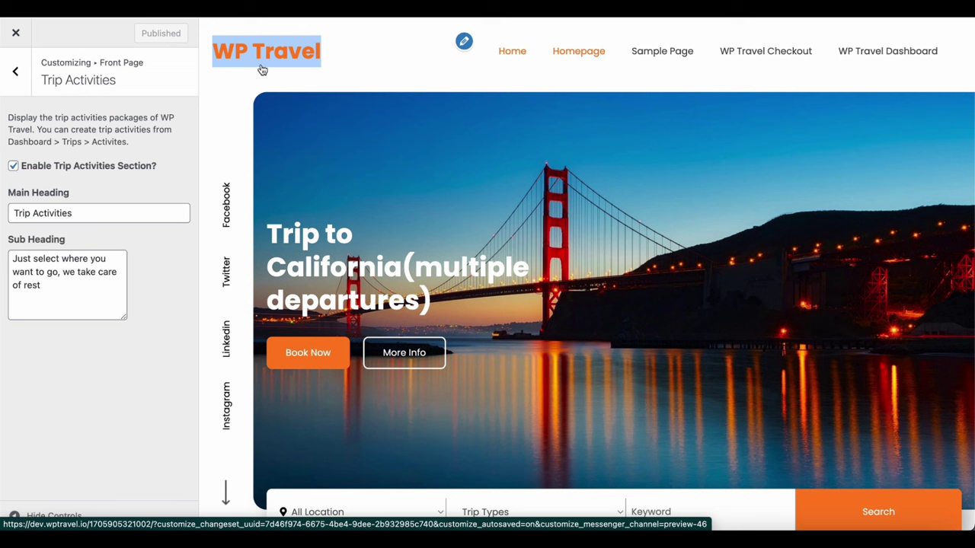
pyautogui.press('Escape')
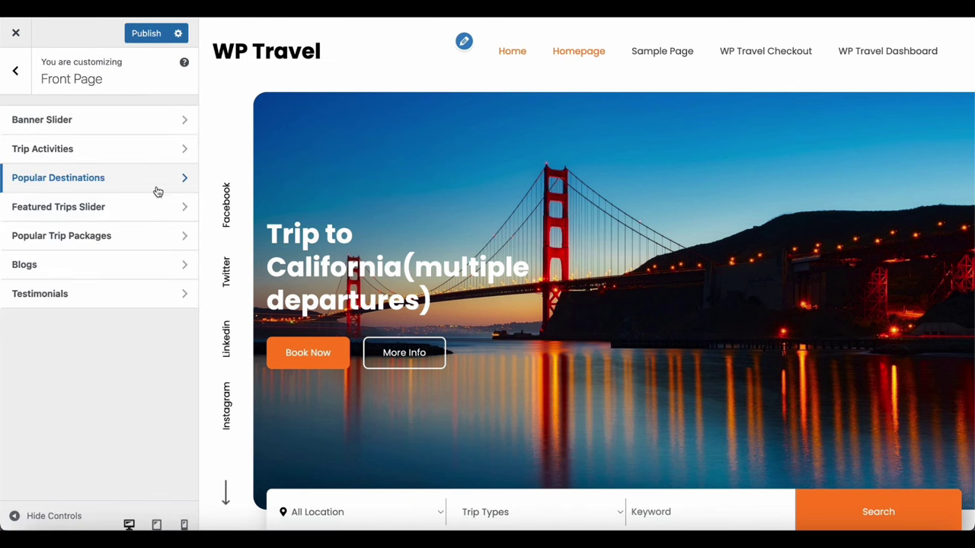
# Enable and publish the Popular Destination section, then reopen the Front Page section list
pyautogui.click(174, 183)
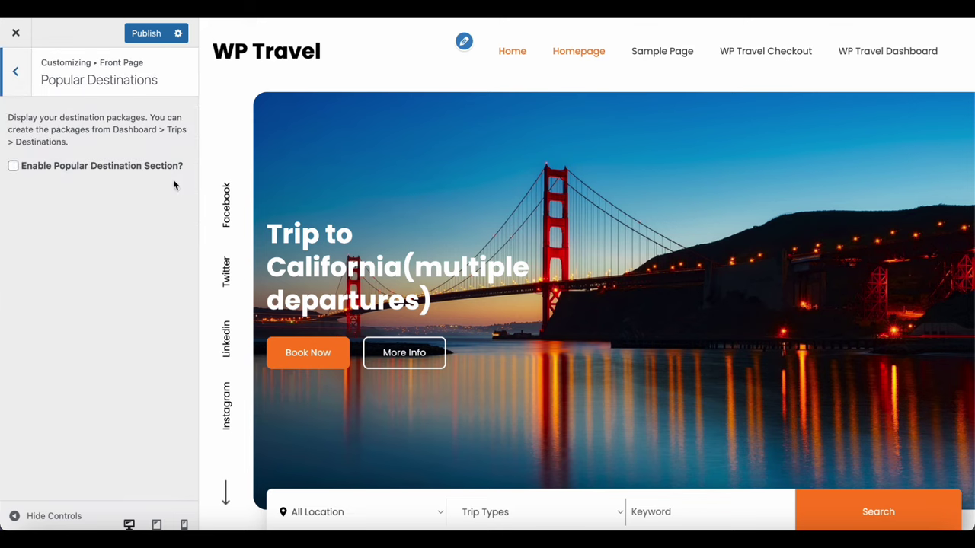
pyautogui.click(21, 168)
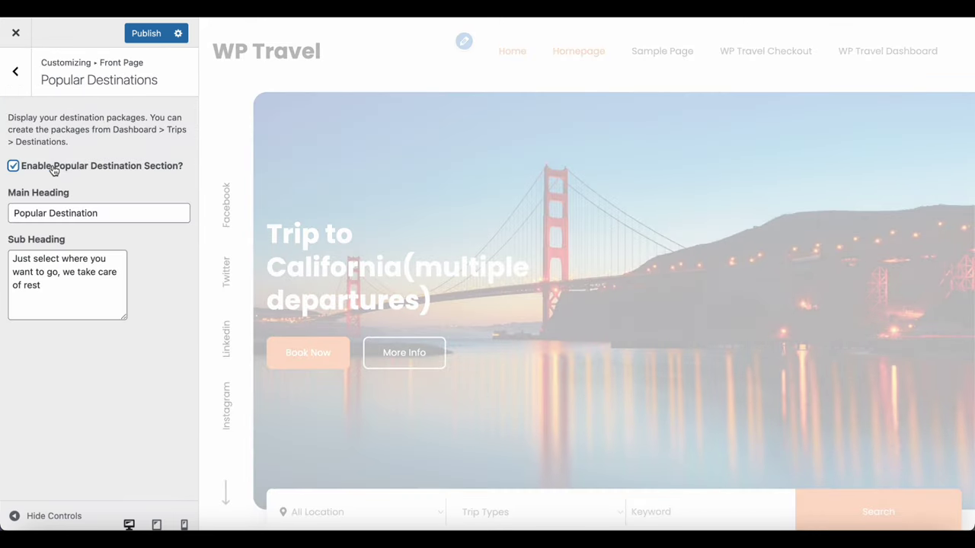
pyautogui.scroll(-10, 415, 346)
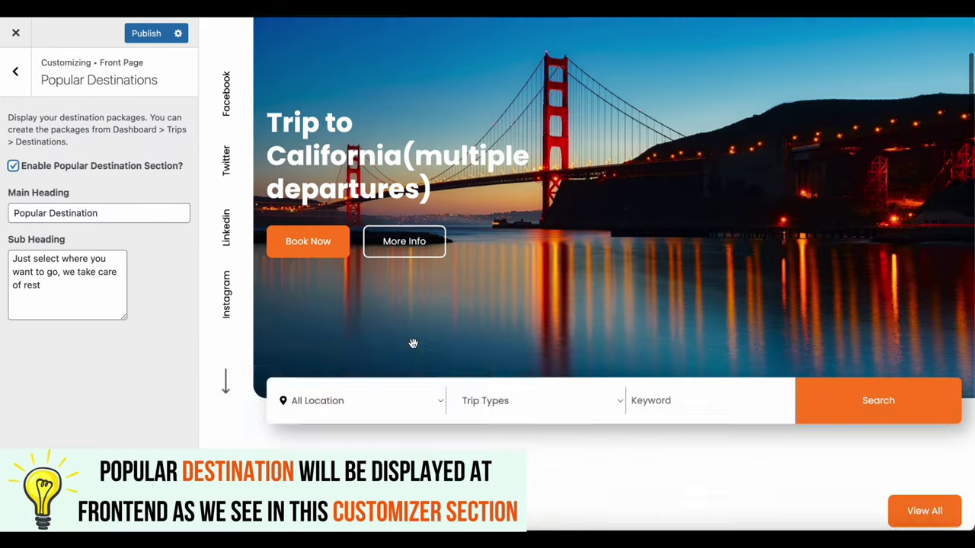
pyautogui.scroll(3, 413, 348)
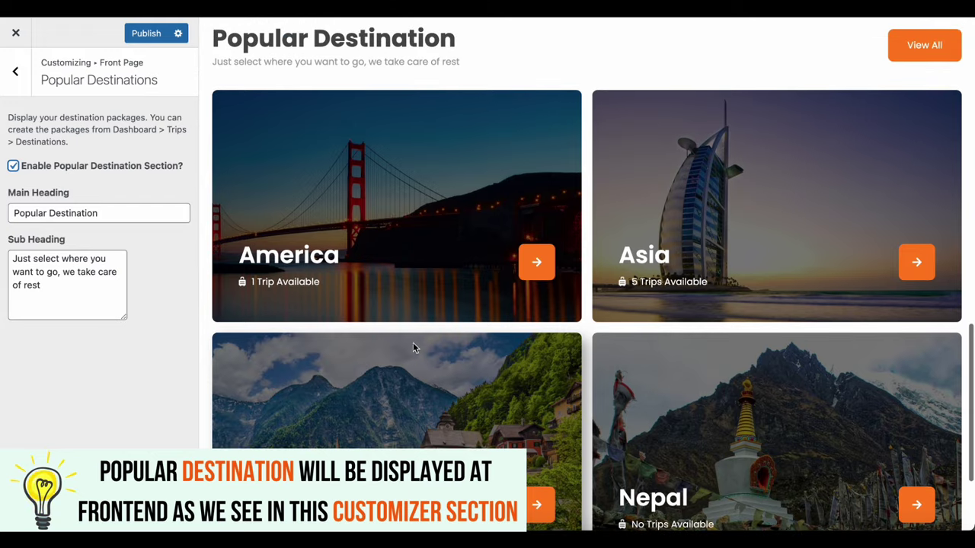
pyautogui.scroll(-3, 415, 347)
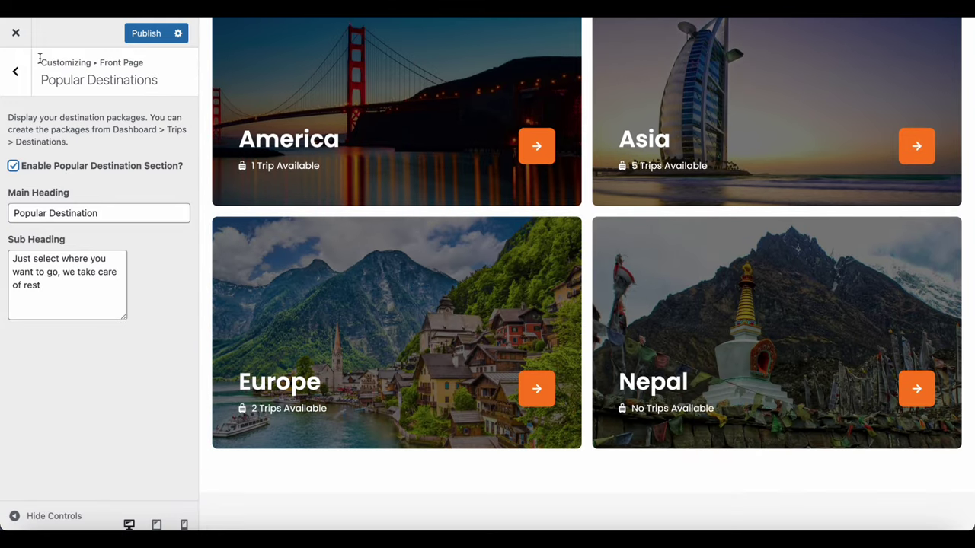
pyautogui.click(144, 35)
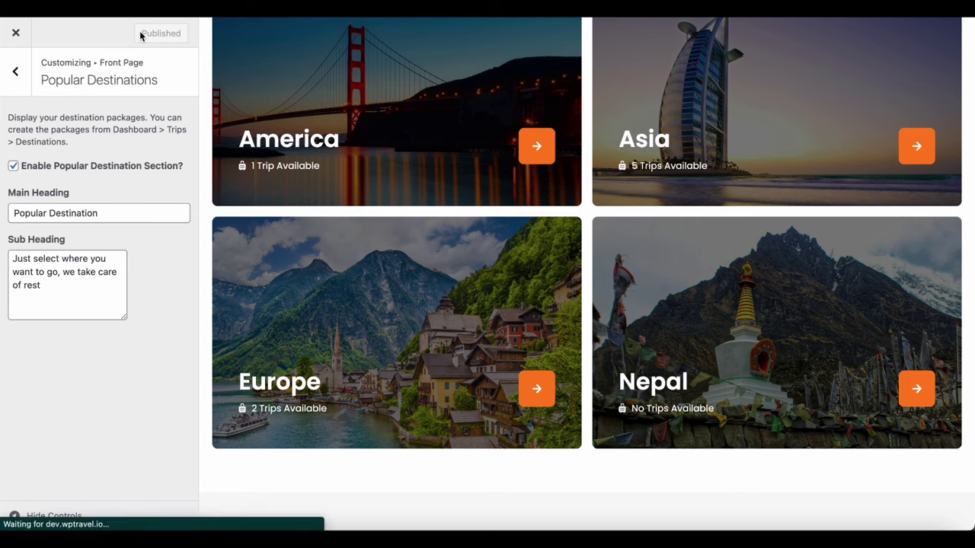
pyautogui.click(17, 76)
pyautogui.click(15, 74)
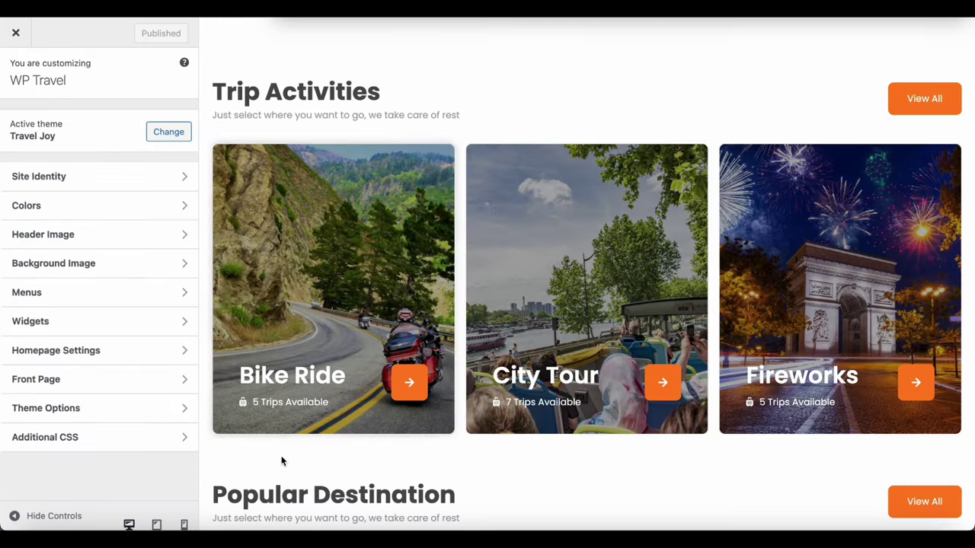
pyautogui.click(162, 379)
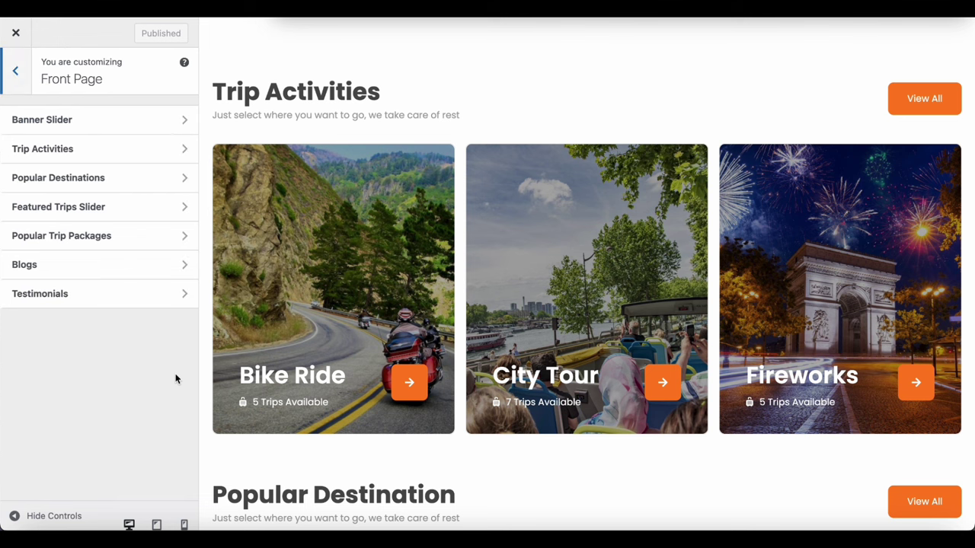
# Enable the Featured Trips Slider with 'Display Trip Details?' ticked and publish it
pyautogui.click(166, 207)
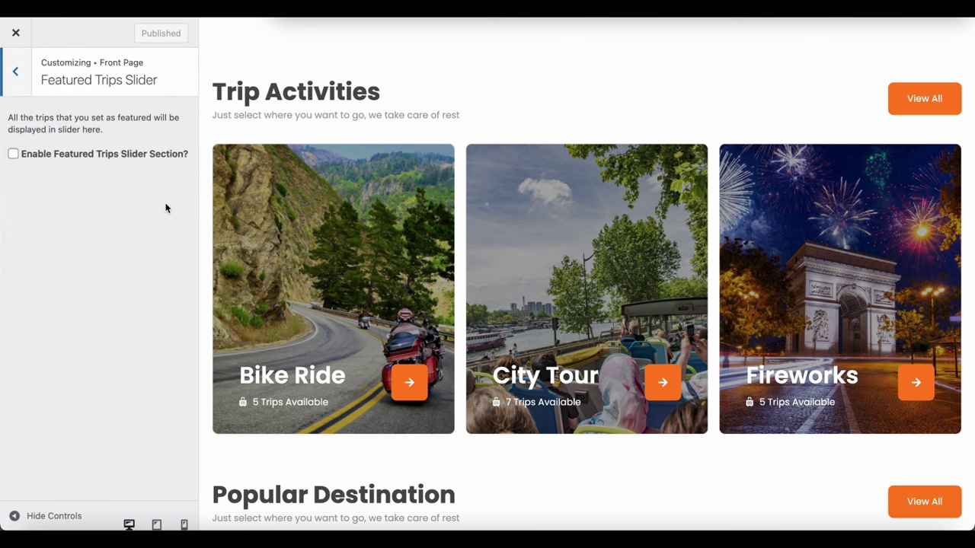
pyautogui.click(65, 157)
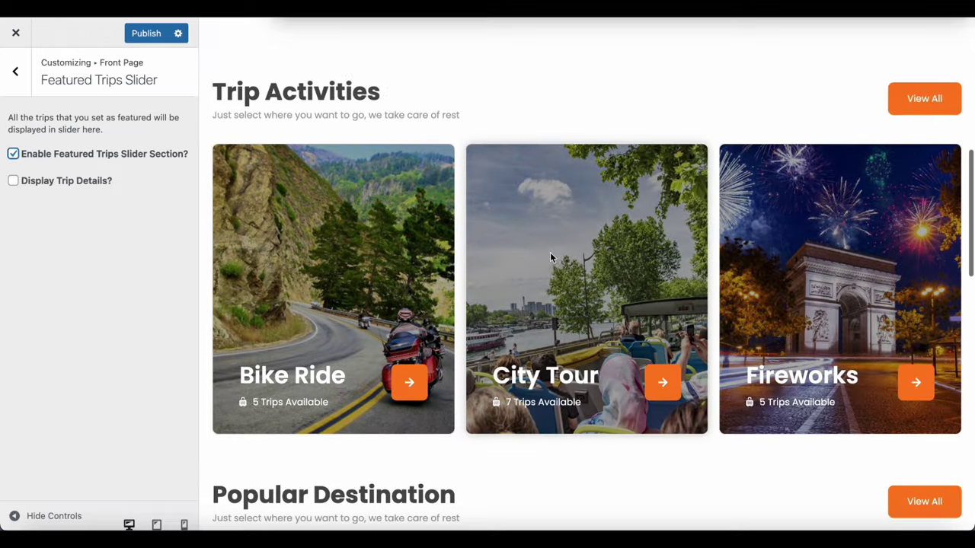
pyautogui.scroll(-5, 551, 254)
pyautogui.scroll(-2, 551, 251)
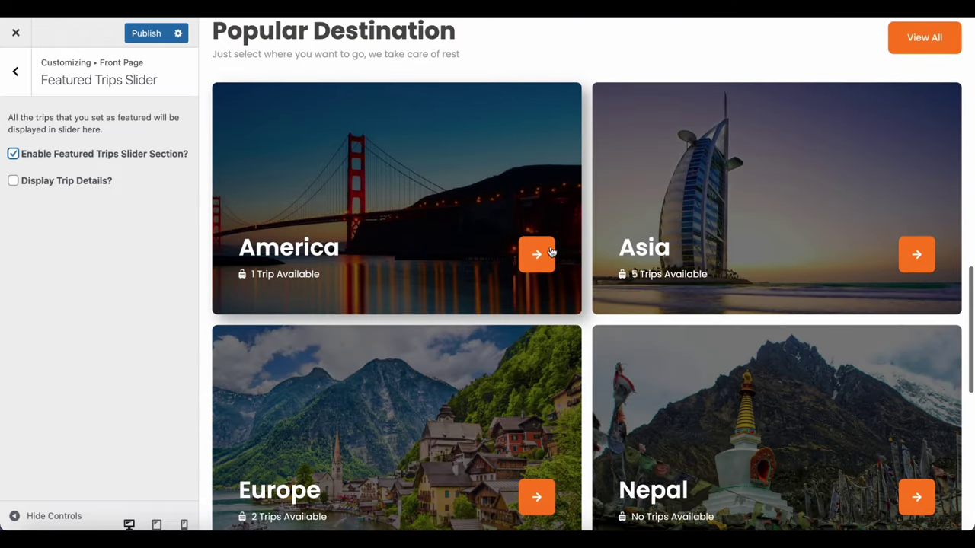
pyautogui.scroll(-5, 695, 407)
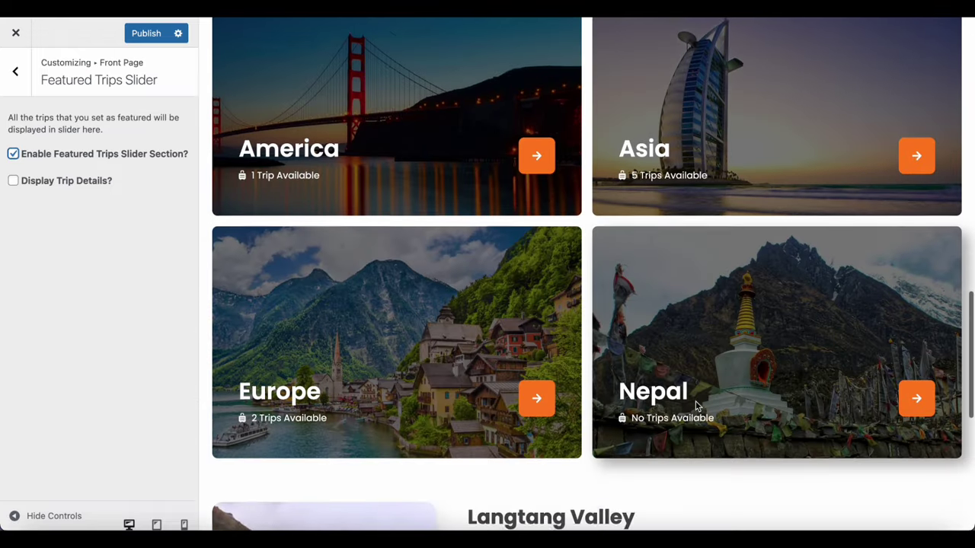
pyautogui.scroll(-2, 695, 402)
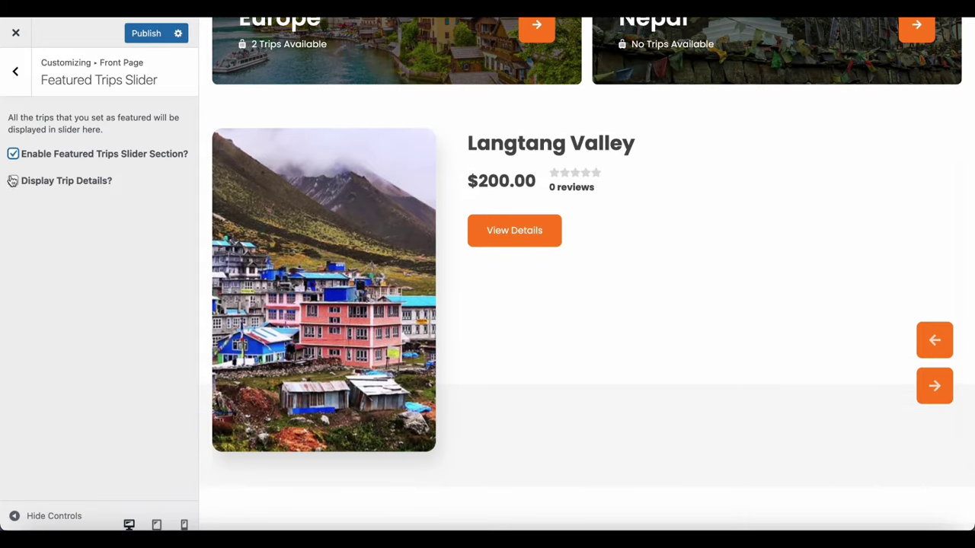
pyautogui.click(14, 183)
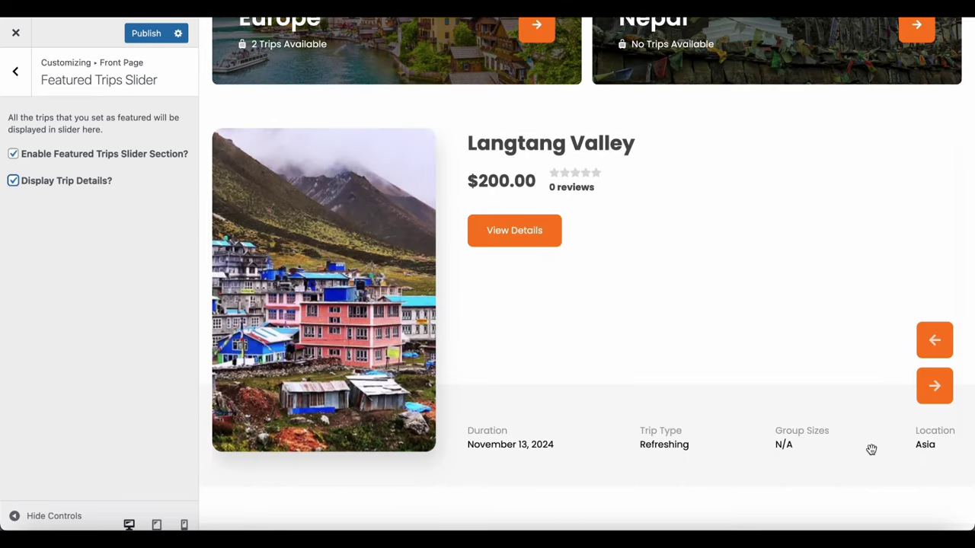
pyautogui.scroll(-2, 872, 450)
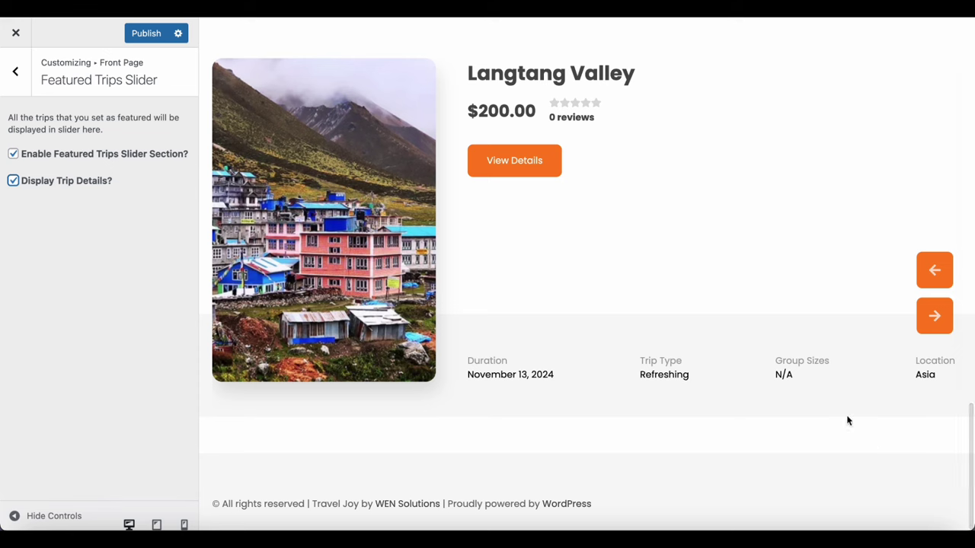
pyautogui.click(140, 34)
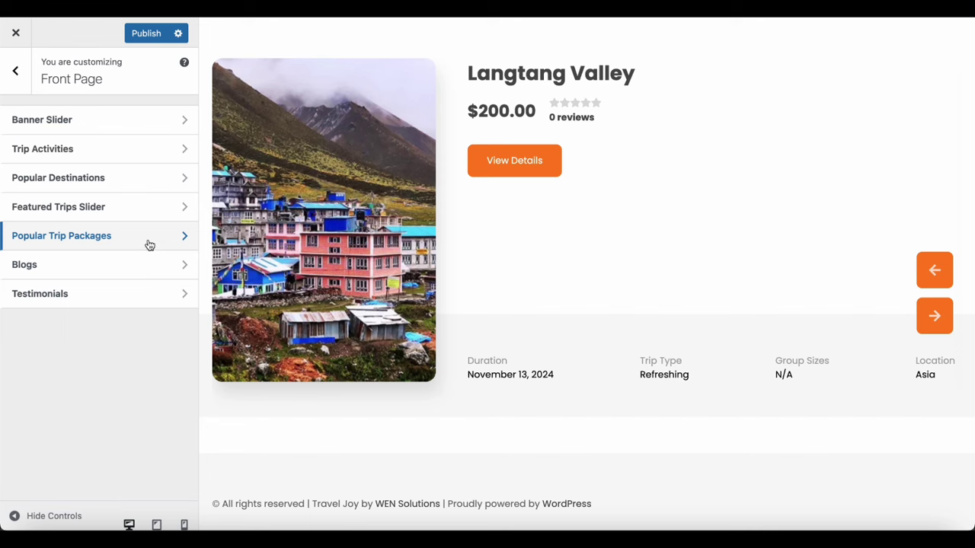
pyautogui.click(149, 242)
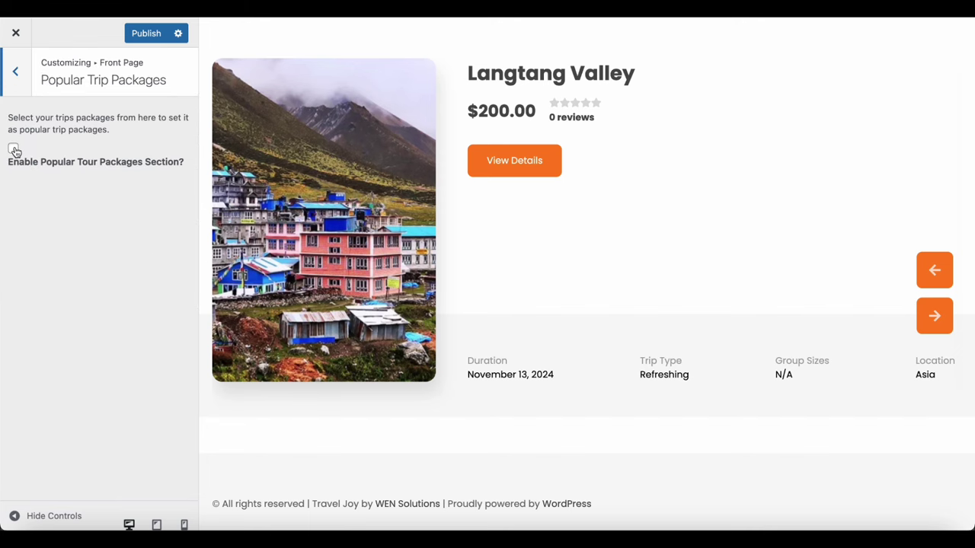
# Enable the Popular Tour Packages section and select Dubai(Normal) and Trip to California(multiple departures)
pyautogui.click(14, 149)
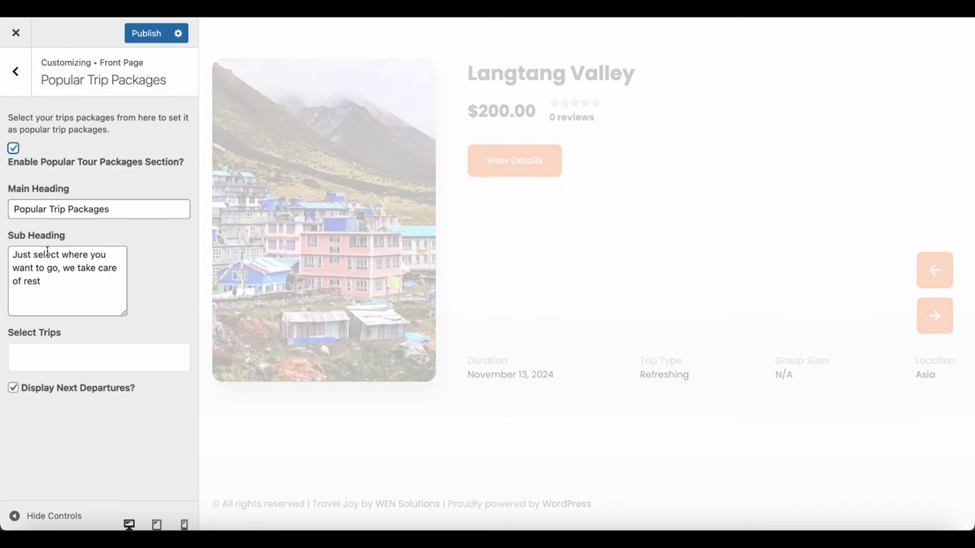
pyautogui.click(52, 350)
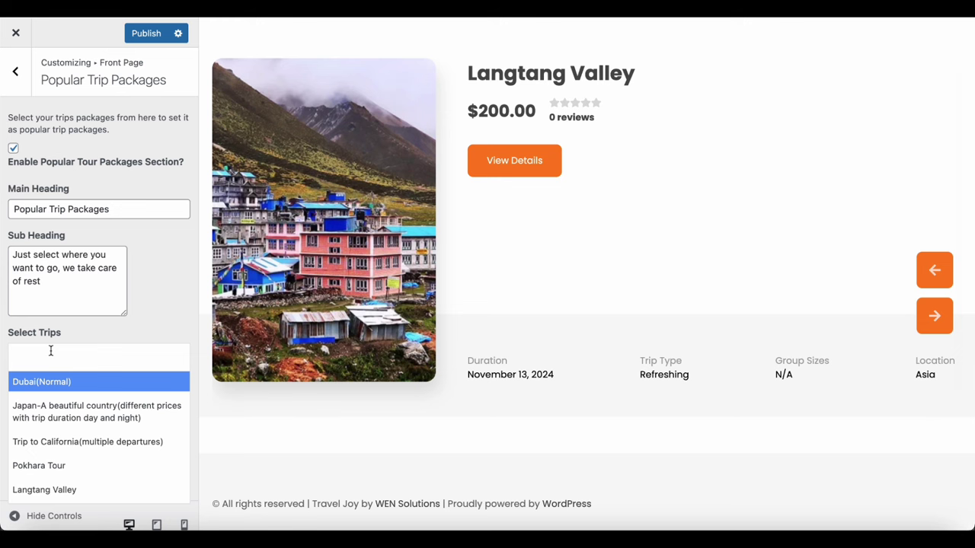
pyautogui.click(51, 384)
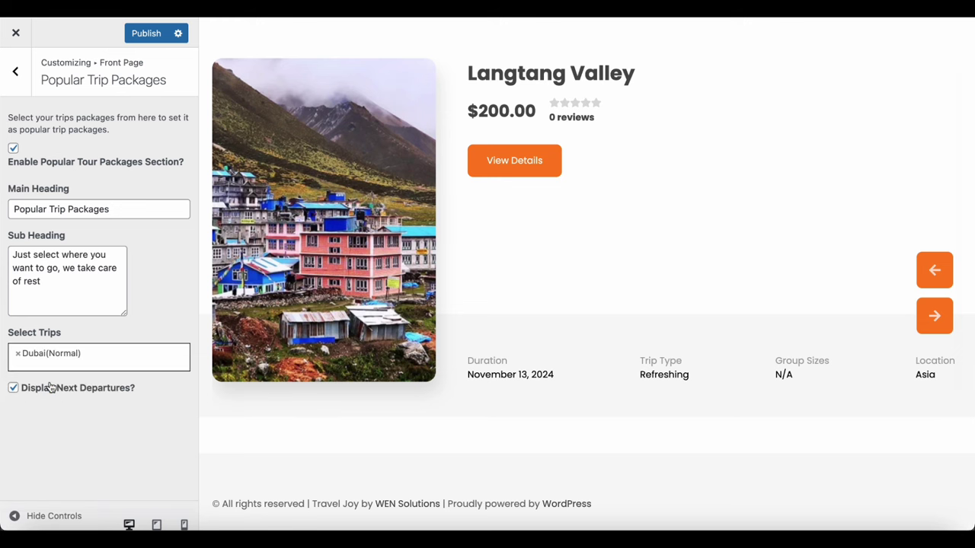
pyautogui.click(93, 356)
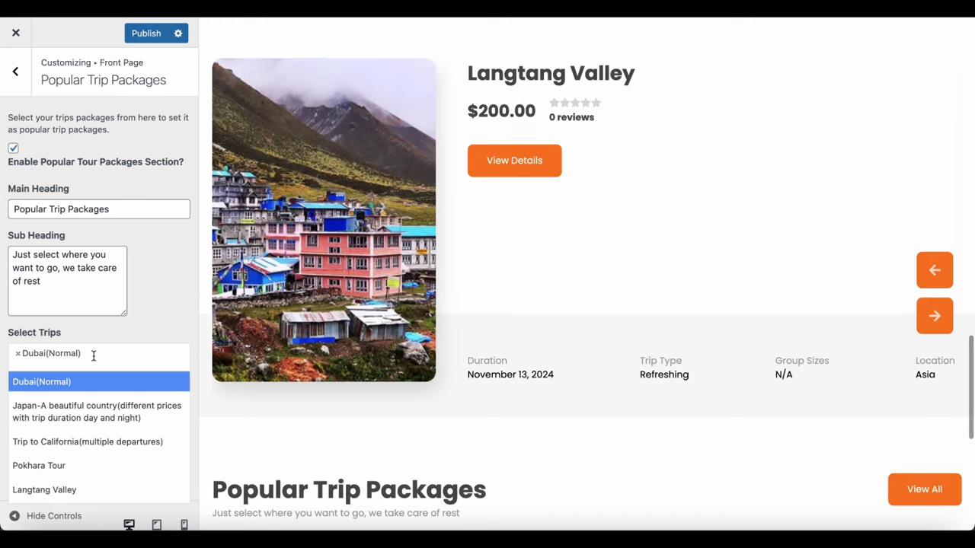
pyautogui.click(82, 439)
# Add Langtang Valley to the selected trips and publish the section
pyautogui.scroll(-5, 358, 401)
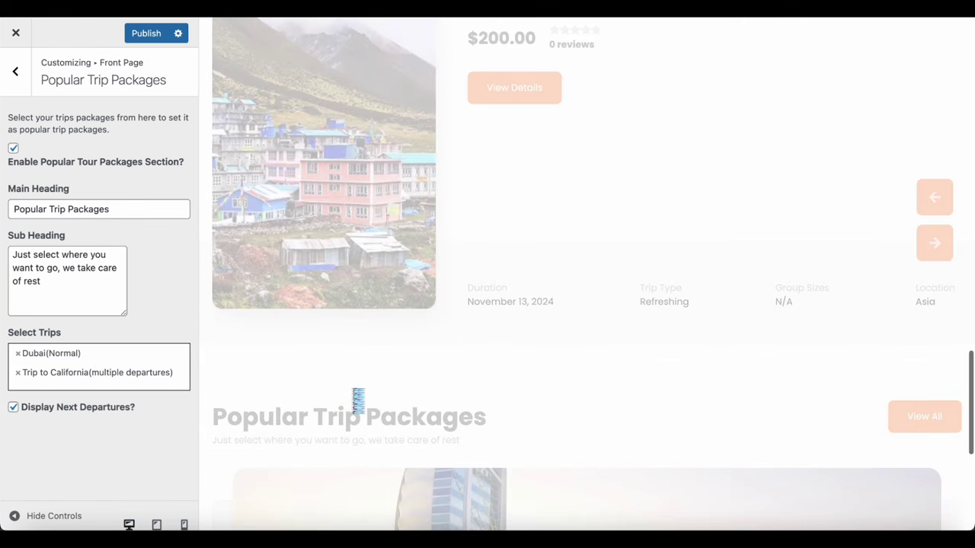
pyautogui.scroll(-3, 354, 396)
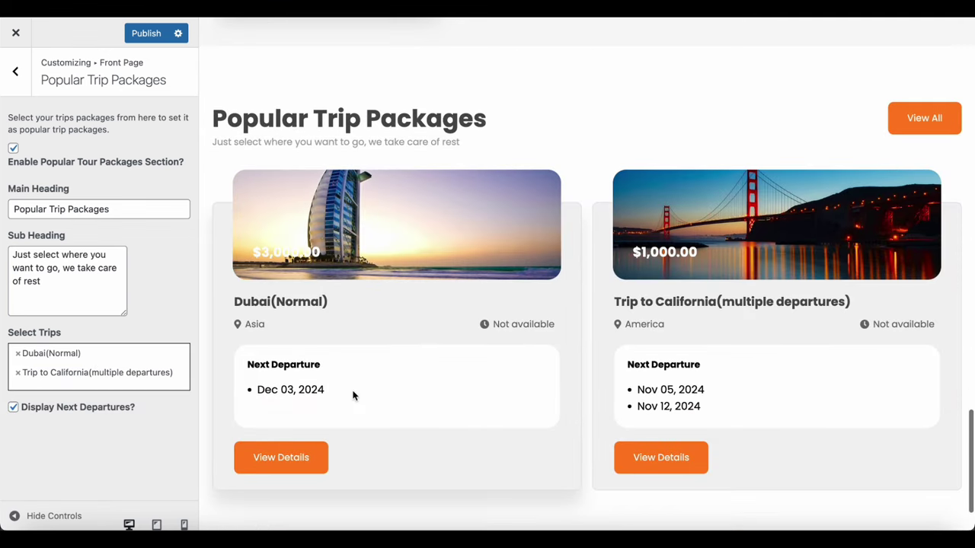
pyautogui.click(173, 380)
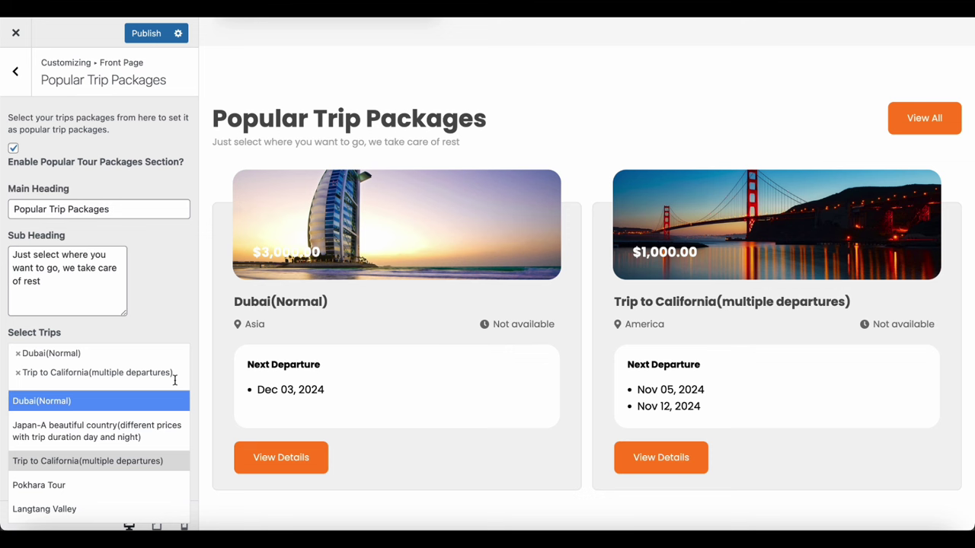
pyautogui.write('la')
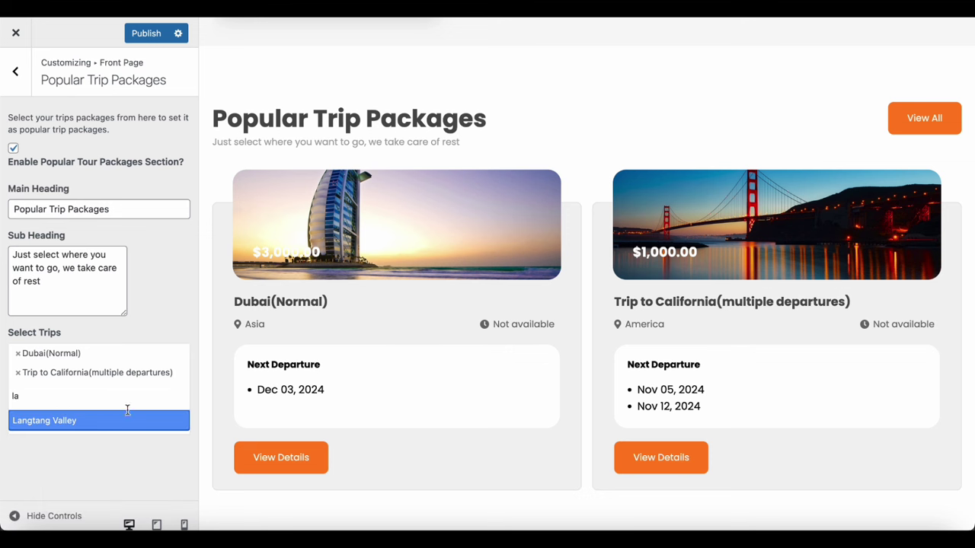
pyautogui.click(97, 423)
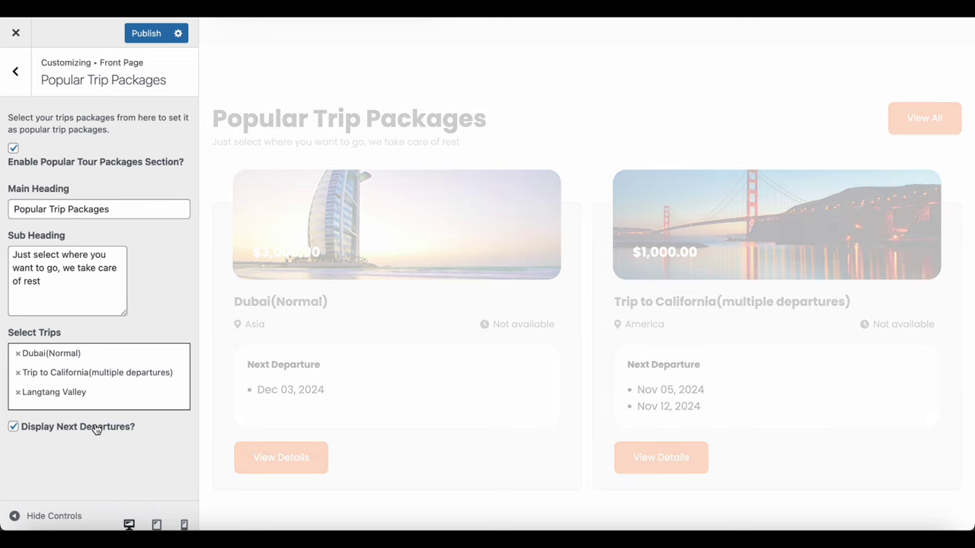
pyautogui.scroll(-2, 428, 391)
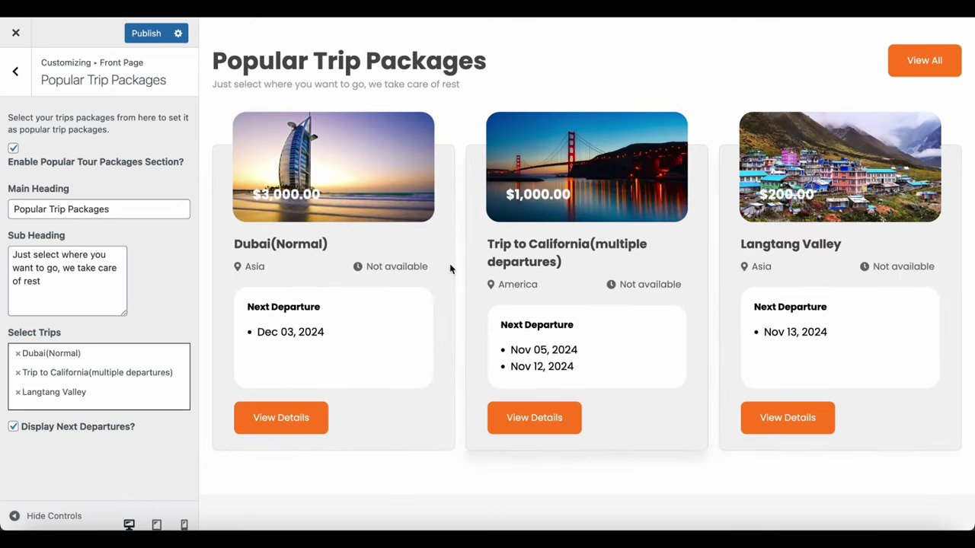
pyautogui.click(145, 35)
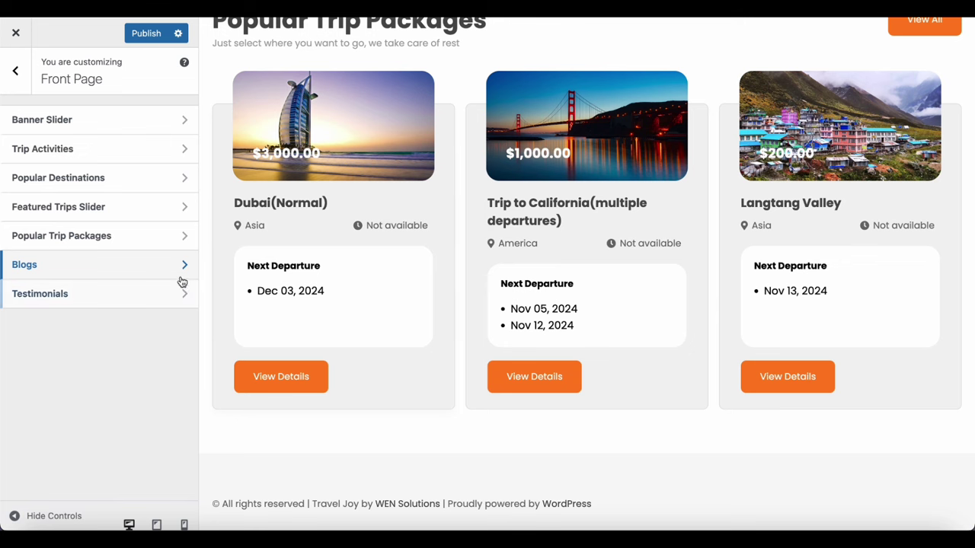
# Enable the Blogs section with Post Category taxonomy and the Wonder of World term
pyautogui.click(182, 267)
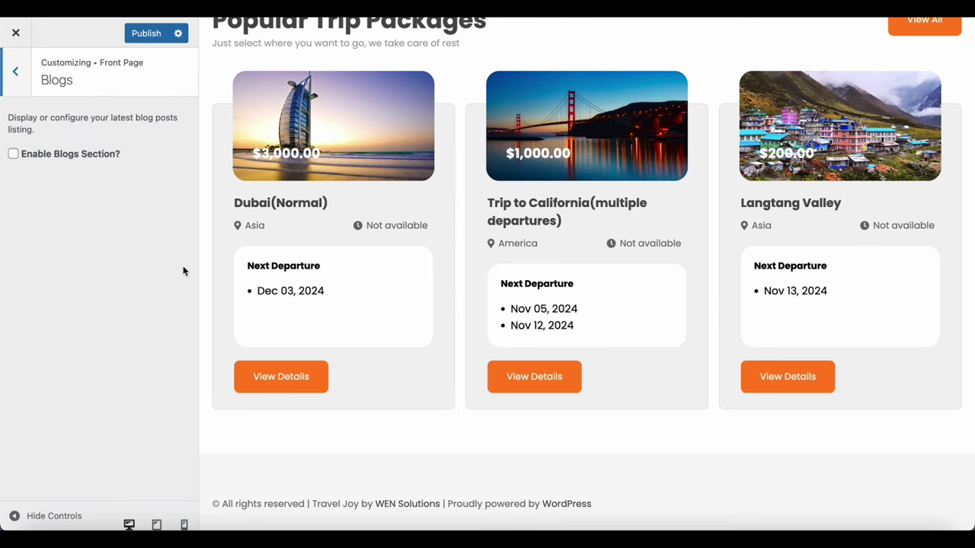
pyautogui.click(14, 155)
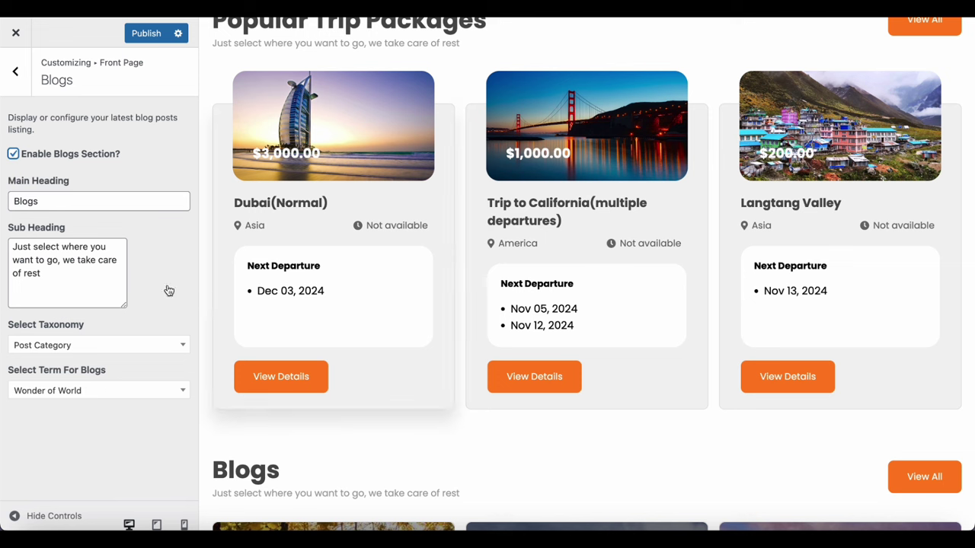
pyautogui.click(116, 349)
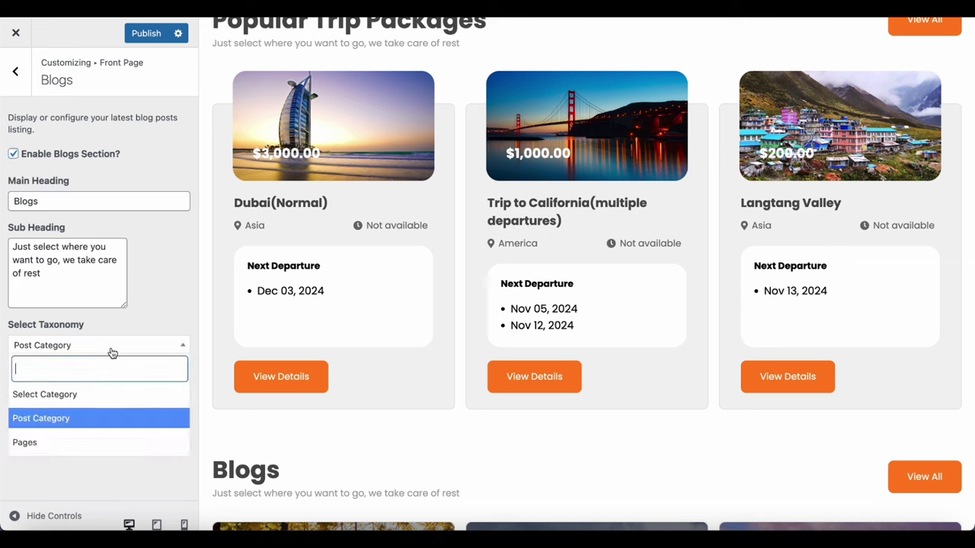
pyautogui.click(50, 419)
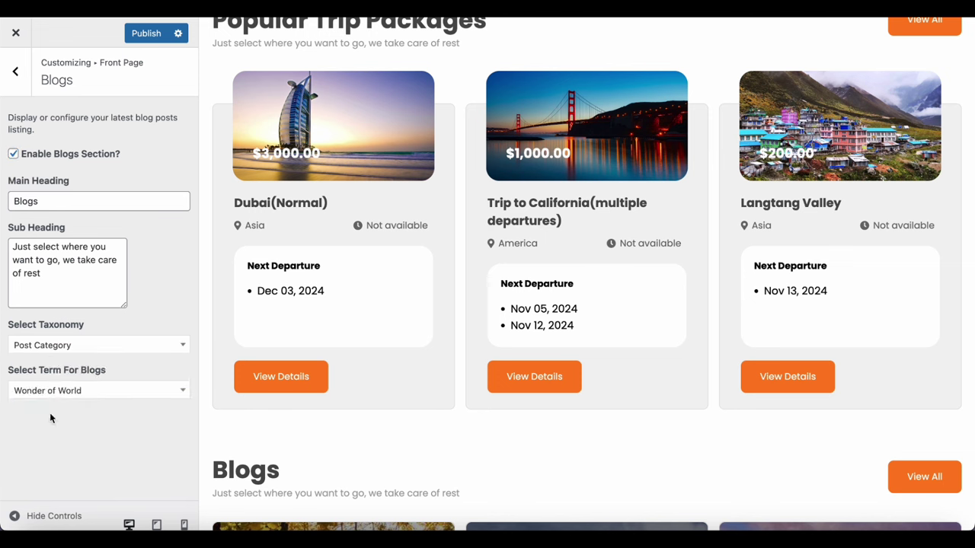
pyautogui.click(131, 392)
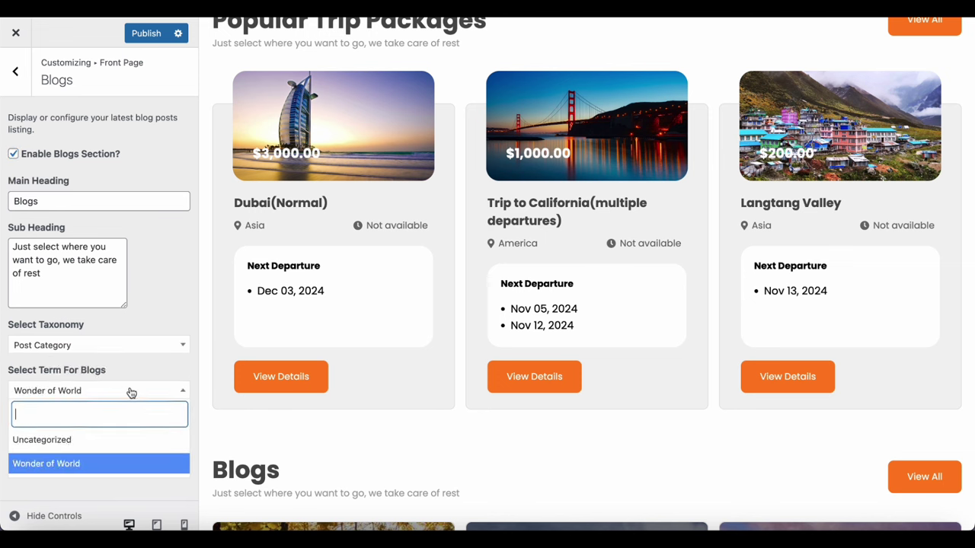
pyautogui.click(75, 465)
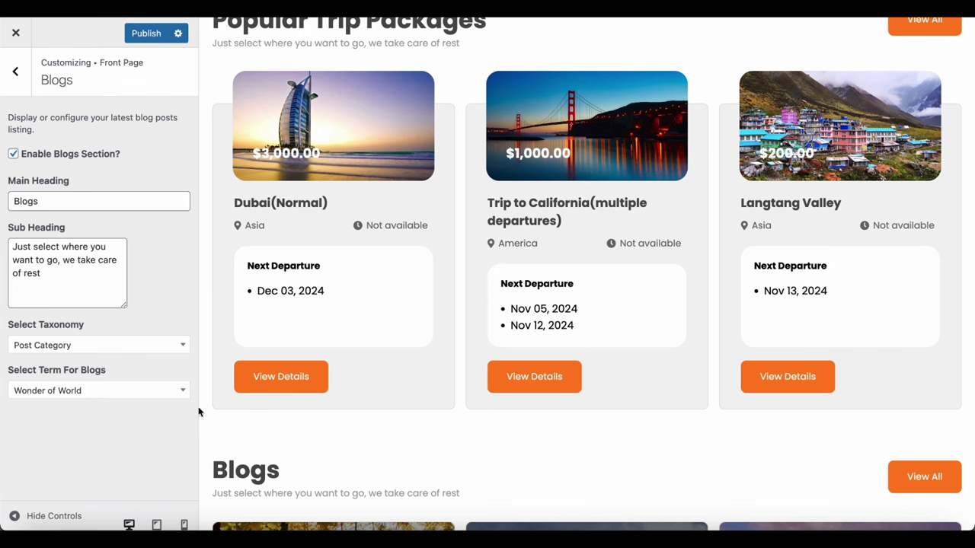
# Publish the Blogs changes and return to the Front Page sections list
pyautogui.click(56, 259)
pyautogui.scroll(-5, 427, 300)
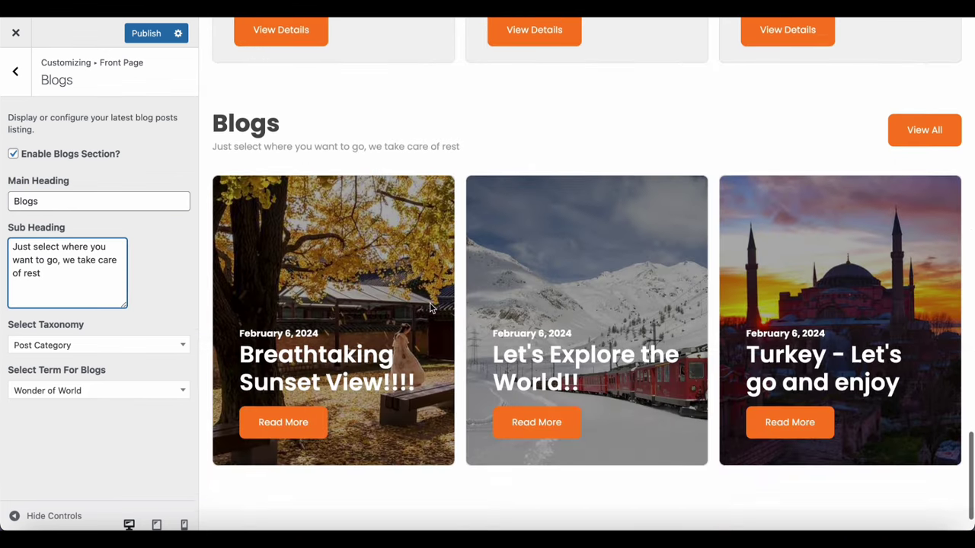
pyautogui.scroll(-2, 430, 307)
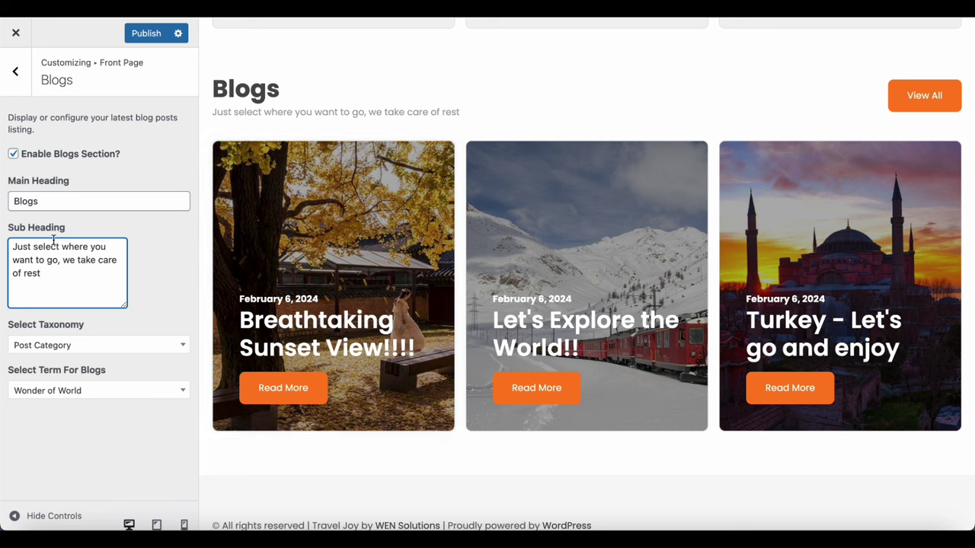
pyautogui.click(150, 34)
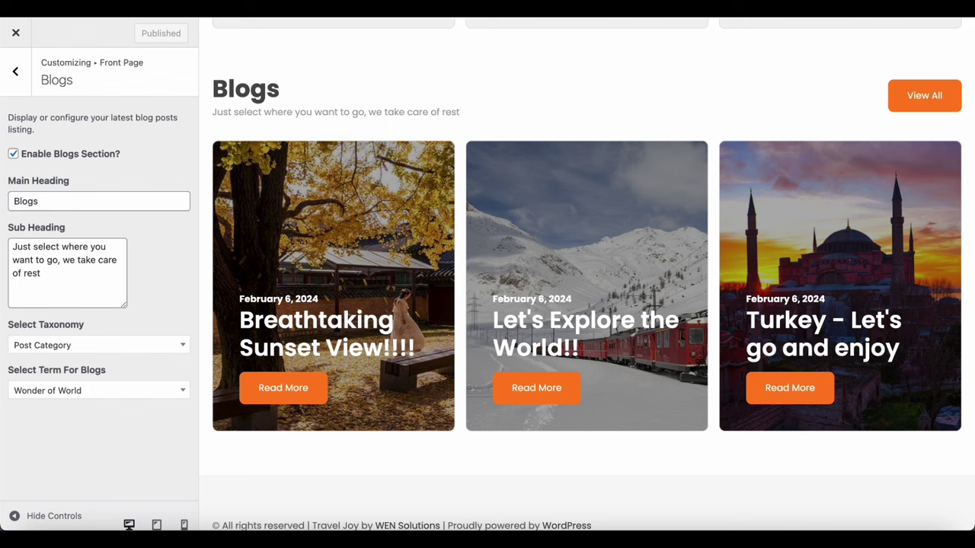
pyautogui.click(19, 85)
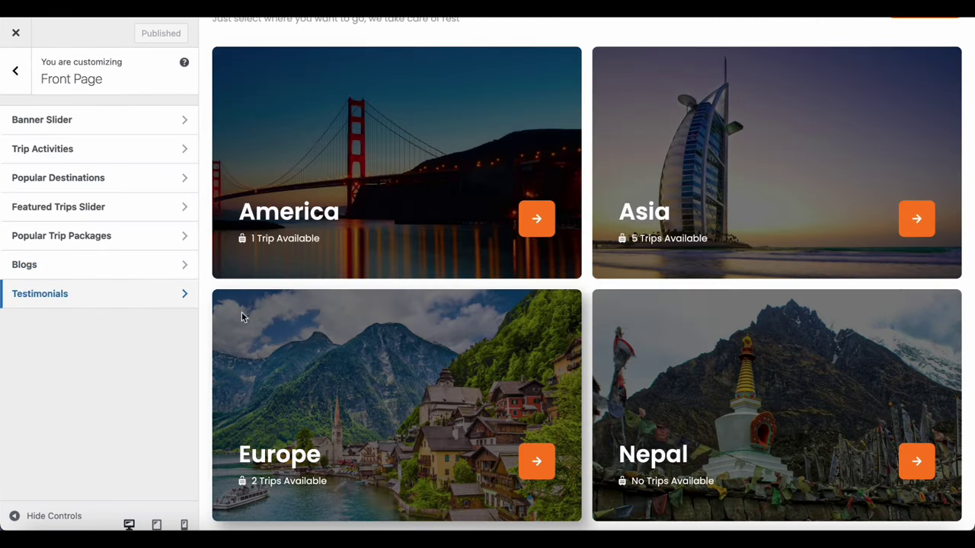
# Enable Testimonials with Pages taxonomy, adding Beautiful Place and Love Their Service
pyautogui.click(184, 301)
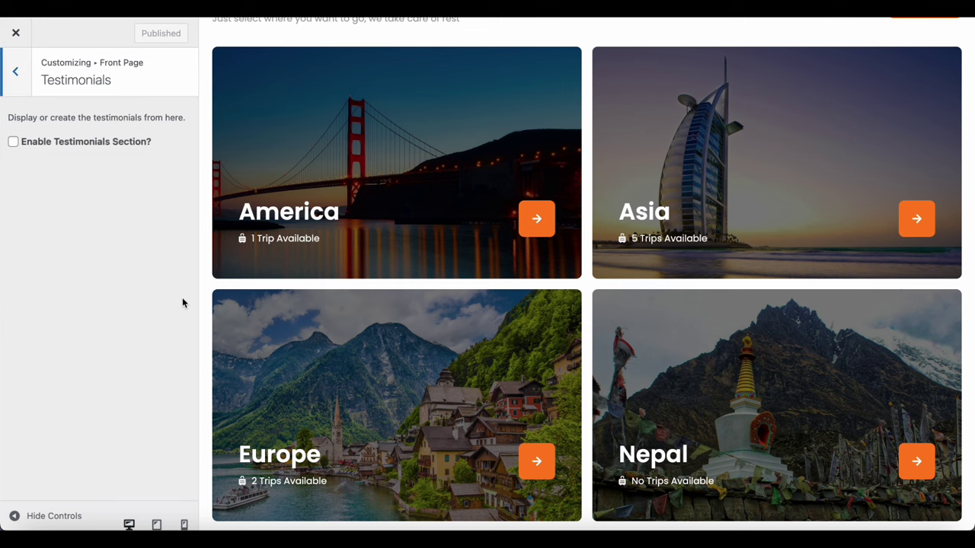
pyautogui.click(14, 142)
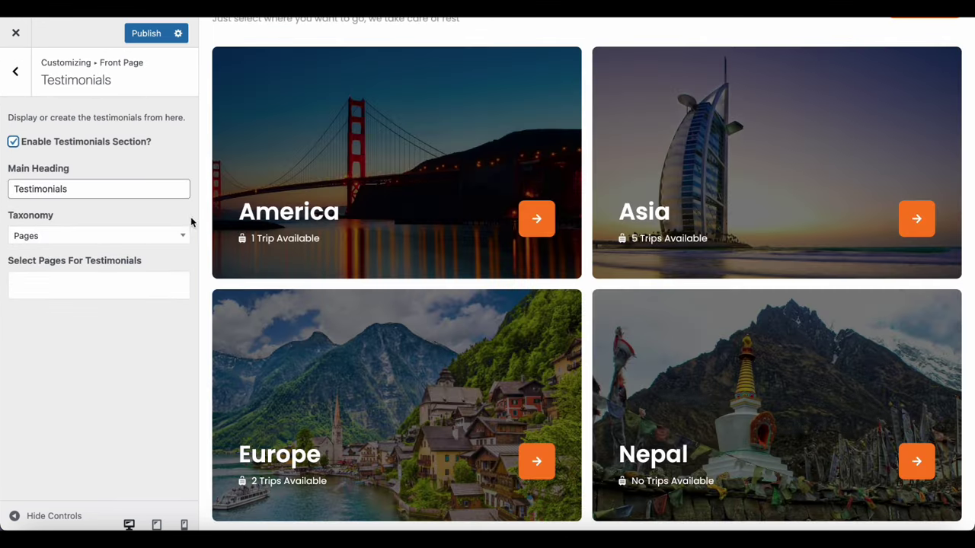
pyautogui.click(178, 235)
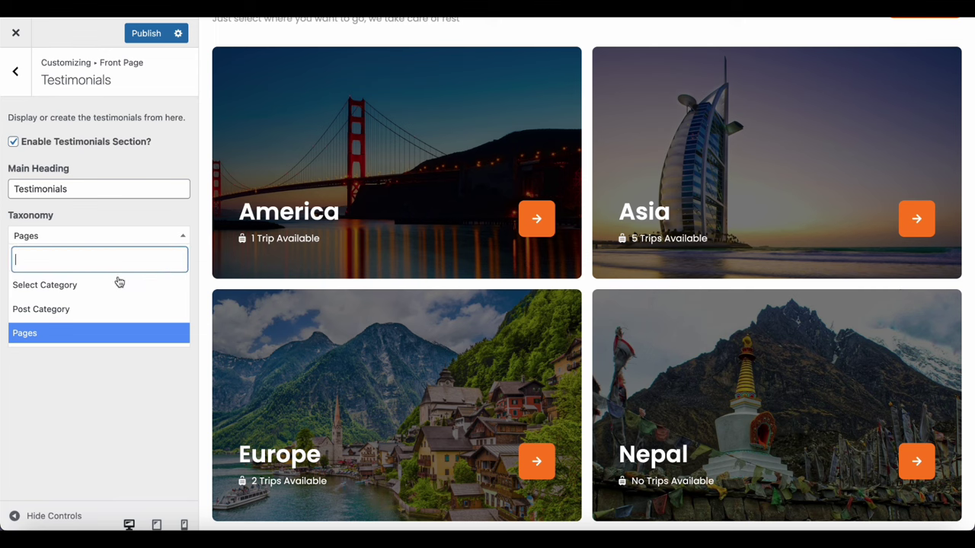
pyautogui.click(76, 332)
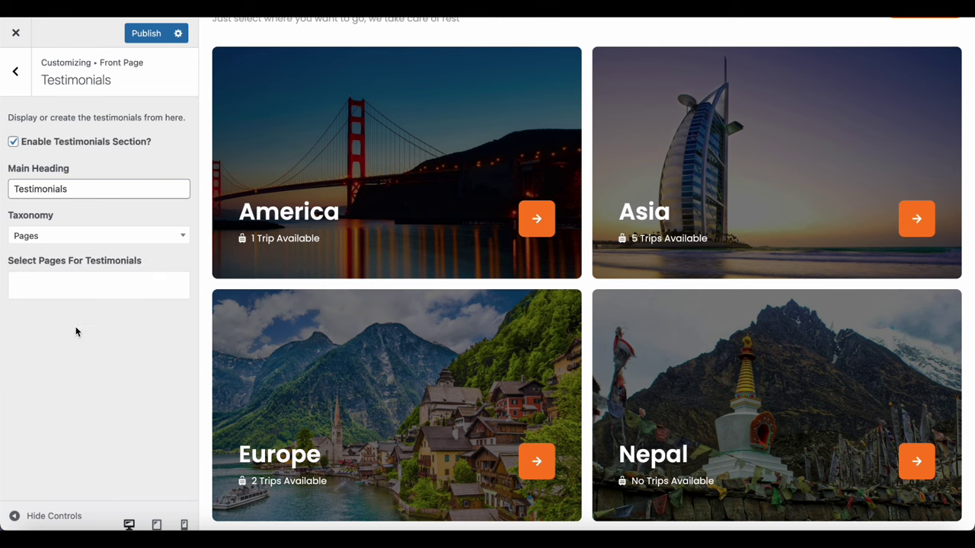
pyautogui.click(112, 279)
pyautogui.scroll(-1, 106, 367)
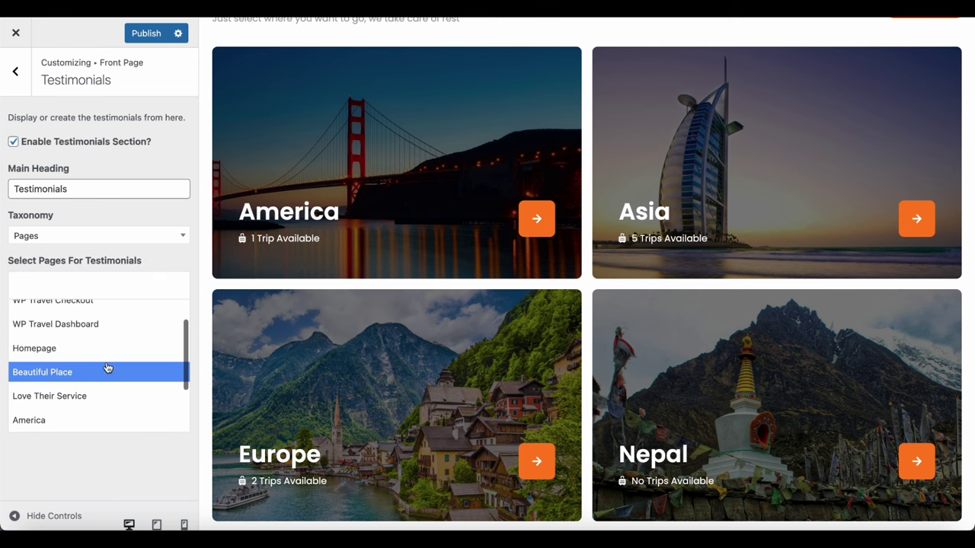
pyautogui.click(111, 372)
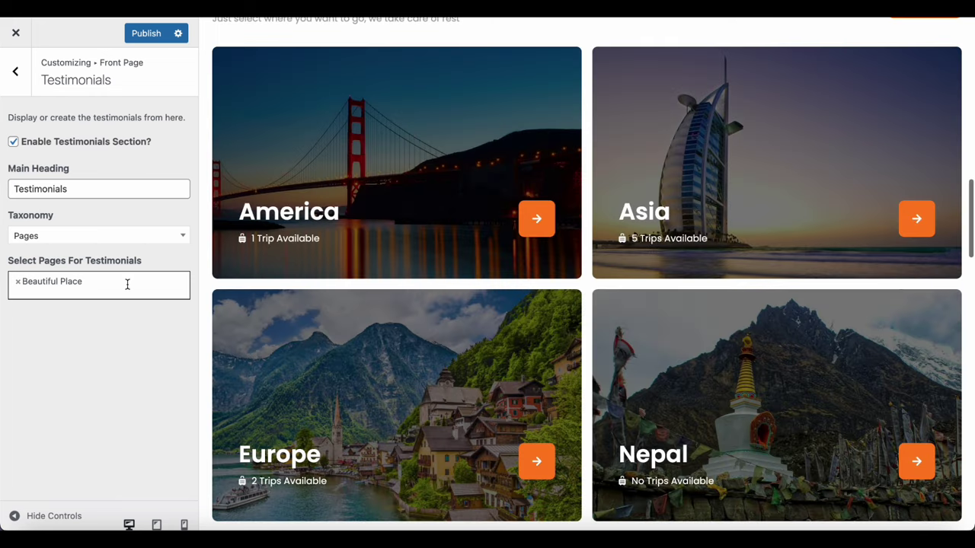
pyautogui.click(126, 285)
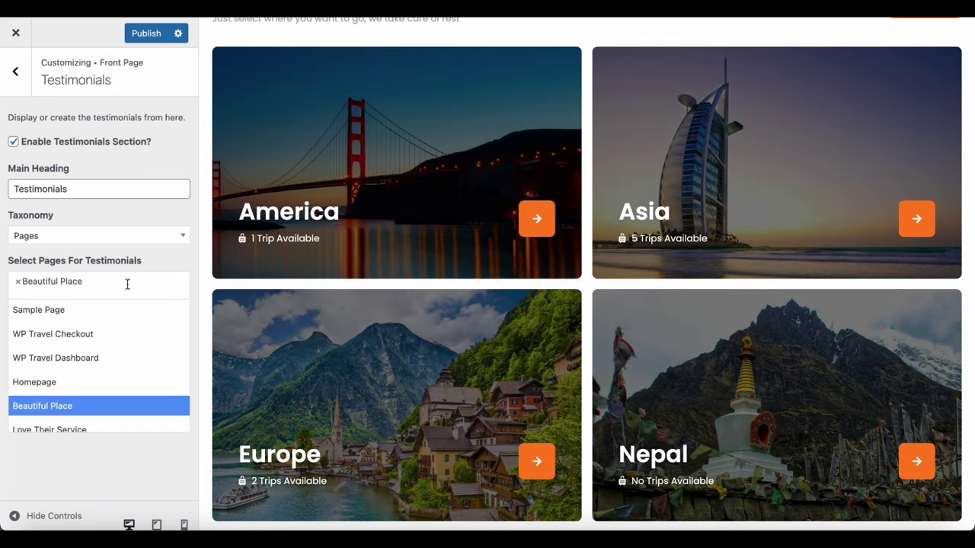
pyautogui.scroll(-1, 98, 368)
pyautogui.click(98, 368)
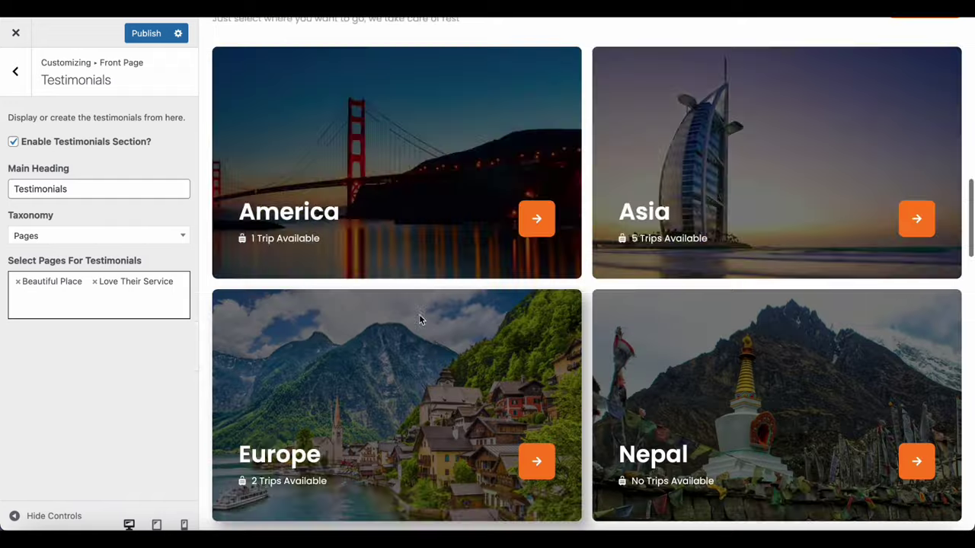
# Slide through the two testimonials in the preview, then publish the section
pyautogui.scroll(-8, 420, 318)
pyautogui.scroll(-10, 421, 321)
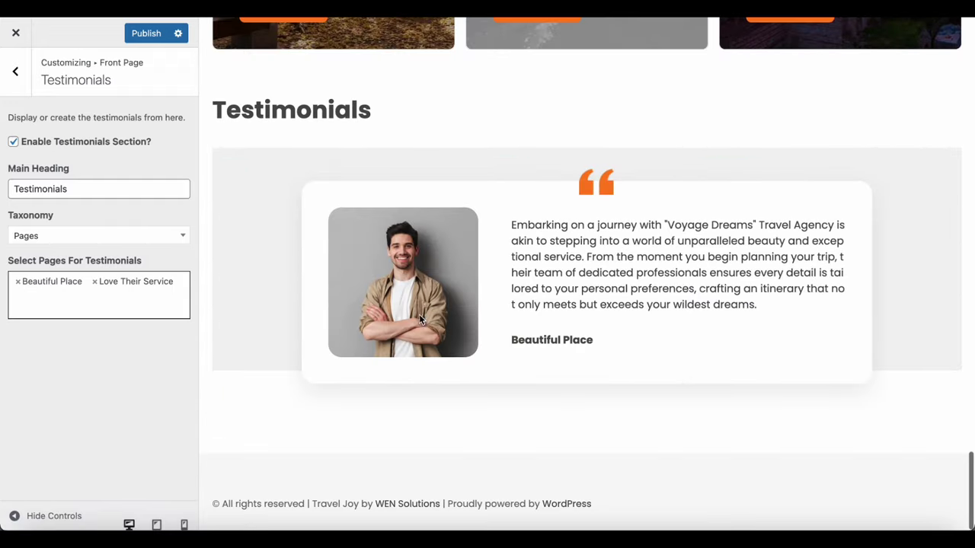
pyautogui.moveTo(627, 294); pyautogui.dragTo(329, 312)
pyautogui.moveTo(569, 309); pyautogui.dragTo(429, 294)
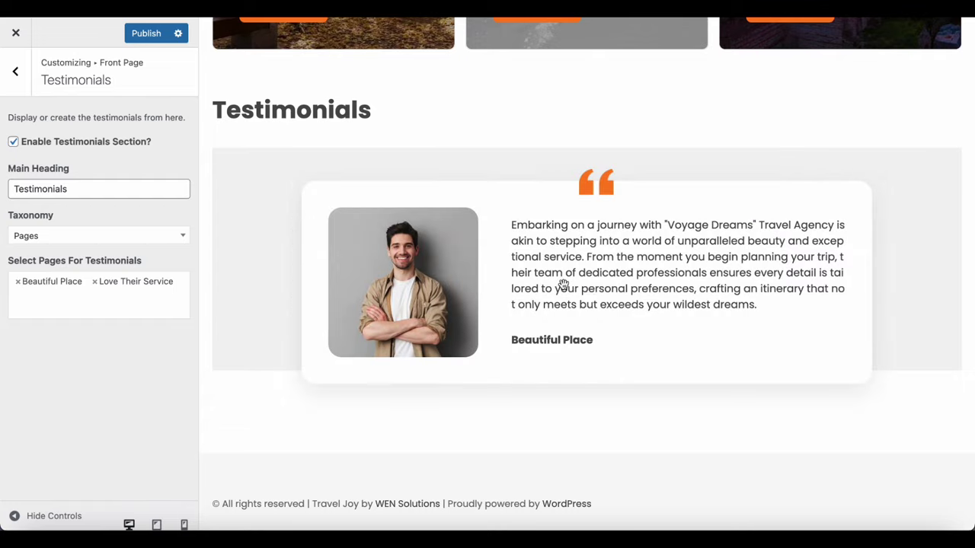
pyautogui.moveTo(562, 283); pyautogui.dragTo(409, 284)
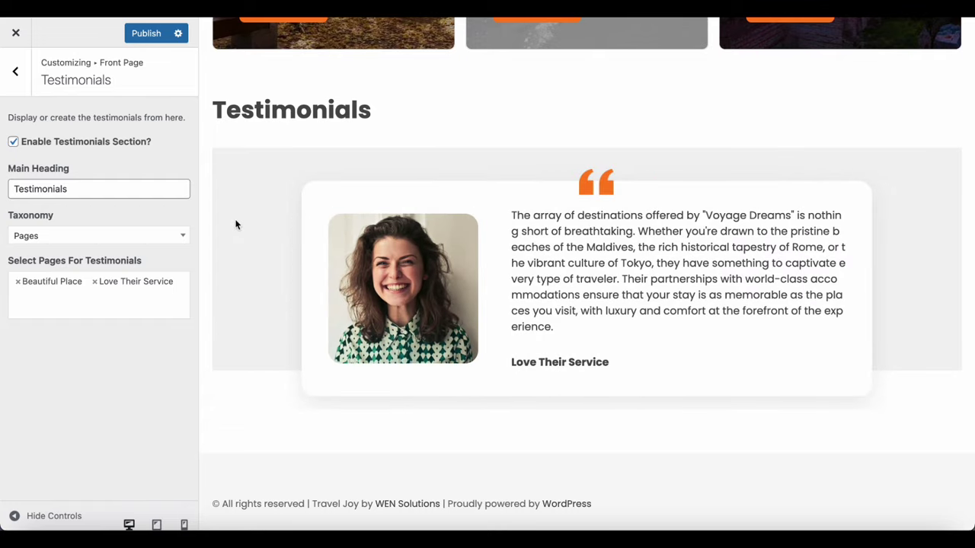
pyautogui.click(143, 33)
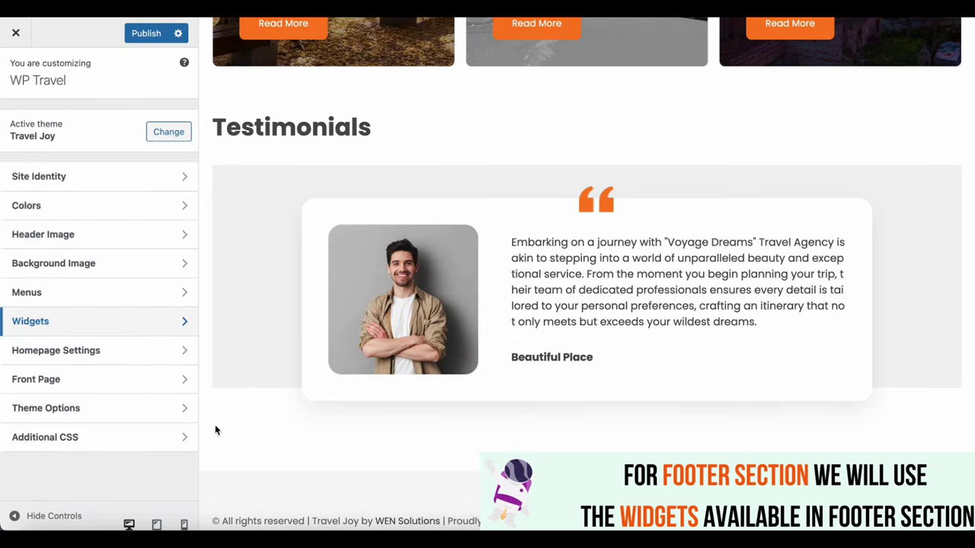
# Add a block titled 'Promote with us' to Footer Widget One
pyautogui.click(153, 326)
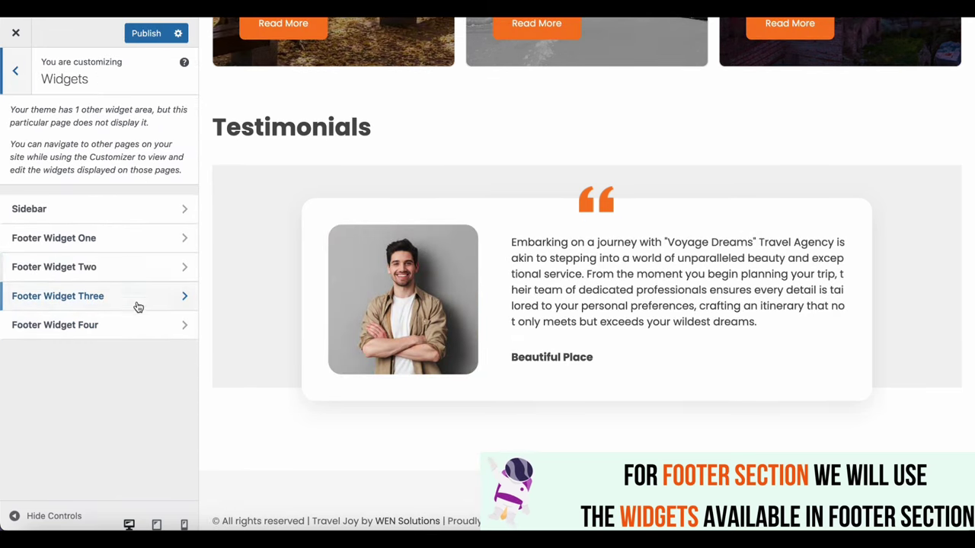
pyautogui.click(126, 246)
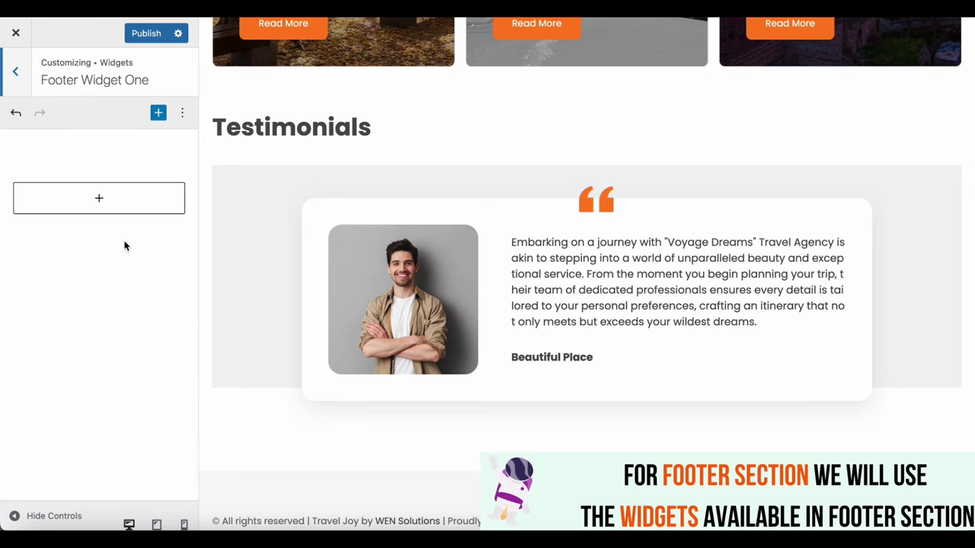
pyautogui.click(103, 205)
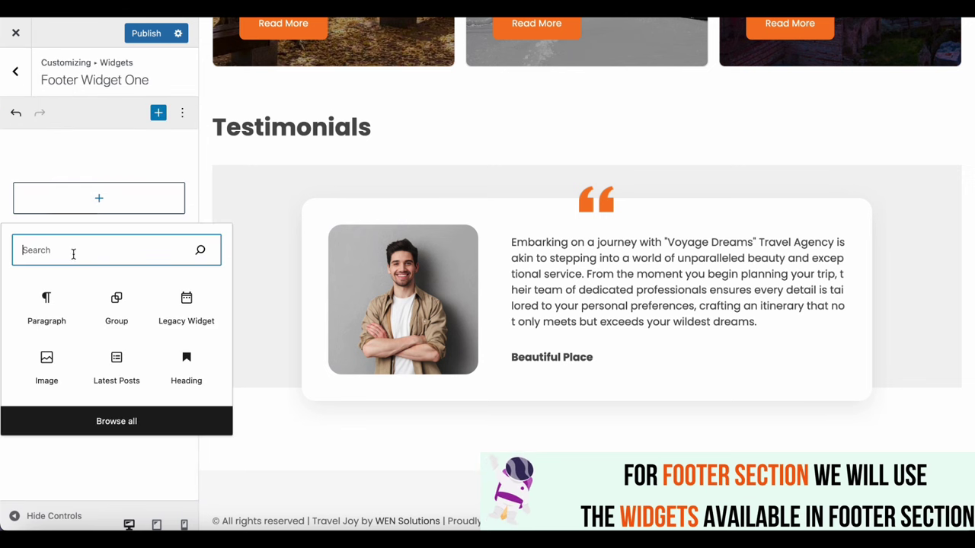
pyautogui.click(48, 299)
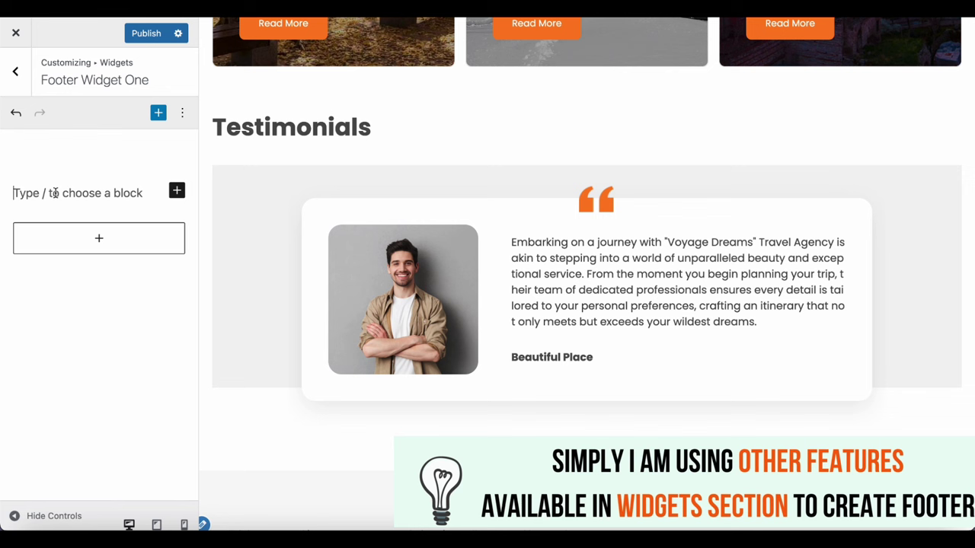
pyautogui.write('Promotr')
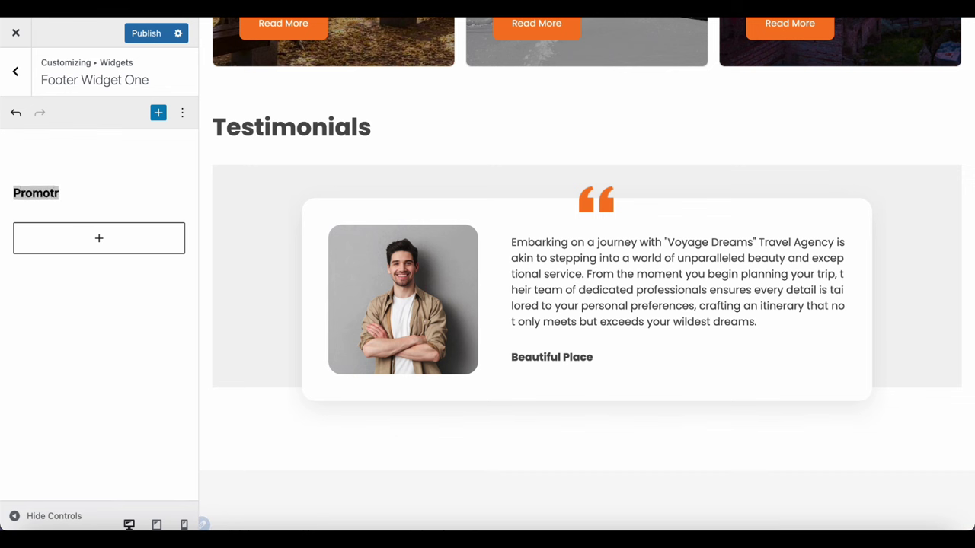
pyautogui.press('BackSpace')
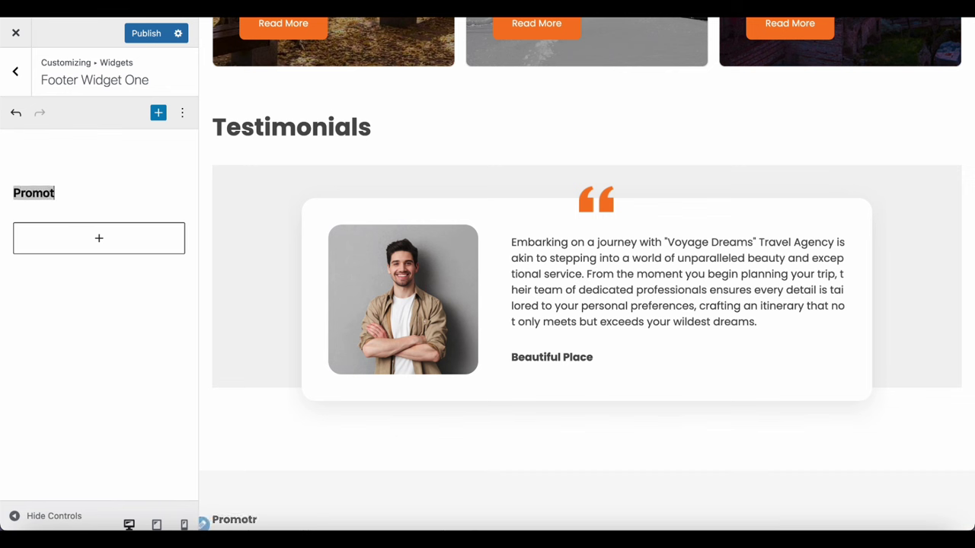
pyautogui.write('e wit')
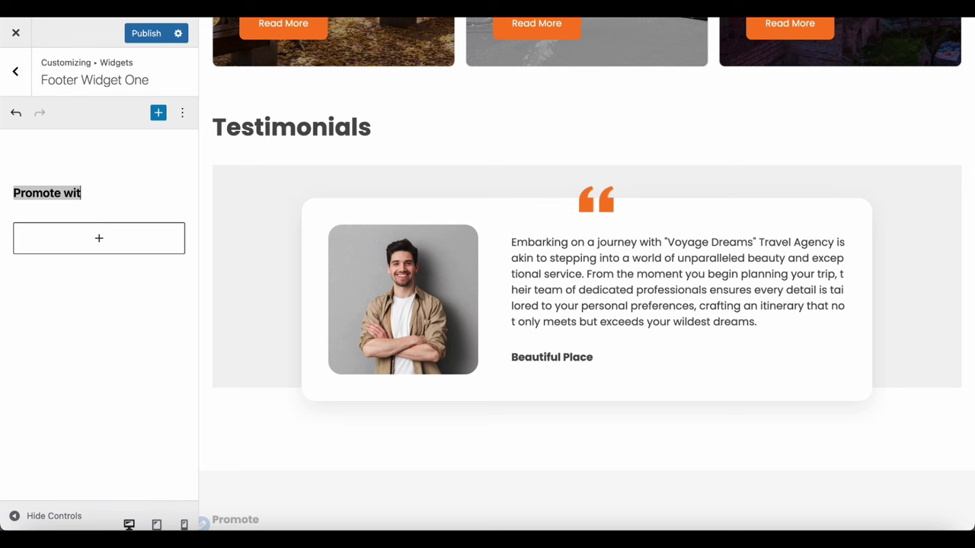
pyautogui.write('h us')
pyautogui.moveTo(65, 186)
pyautogui.click(116, 204)
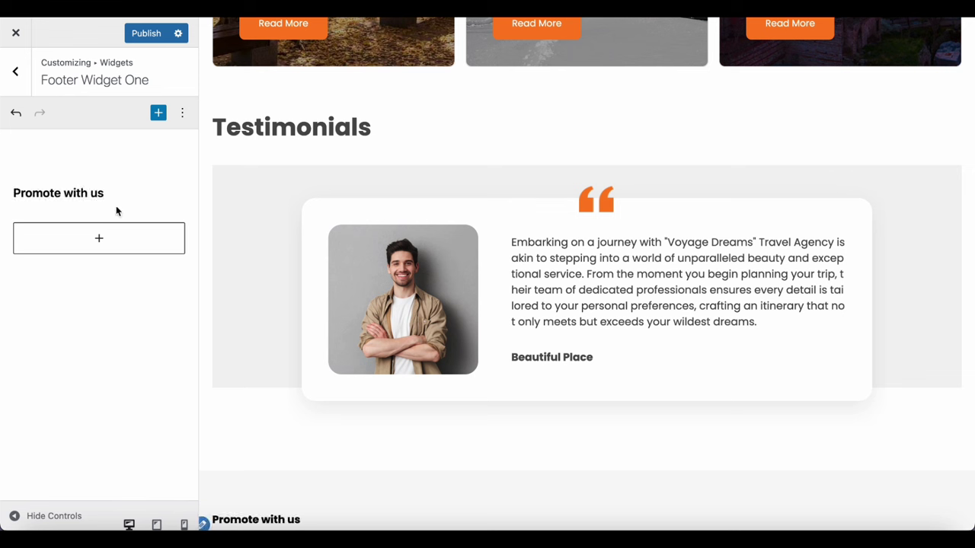
# Add a paragraph below the title reading 'Get access to all', correcting 'access'
pyautogui.click(99, 238)
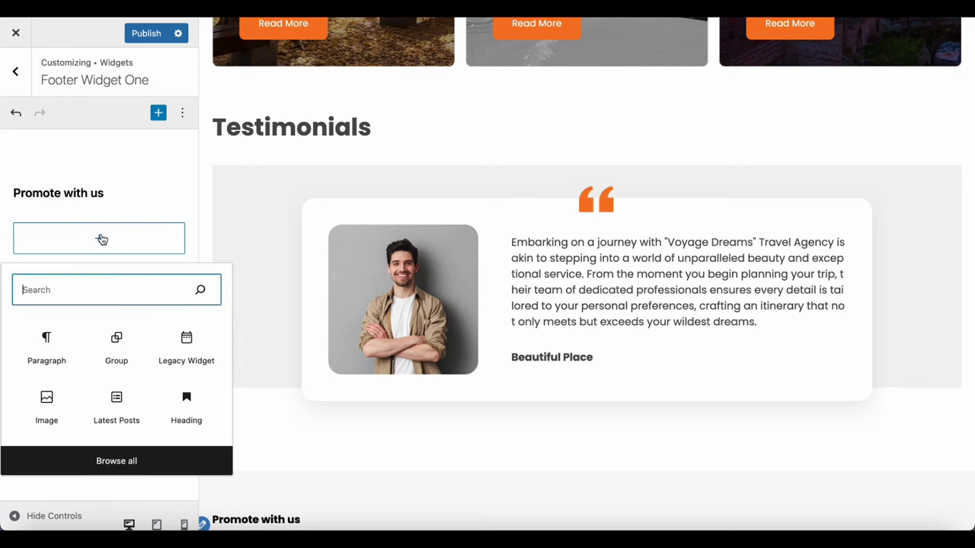
pyautogui.click(47, 341)
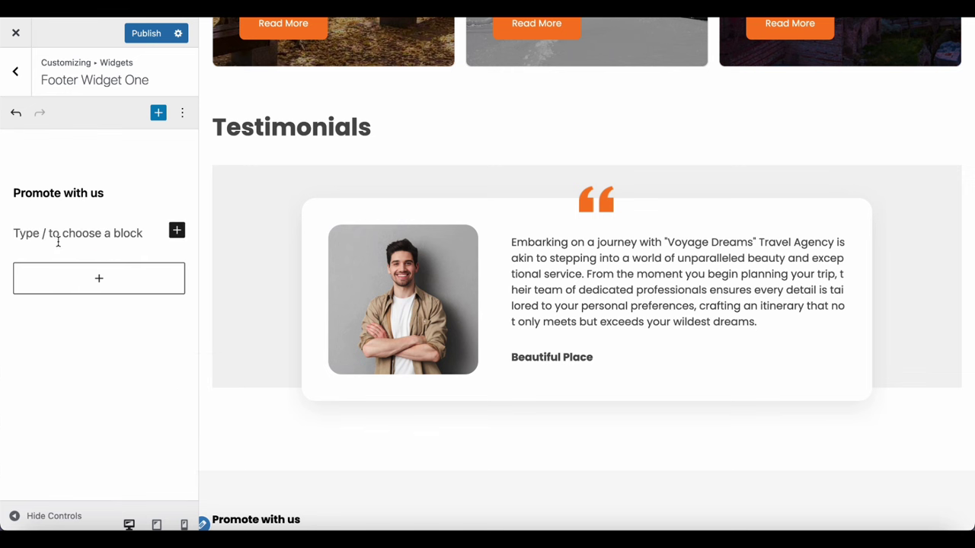
pyautogui.write('Get acess to all')
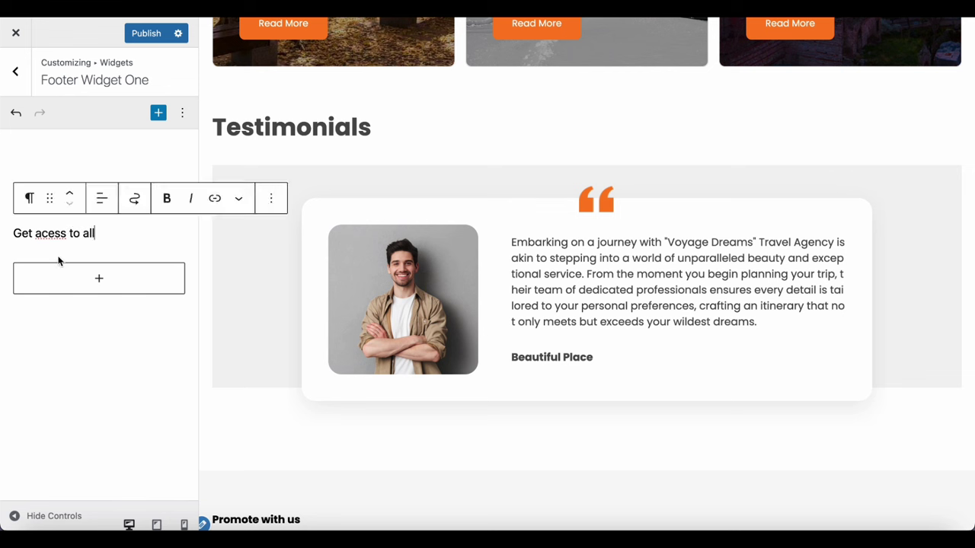
pyautogui.click(47, 236)
pyautogui.write('c')
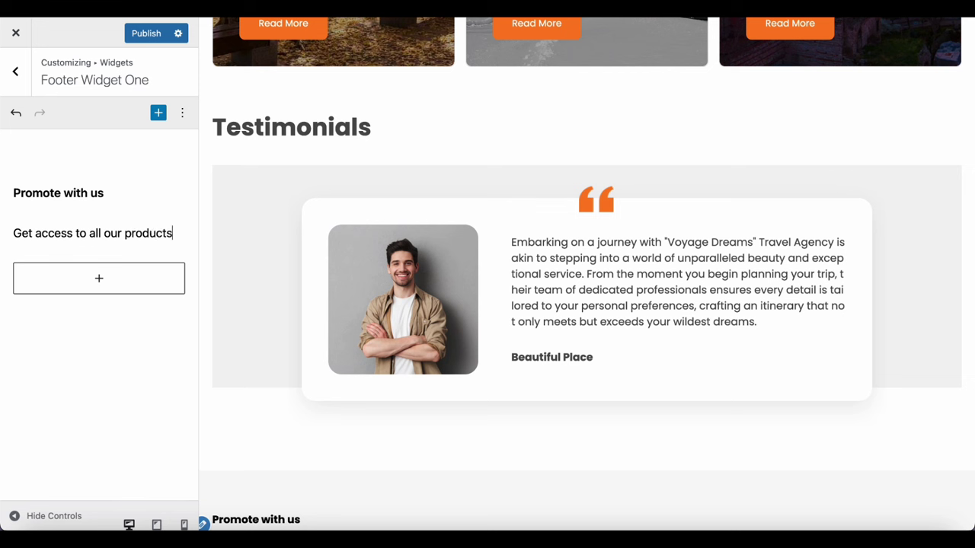
# End the blurb with 'our products and travel related informations', add the app badges image below, and publish
pyautogui.write('our products and trave')
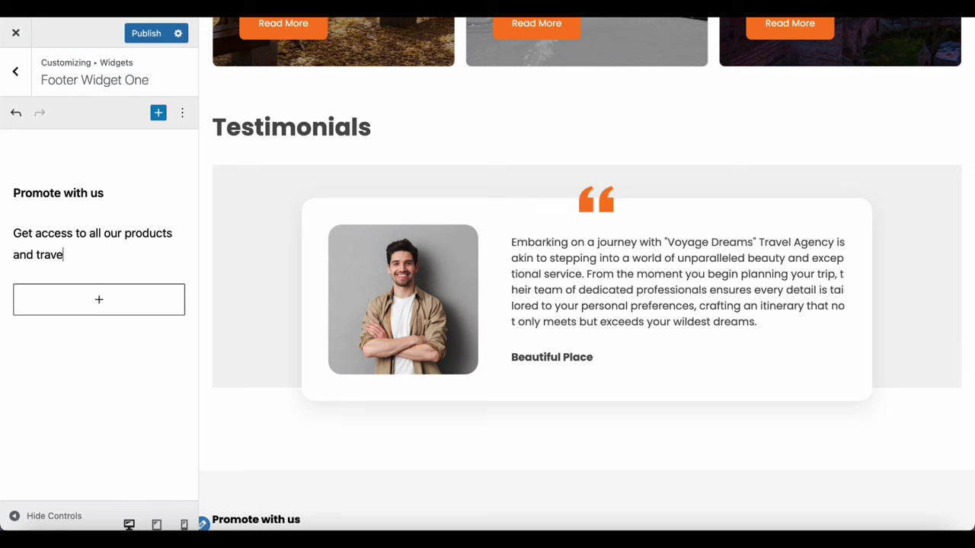
pyautogui.write('l related informat')
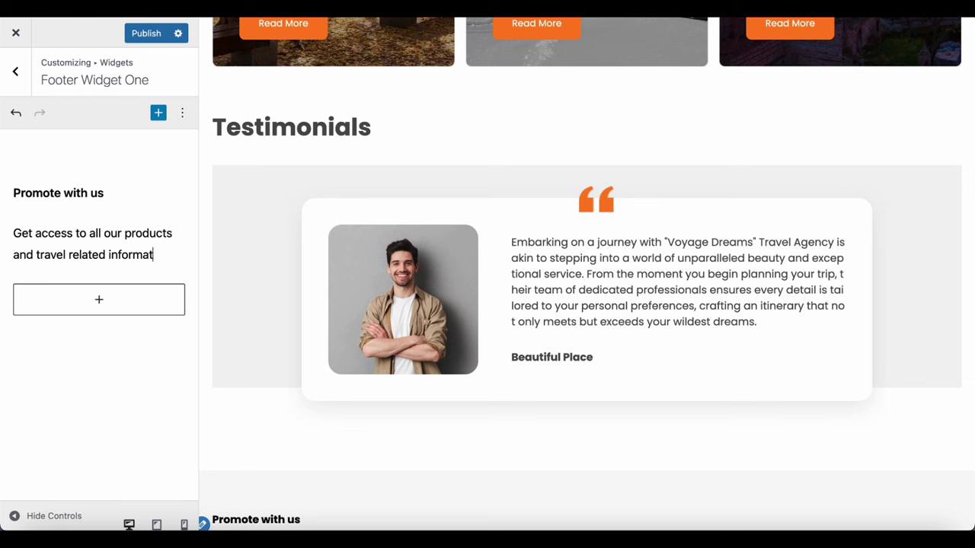
pyautogui.write('ions')
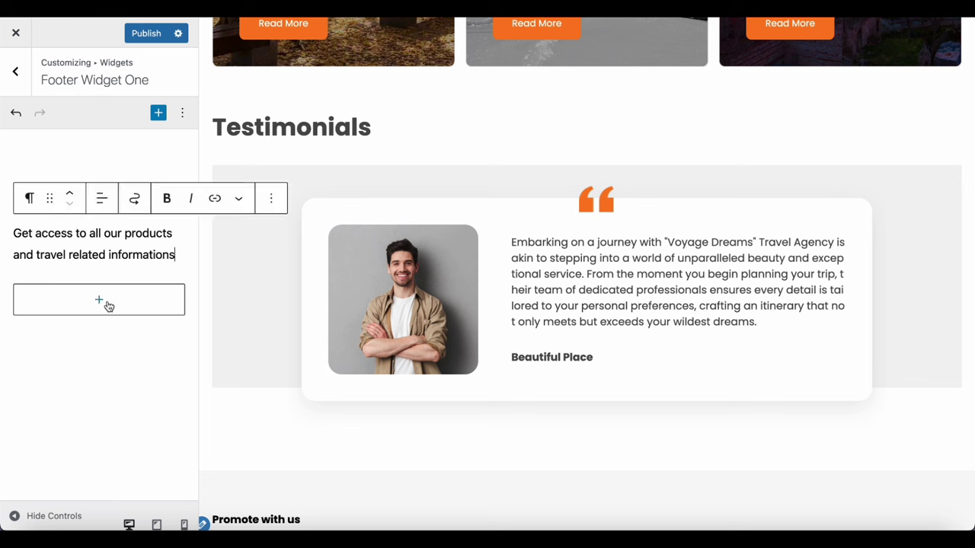
pyautogui.click(99, 301)
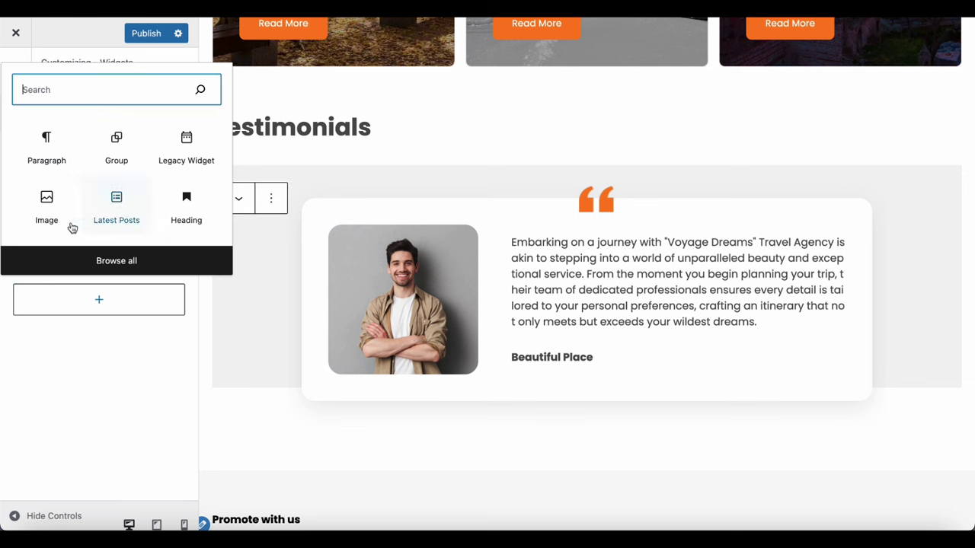
pyautogui.click(46, 213)
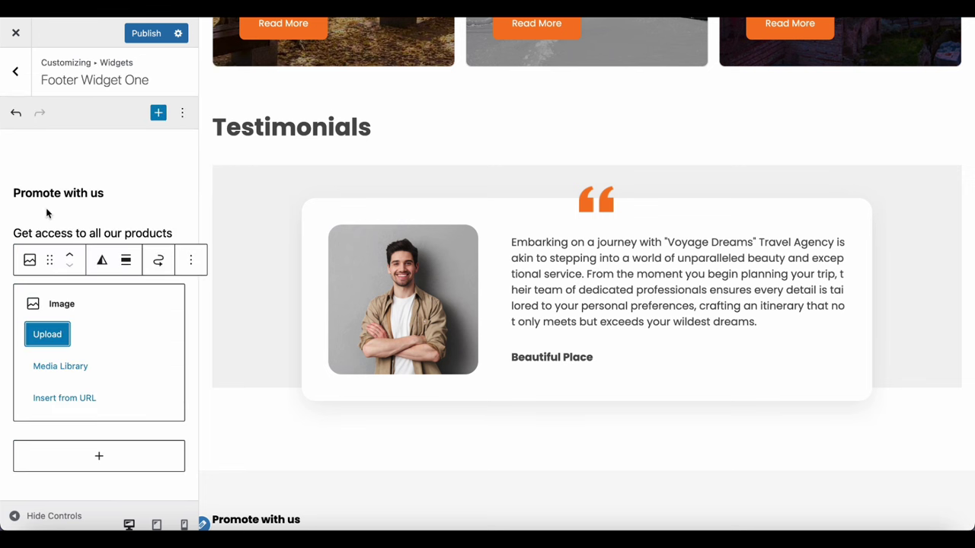
pyautogui.click(63, 367)
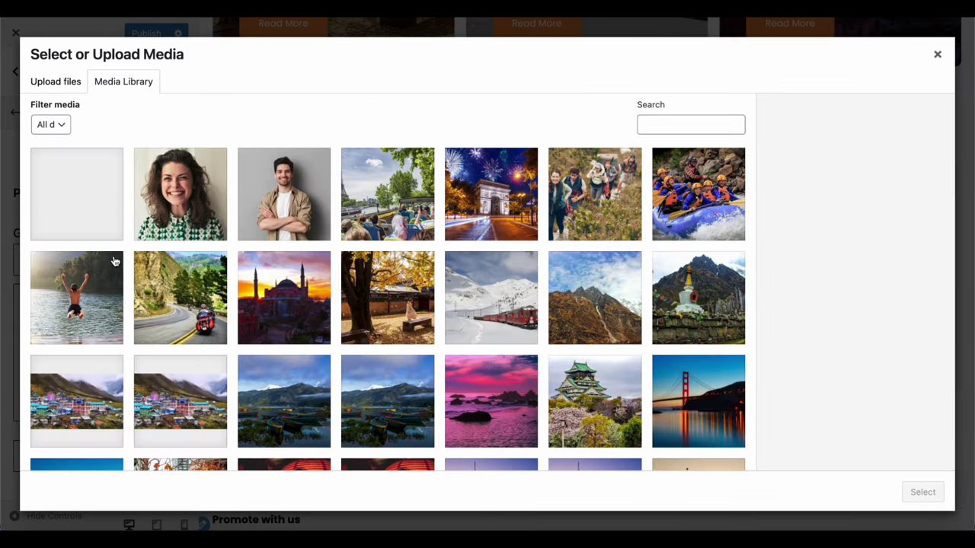
pyautogui.click(91, 227)
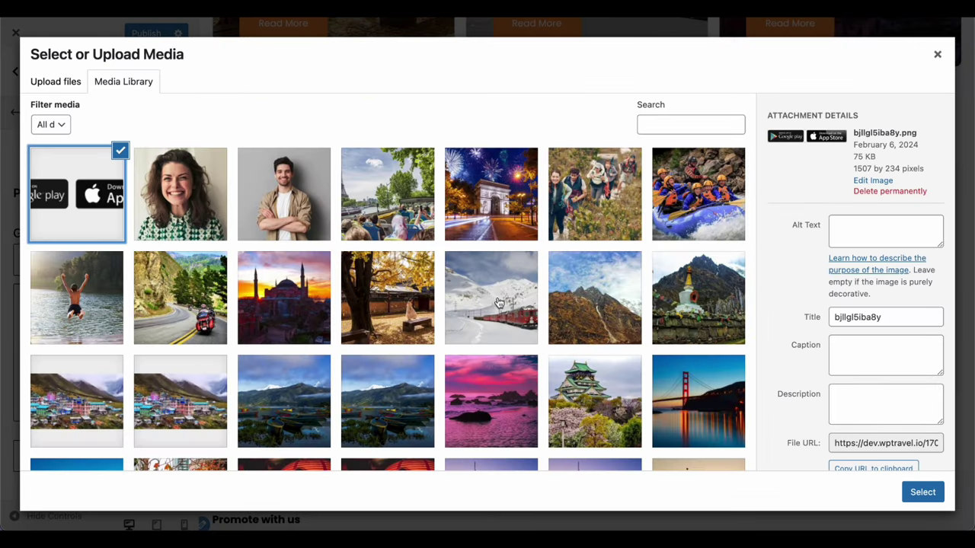
pyautogui.click(922, 494)
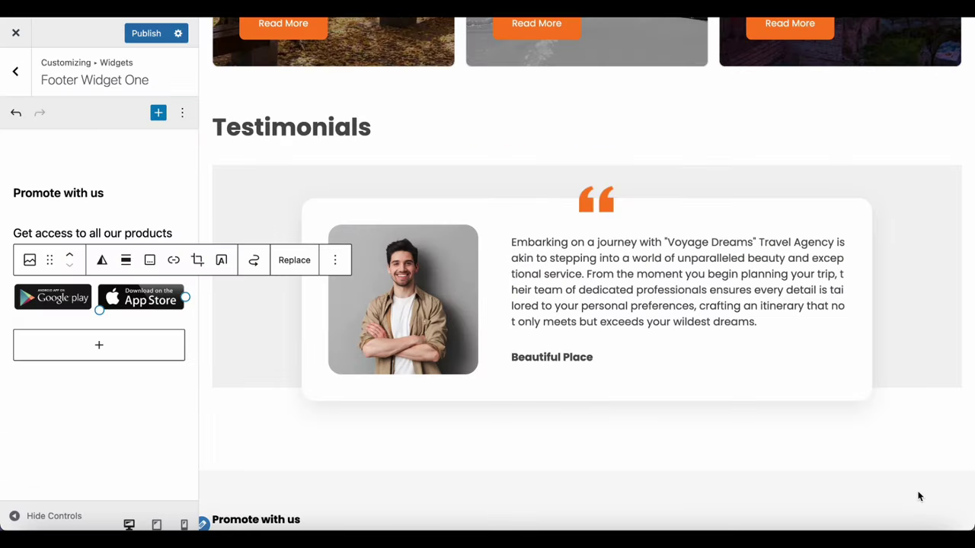
pyautogui.scroll(-3, 531, 431)
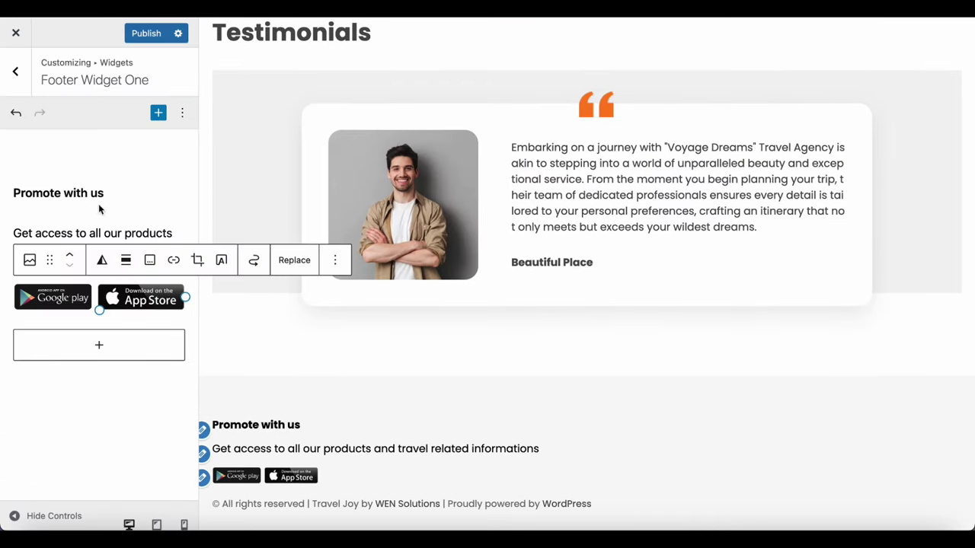
pyautogui.click(139, 34)
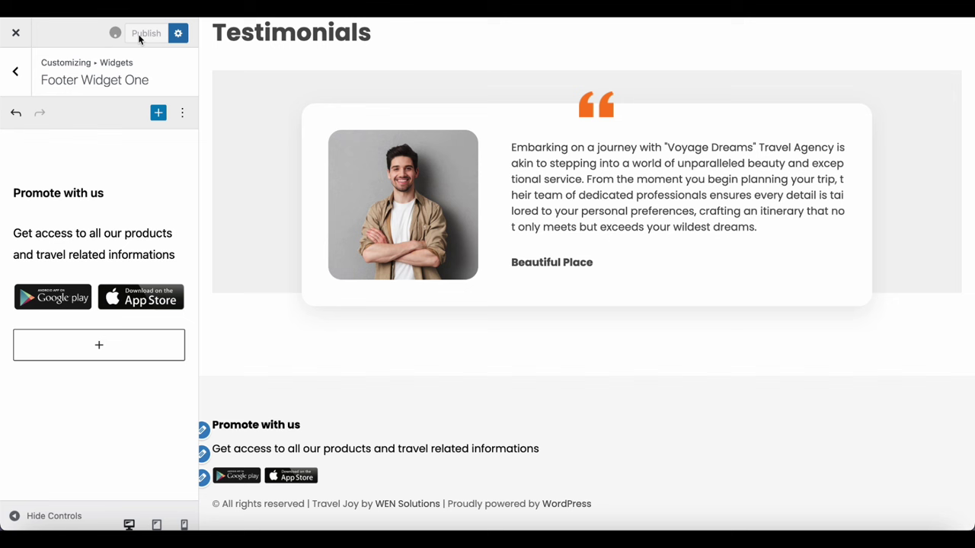
# Add a Navigation Menu legacy widget to Footer Widget Two
pyautogui.click(14, 73)
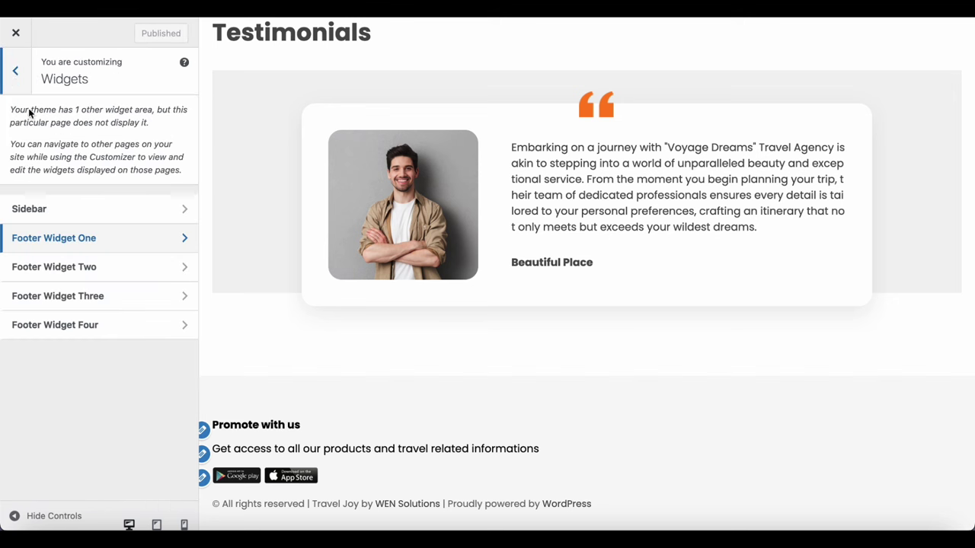
pyautogui.click(135, 271)
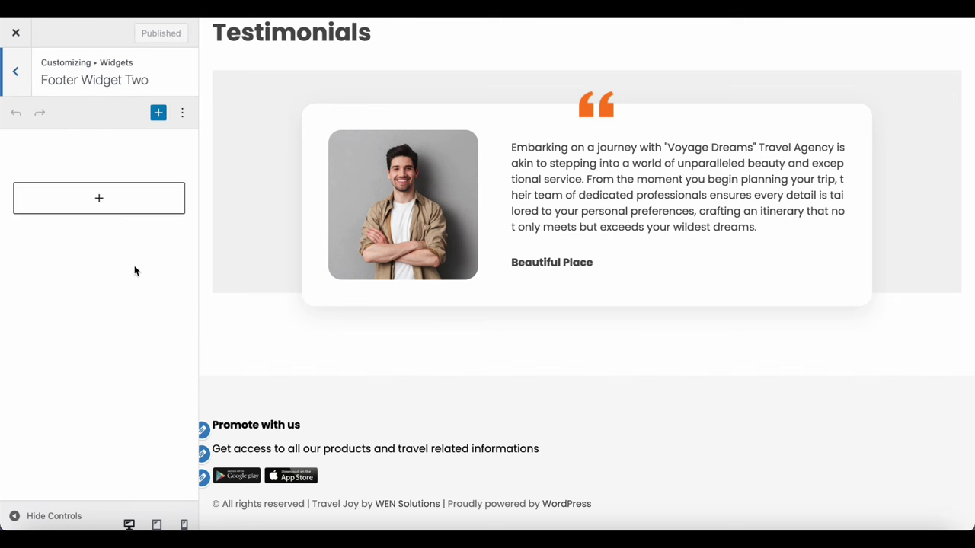
pyautogui.click(99, 197)
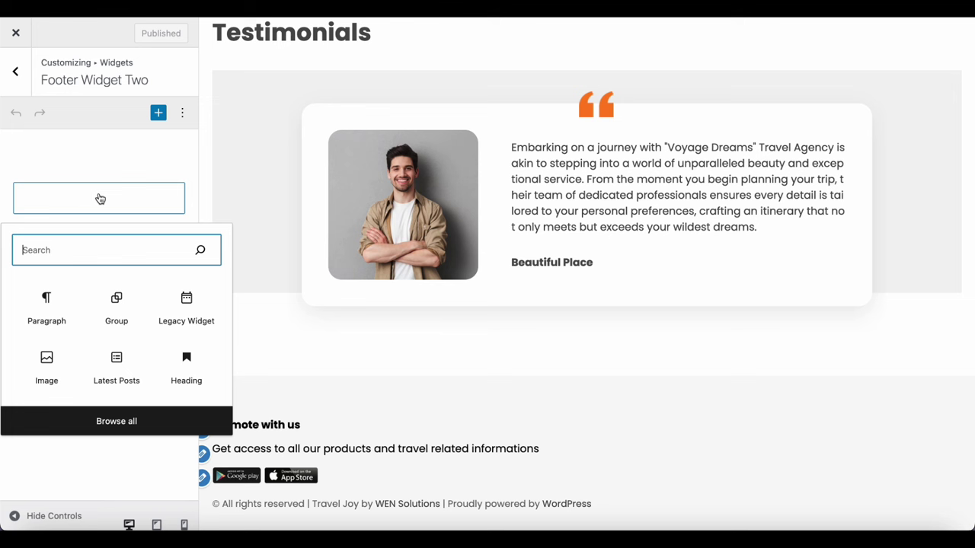
pyautogui.click(186, 308)
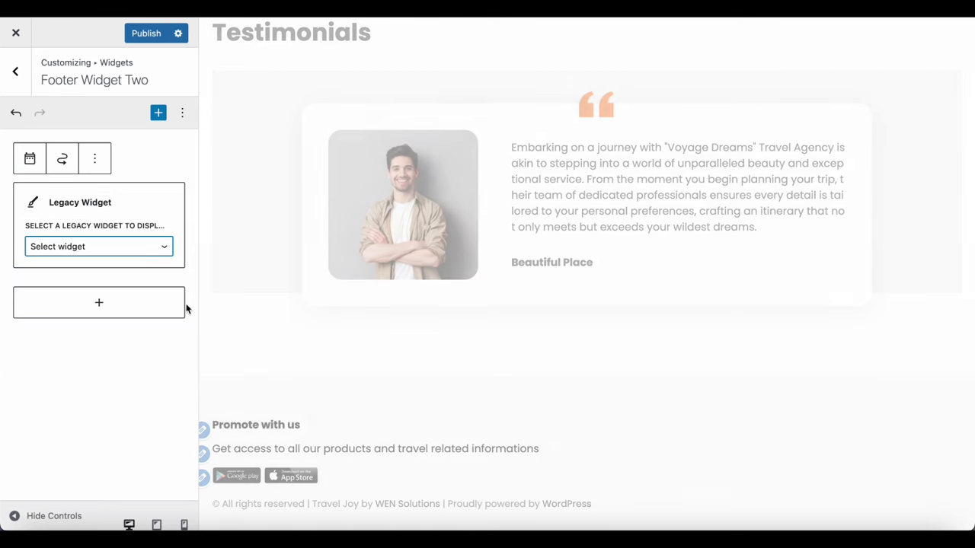
pyautogui.click(130, 252)
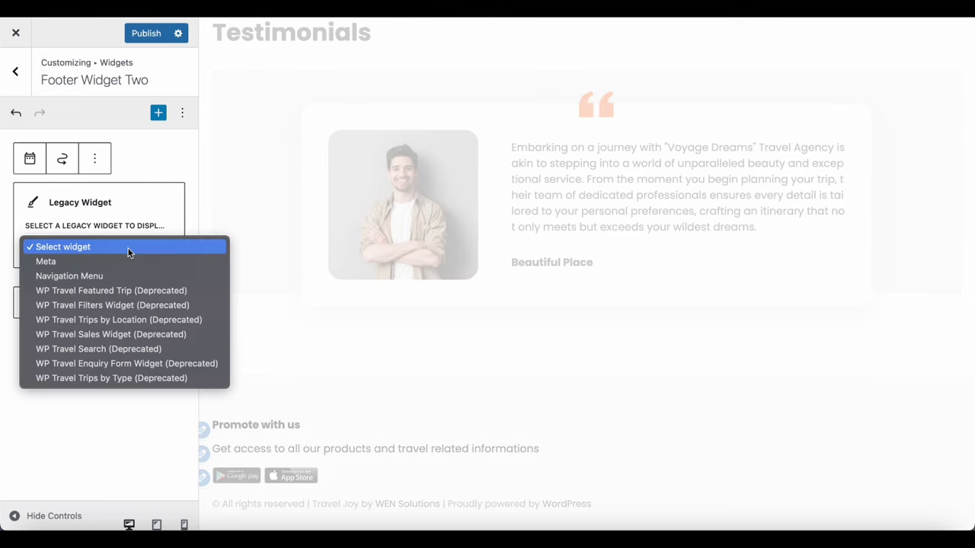
pyautogui.click(99, 280)
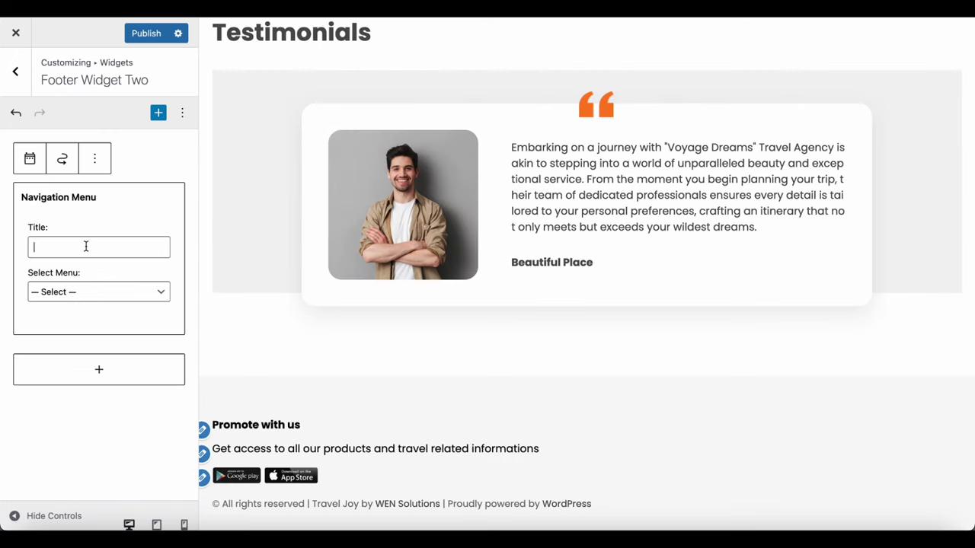
# Title the widget 'Activities', select the Activities menu, and publish
pyautogui.write('Activities')
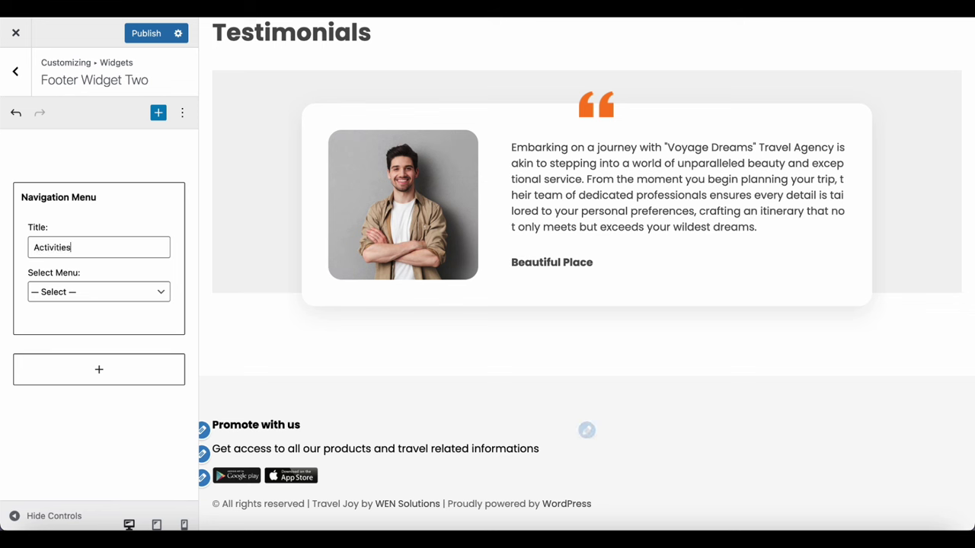
pyautogui.click(76, 292)
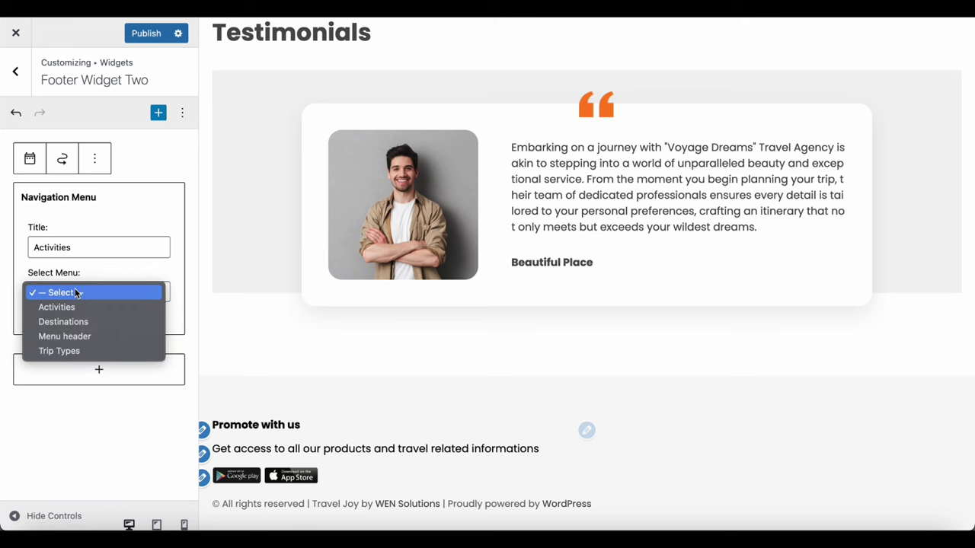
pyautogui.click(75, 305)
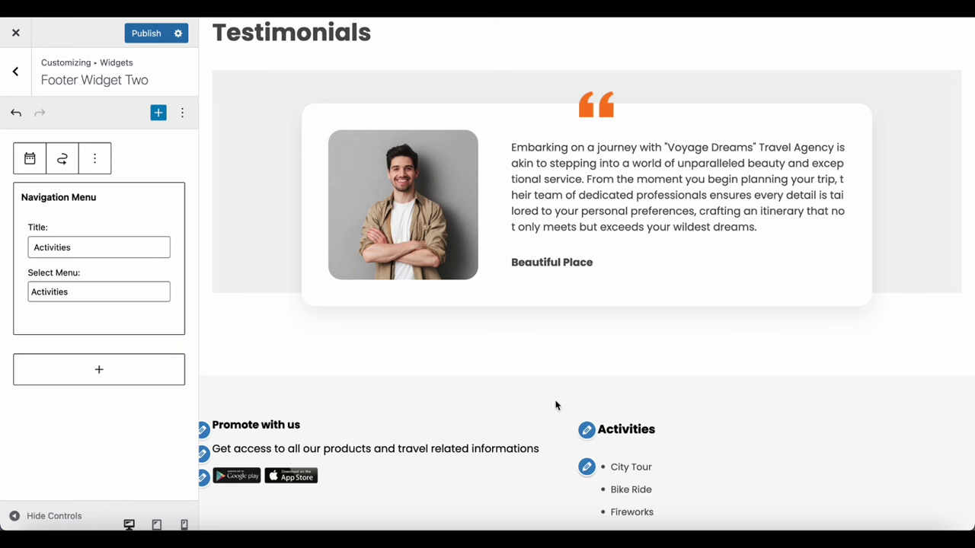
pyautogui.scroll(-2, 557, 514)
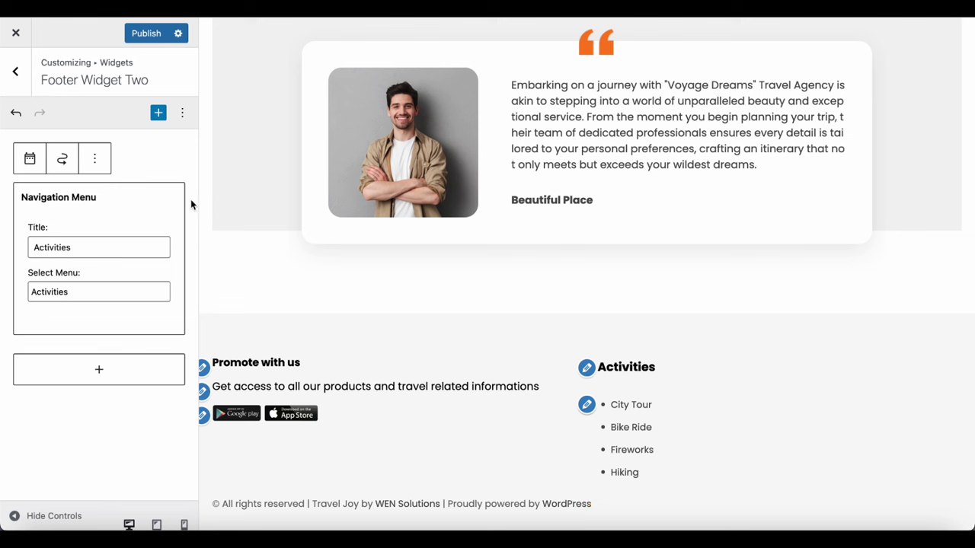
pyautogui.click(144, 34)
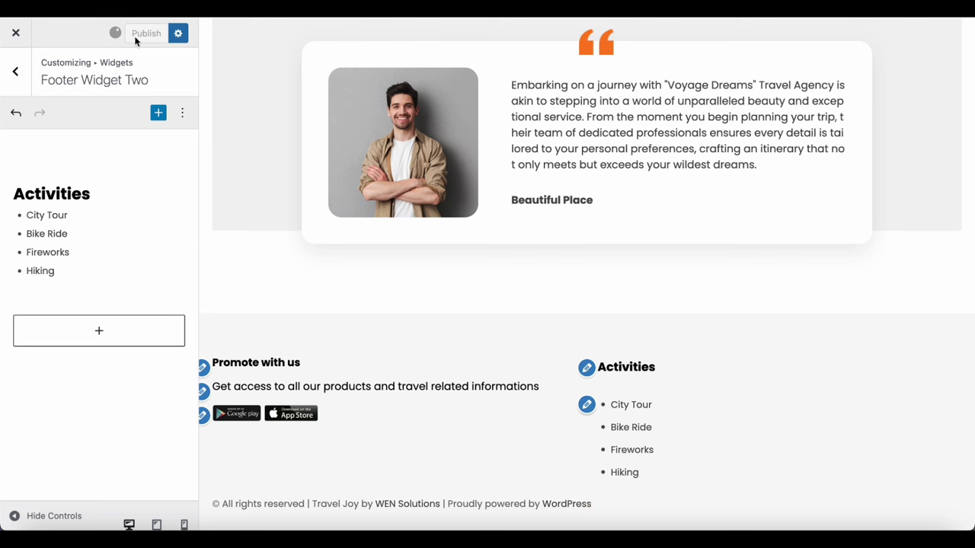
# Add a Navigation Menu legacy widget to Footer Widget Three
pyautogui.click(26, 76)
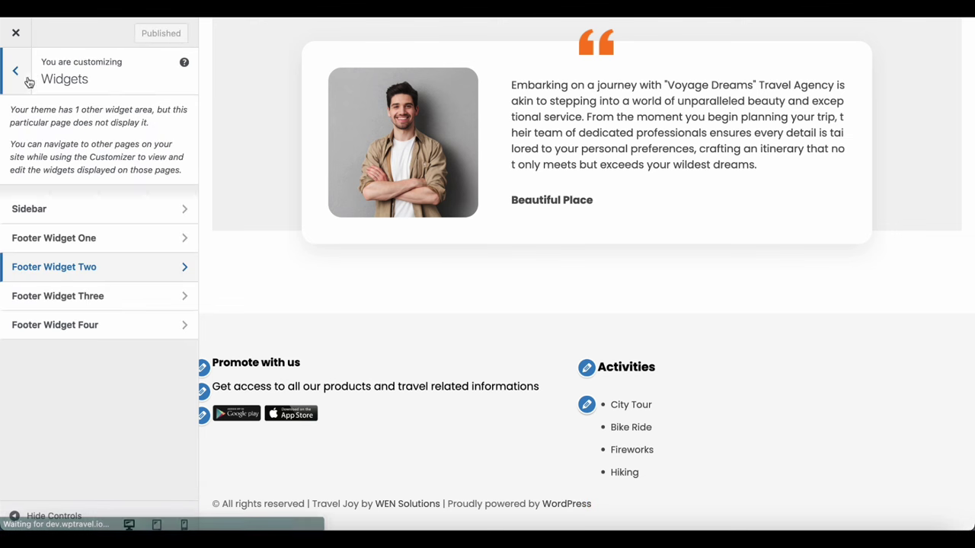
pyautogui.click(90, 296)
pyautogui.click(96, 197)
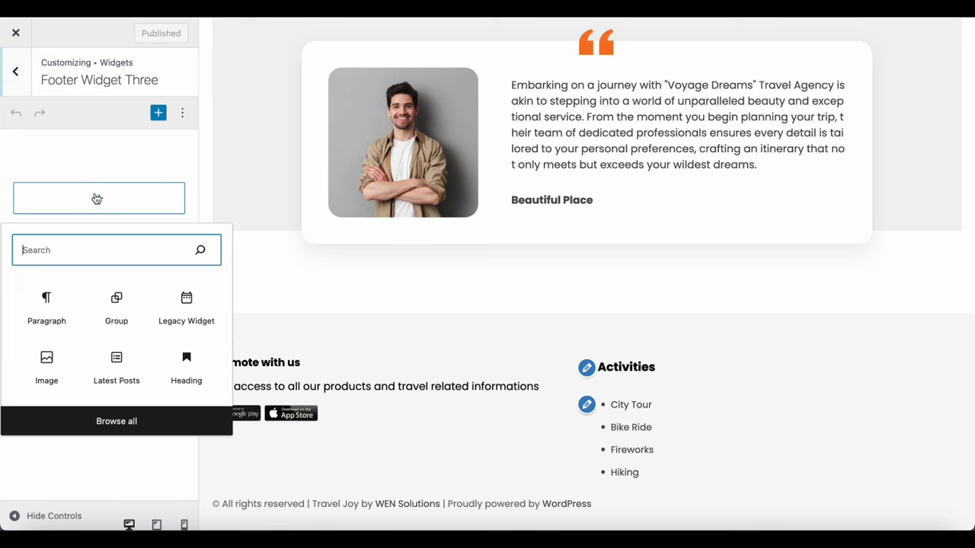
pyautogui.click(191, 305)
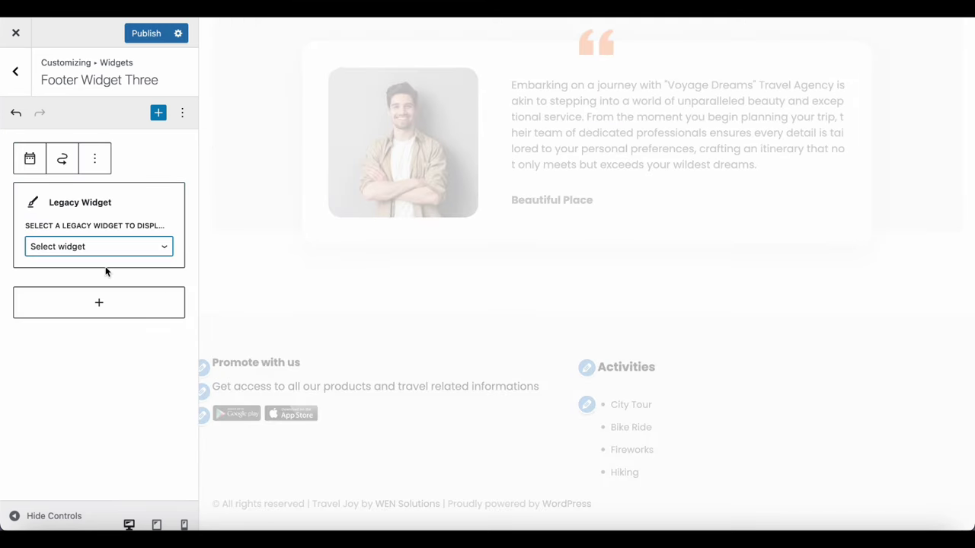
pyautogui.click(108, 248)
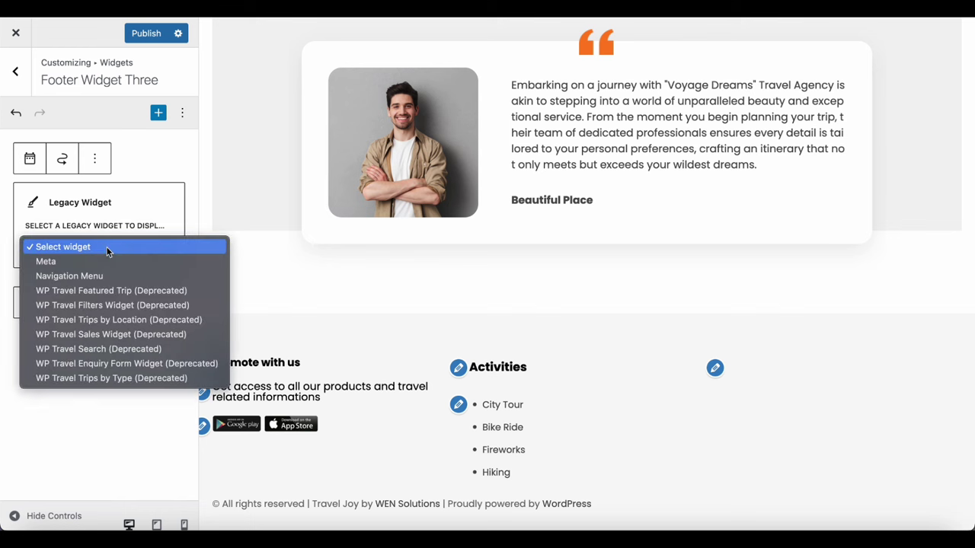
pyautogui.click(89, 275)
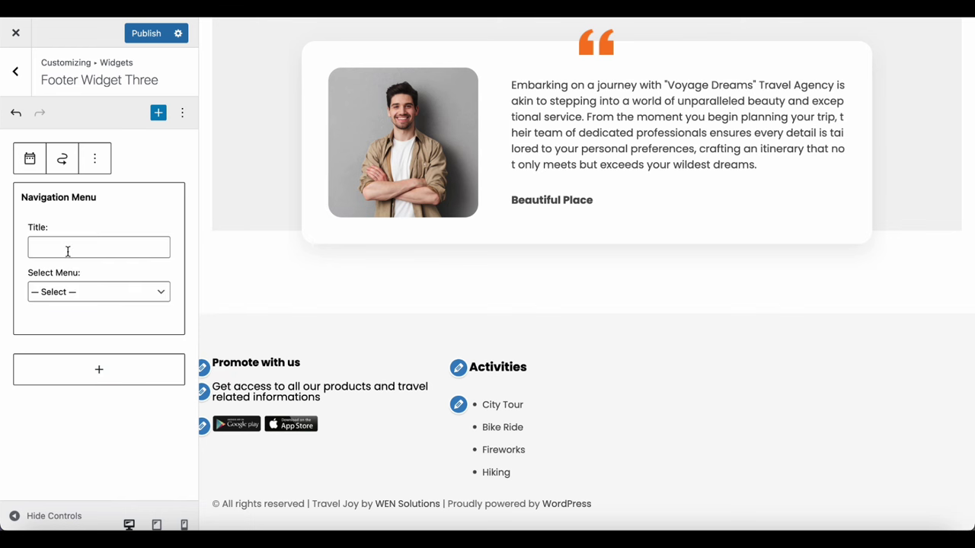
# Title the widget 'Destinations', select the Destinations menu, publish, and return to the widget areas
pyautogui.write('Destinations')
pyautogui.click(71, 293)
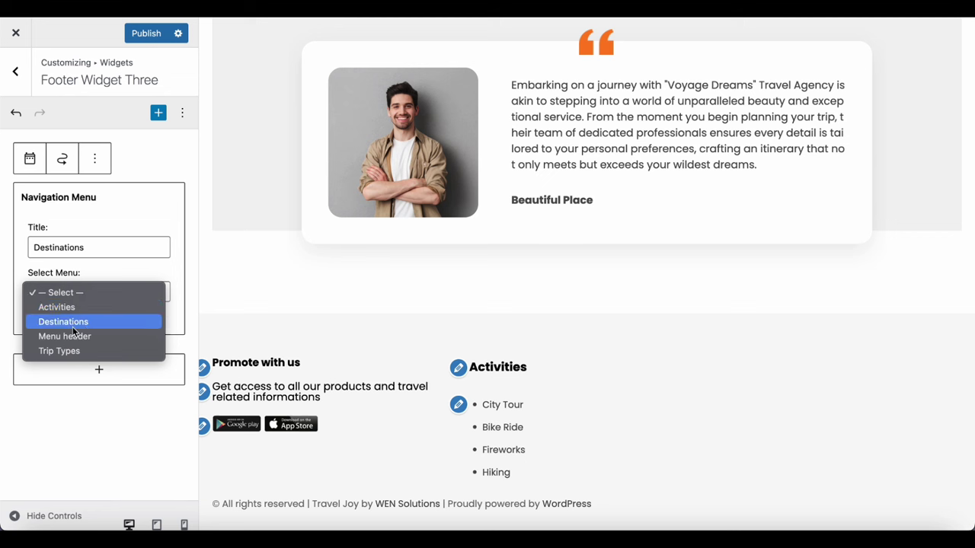
pyautogui.click(63, 321)
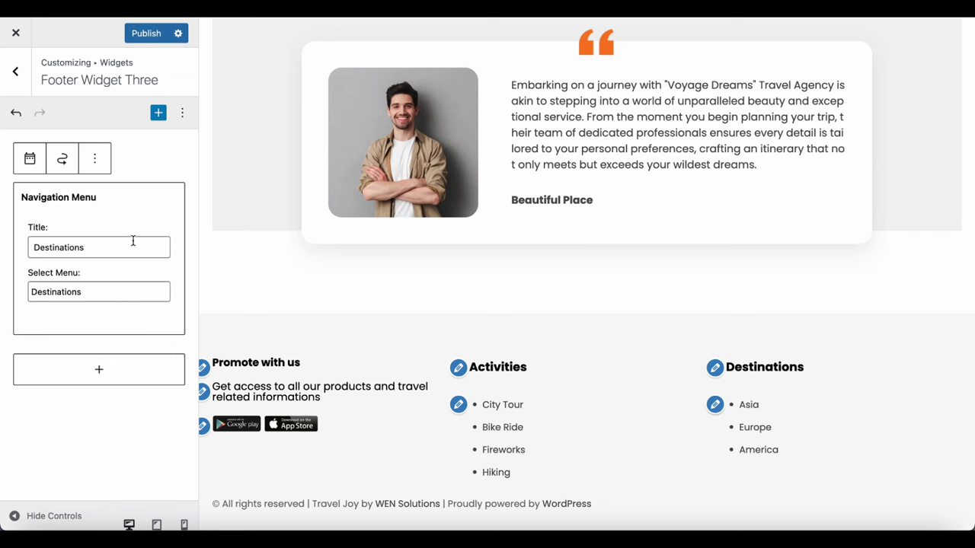
pyautogui.click(147, 34)
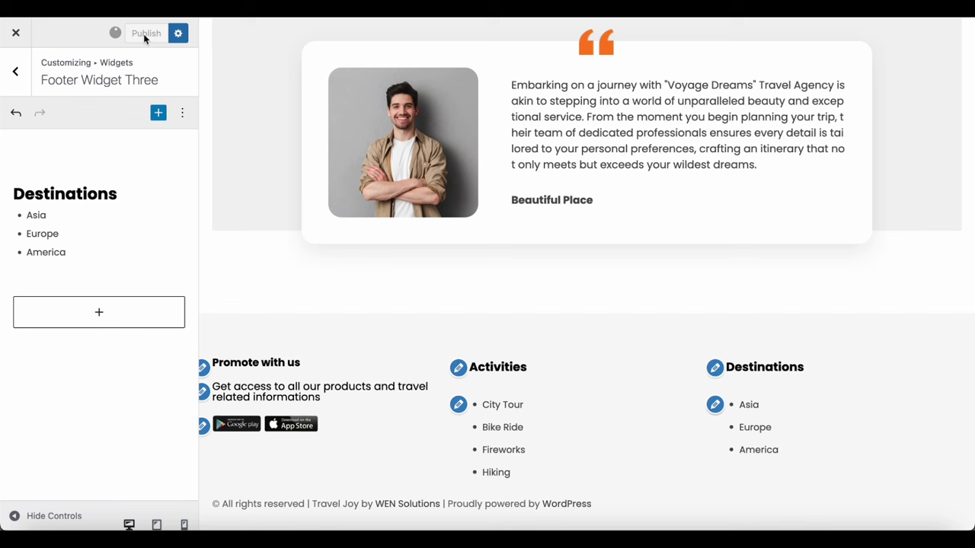
pyautogui.click(23, 76)
# Add a Navigation Menu legacy widget to Footer Widget Four
pyautogui.click(89, 318)
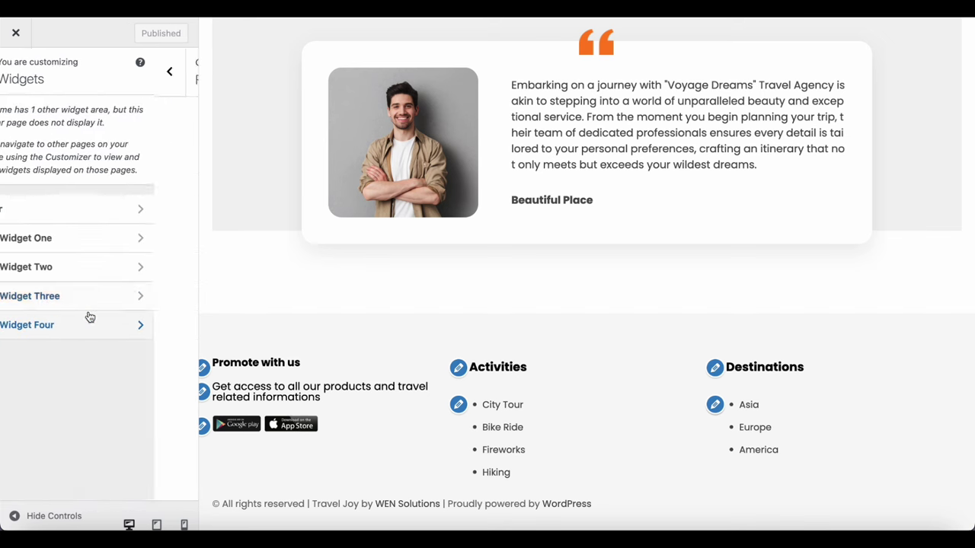
pyautogui.click(89, 200)
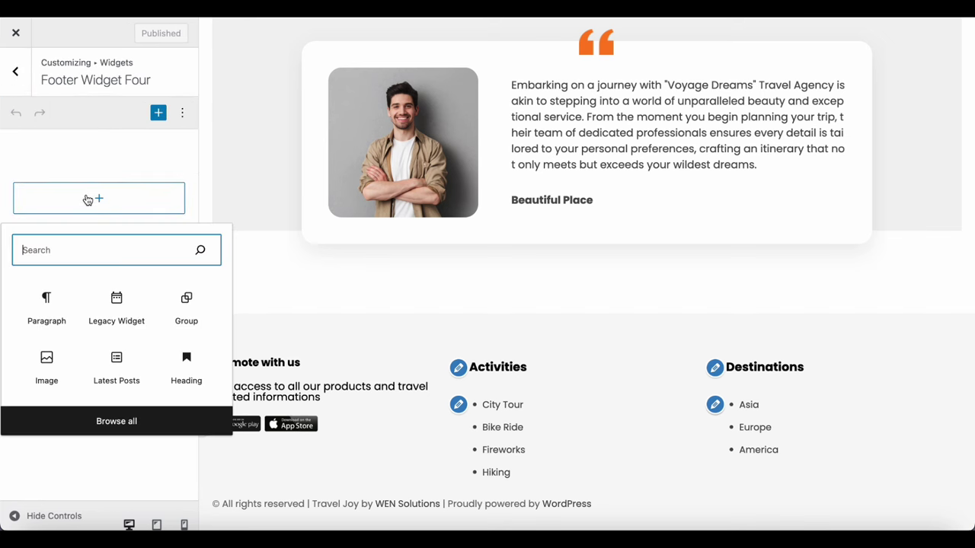
pyautogui.click(139, 303)
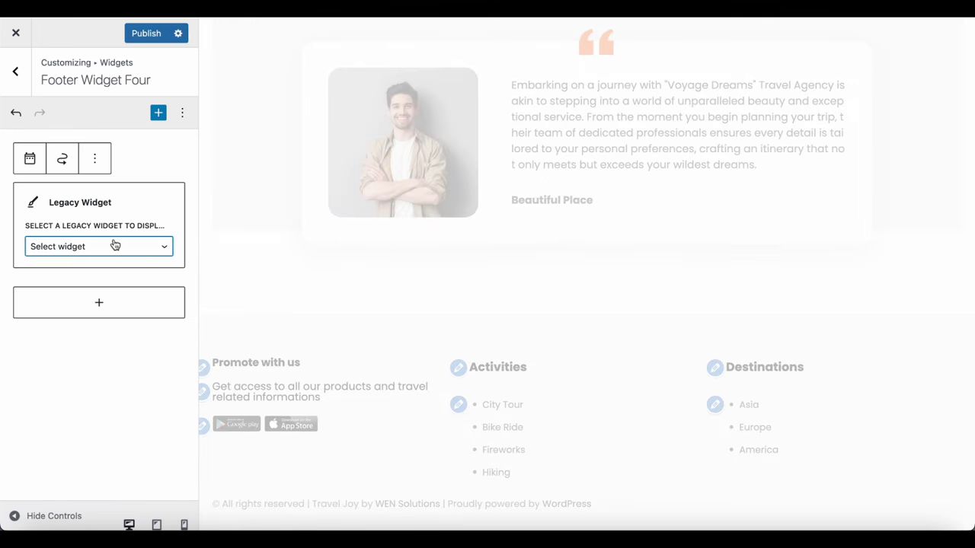
pyautogui.click(115, 246)
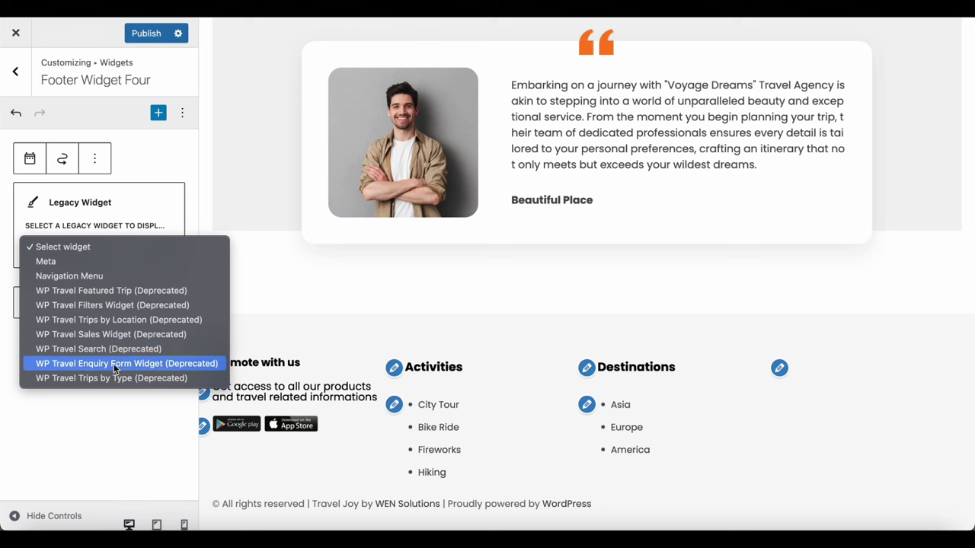
pyautogui.click(79, 275)
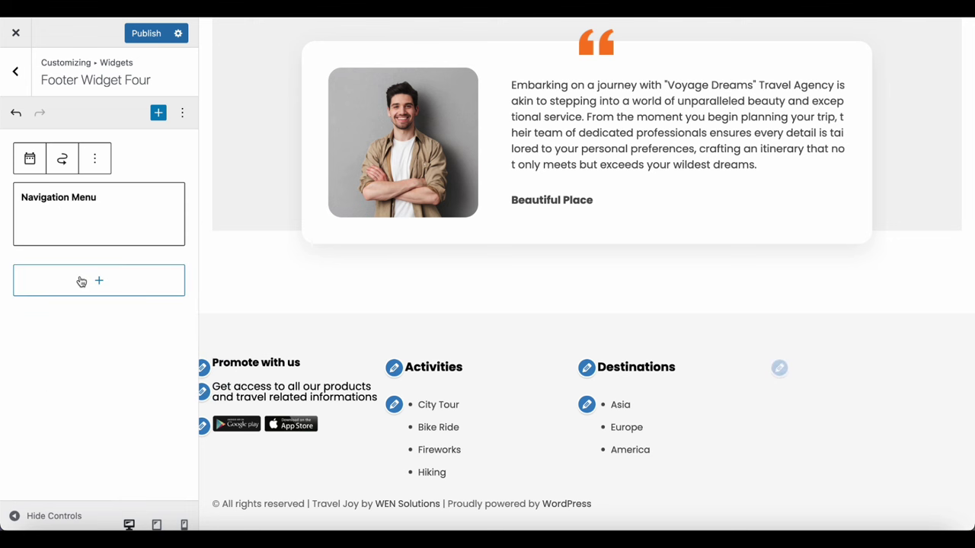
# Title the widget 'Trip Types', select the Trip Types menu, and publish
pyautogui.click(81, 247)
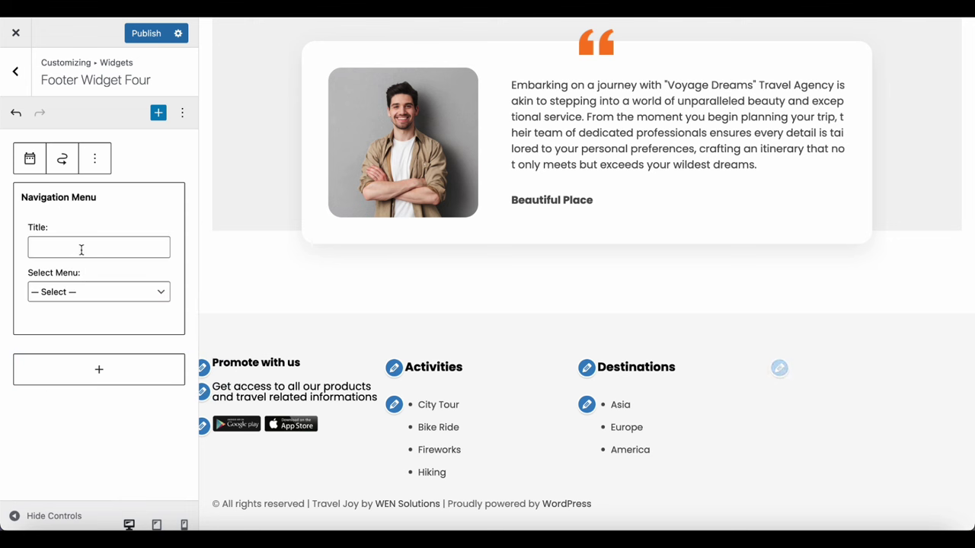
pyautogui.write('T')
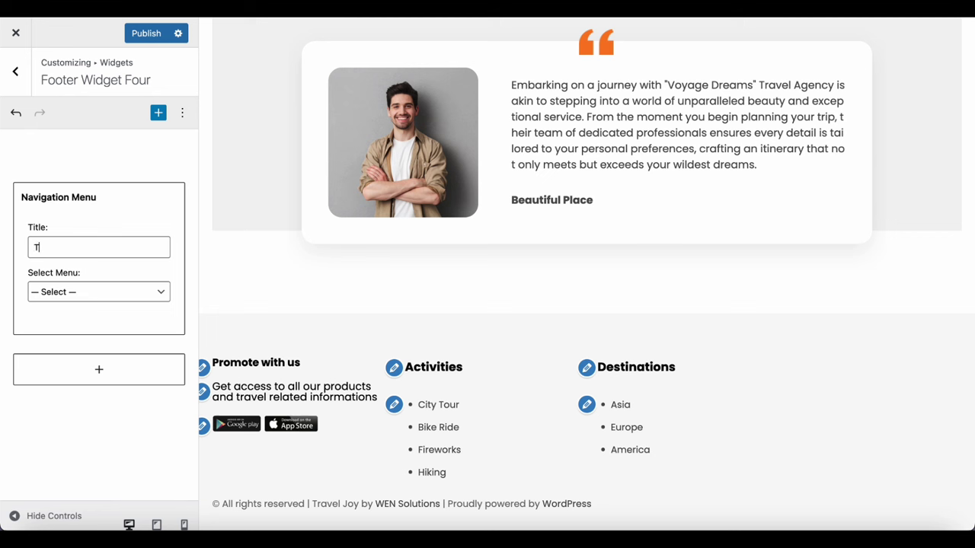
pyautogui.write('rip Types')
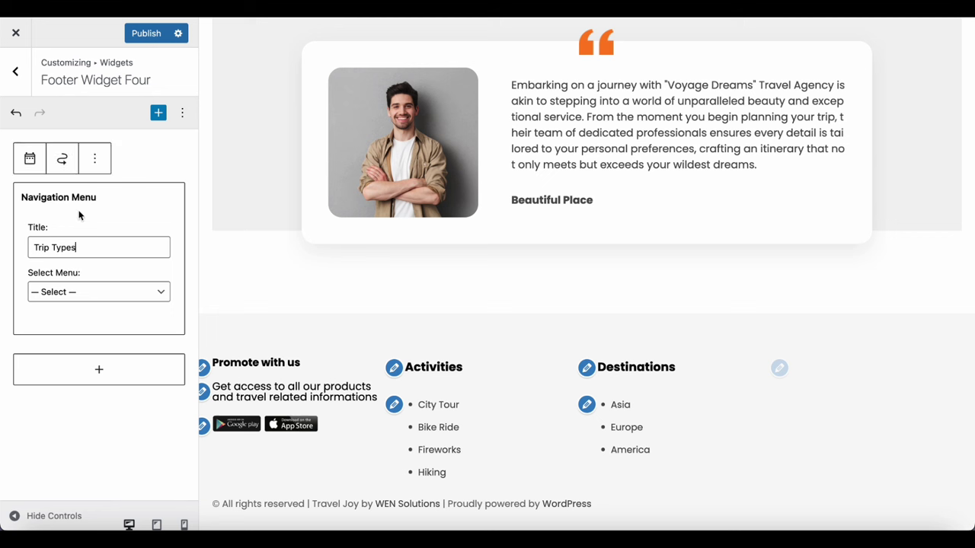
pyautogui.click(77, 289)
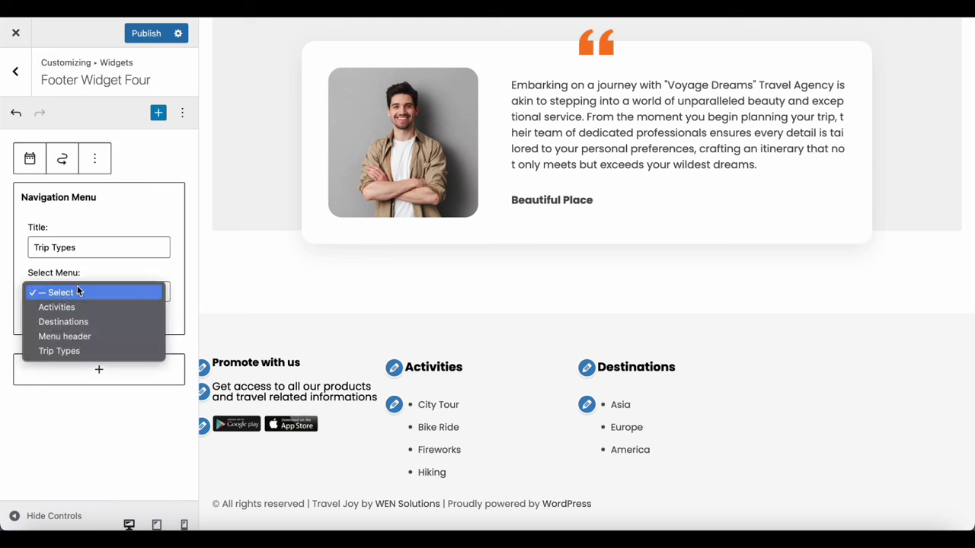
pyautogui.click(74, 350)
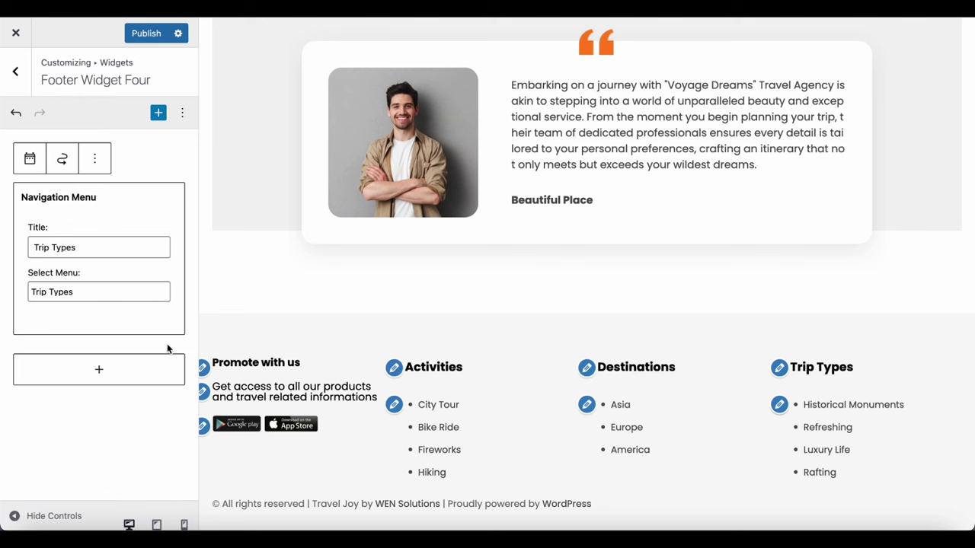
pyautogui.click(146, 33)
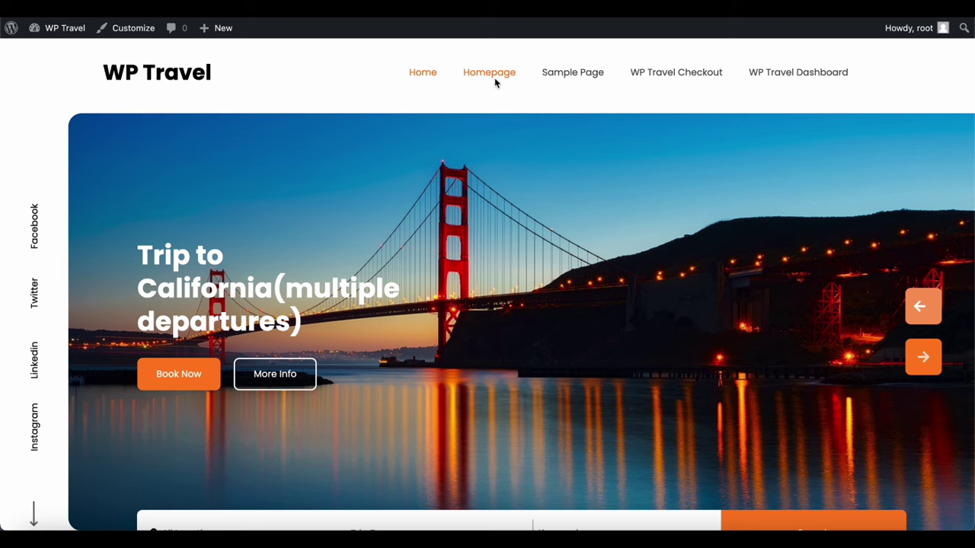
# Scroll through the homepage, swiping the testimonials carousel forward and back
pyautogui.scroll(-1, 817, 313)
pyautogui.scroll(-5, 818, 313)
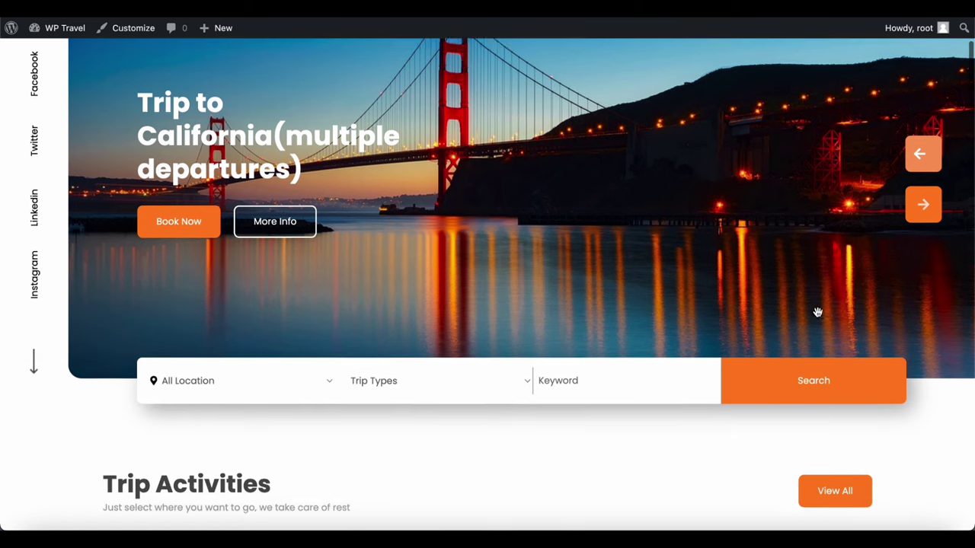
pyautogui.scroll(-2, 818, 316)
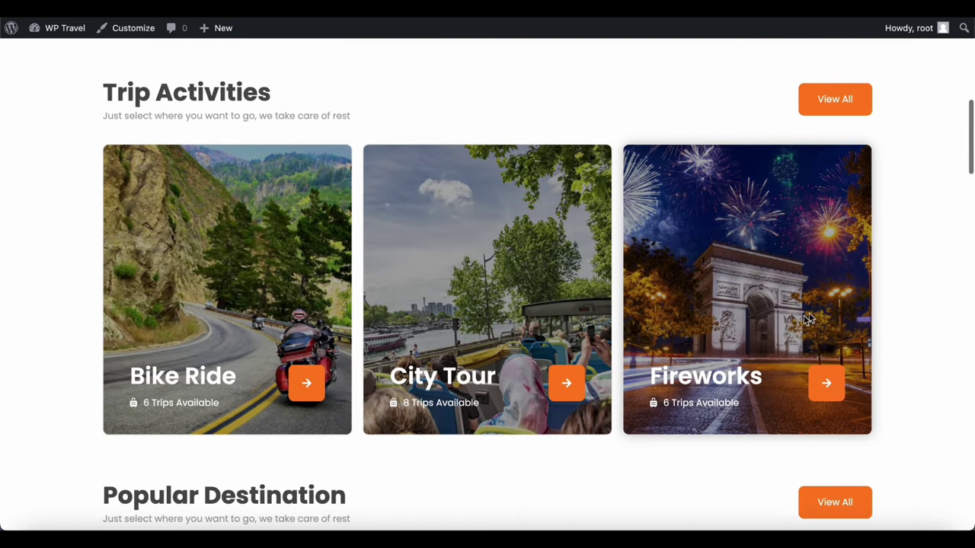
pyautogui.scroll(-5, 469, 340)
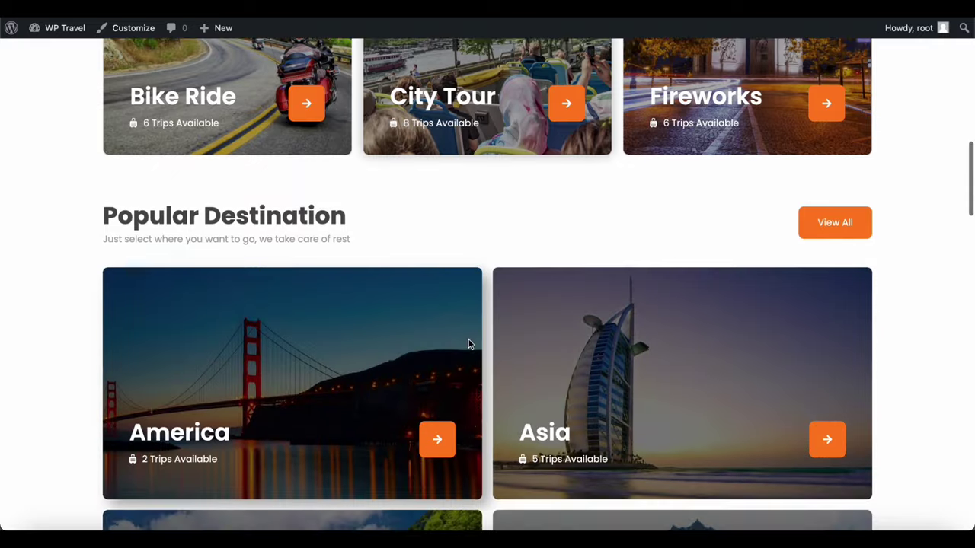
pyautogui.scroll(-1, 468, 345)
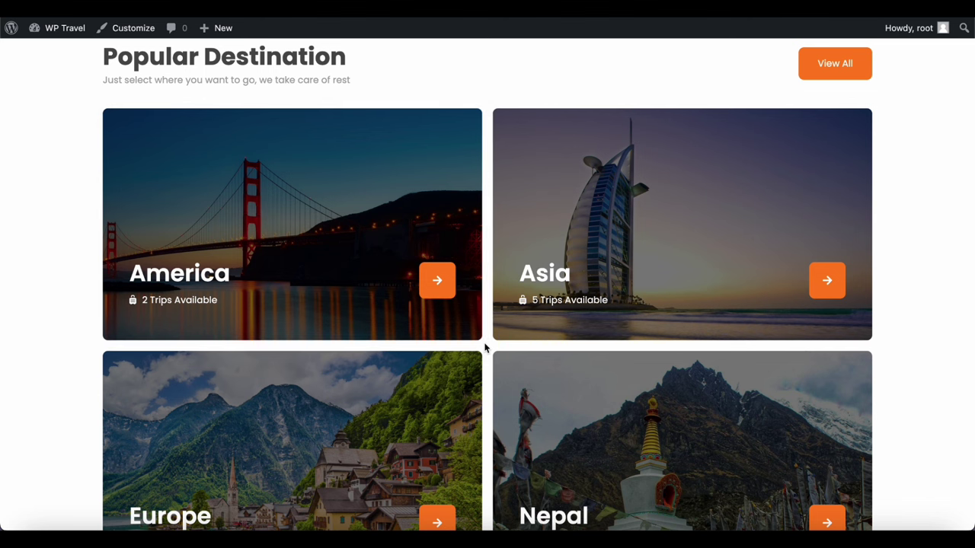
pyautogui.scroll(-5, 484, 348)
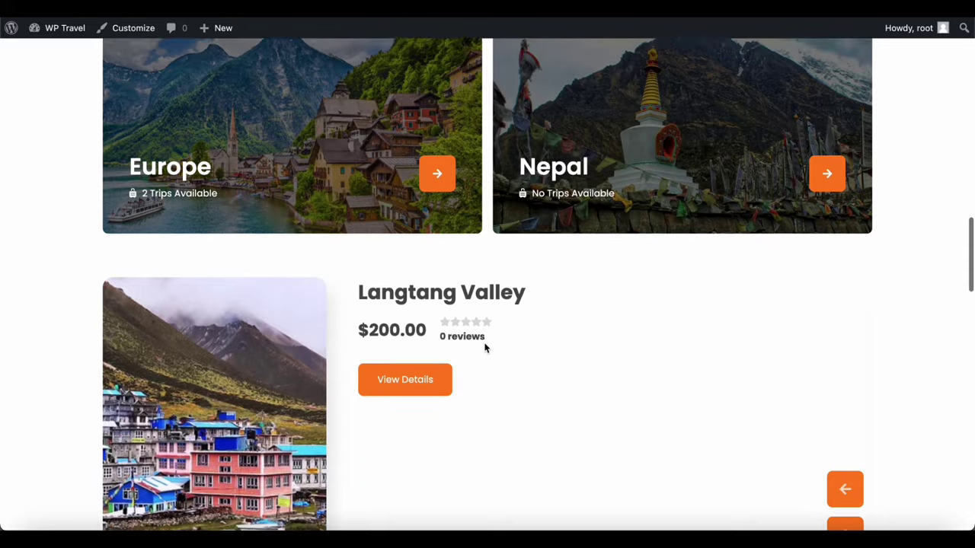
pyautogui.scroll(-3, 484, 348)
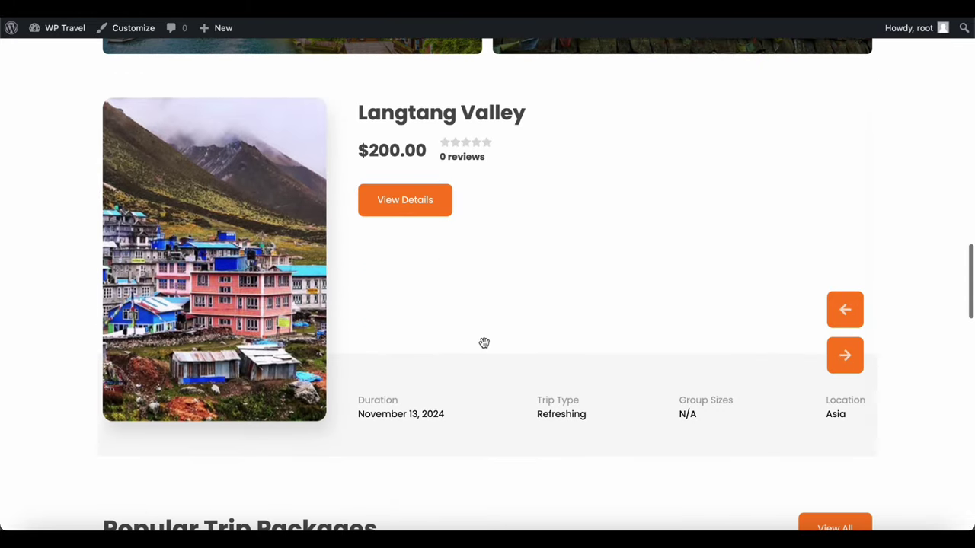
pyautogui.scroll(-1, 484, 343)
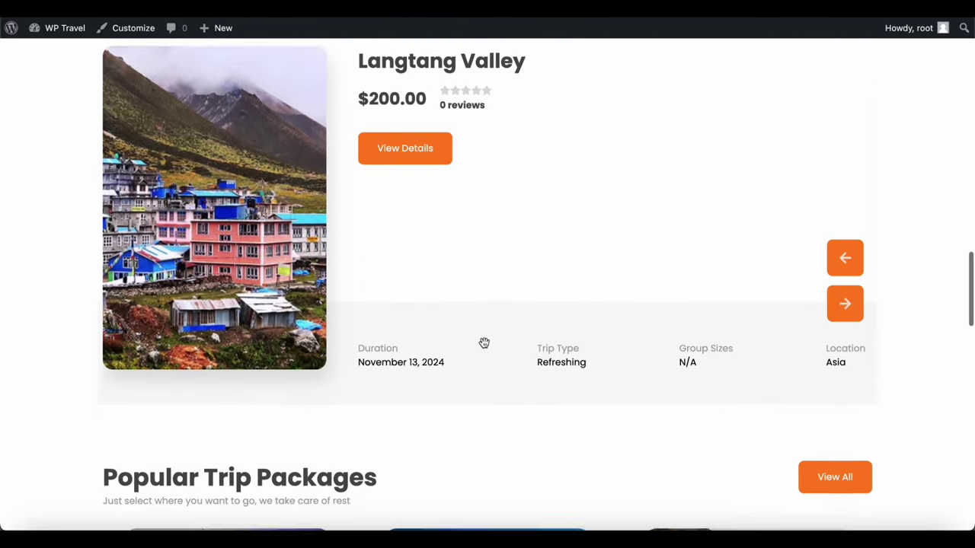
pyautogui.scroll(-3, 483, 342)
pyautogui.scroll(-3, 484, 347)
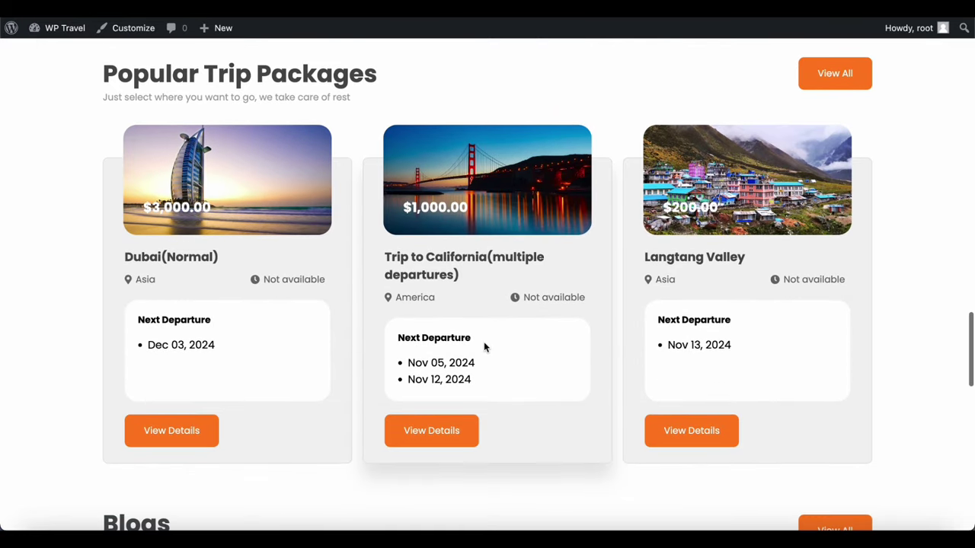
pyautogui.scroll(-2, 484, 347)
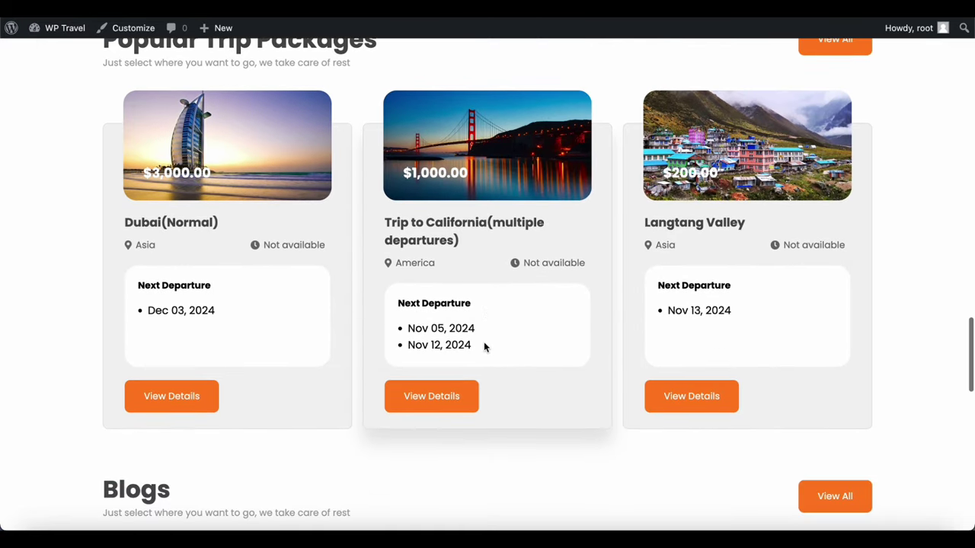
pyautogui.scroll(-2, 484, 348)
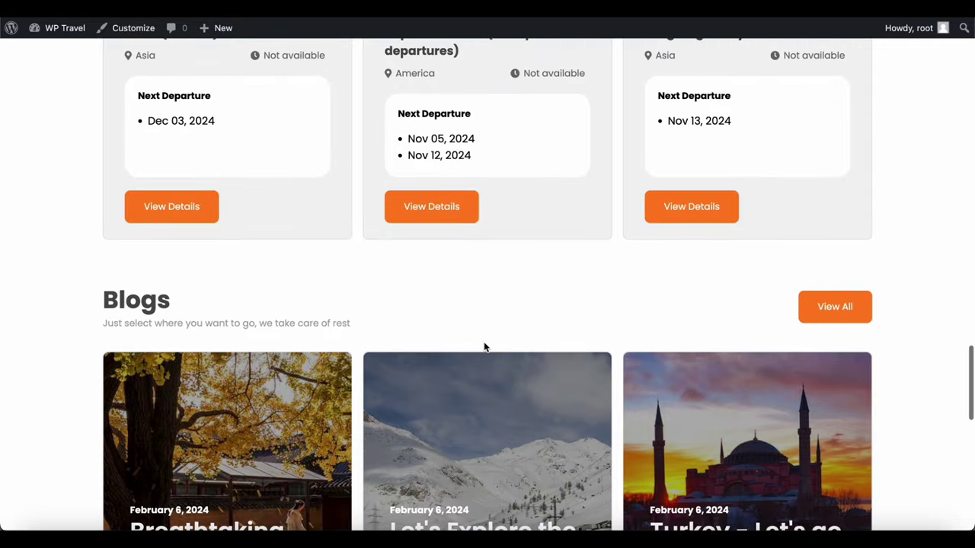
pyautogui.scroll(-1, 484, 347)
pyautogui.scroll(-2, 484, 348)
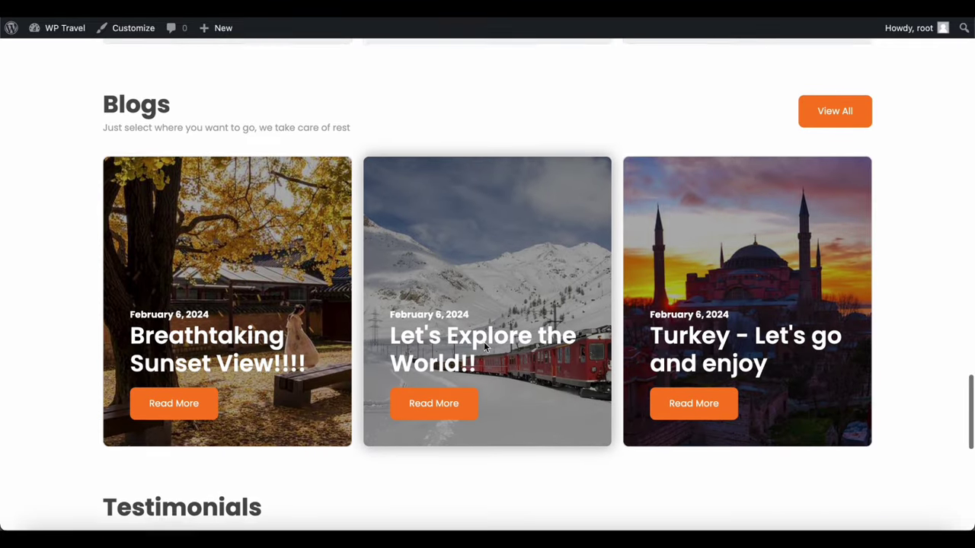
pyautogui.scroll(-4, 484, 348)
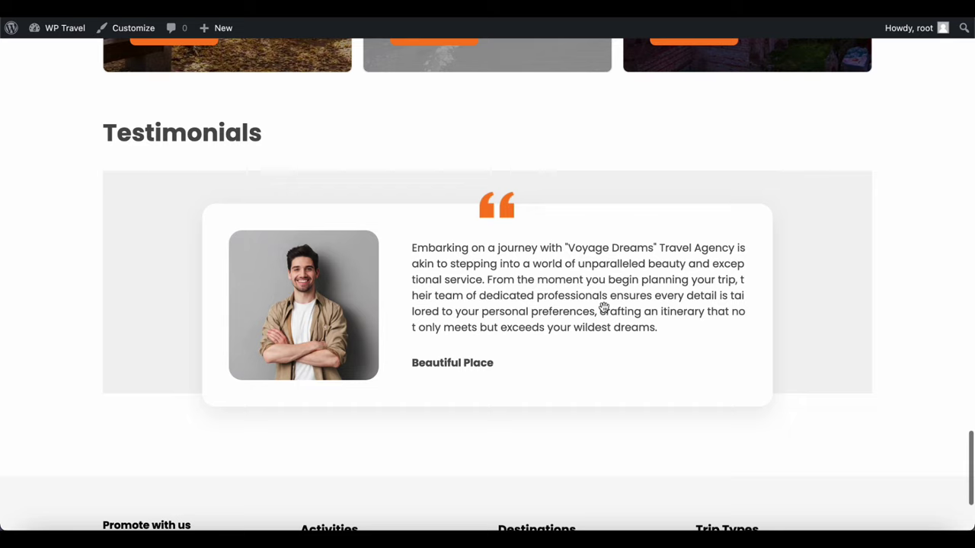
pyautogui.moveTo(644, 303); pyautogui.dragTo(444, 327)
pyautogui.moveTo(652, 302); pyautogui.dragTo(434, 306)
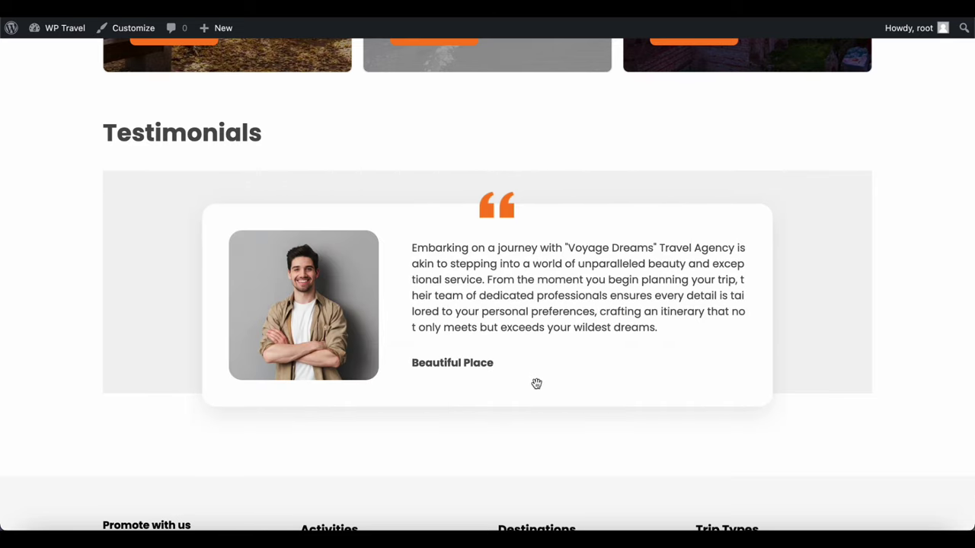
pyautogui.scroll(-3, 537, 387)
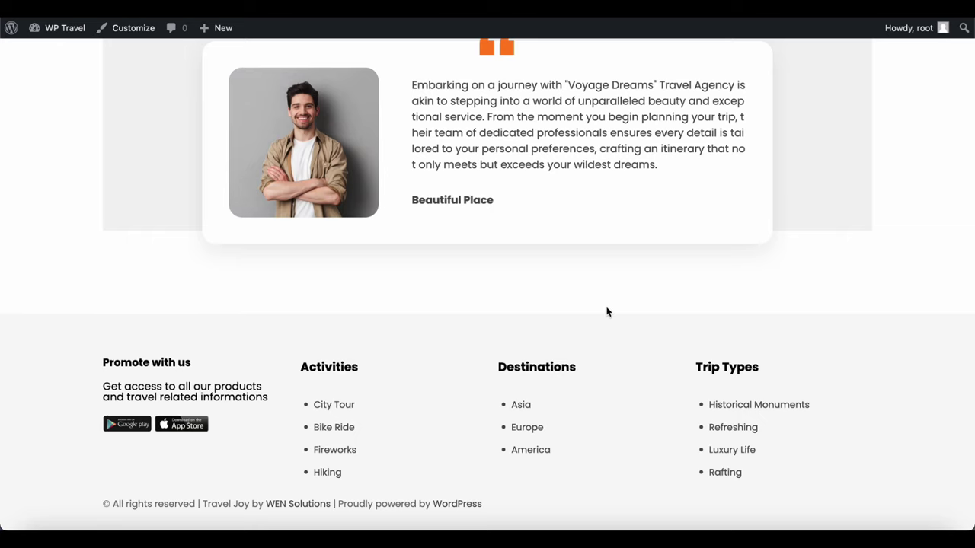
# Return to the top, advance the hero slider twice, and scroll down to Langtang Valley
pyautogui.press('Home')
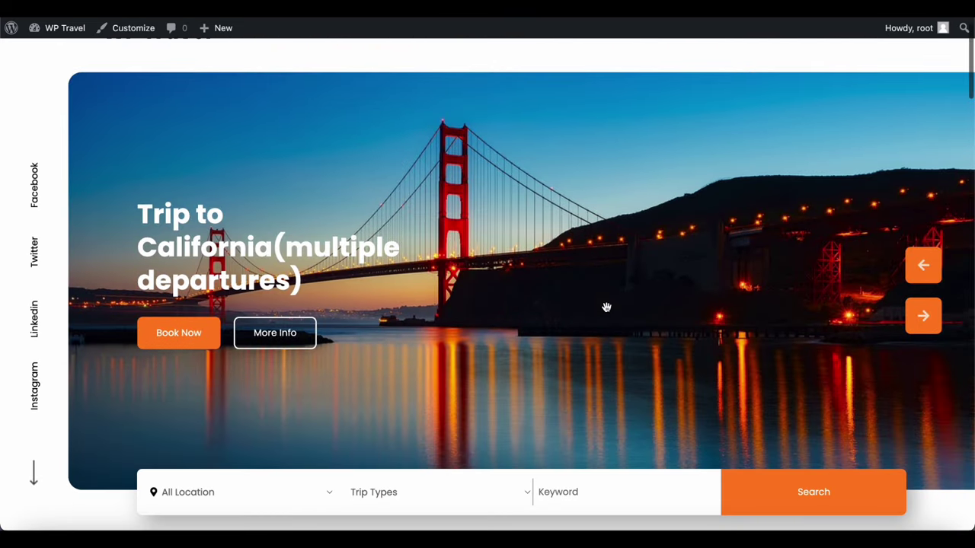
pyautogui.click(923, 316)
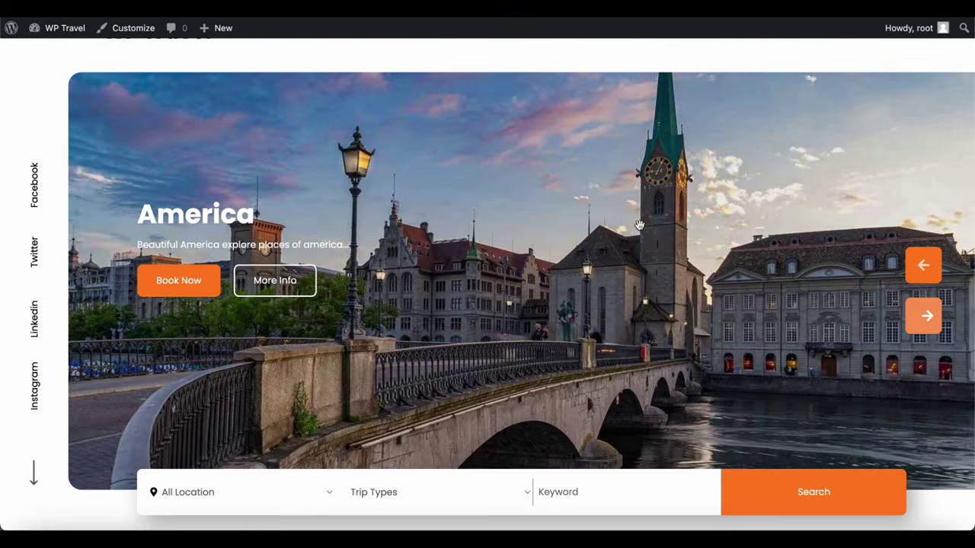
pyautogui.click(924, 317)
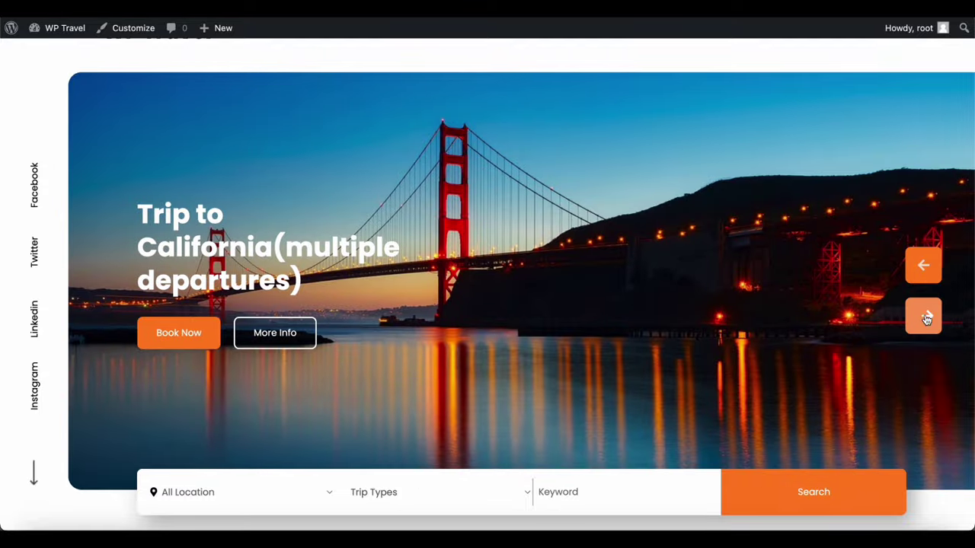
pyautogui.scroll(1, 275, 453)
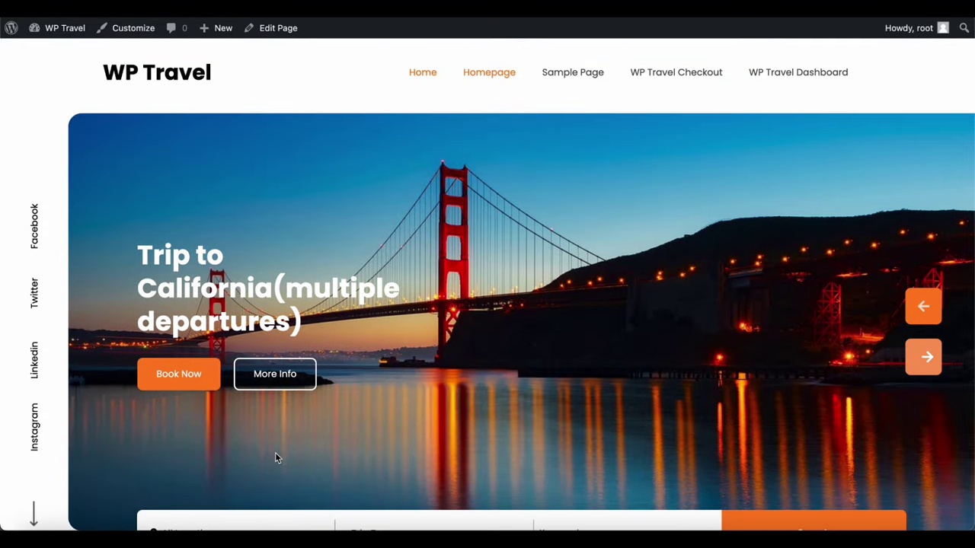
pyautogui.scroll(-5, 609, 353)
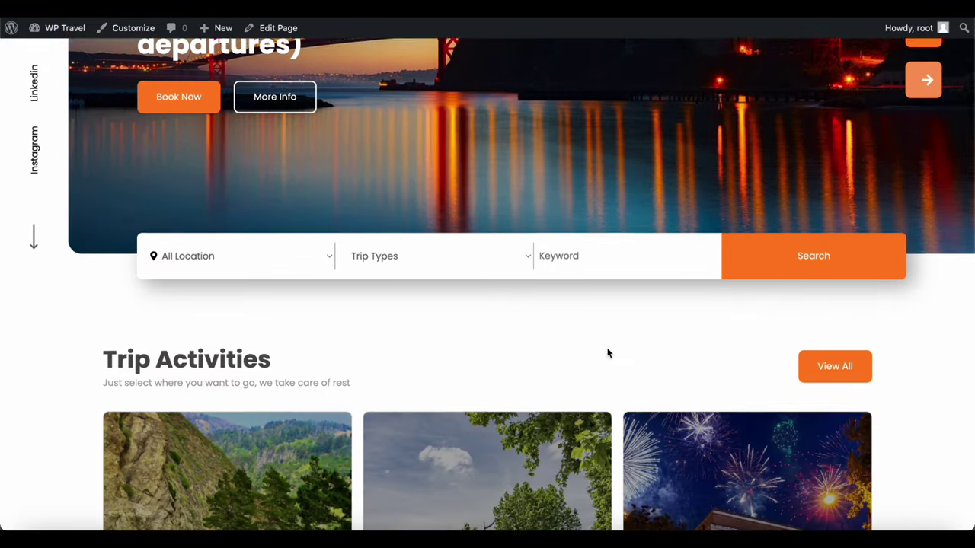
pyautogui.scroll(-6, 607, 352)
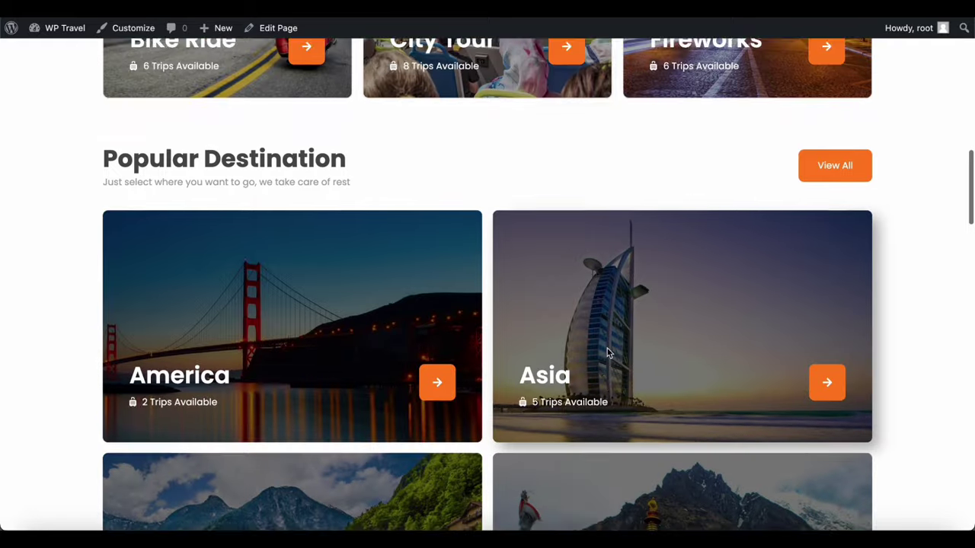
pyautogui.scroll(-5, 608, 351)
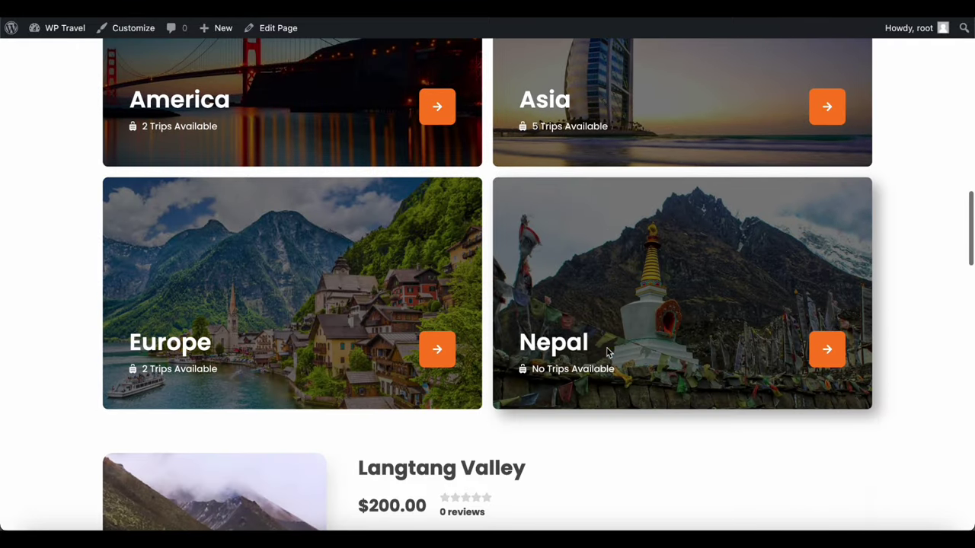
pyautogui.scroll(-1, 608, 353)
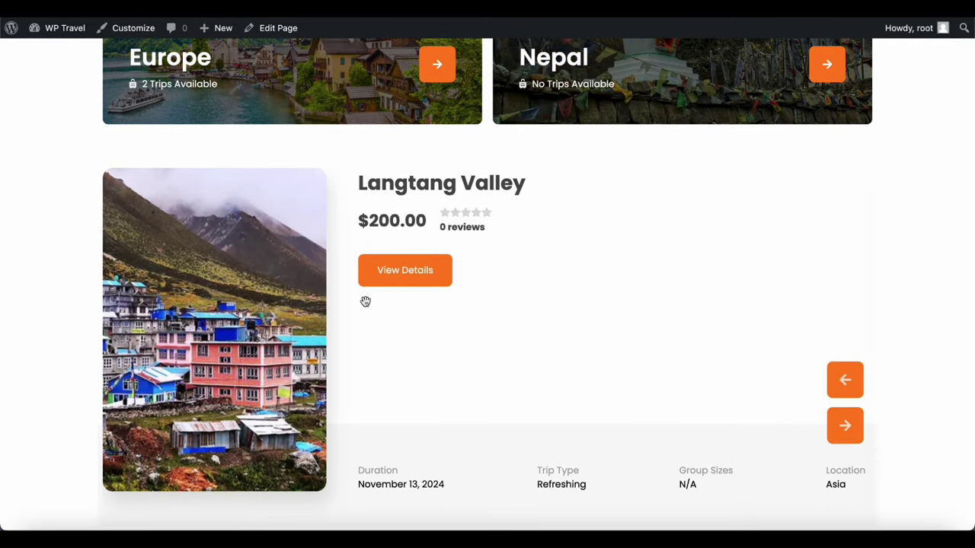
# Open the Langtang Valley trip page and scroll through its details
pyautogui.click(393, 281)
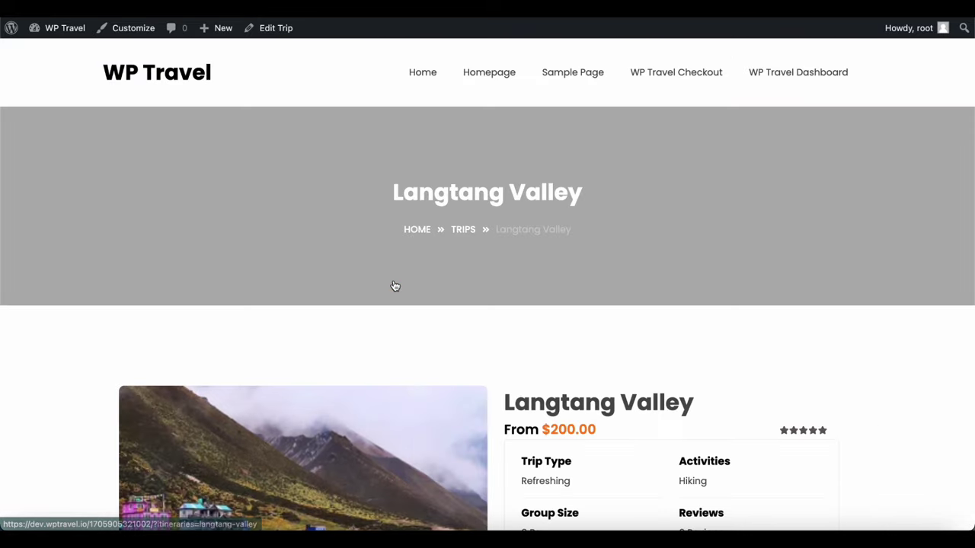
pyautogui.scroll(-1, 393, 281)
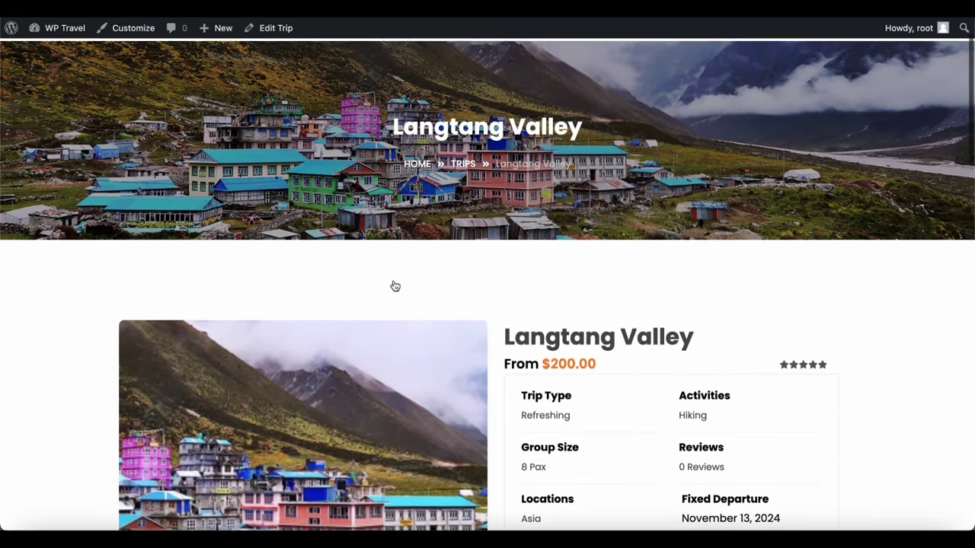
pyautogui.scroll(-3, 394, 286)
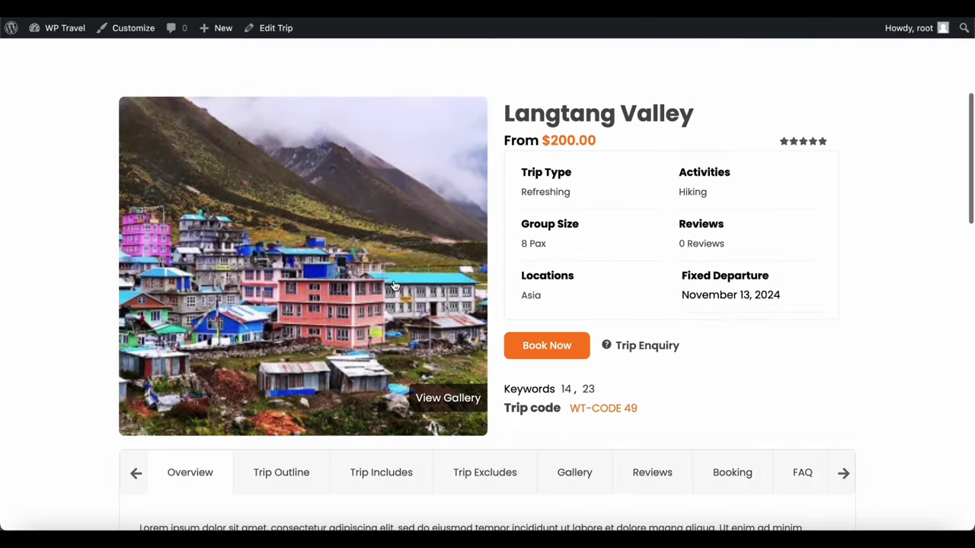
pyautogui.scroll(-2, 395, 286)
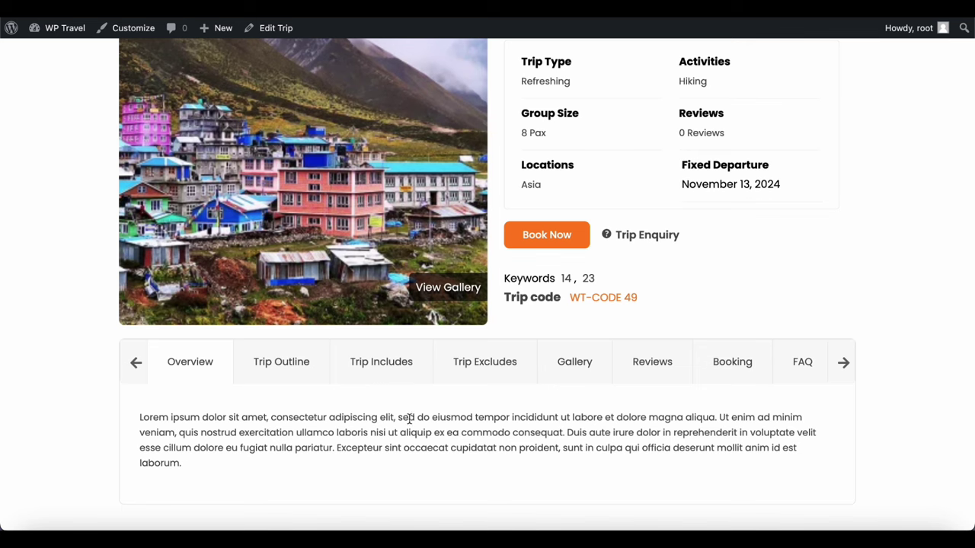
# View the Trip Outline, Trip Includes and Trip Excludes tabs
pyautogui.click(304, 367)
pyautogui.scroll(-4, 403, 429)
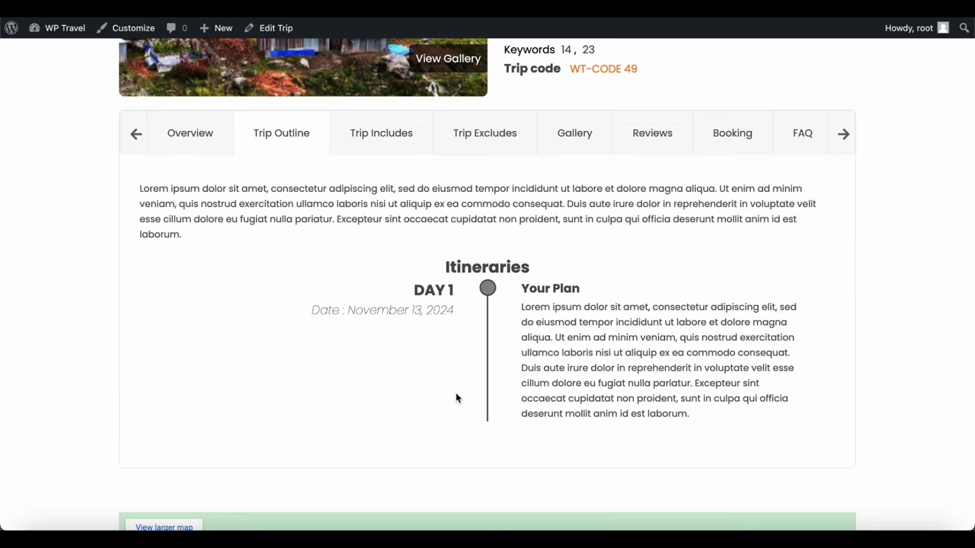
pyautogui.scroll(2, 457, 399)
pyautogui.click(388, 222)
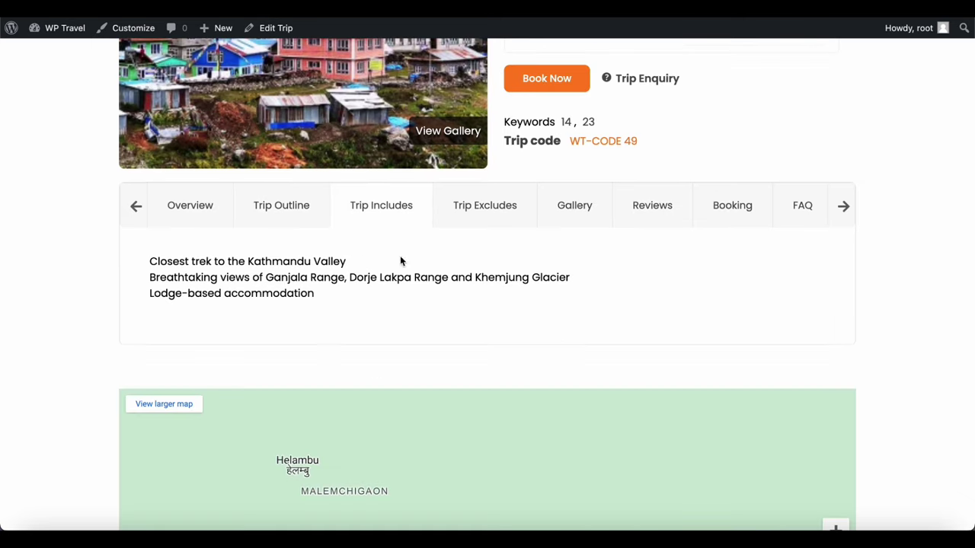
pyautogui.scroll(-1, 192, 243)
pyautogui.scroll(-3, 320, 294)
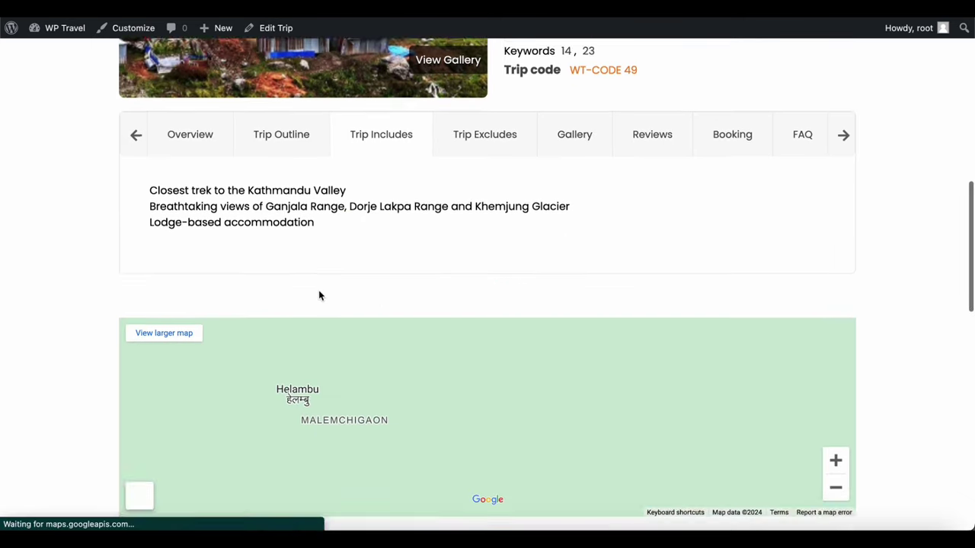
pyautogui.scroll(5, 319, 295)
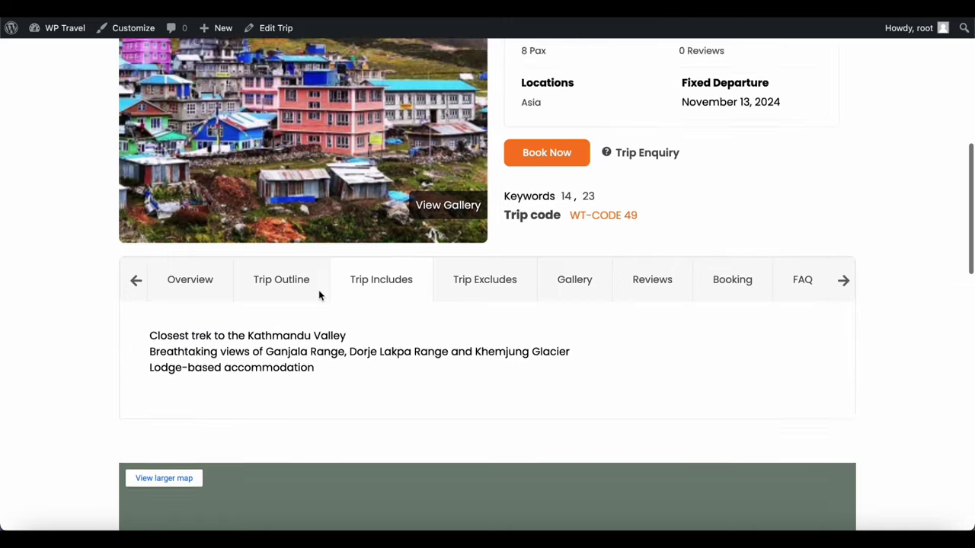
pyautogui.click(474, 317)
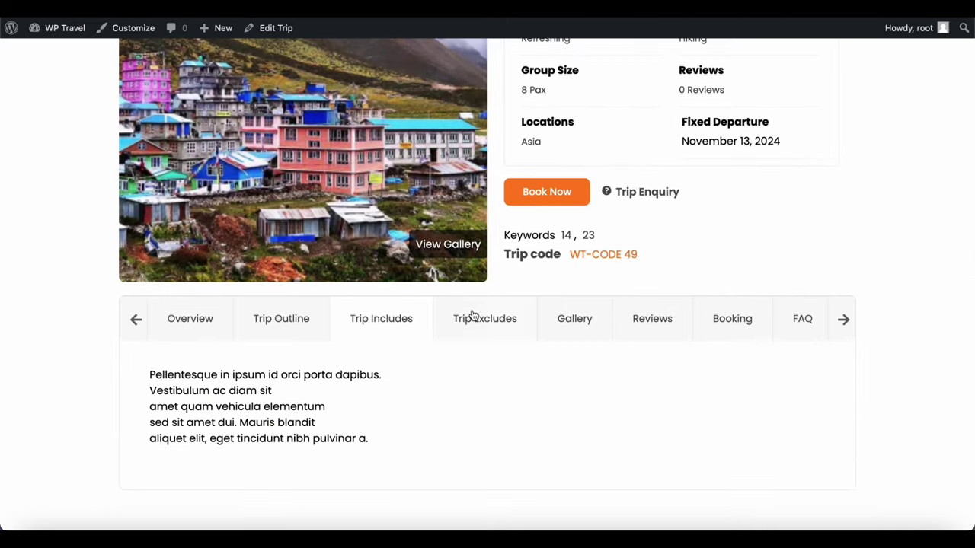
# View Gallery, Reviews, Booking and FAQ, expanding 'Is langtang a place to visit?'
pyautogui.click(571, 327)
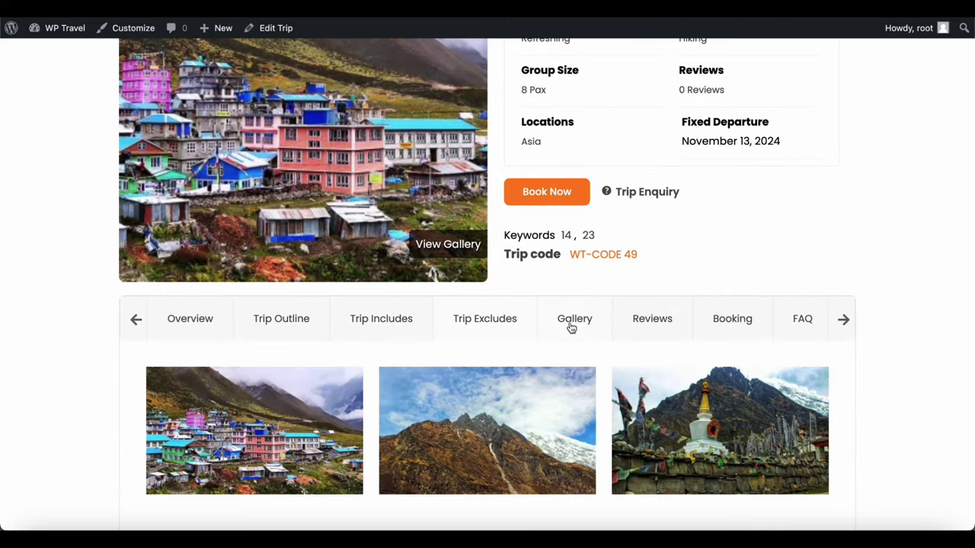
pyautogui.click(638, 322)
pyautogui.click(715, 321)
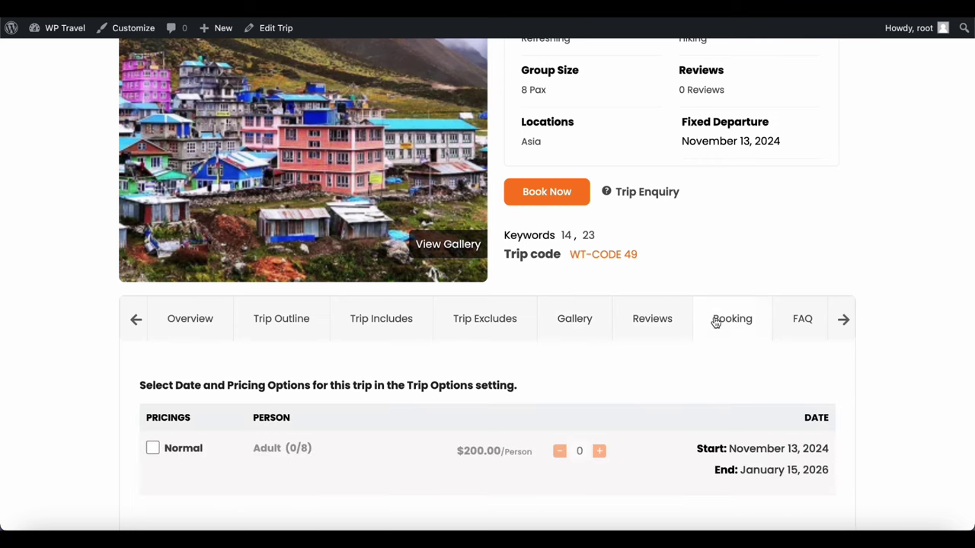
pyautogui.click(797, 321)
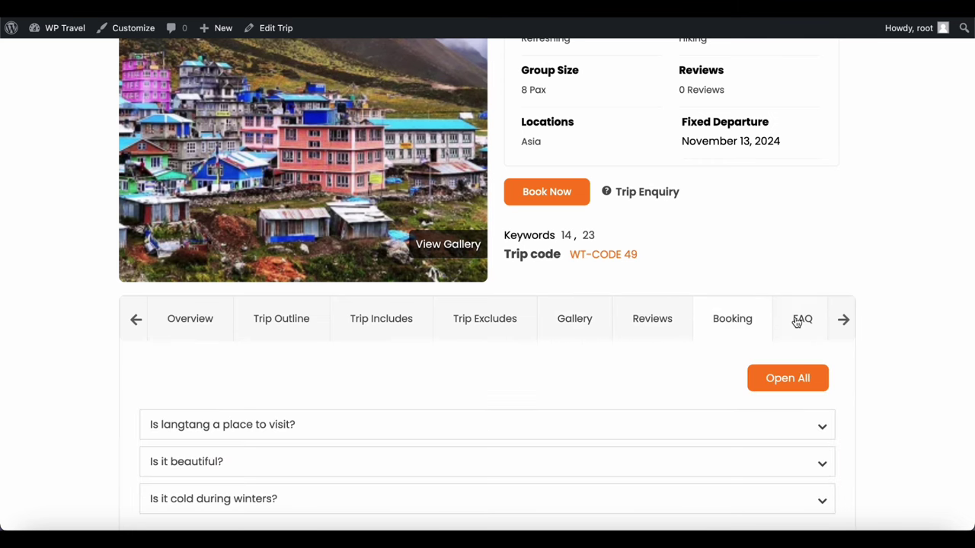
pyautogui.click(816, 433)
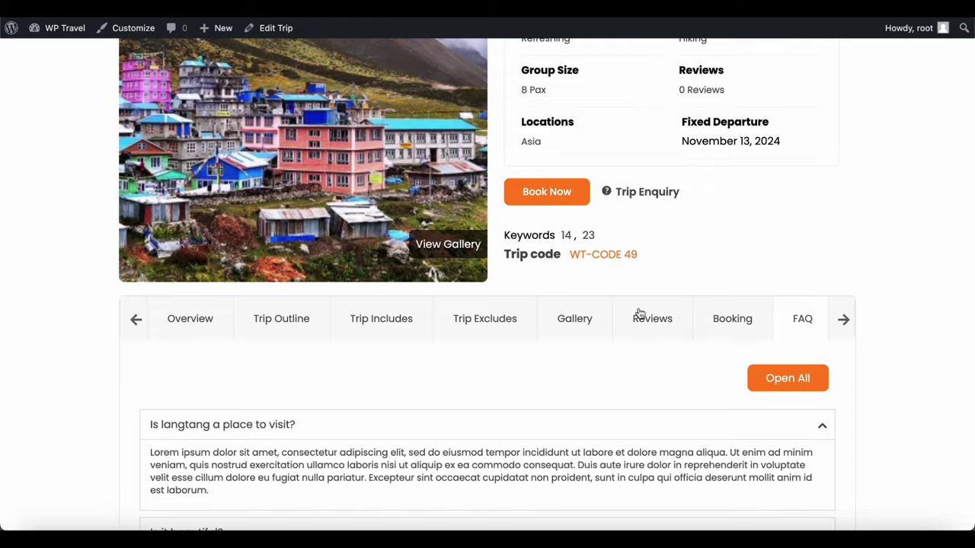
pyautogui.scroll(3, 639, 312)
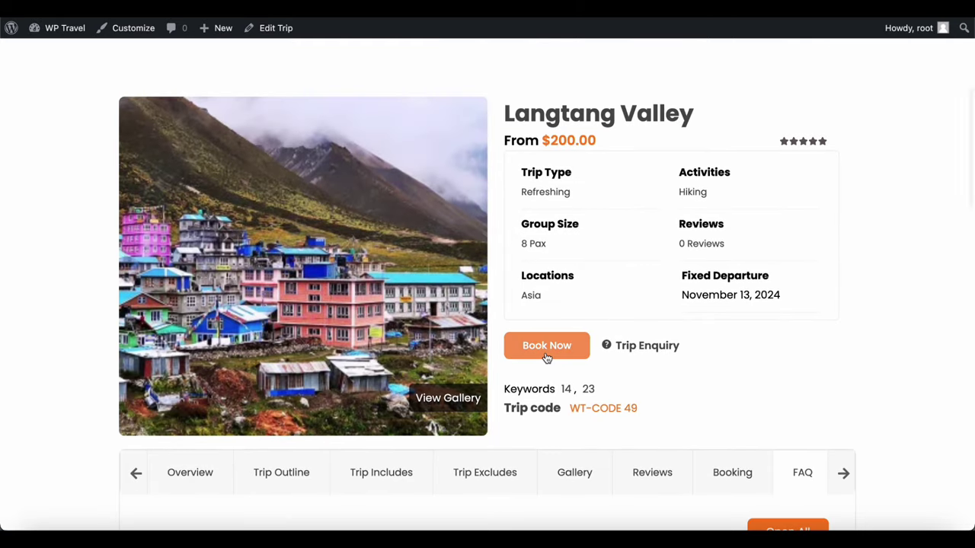
# Open the trip enquiry form and enter the enquirer's full name and e-mail address
pyautogui.click(642, 347)
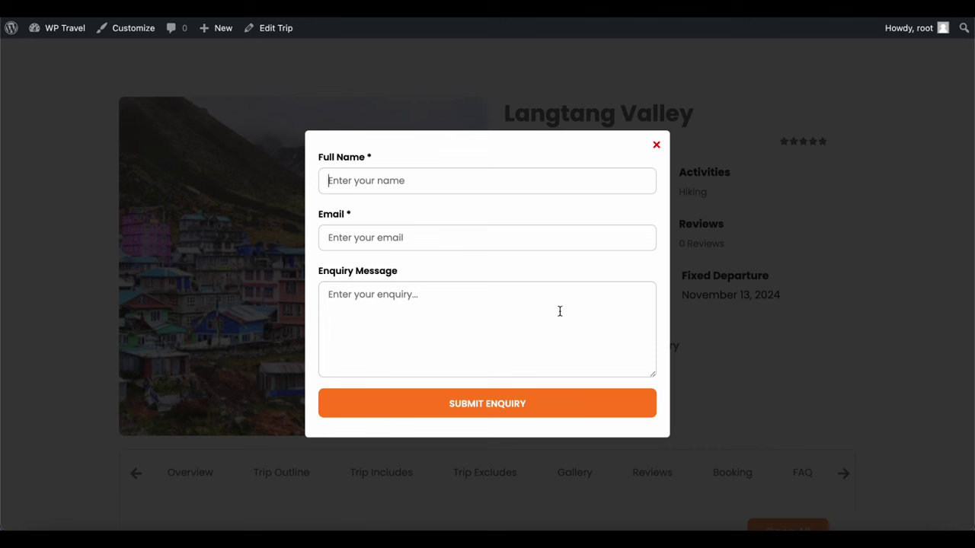
pyautogui.click(423, 180)
pyautogui.write('john doe')
pyautogui.click(378, 236)
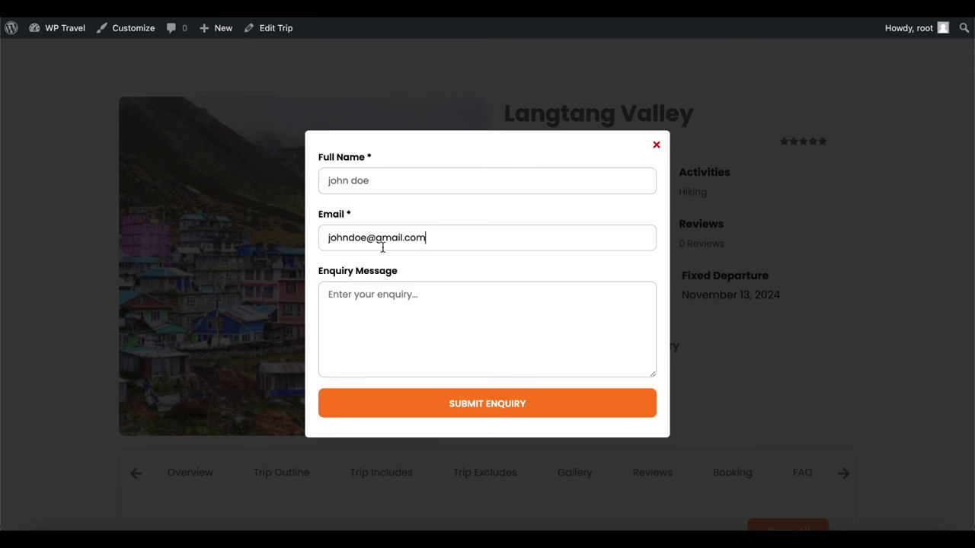
# Write the message 'Is this still available', send the enquiry, and close the form
pyautogui.click(374, 318)
pyautogui.write('d')
pyautogui.press('BackSpace')
pyautogui.write('I')
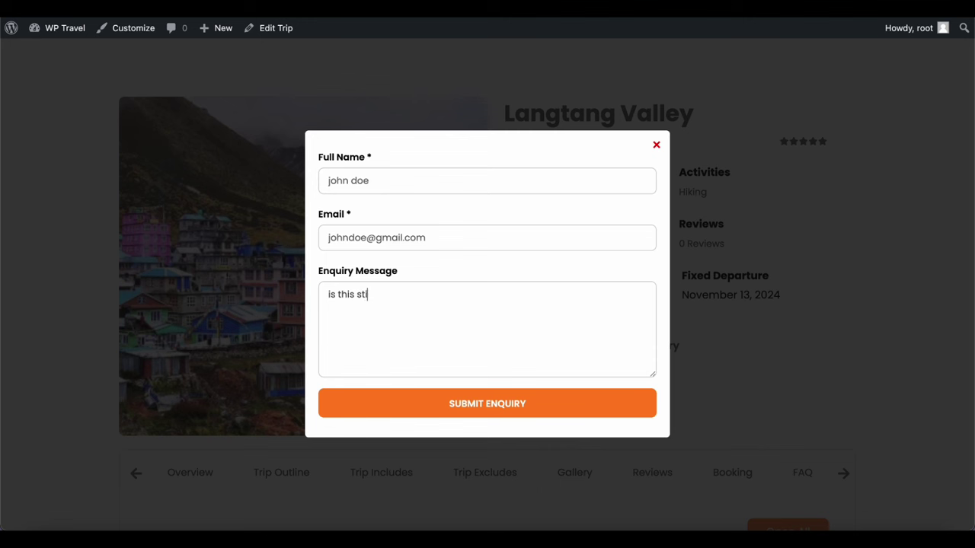
pyautogui.write('s this still available')
pyautogui.click(464, 409)
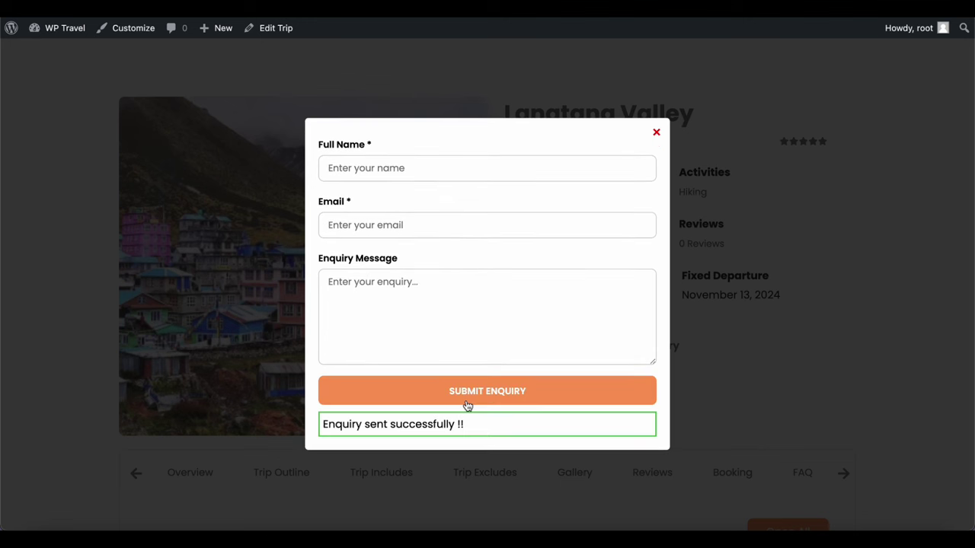
pyautogui.click(658, 134)
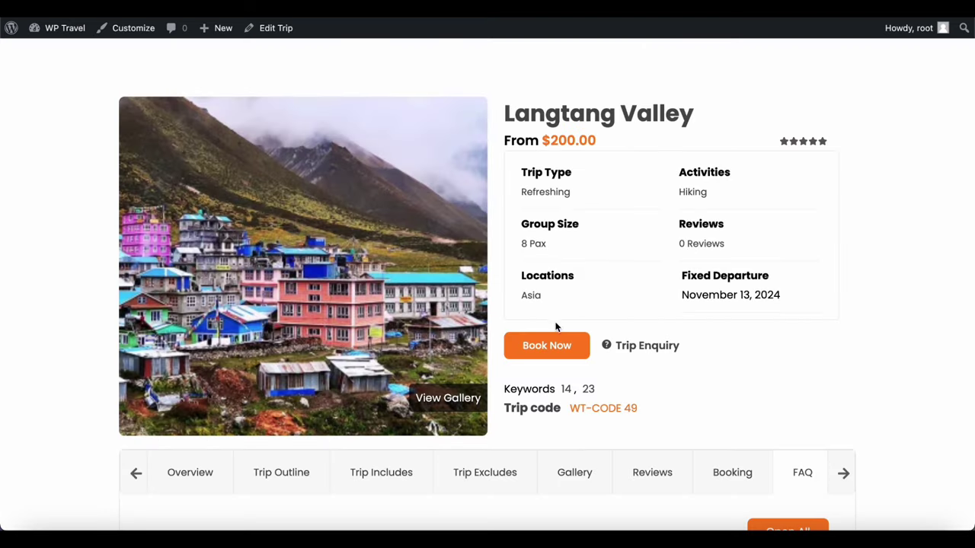
# Book one adult on the Normal pricing option and proceed to checkout
pyautogui.click(543, 344)
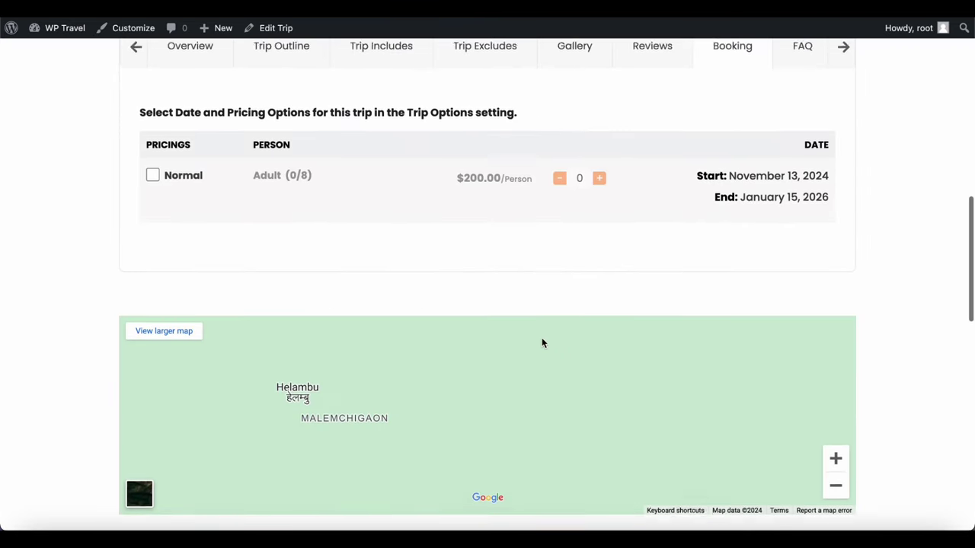
pyautogui.click(153, 172)
pyautogui.click(599, 176)
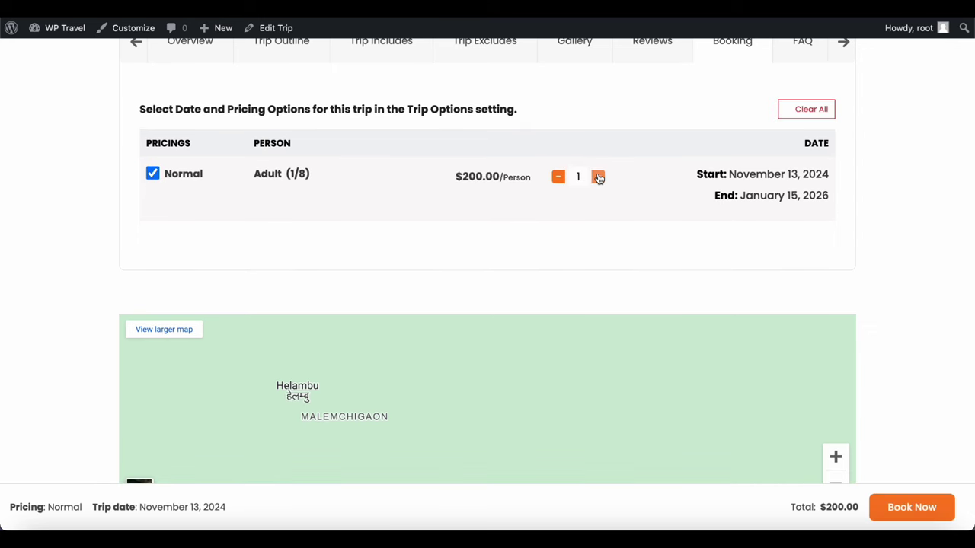
pyautogui.click(917, 508)
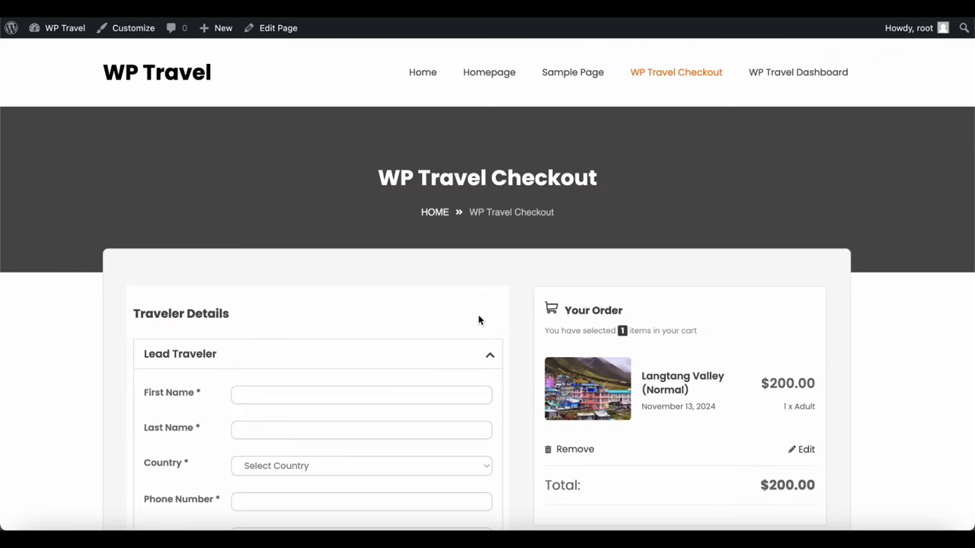
pyautogui.scroll(-5, 422, 311)
pyautogui.scroll(1, 422, 308)
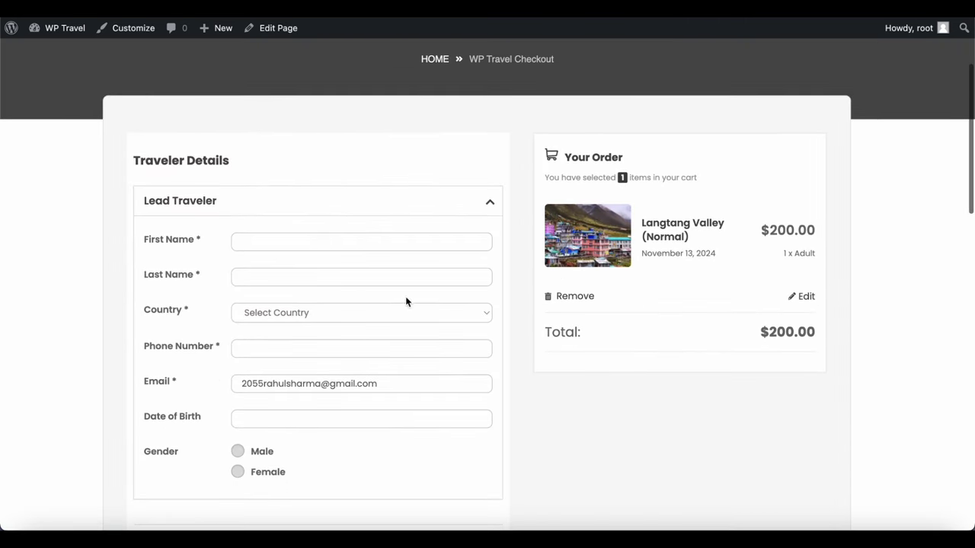
# Enter the lead traveler's first and last name and set country to Nepal
pyautogui.click(333, 240)
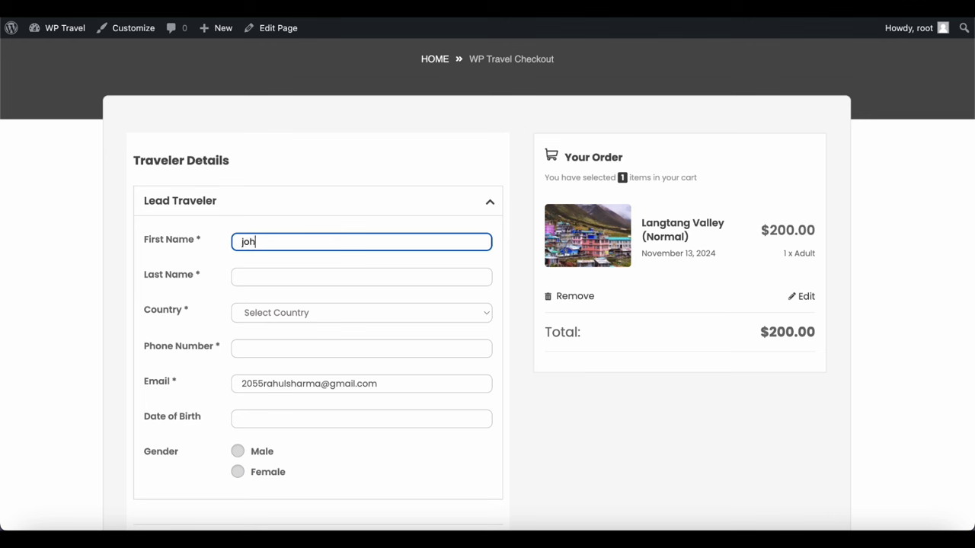
pyautogui.click(271, 275)
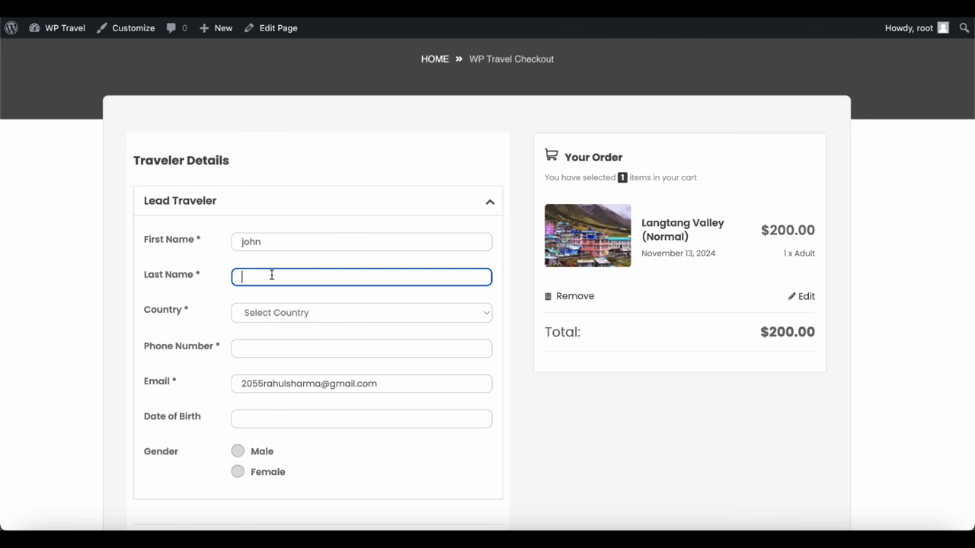
pyautogui.click(277, 316)
pyautogui.write('nepal')
pyautogui.press('Return')
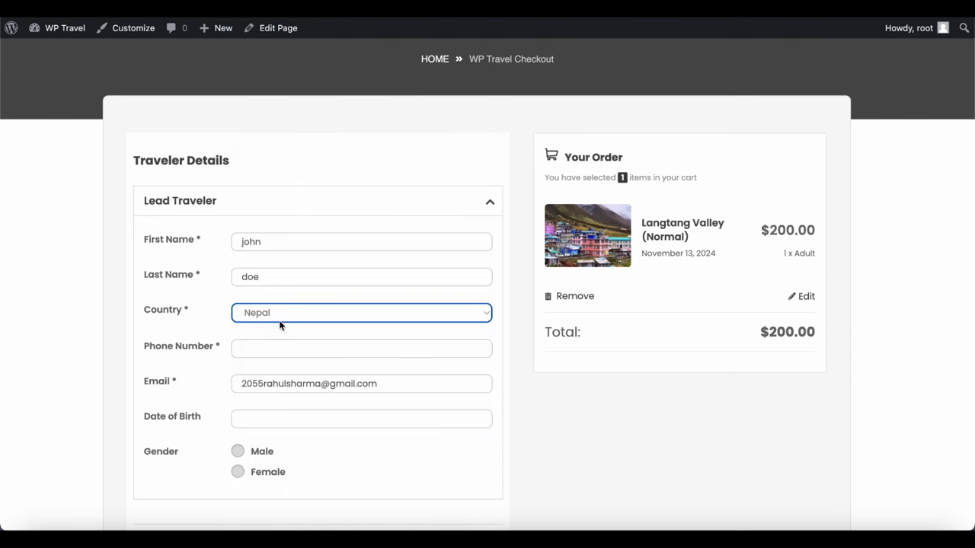
pyautogui.click(269, 346)
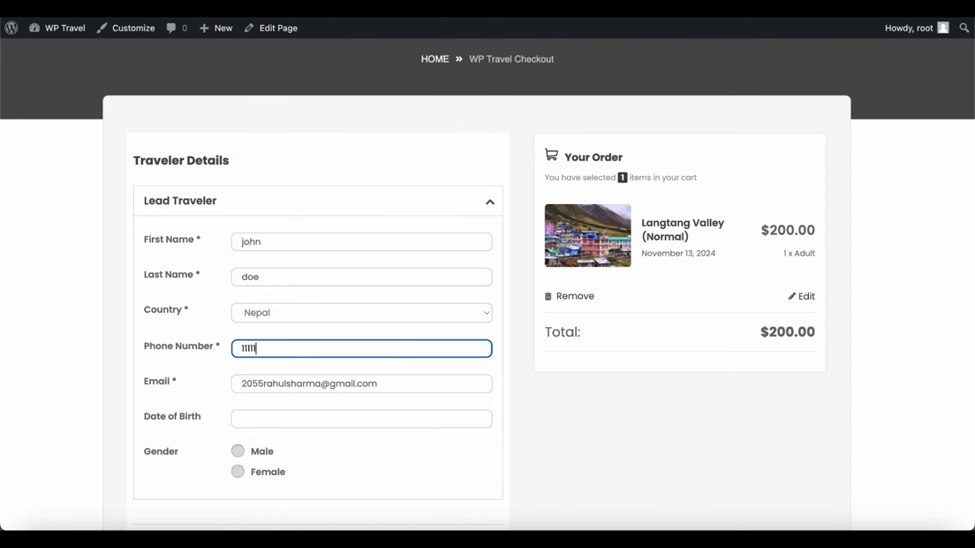
# Edit the traveler's e-mail, set birth date 1 February 2024 and gender Male
pyautogui.doubleClick(266, 383)
pyautogui.write('john')
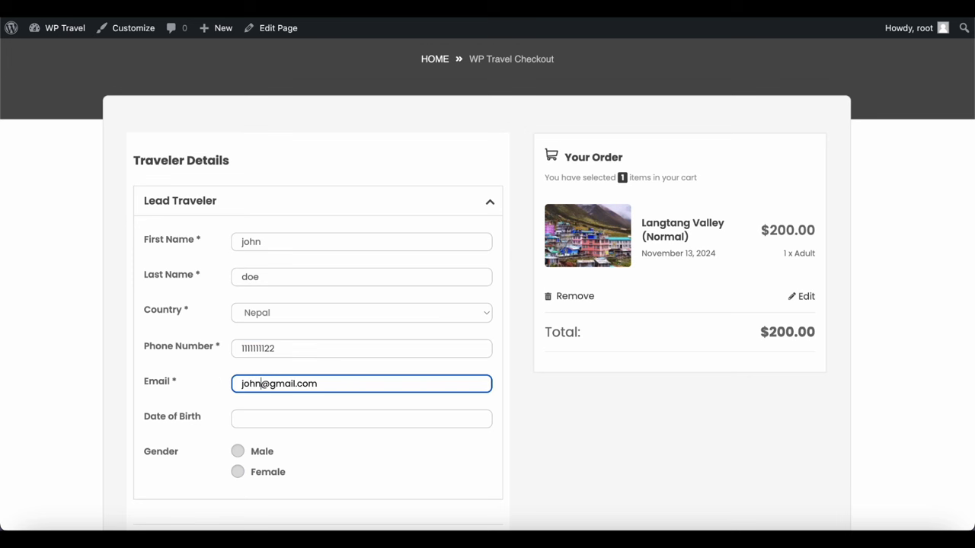
pyautogui.write('doe')
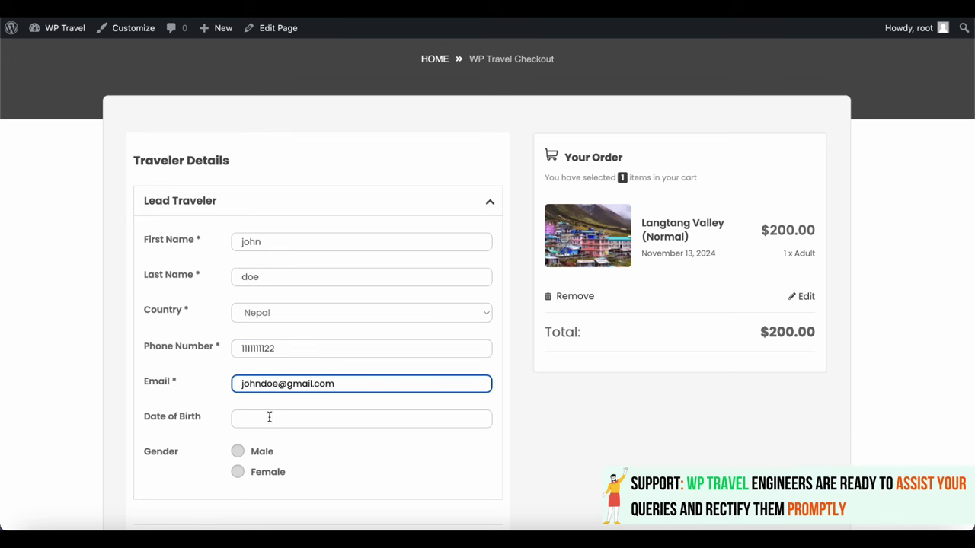
pyautogui.click(269, 418)
pyautogui.click(340, 496)
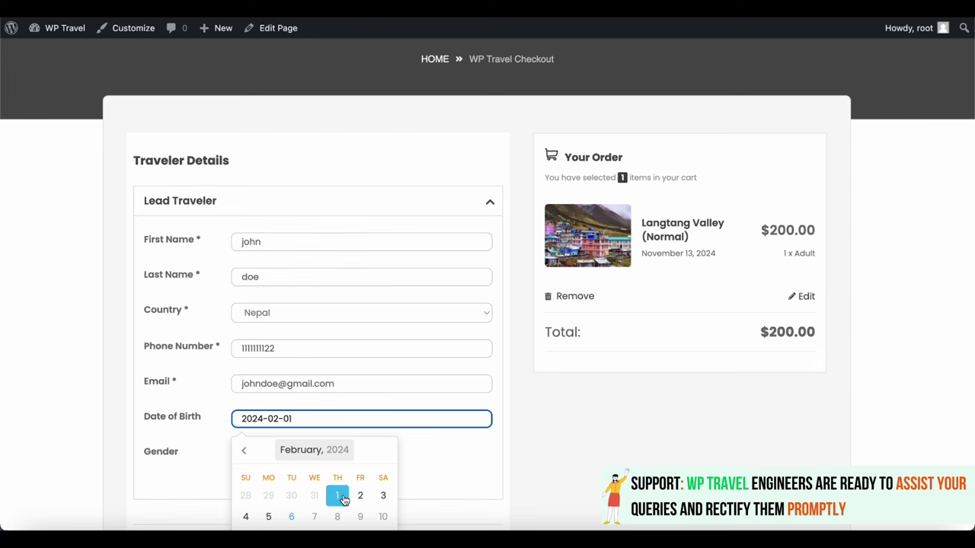
pyautogui.click(340, 497)
pyautogui.click(337, 496)
pyautogui.click(556, 453)
pyautogui.scroll(-2, 556, 451)
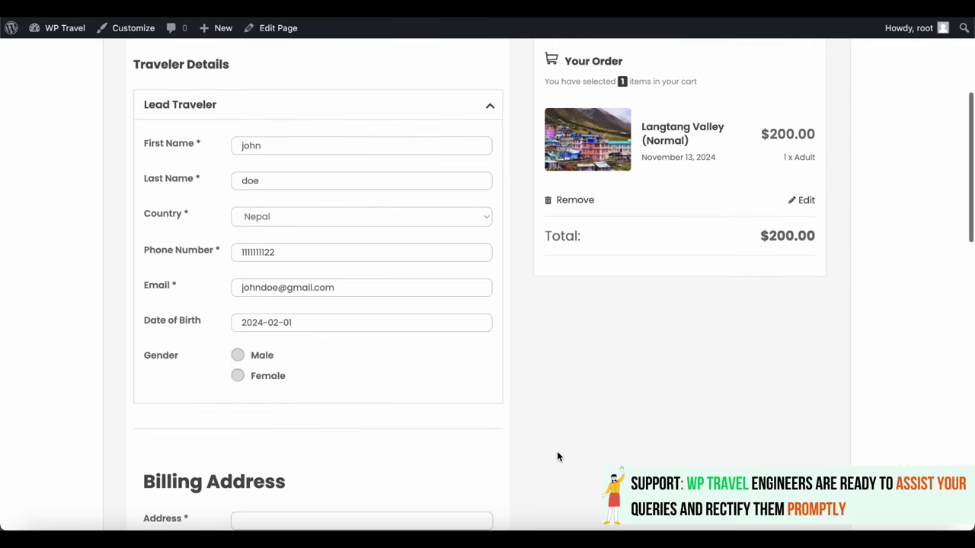
pyautogui.click(239, 357)
pyautogui.scroll(-4, 376, 442)
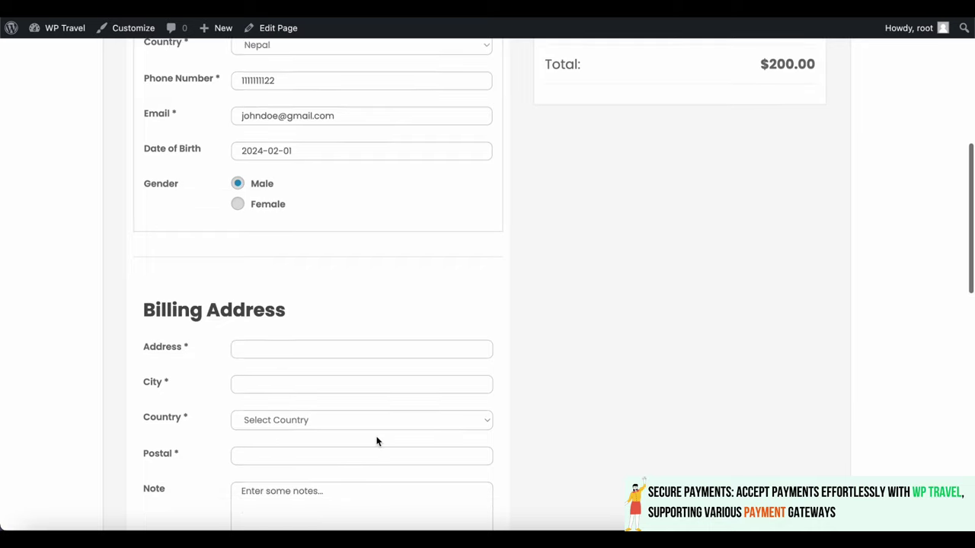
pyautogui.scroll(-2, 377, 439)
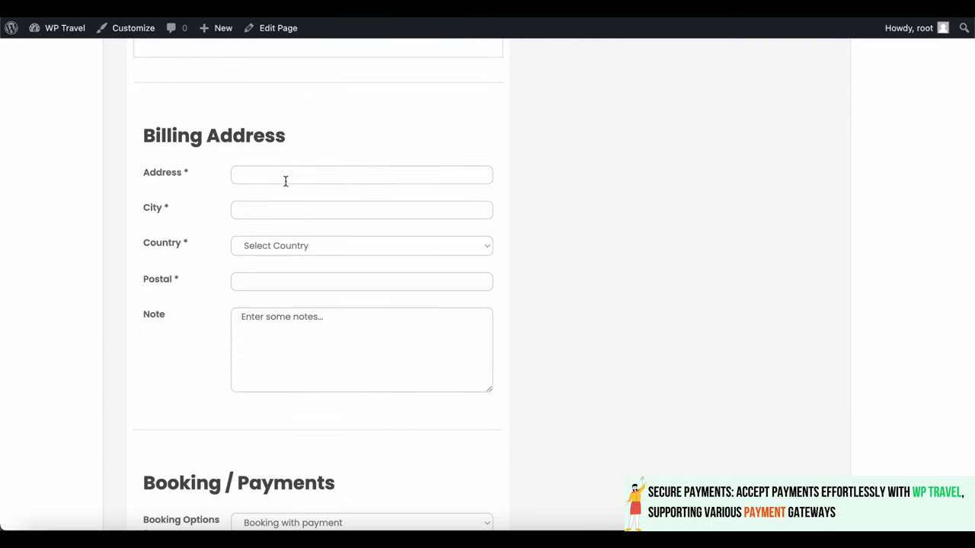
# Fill billing address, city, country Nepal and postal code, and note 'please book my trip'
pyautogui.click(285, 177)
pyautogui.write('nepal')
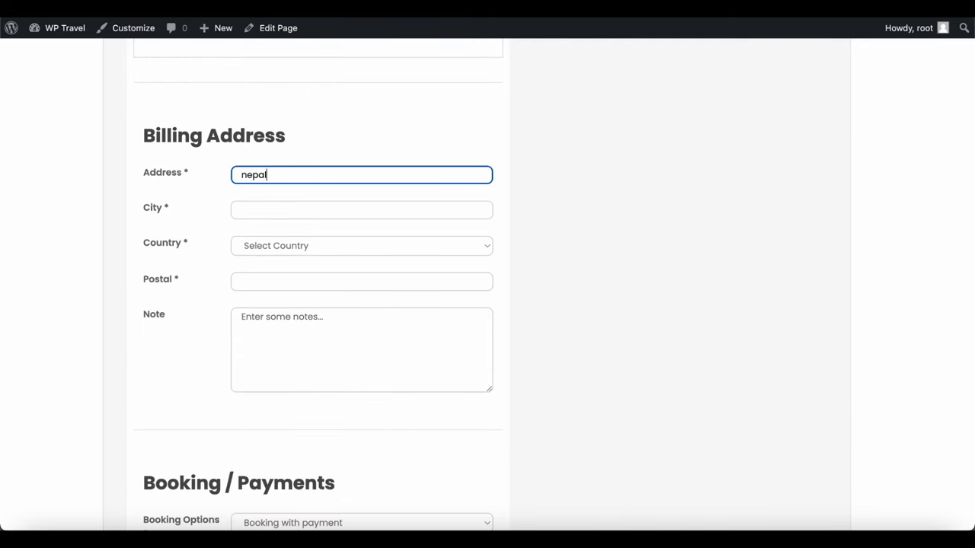
pyautogui.click(290, 207)
pyautogui.write('ja')
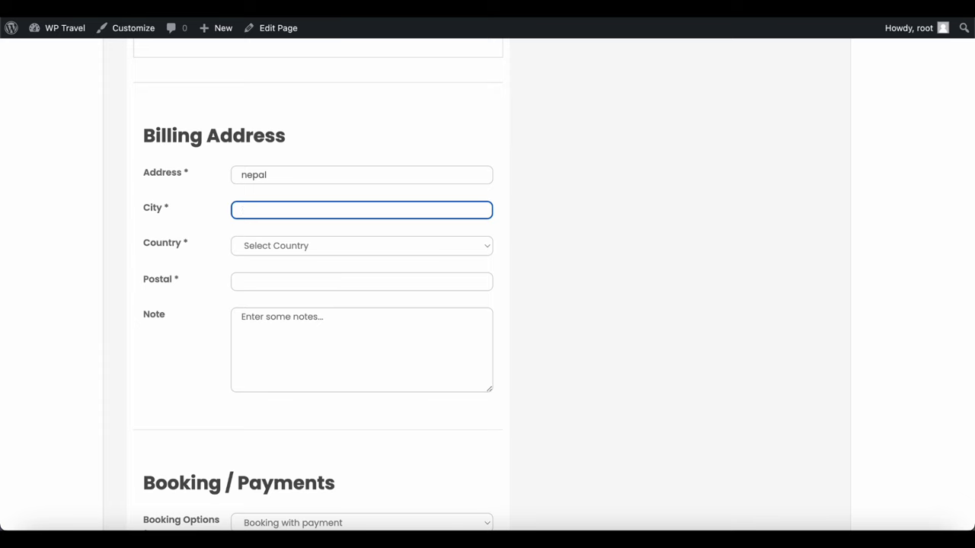
pyautogui.write('kathmandu')
pyautogui.click(322, 240)
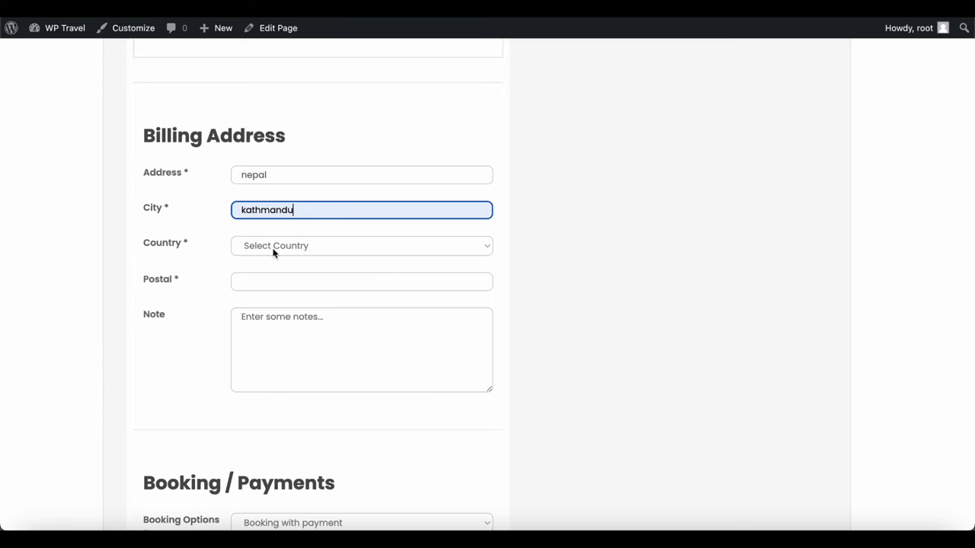
pyautogui.click(273, 248)
pyautogui.write('nepal')
pyautogui.press('Return')
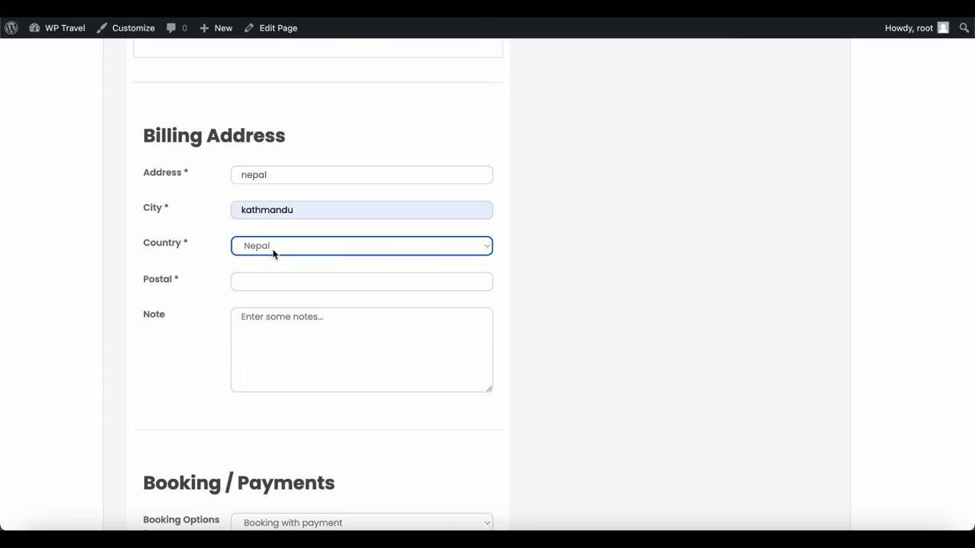
pyautogui.click(269, 281)
pyautogui.write('44')
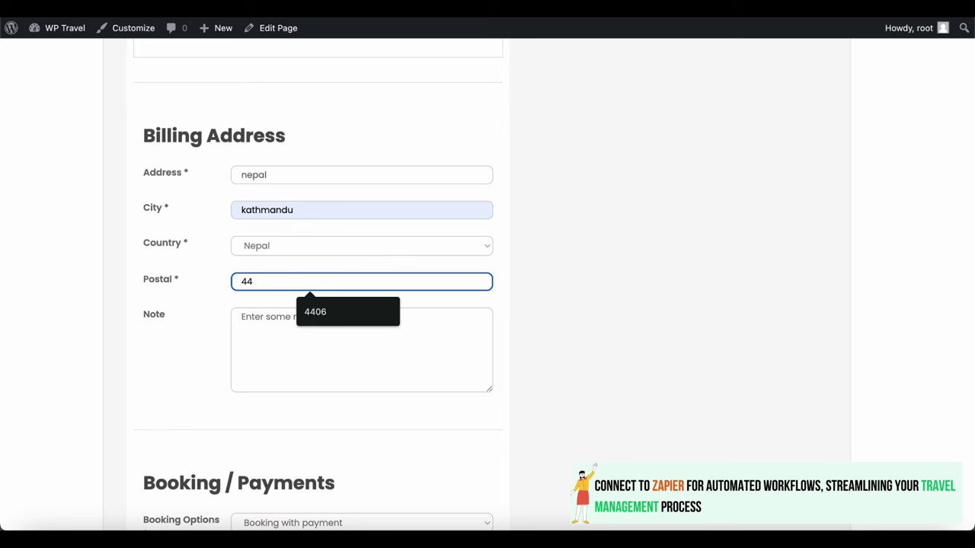
pyautogui.write('006')
pyautogui.click(283, 343)
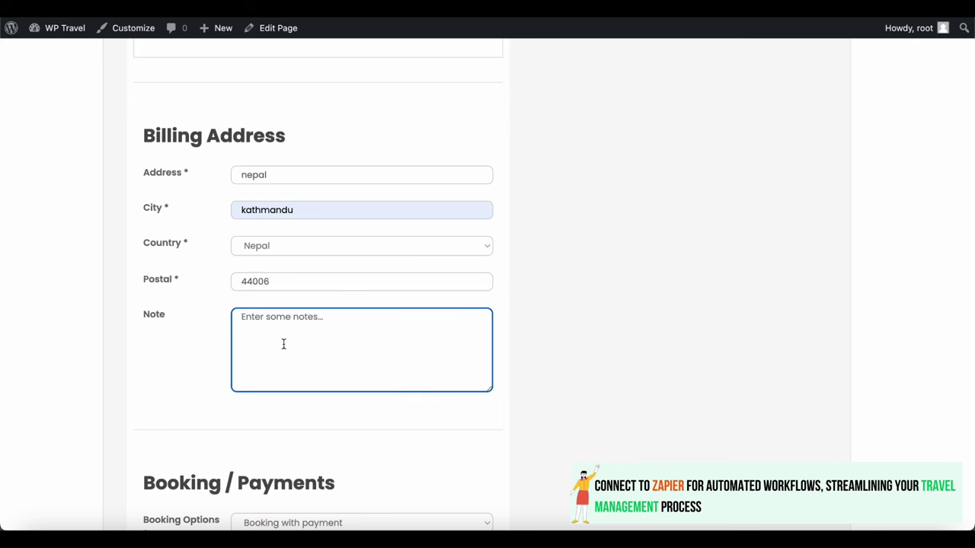
pyautogui.write('please b')
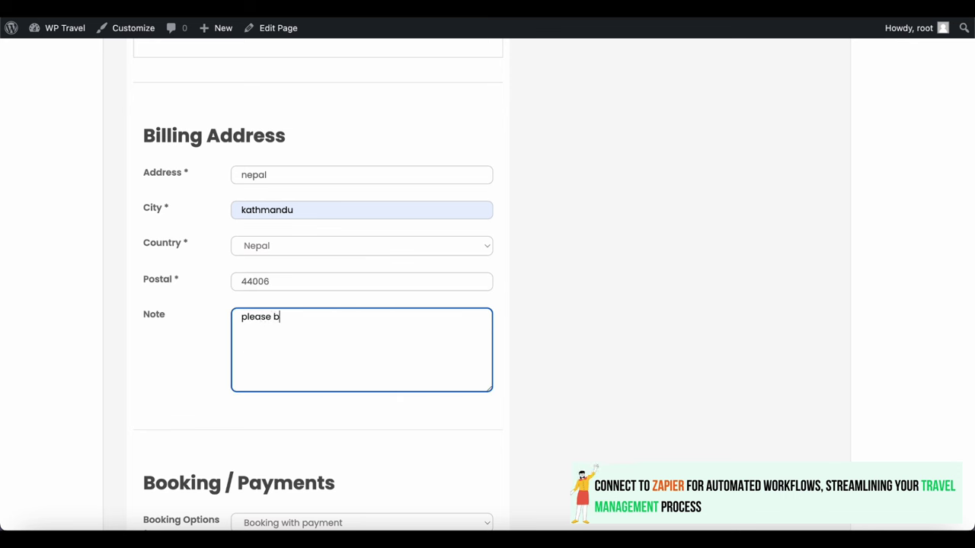
pyautogui.write('ook my trip')
# Choose Booking with payment and the Bank Deposit gateway, then submit the $200.00 booking
pyautogui.scroll(-5, 414, 349)
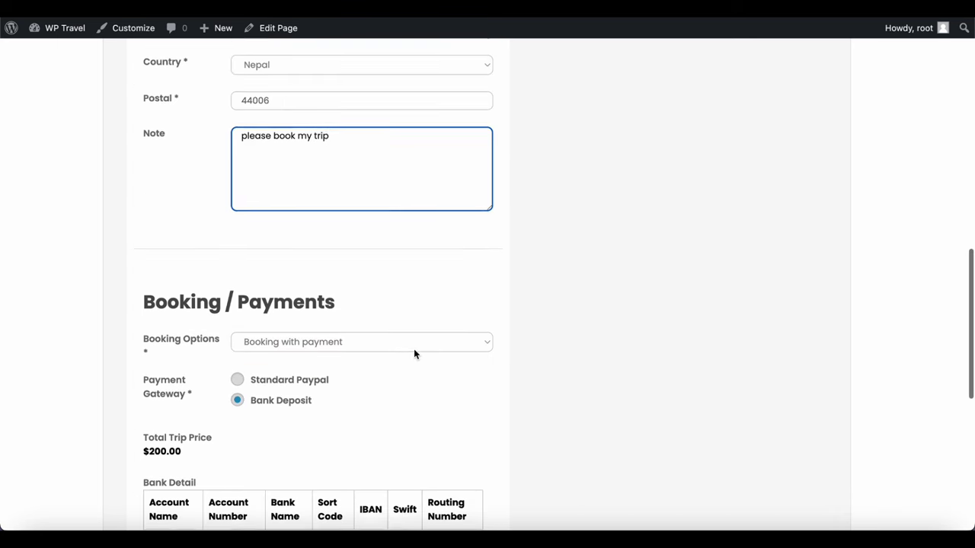
pyautogui.scroll(-2, 408, 282)
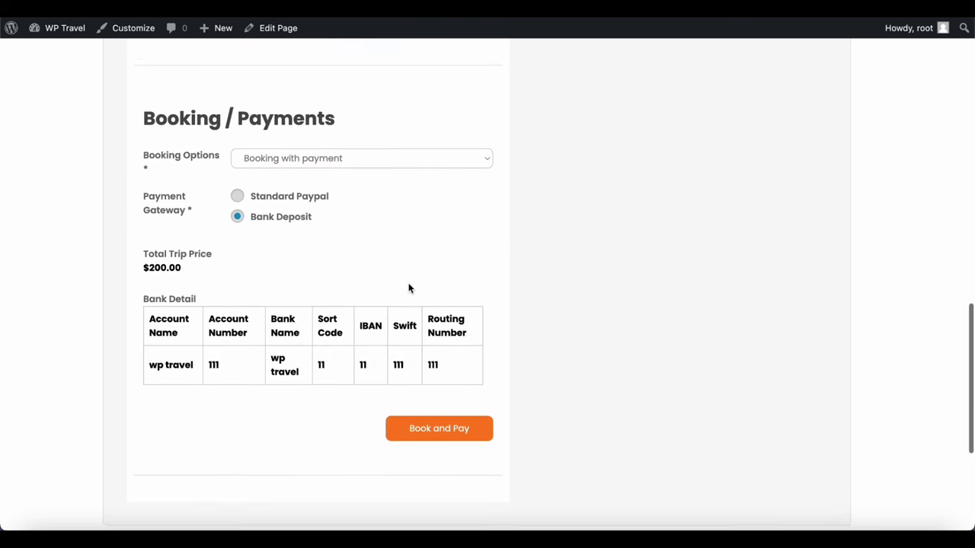
pyautogui.click(426, 157)
pyautogui.click(319, 168)
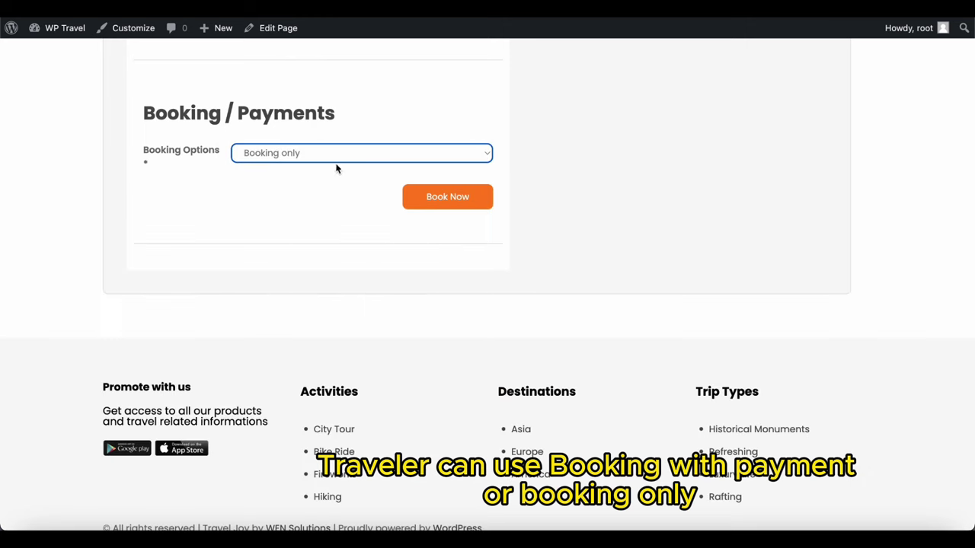
pyautogui.click(352, 155)
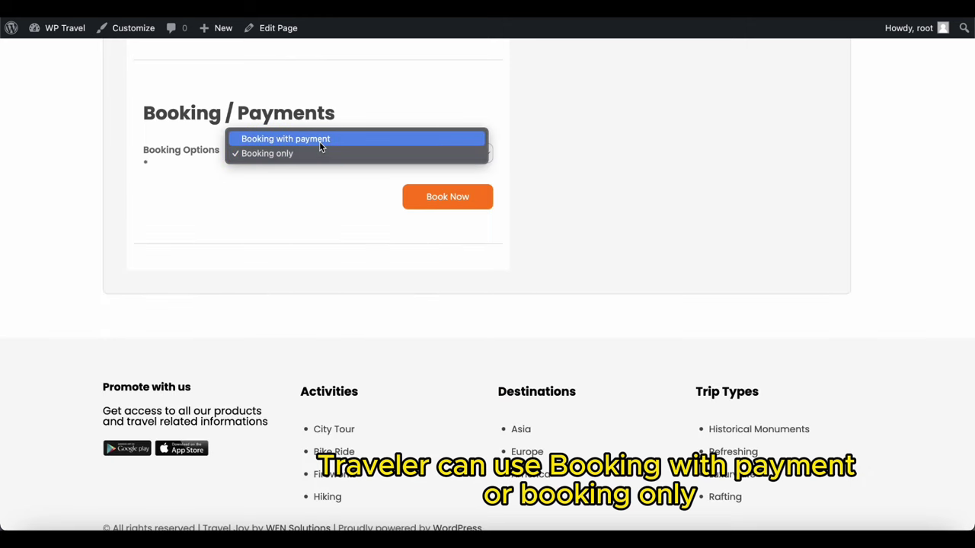
pyautogui.click(319, 140)
pyautogui.click(239, 192)
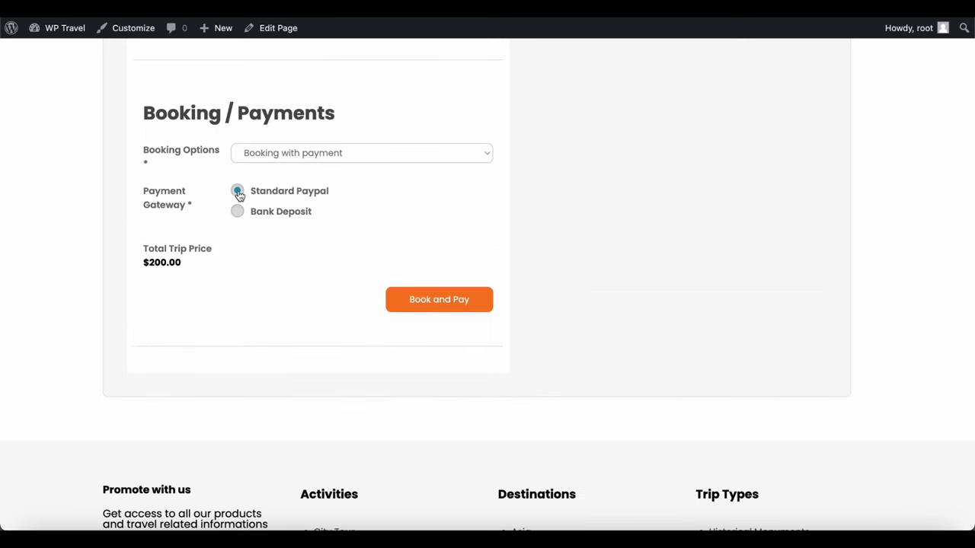
pyautogui.click(238, 214)
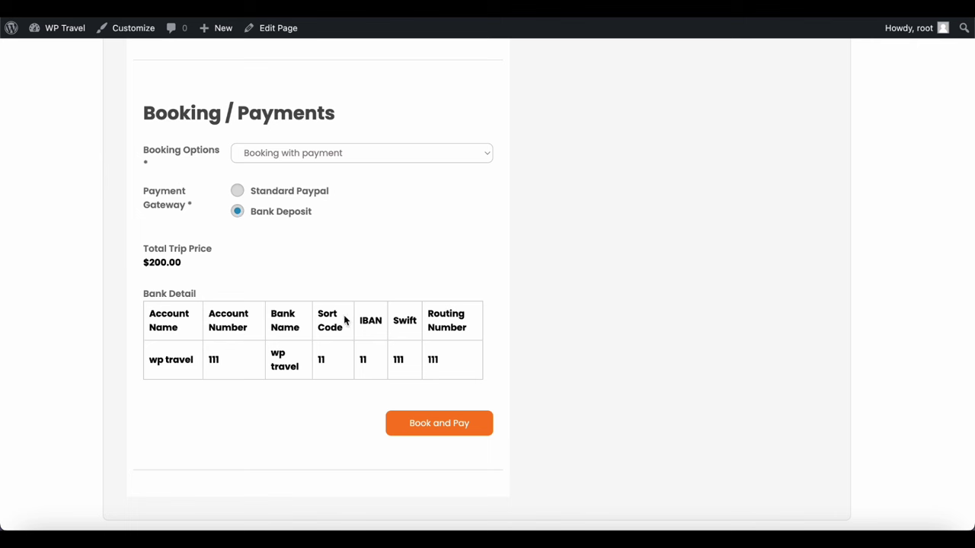
pyautogui.click(429, 426)
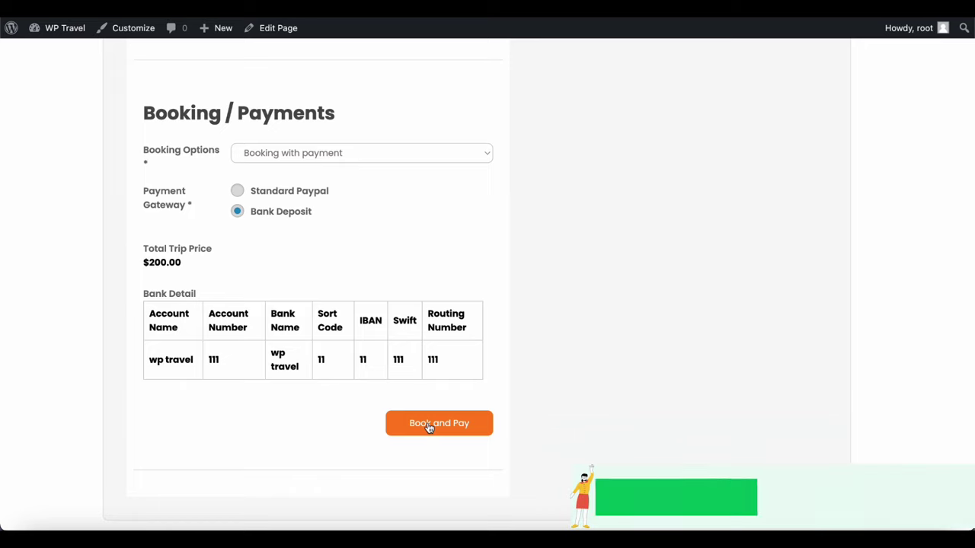
# Scroll through the Langtang Valley trip page past the thank-you message and Related Trips
pyautogui.scroll(-2, 486, 323)
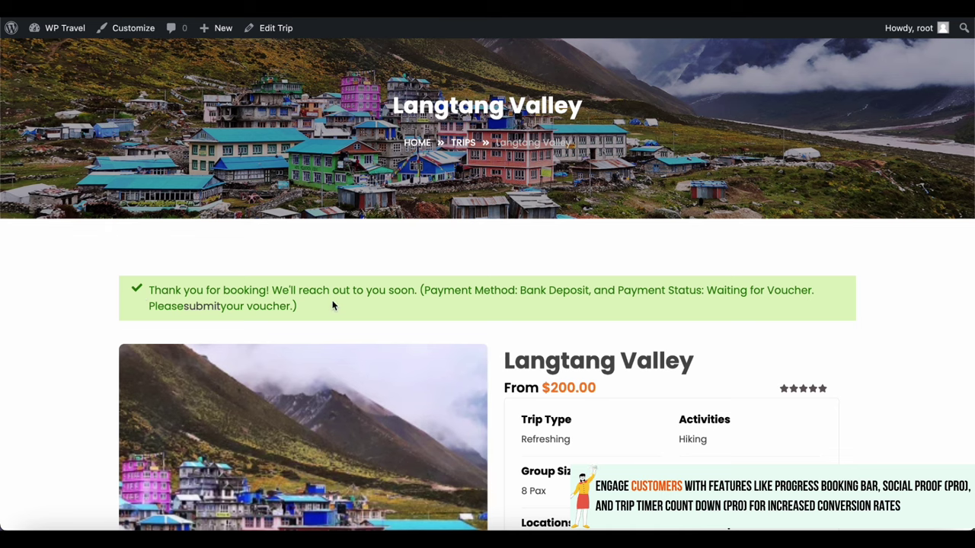
pyautogui.scroll(-4, 339, 307)
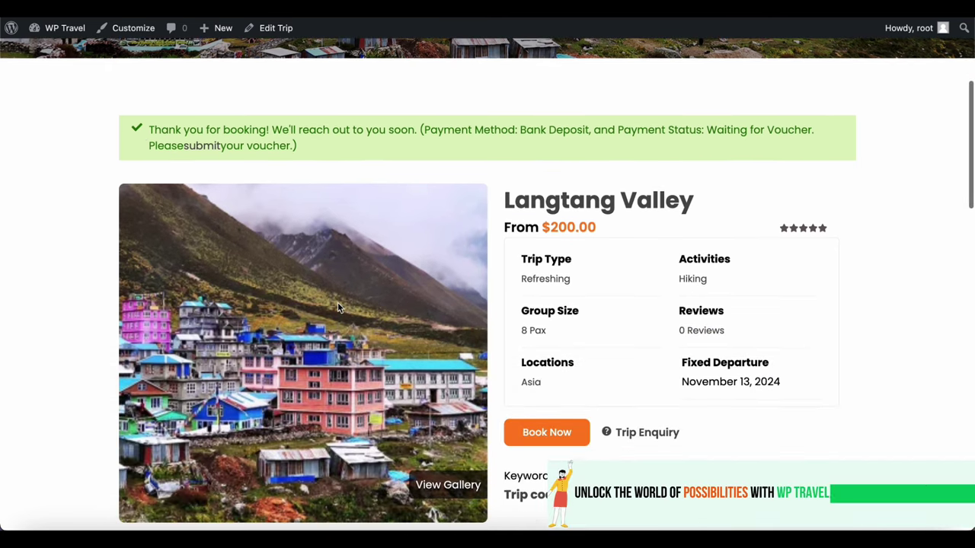
pyautogui.scroll(-4, 339, 307)
pyautogui.scroll(-4, 337, 303)
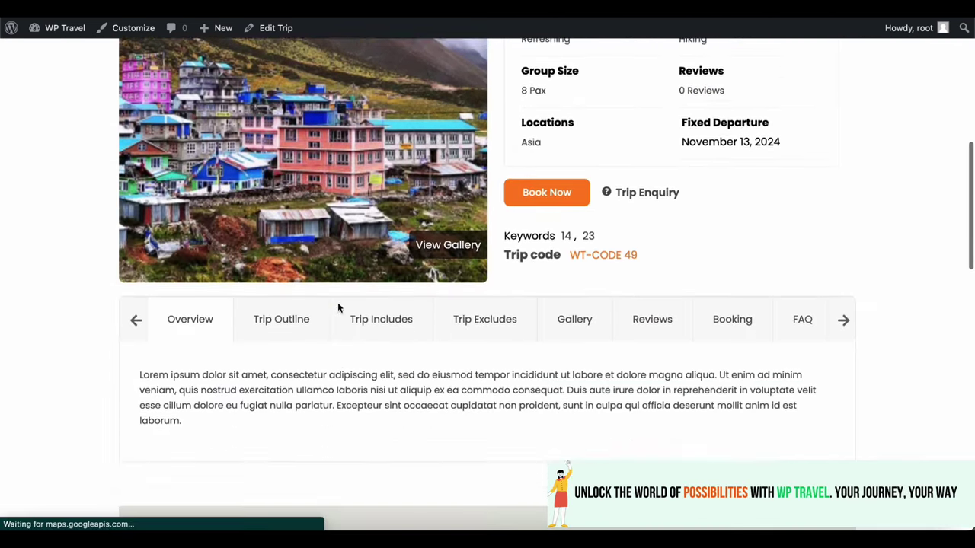
pyautogui.scroll(-9, 337, 303)
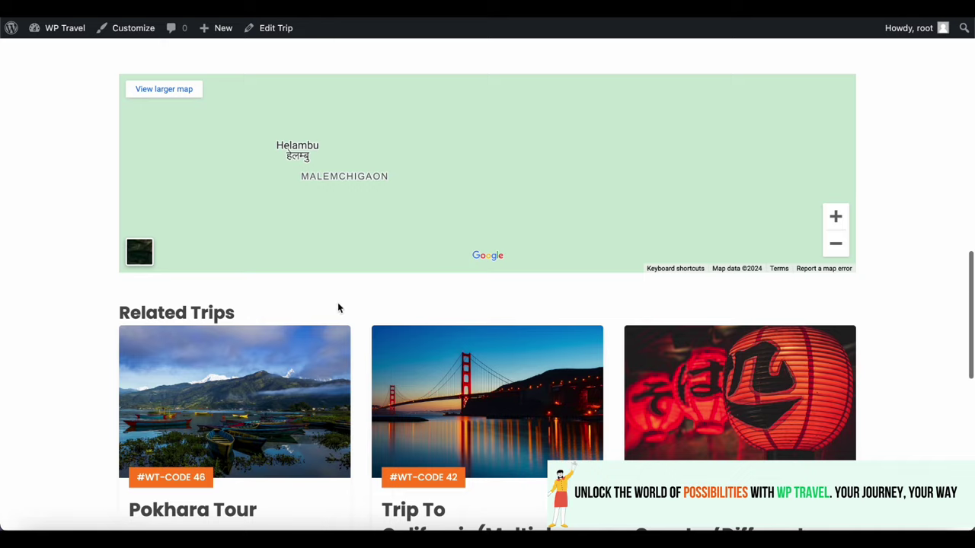
pyautogui.scroll(-4, 337, 302)
pyautogui.scroll(-4, 339, 307)
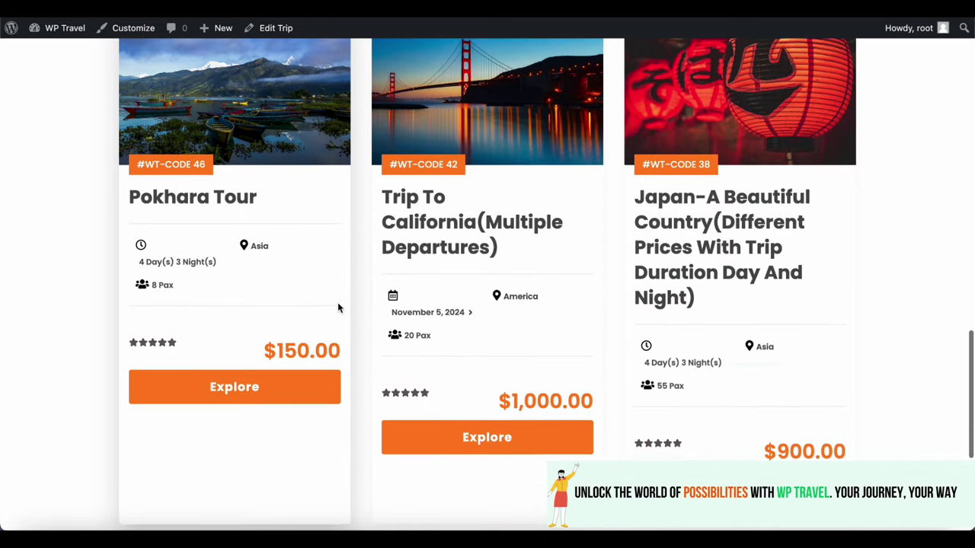
pyautogui.scroll(3, 339, 307)
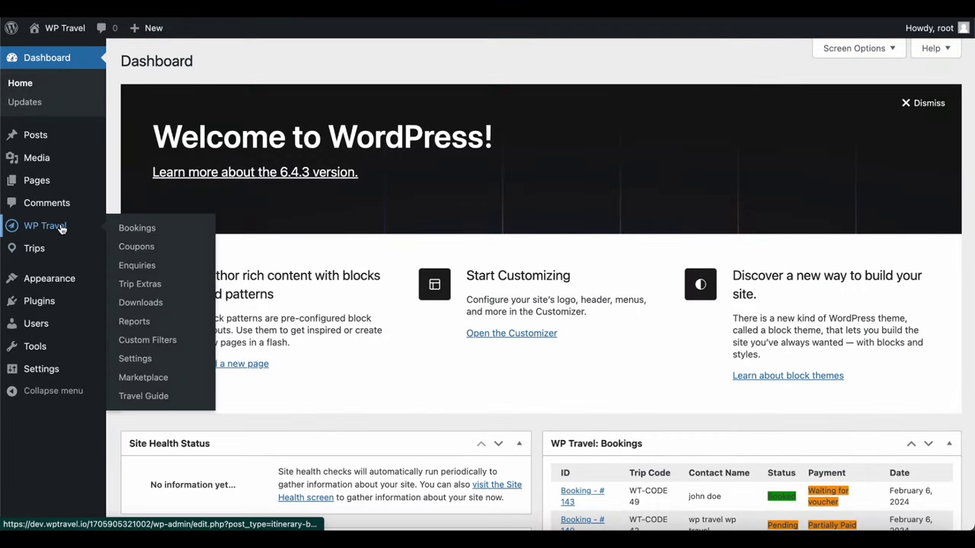
# Quick Edit booking #143 to Pending Review status, then view the empty Coupons list
pyautogui.click(154, 239)
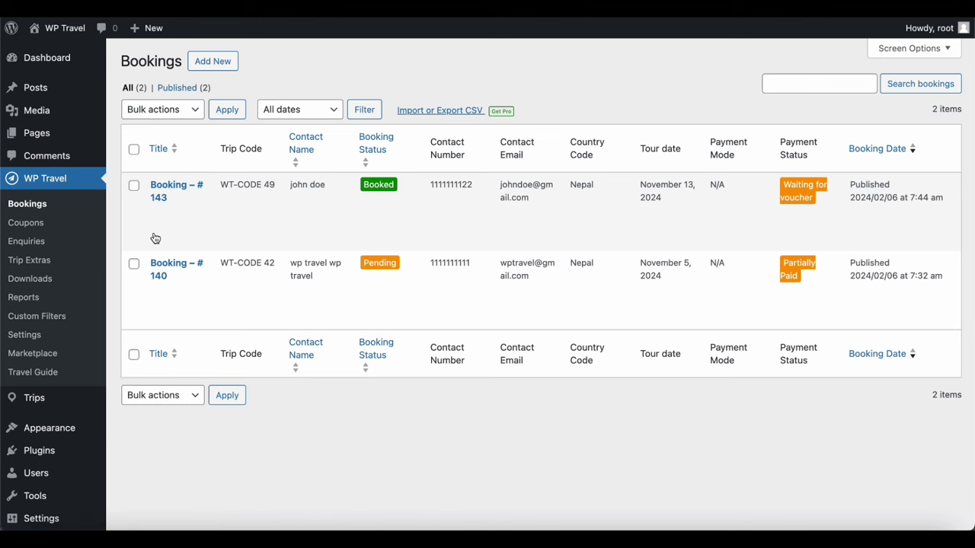
pyautogui.moveTo(226, 213)
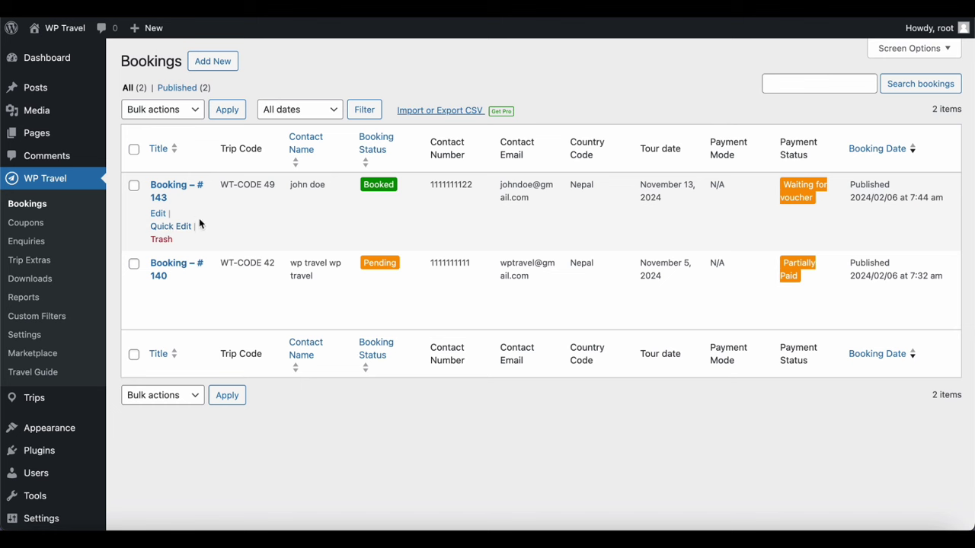
pyautogui.click(165, 226)
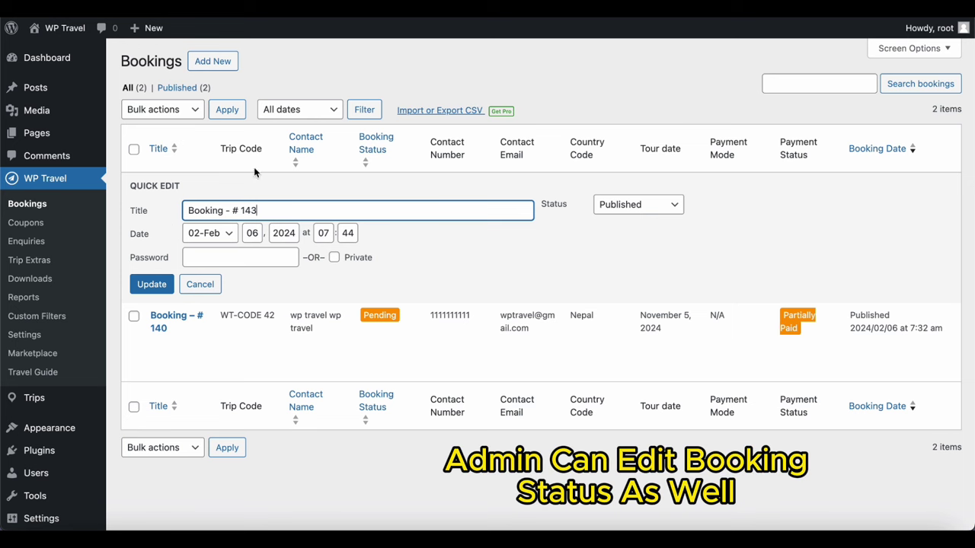
pyautogui.click(671, 210)
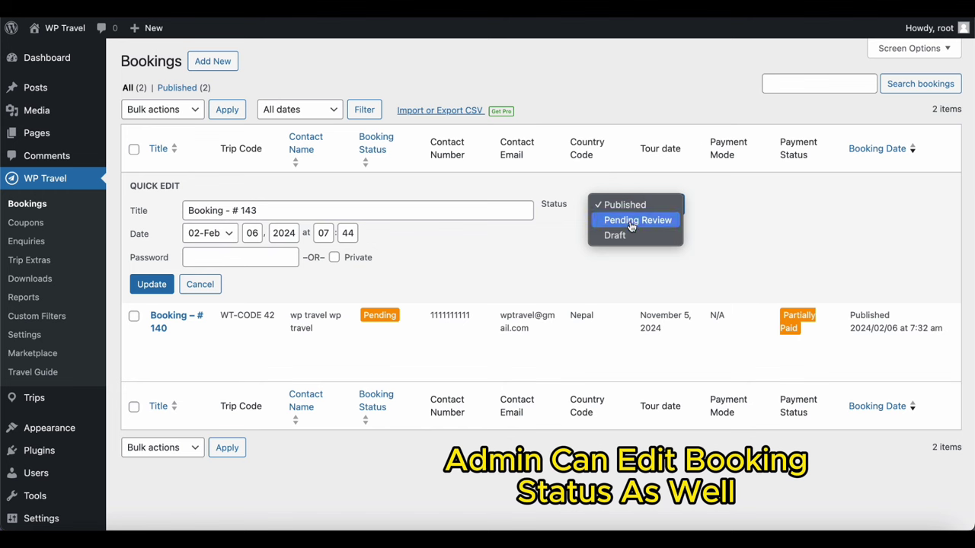
pyautogui.click(631, 222)
pyautogui.click(149, 290)
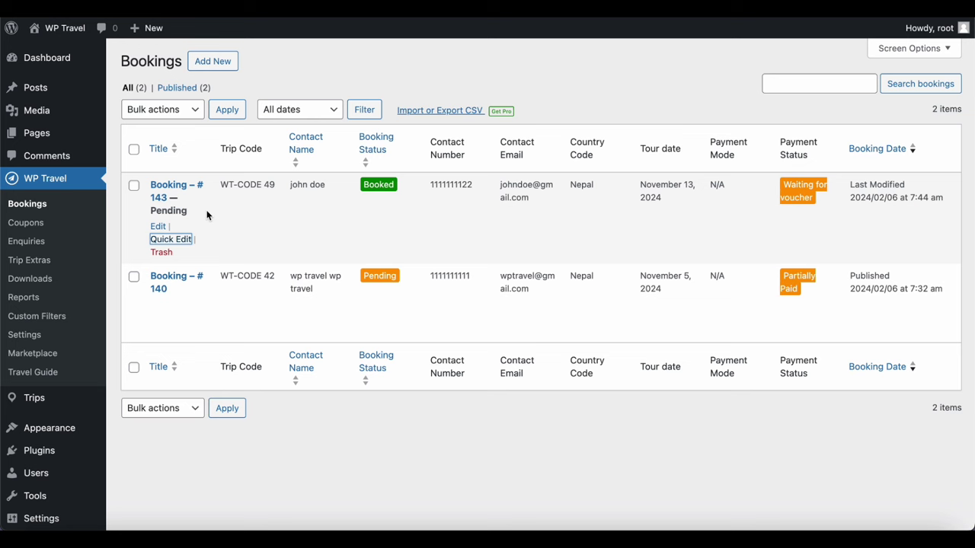
pyautogui.click(40, 223)
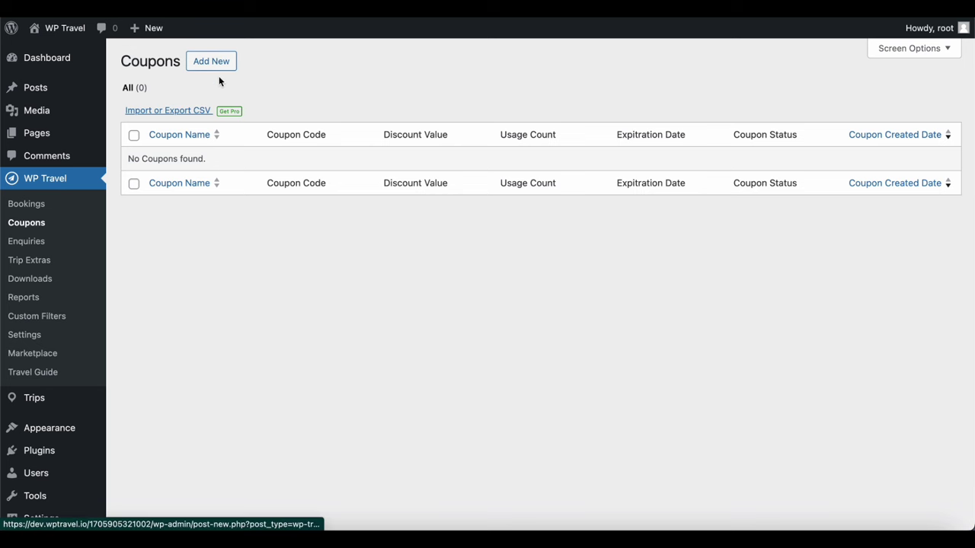
# Review the WT-CODE 49 enquiry, then visit the empty Trip Extras and the Pro-only Downloads pages
pyautogui.click(41, 243)
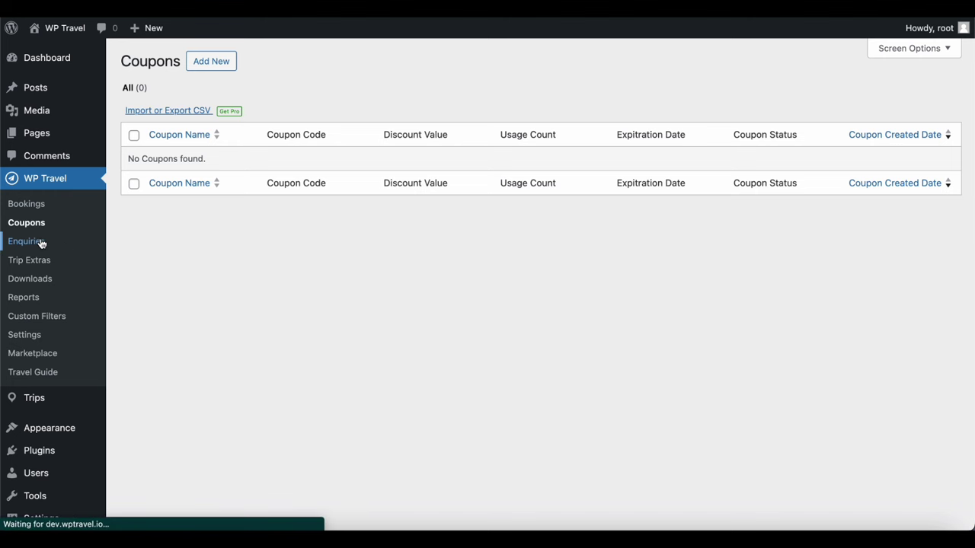
pyautogui.moveTo(216, 187)
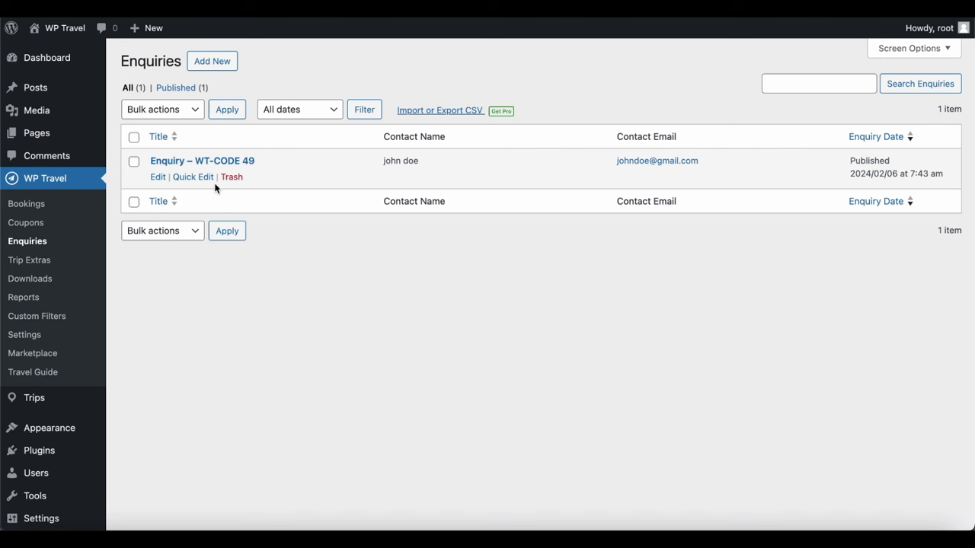
pyautogui.click(163, 177)
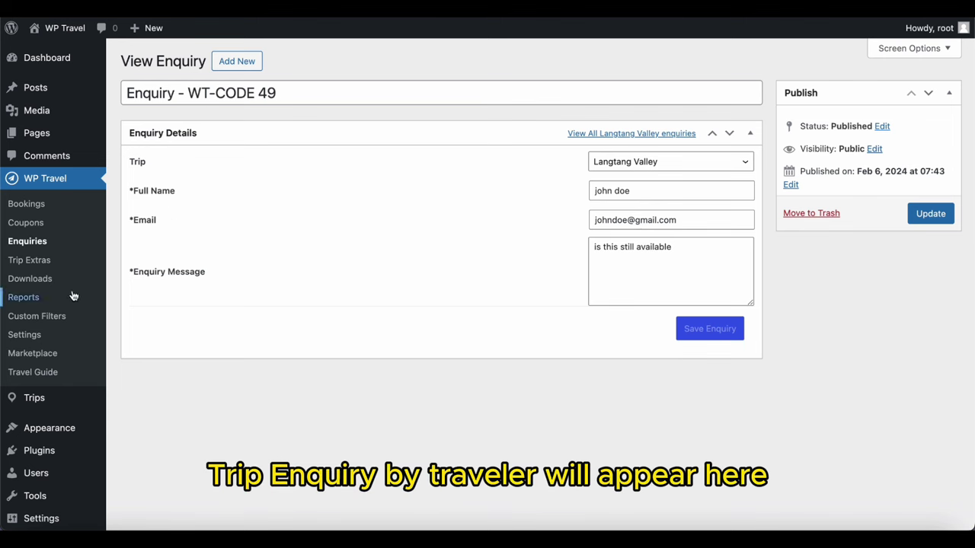
pyautogui.click(42, 264)
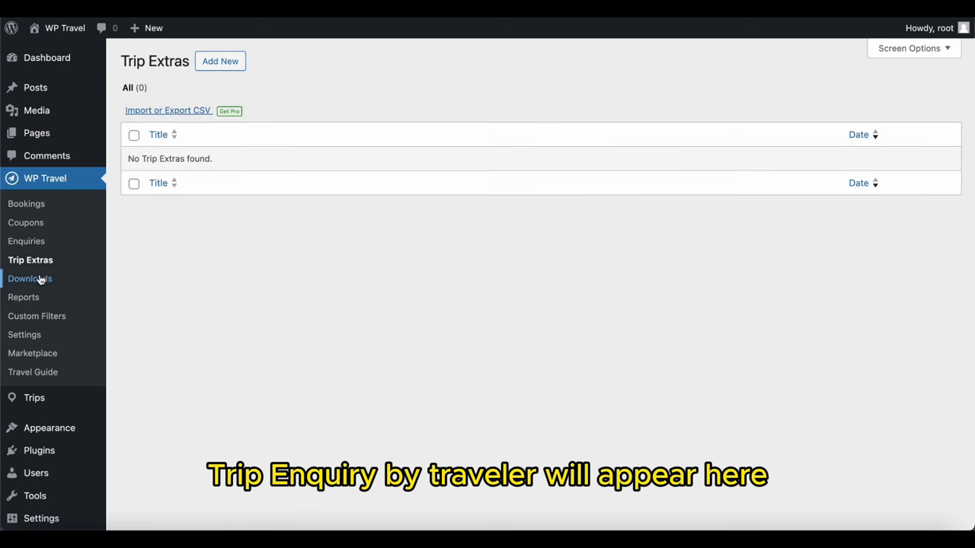
pyautogui.click(40, 281)
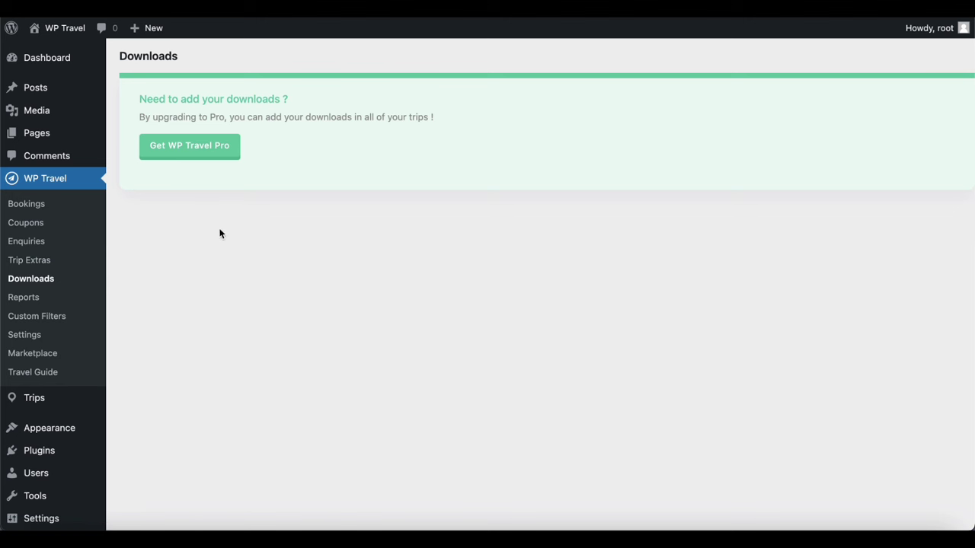
# Check the Reports page's To date, All Country and All trip filters, then open Custom Filters
pyautogui.click(37, 301)
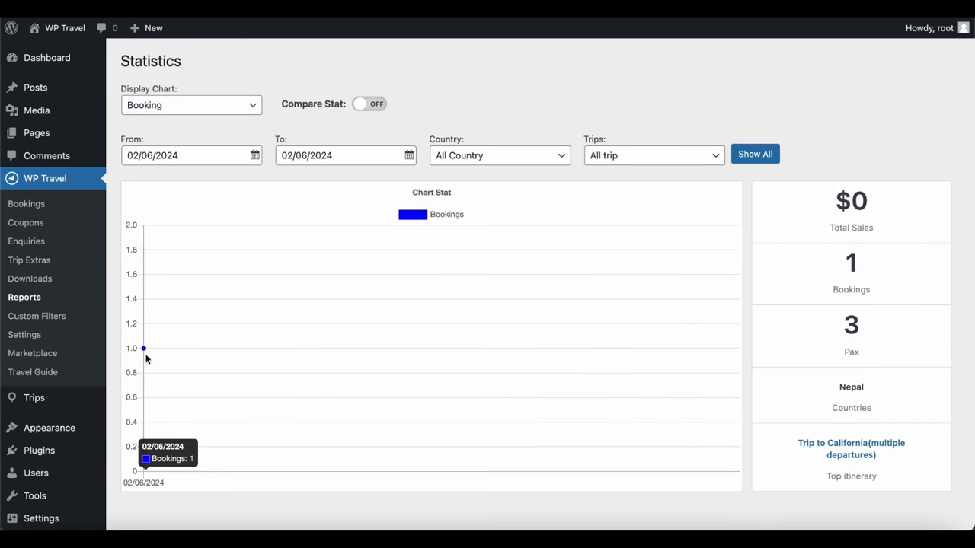
pyautogui.click(409, 157)
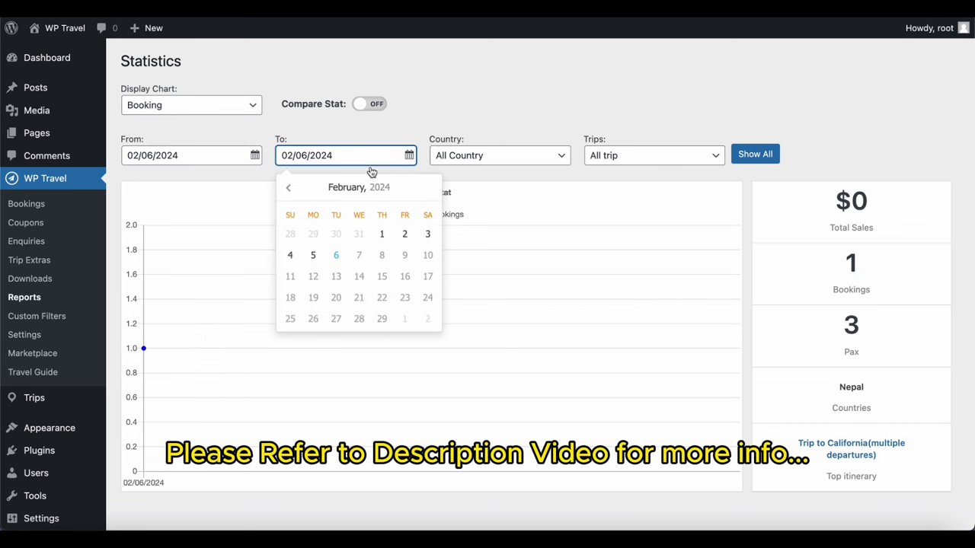
pyautogui.click(562, 165)
pyautogui.click(709, 165)
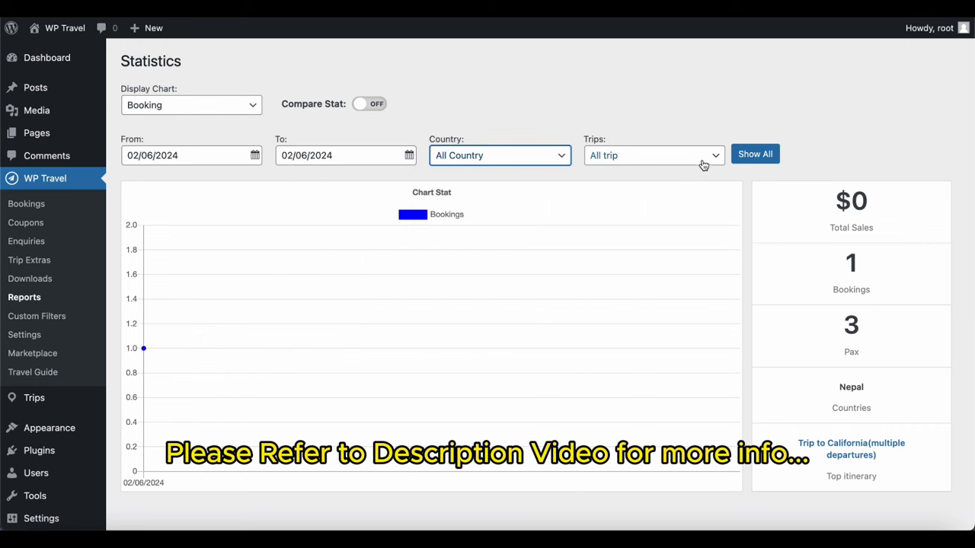
pyautogui.click(704, 166)
pyautogui.click(493, 304)
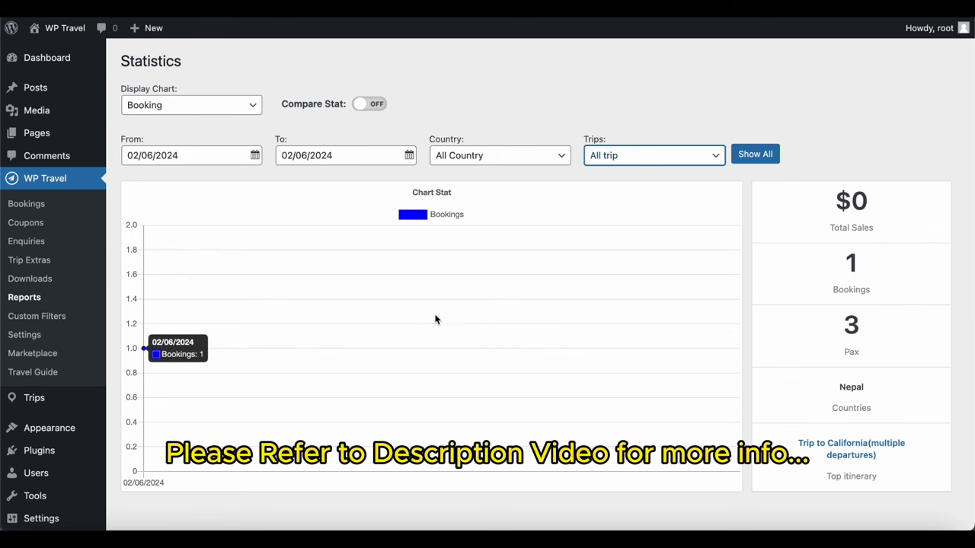
pyautogui.click(62, 320)
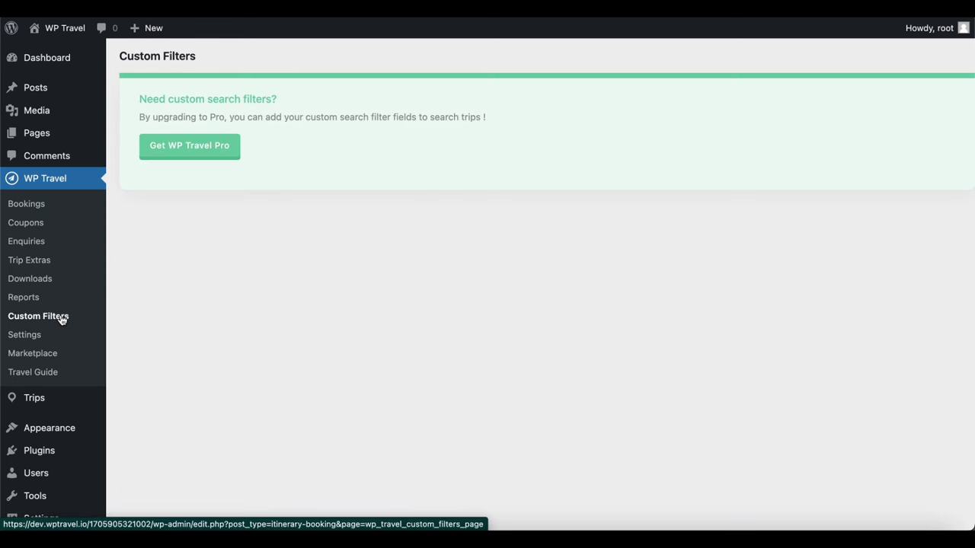